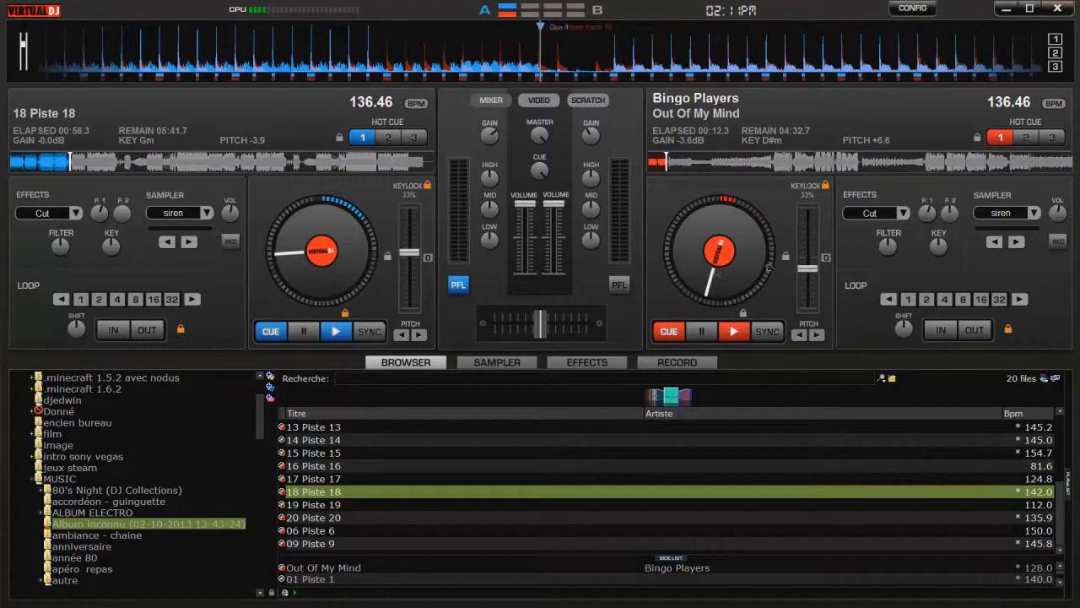
View the audio configuration settings and close them without changes
left_click(922, 10)
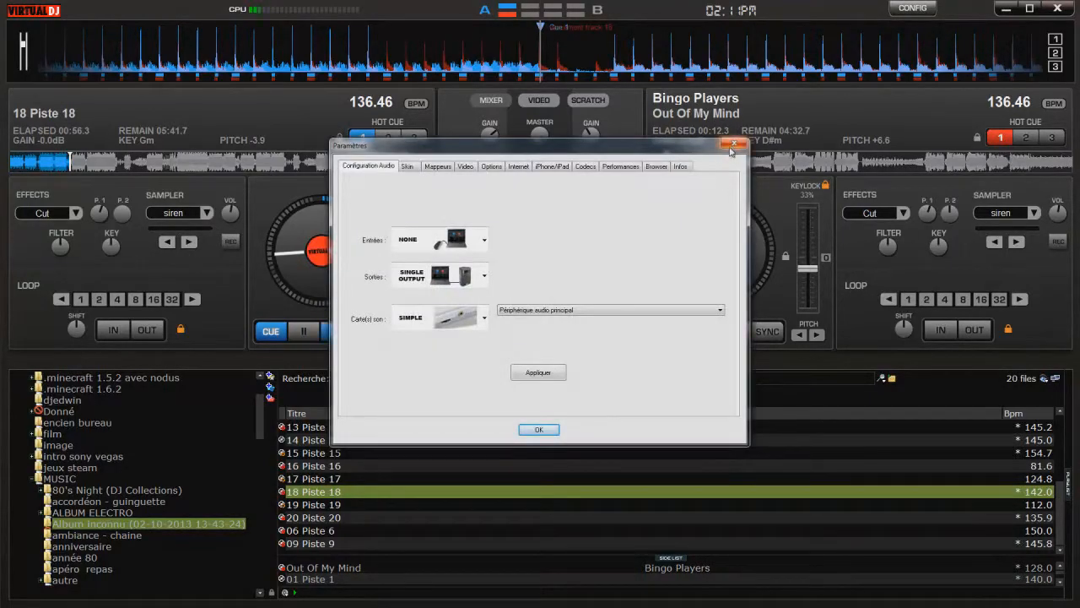
left_click(732, 145)
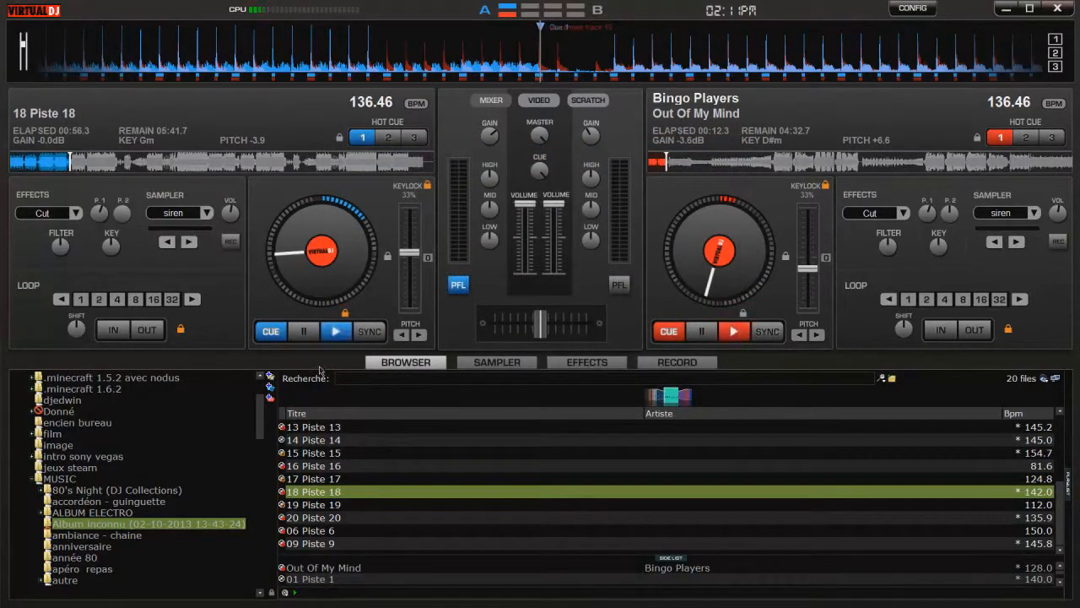
Switch PFL monitoring between the decks, briefly play and stop deck 1 while it is selected, and leave PFL on deck 2
left_click(618, 285)
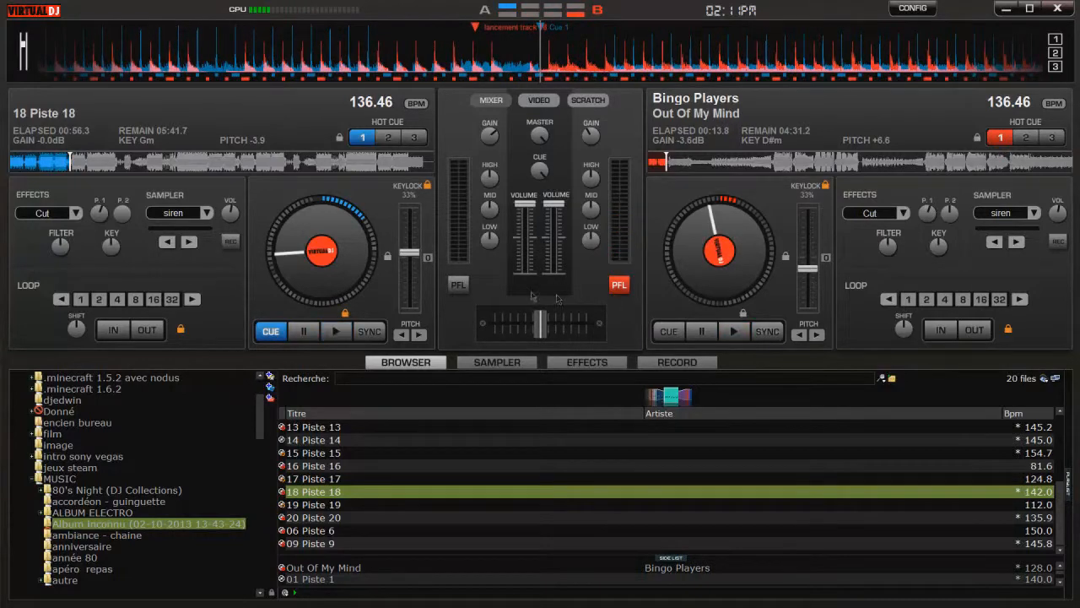
left_click(458, 286)
key("space")
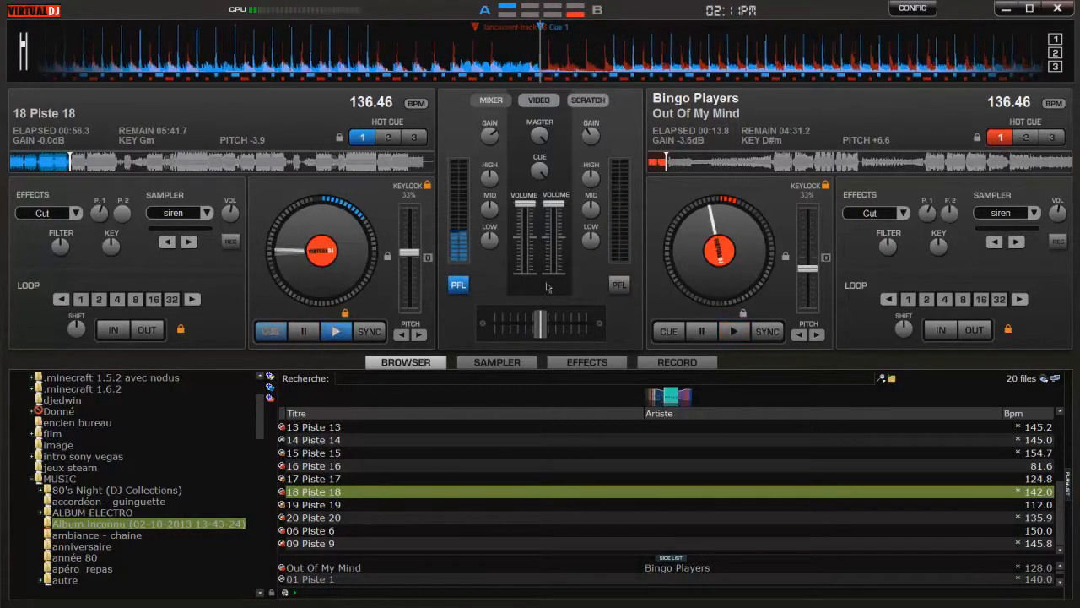
key("space")
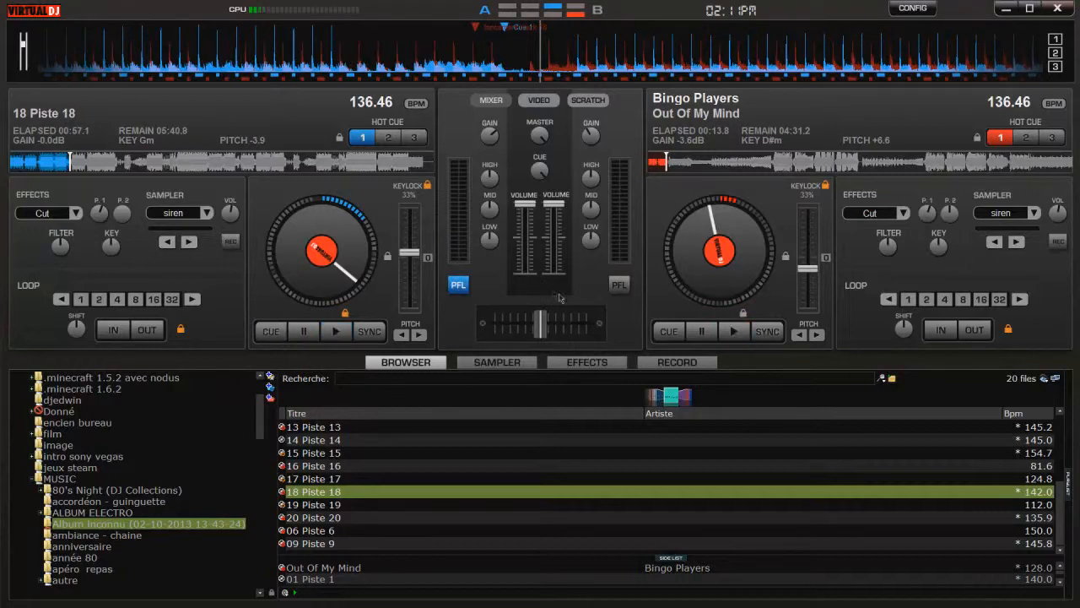
key("space")
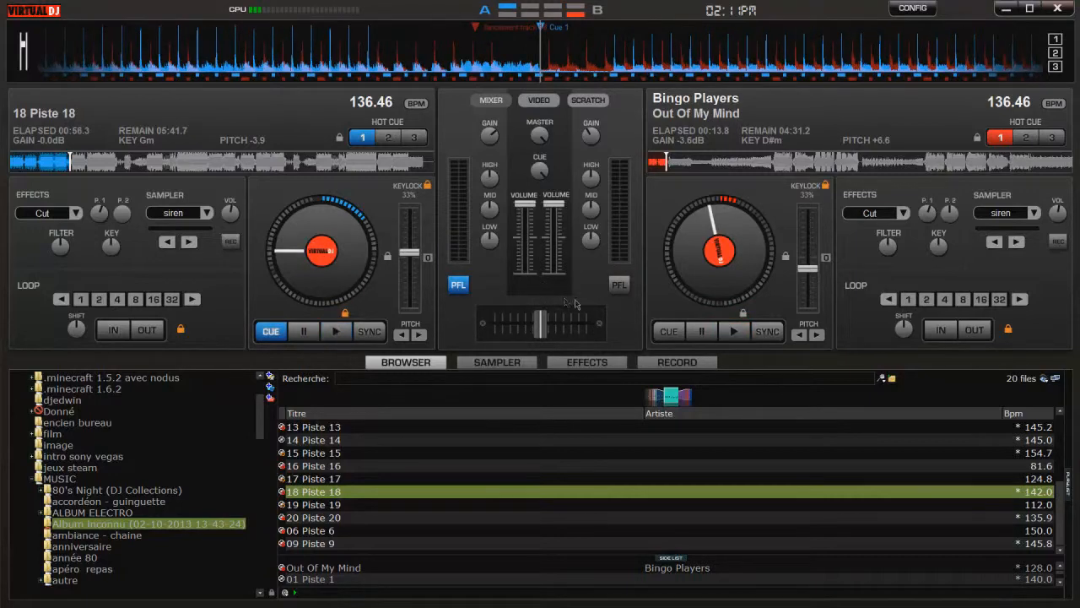
left_click(621, 286)
key("space")
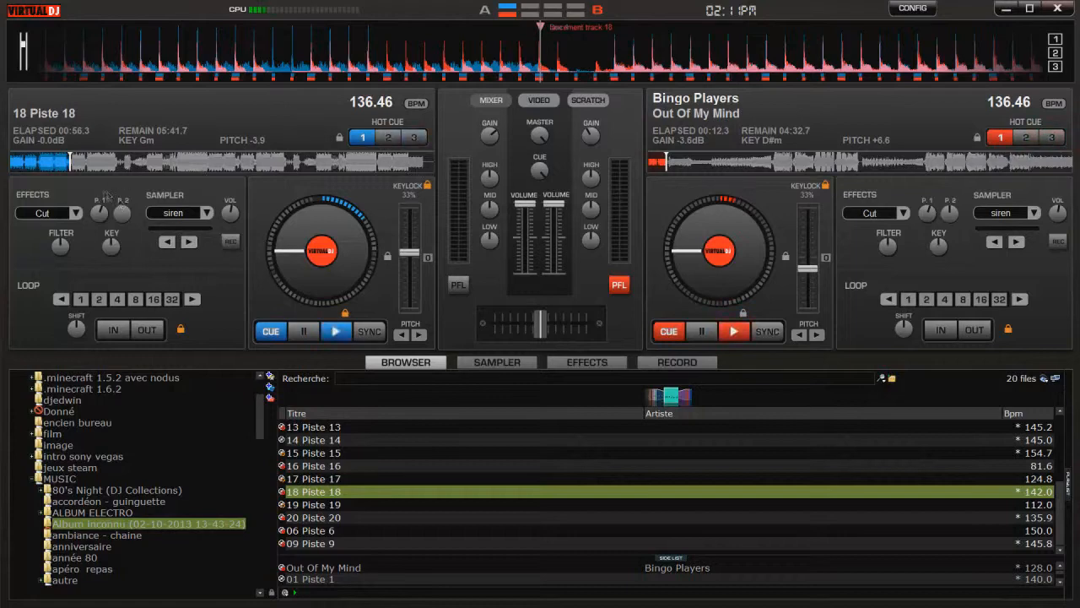
Scrub deck 1's track forward to about 03:55 and 05:04, and bring it back to the cue point near 00:56
left_click_drag(87, 164, 274, 171)
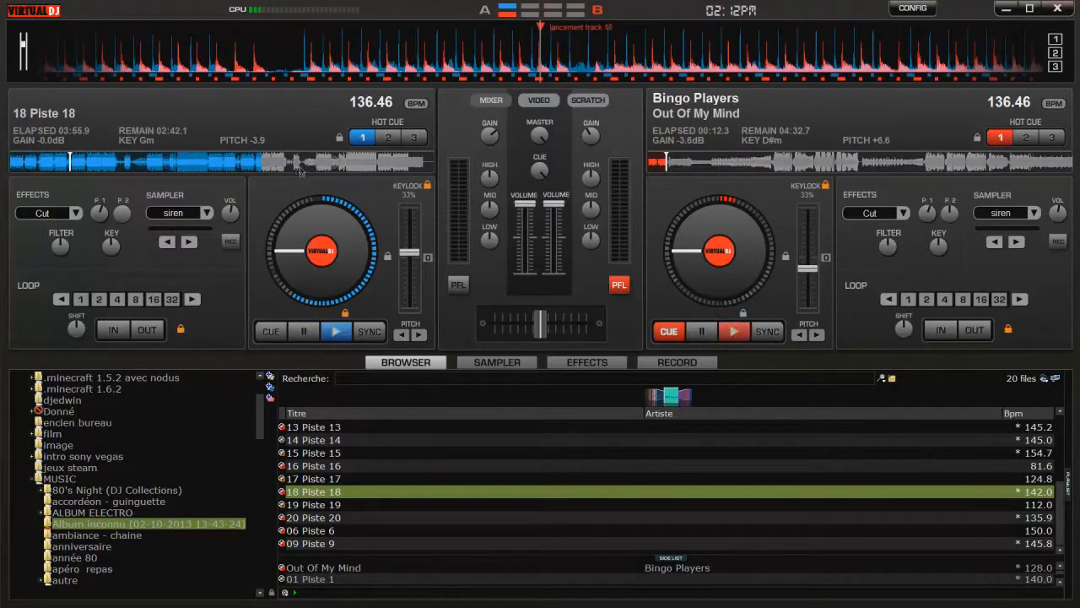
left_click_drag(306, 170, 341, 170)
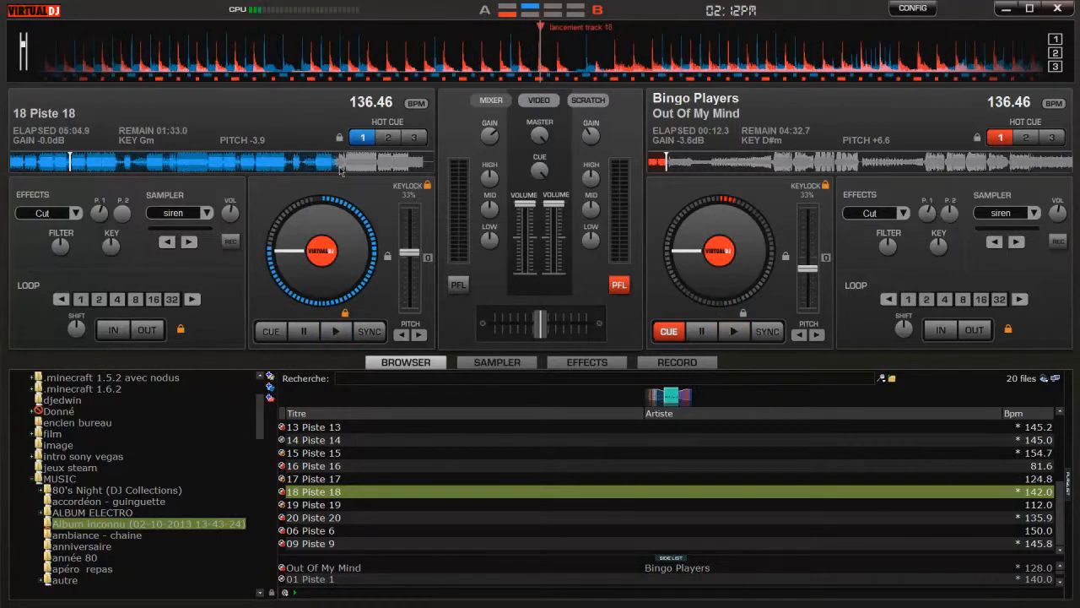
left_click_drag(140, 173, 68, 172)
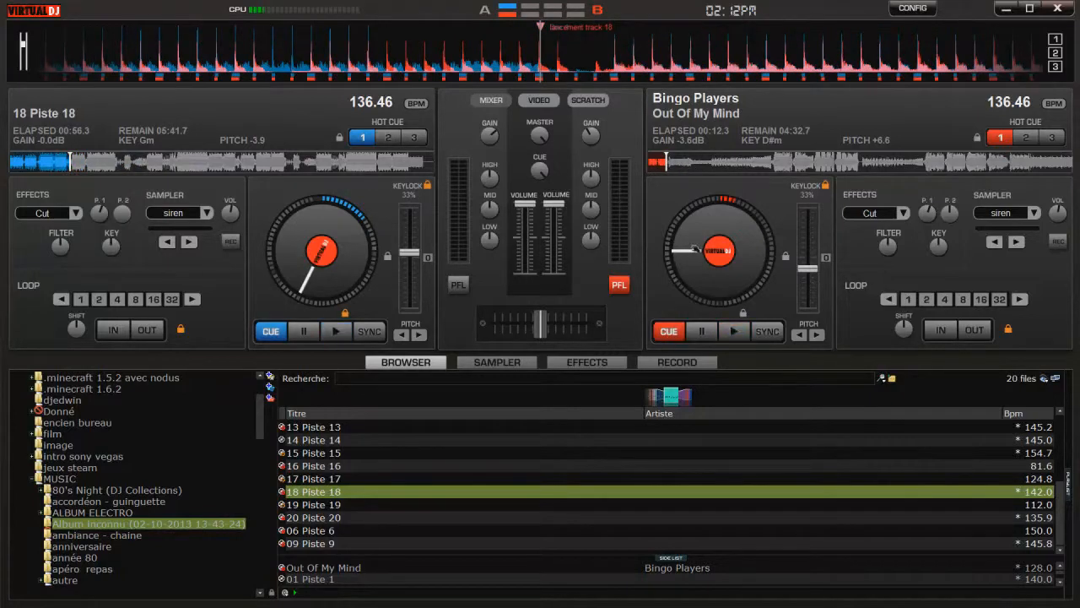
Toggle deck 2's key lock, play its track and slow the pitch to about -19.2%
left_click(825, 185)
left_click(728, 333)
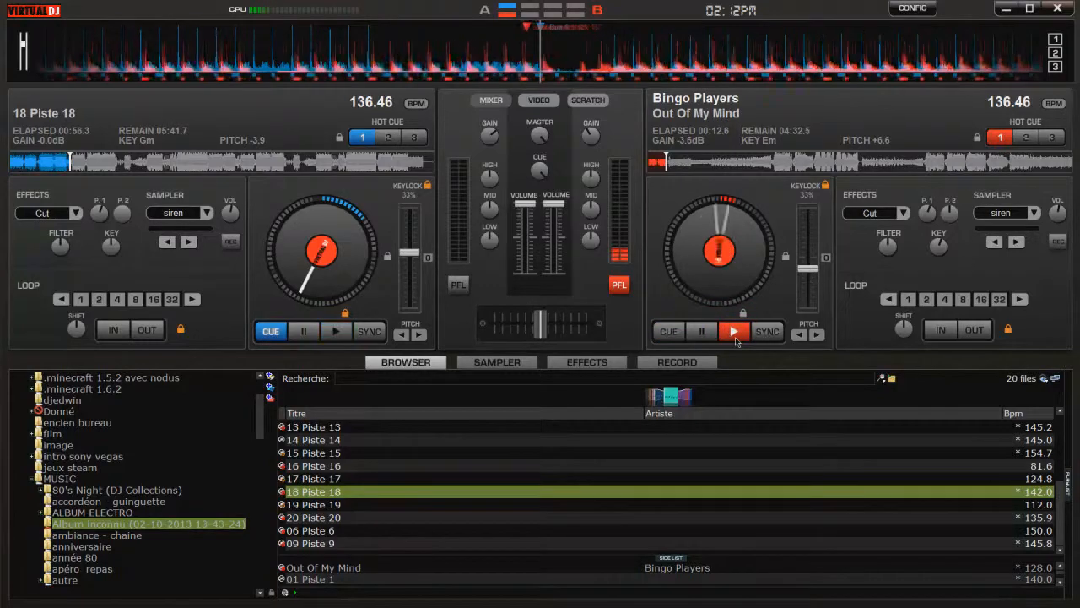
left_click(825, 259)
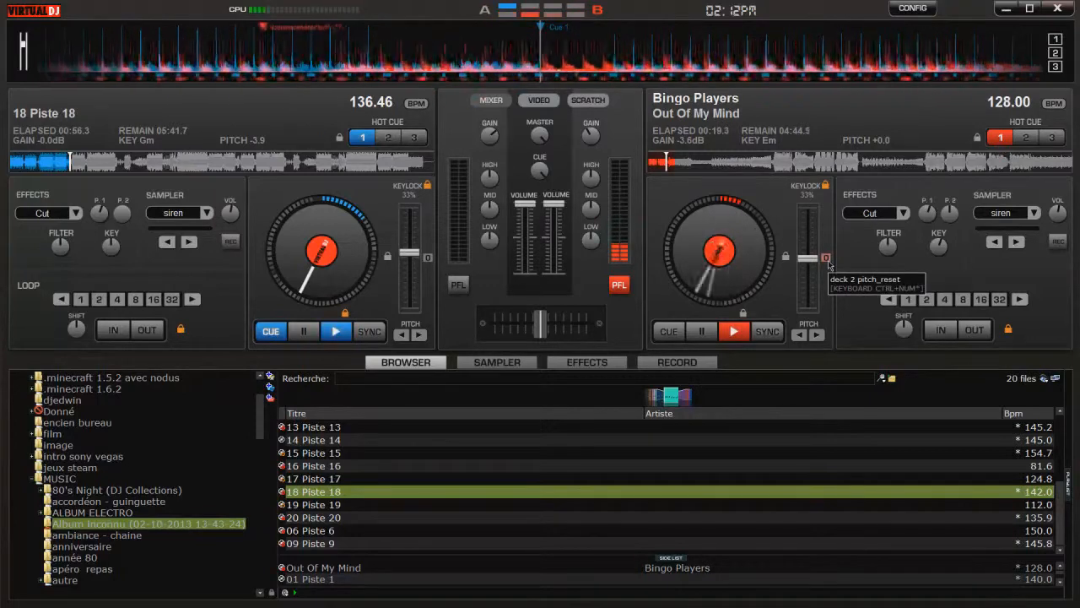
left_click_drag(811, 259, 819, 232)
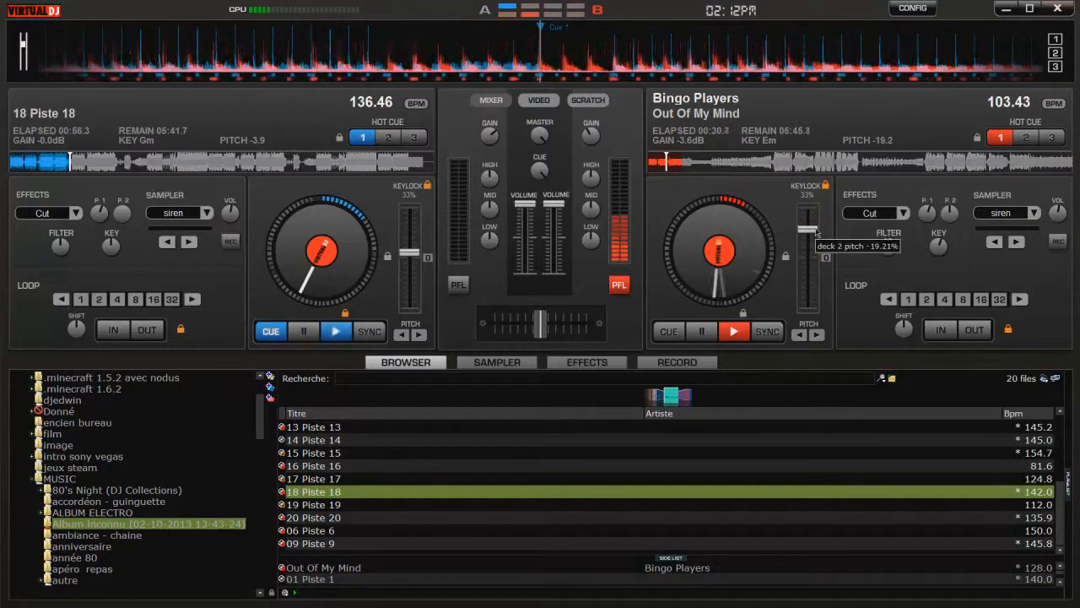
Reset deck 2's pitch to 0 after jumping to about 01:51 in its track, and stop the deck at its cue point
left_click(770, 162)
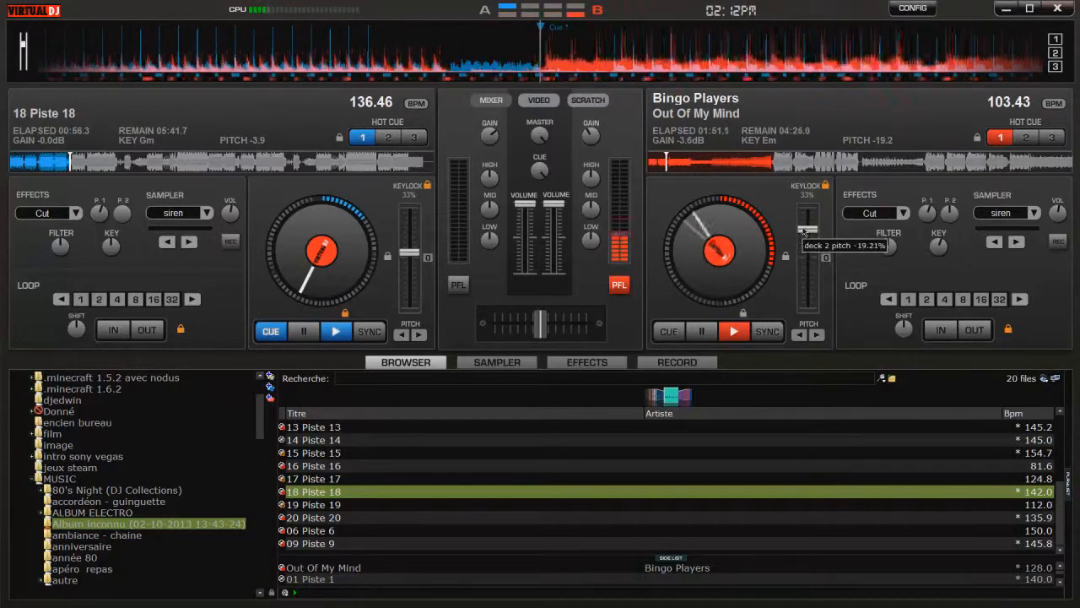
left_click(825, 259)
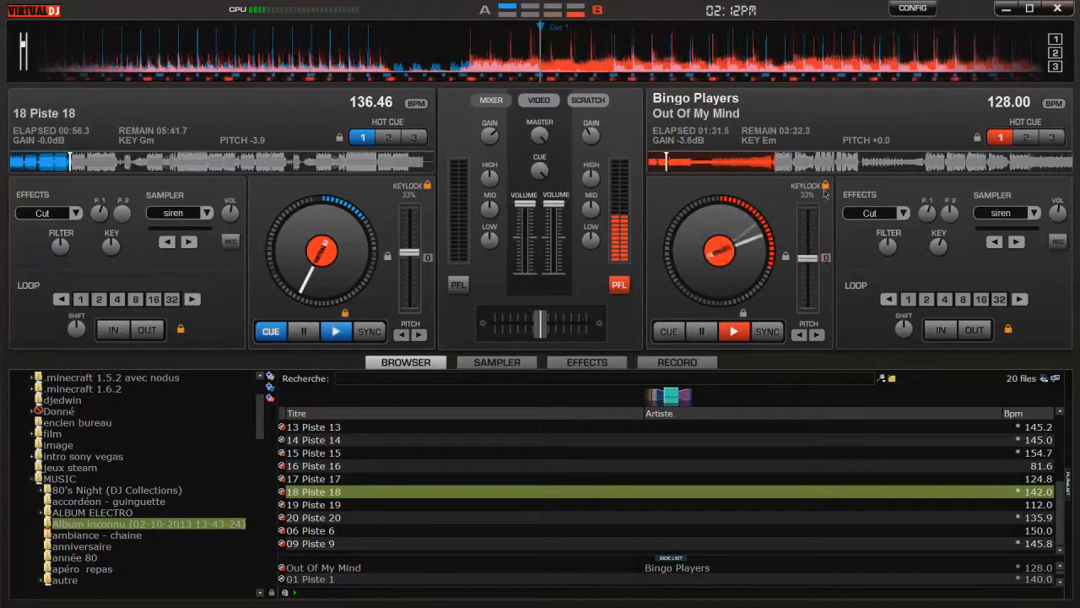
left_click_drag(817, 267, 808, 245)
left_click(825, 258)
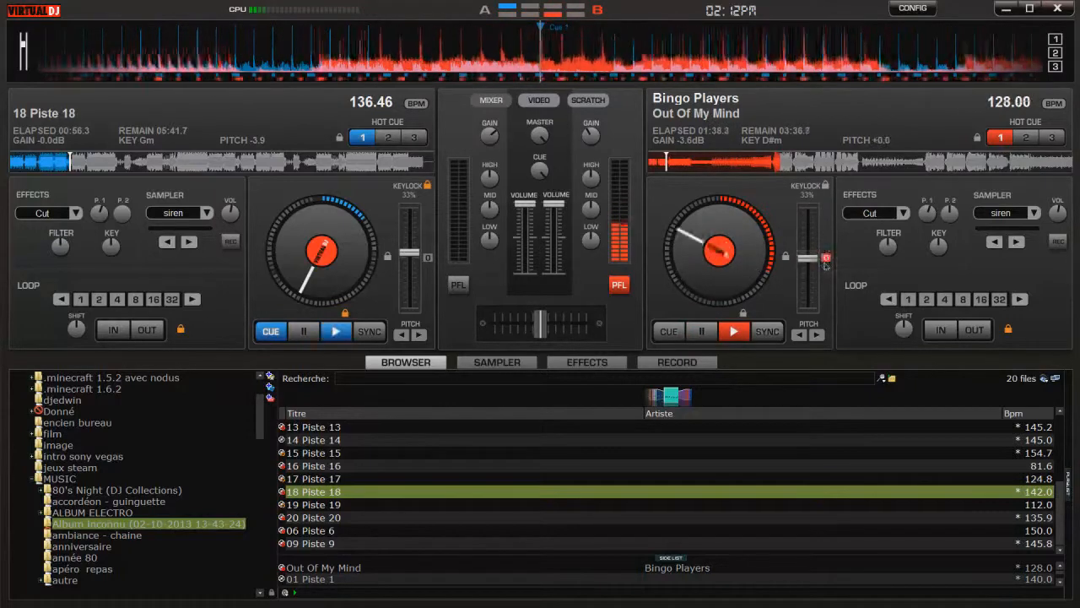
left_click(705, 330)
left_click(707, 330)
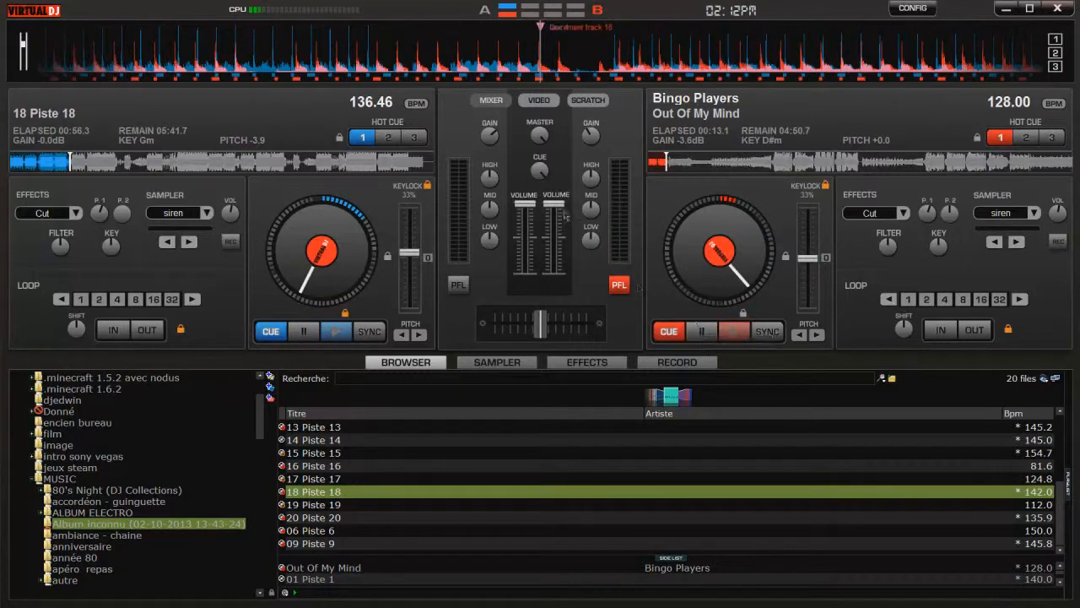
Nudge the crossfader slightly towards deck 2 and reset deck 2's gain to 0.0 dB
mouse_move(542, 324)
left_mouse_down()
mouse_move(581, 326)
mouse_move(546, 331)
left_mouse_up()
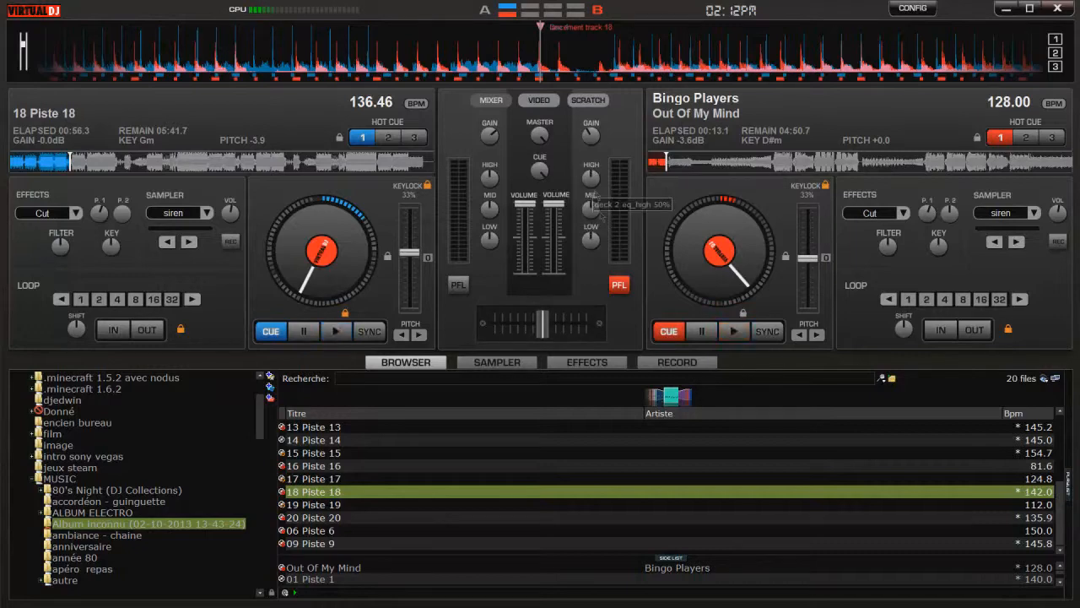
double_click(592, 140)
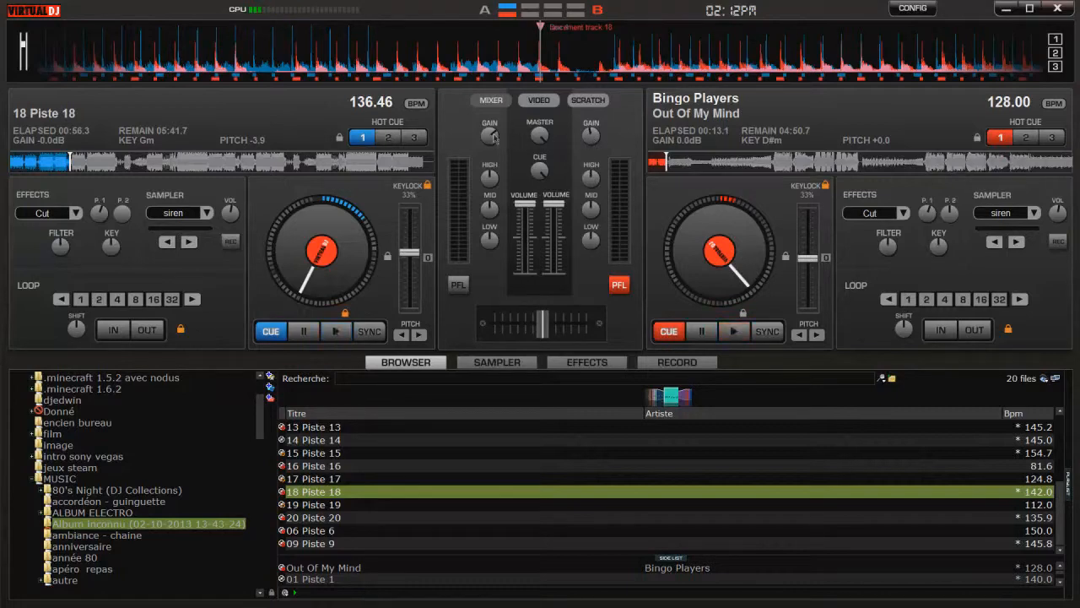
left_click_drag(540, 140, 540, 140)
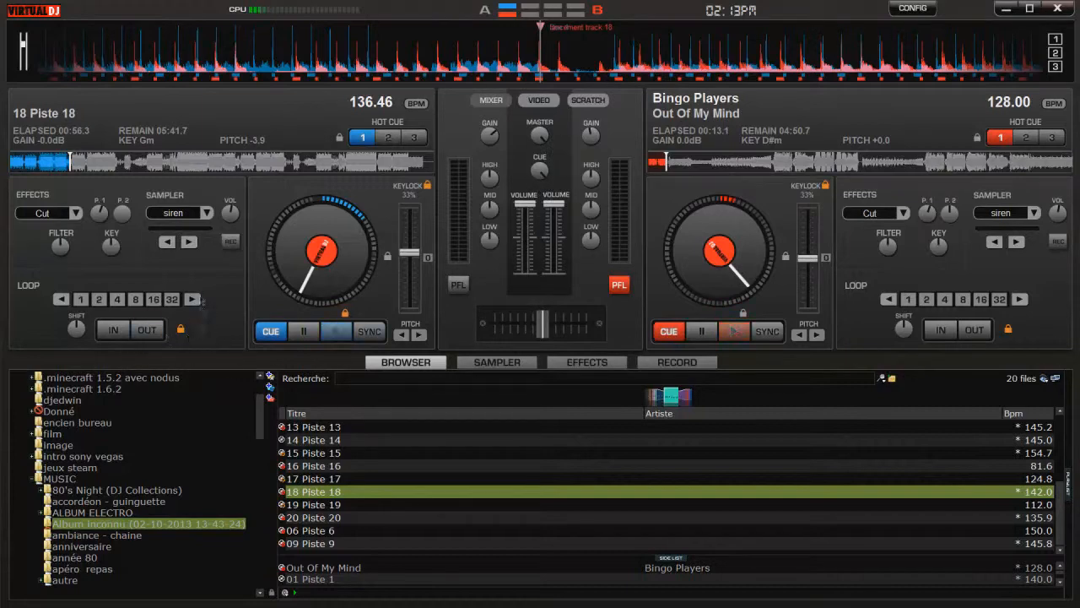
Look through deck 1's lists of available effects and samples, keeping Cut and siren selected
left_click(72, 217)
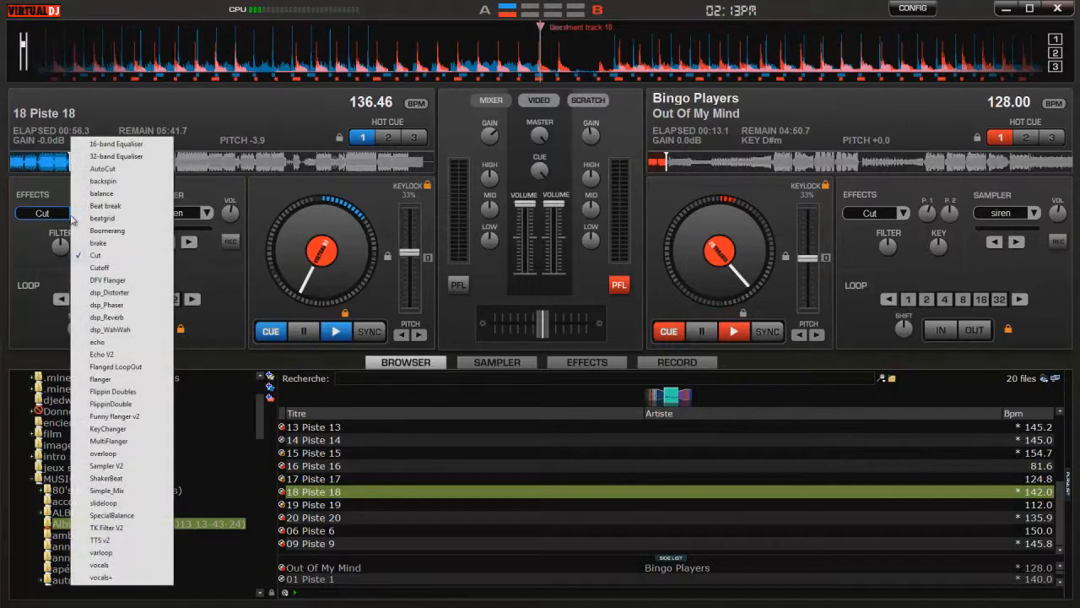
left_click(71, 217)
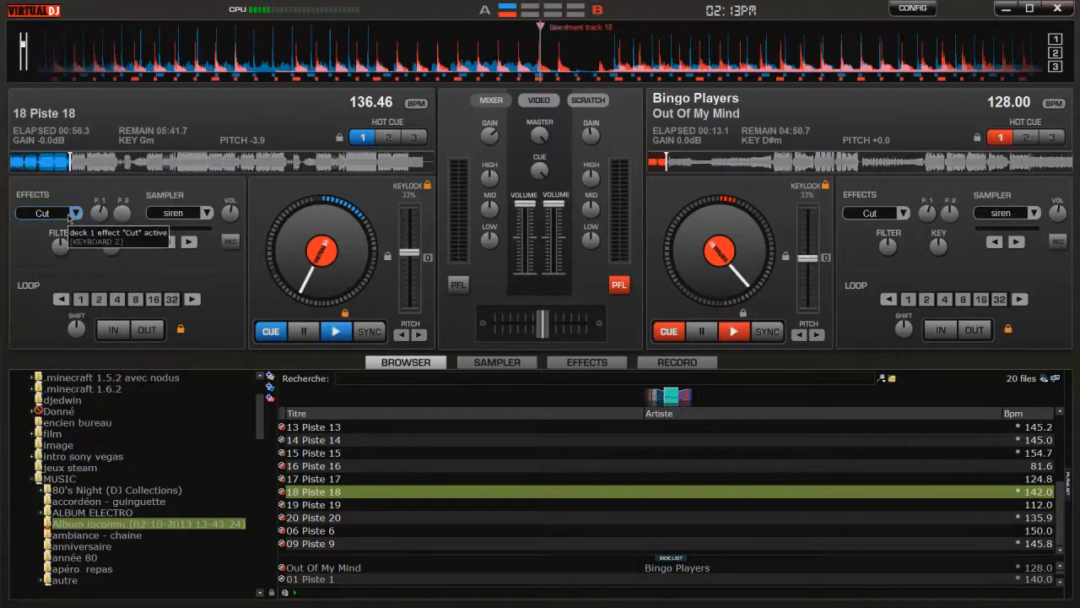
left_click(205, 213)
left_click(221, 220)
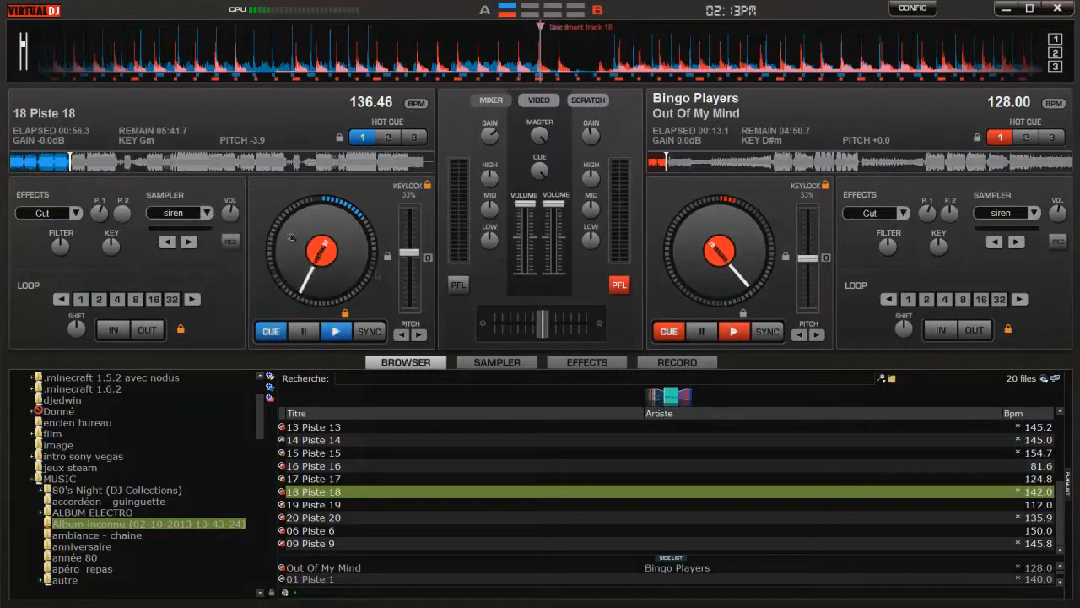
View the sampler bank, browse the sound effects list, and show the recording options
left_click(489, 361)
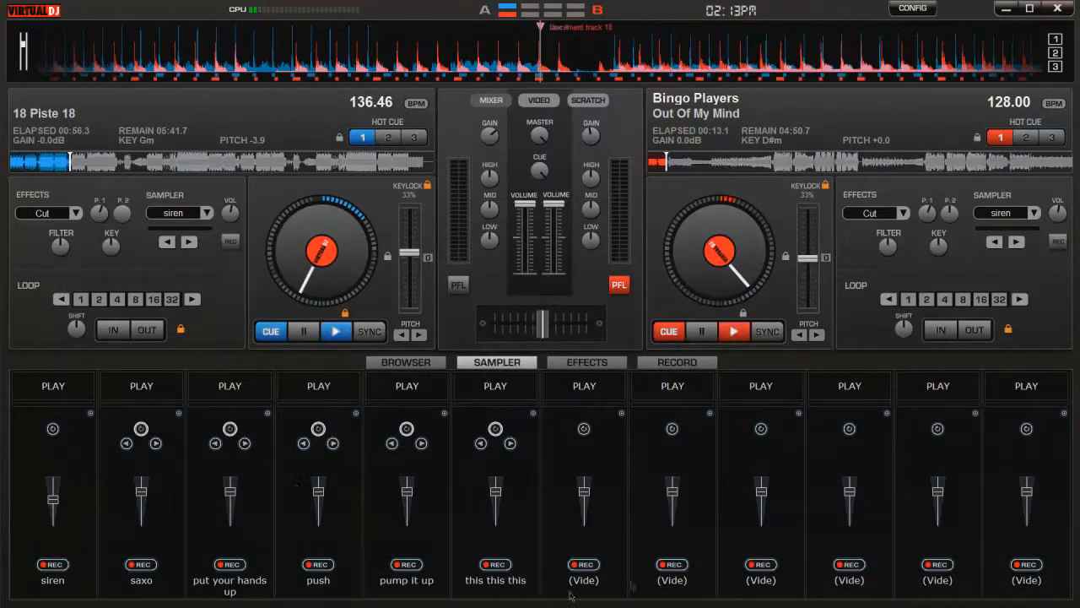
left_click(587, 361)
scroll(291, 466, "down", 7)
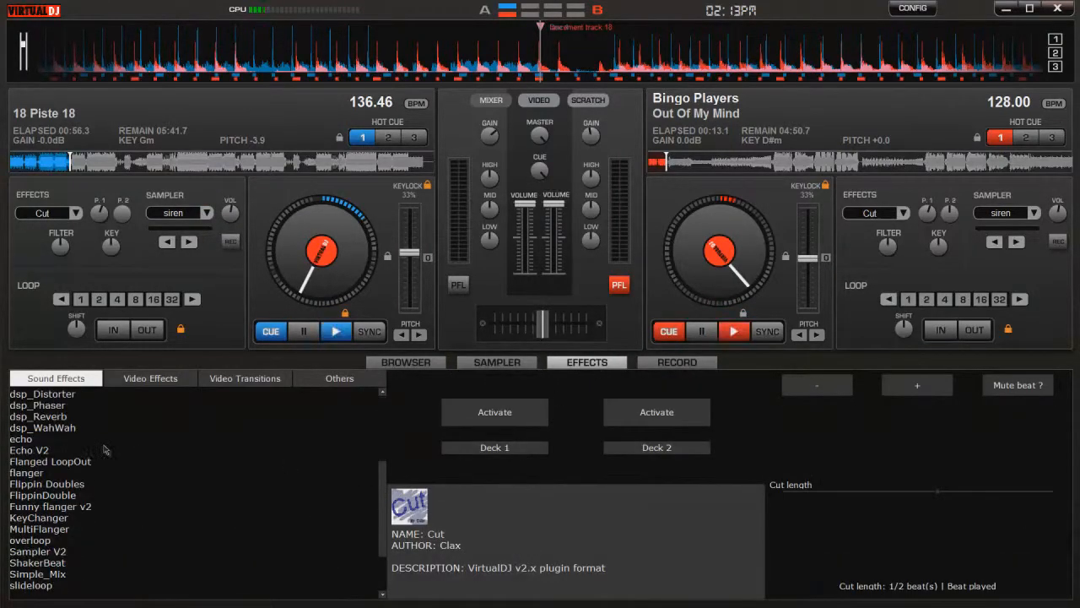
scroll(291, 467, "up", 7)
left_click(677, 362)
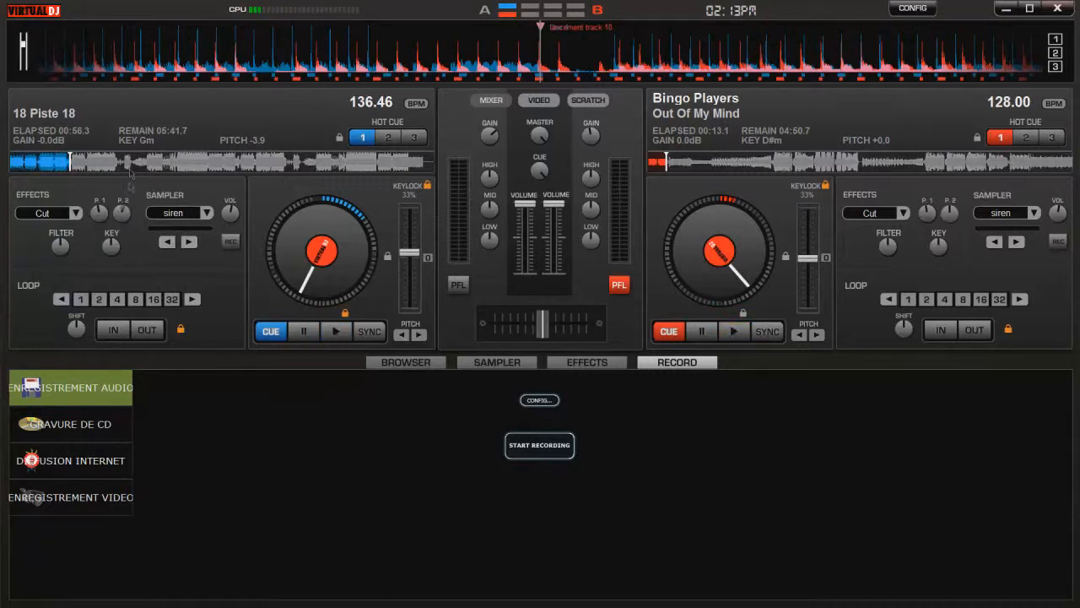
Apply the Flanger effect to deck 1 while its track plays and adjust the effect's second parameter
left_click(72, 217)
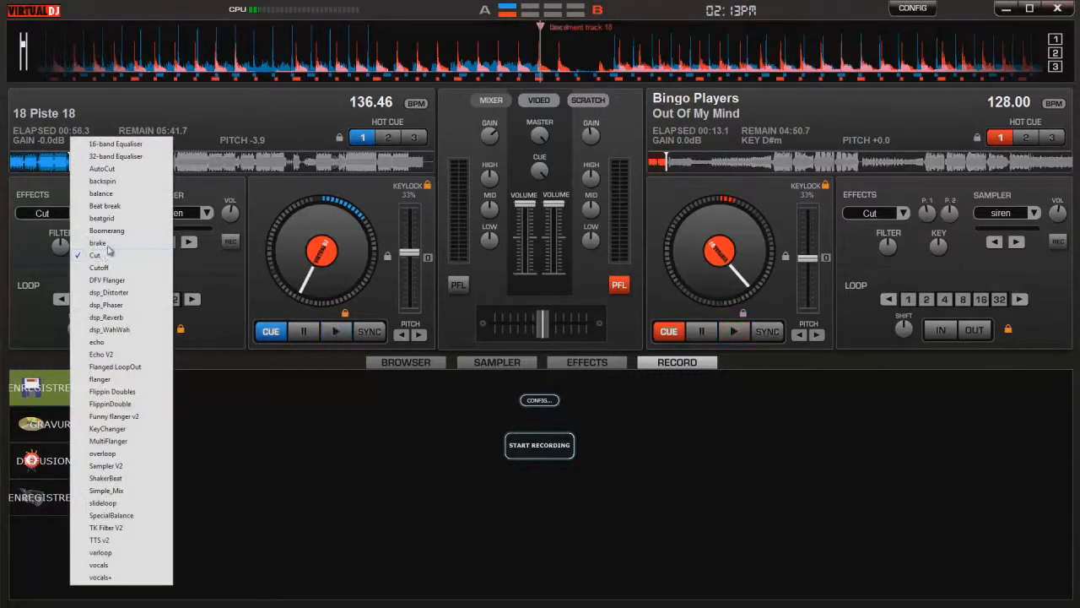
left_click(100, 379)
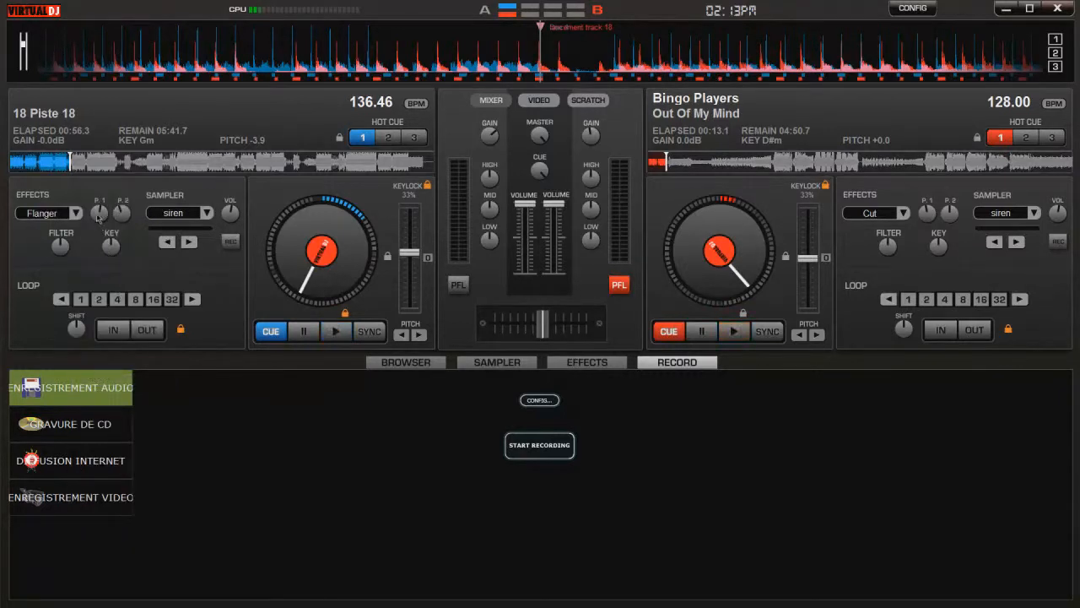
left_click(334, 336)
left_click(49, 214)
left_click_drag(123, 214, 136, 168)
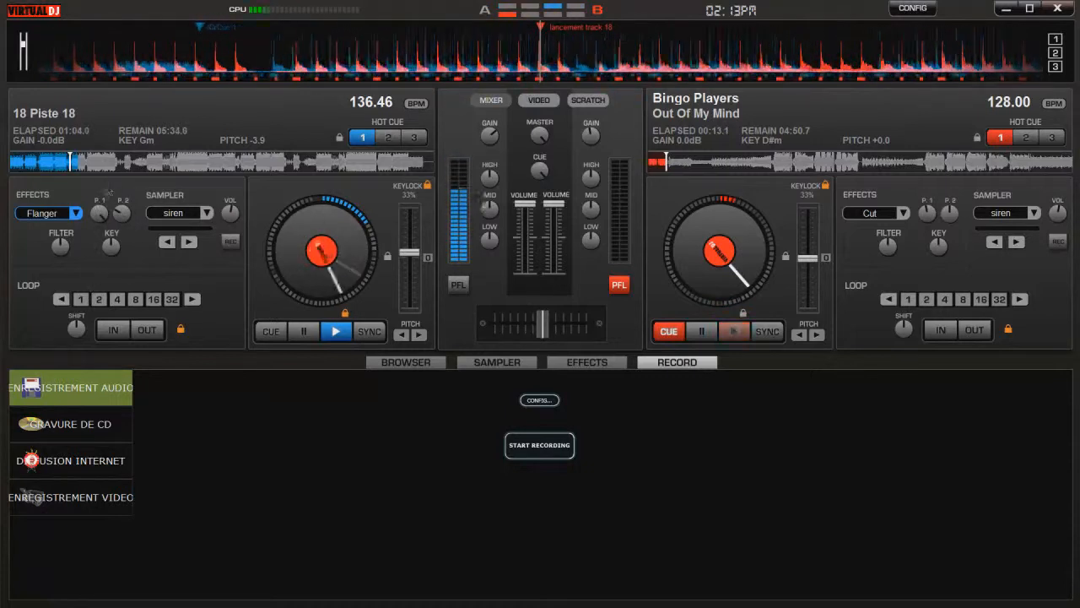
Stop deck 1, rewind its track to the beginning, and return it to the cue point
double_click(300, 330)
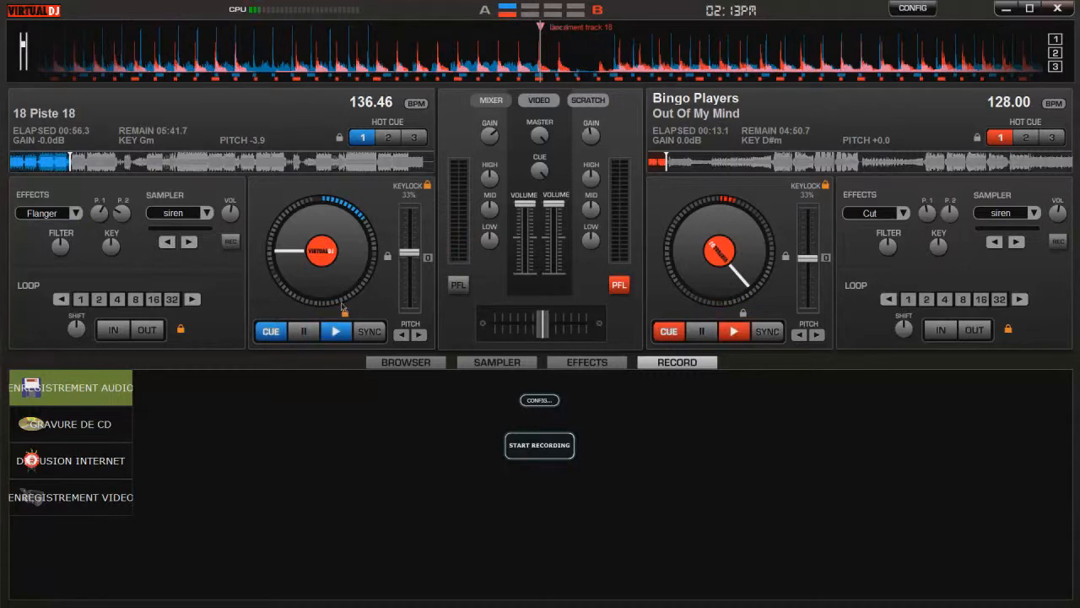
left_click(303, 335)
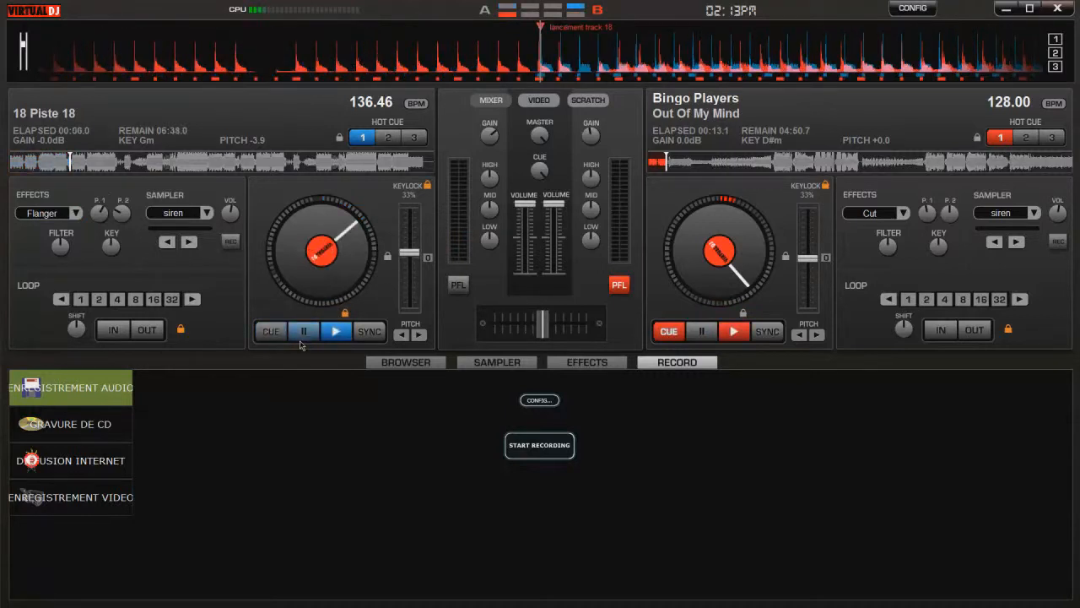
left_click(300, 343)
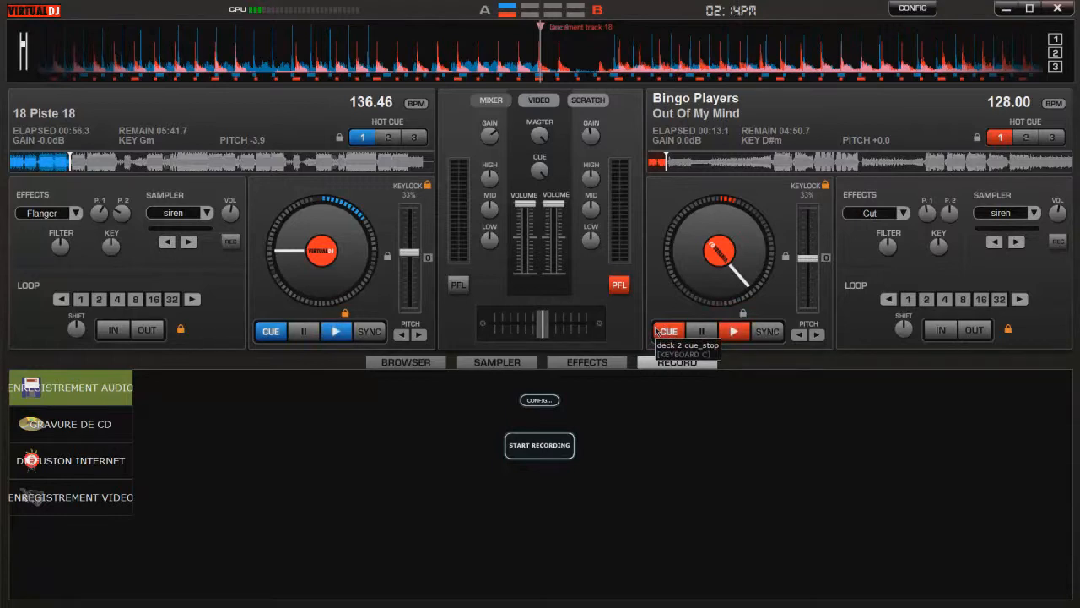
Play deck 1 and loop its track over 1 beat, extending the loop to 4 beats
left_click(345, 333)
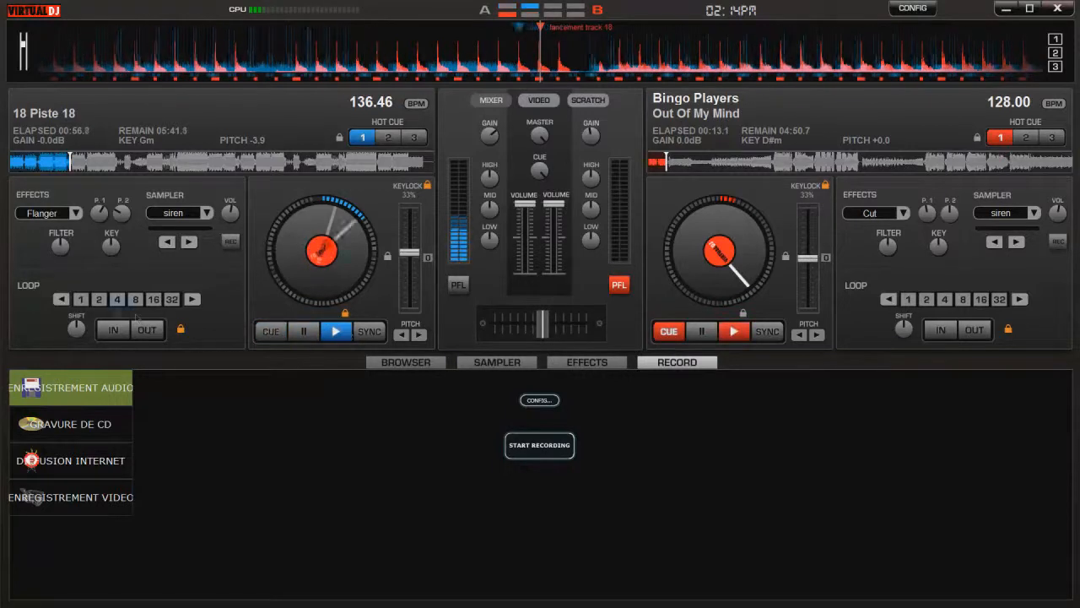
left_click(82, 300)
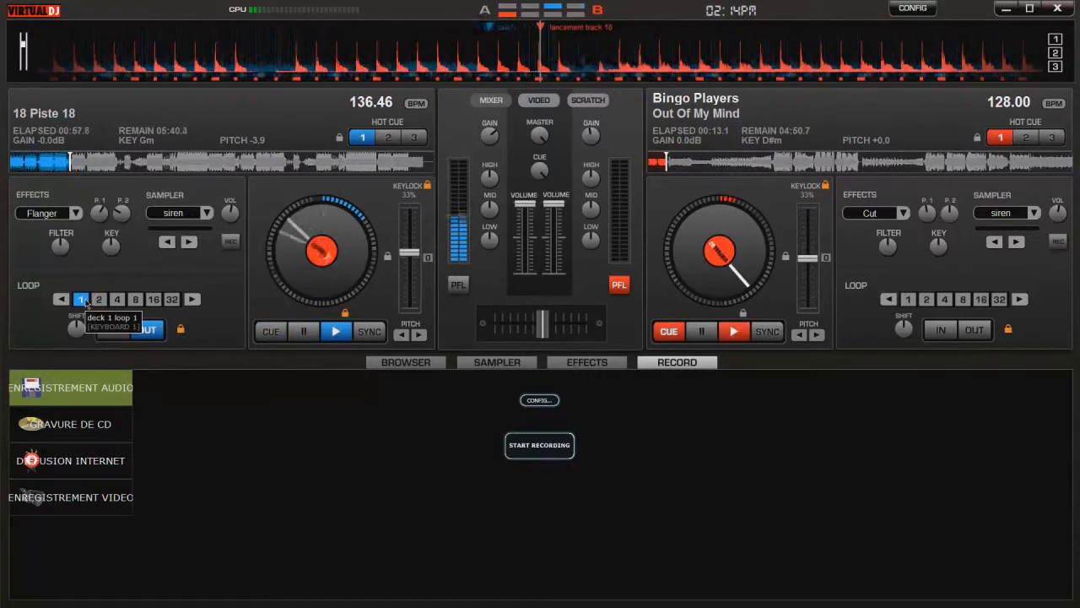
left_click(119, 301)
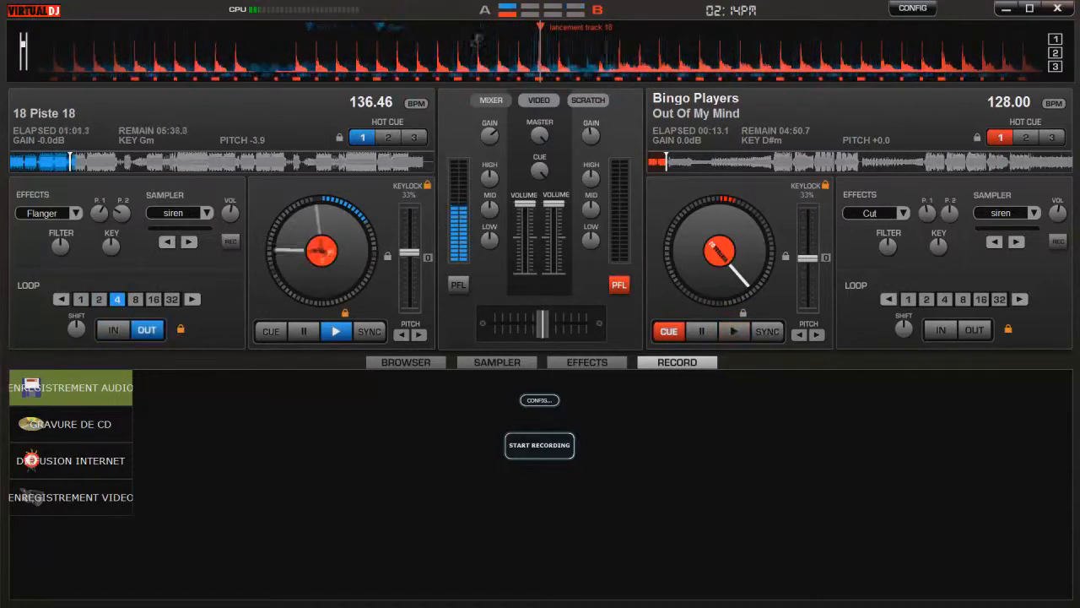
Monitor deck 1 while changing its loop length to 2, 1 and 8 beats, and exit the loop with the deck paused
left_click(458, 284)
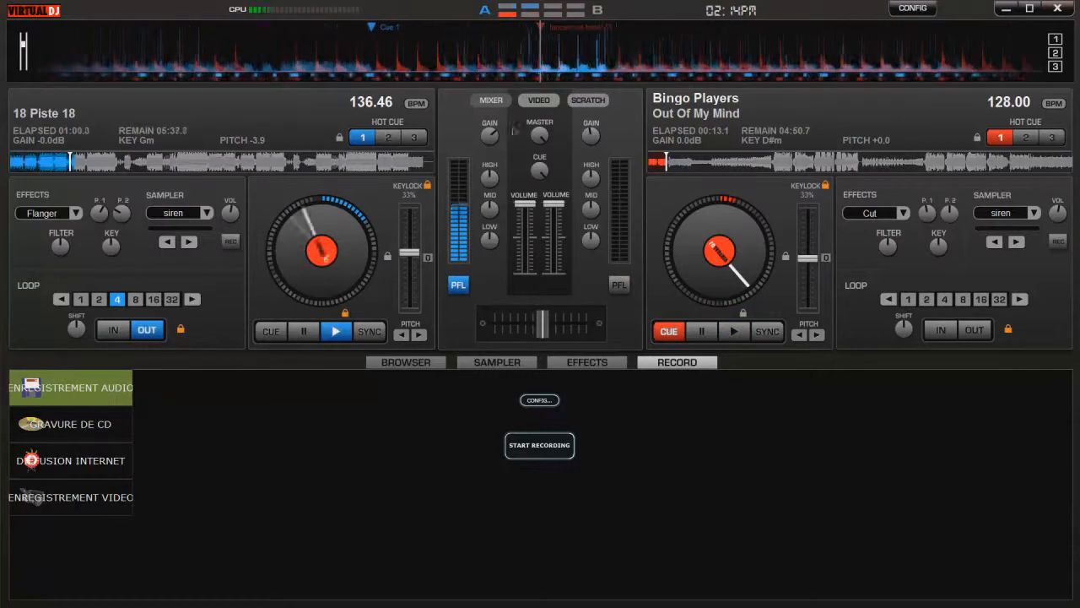
left_click(99, 299)
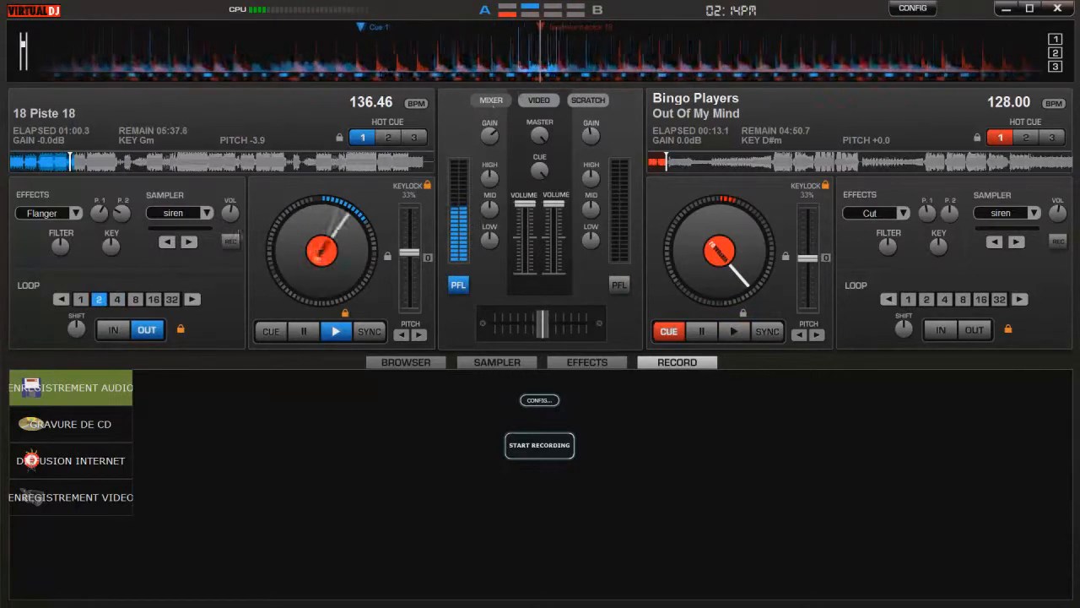
left_click(80, 299)
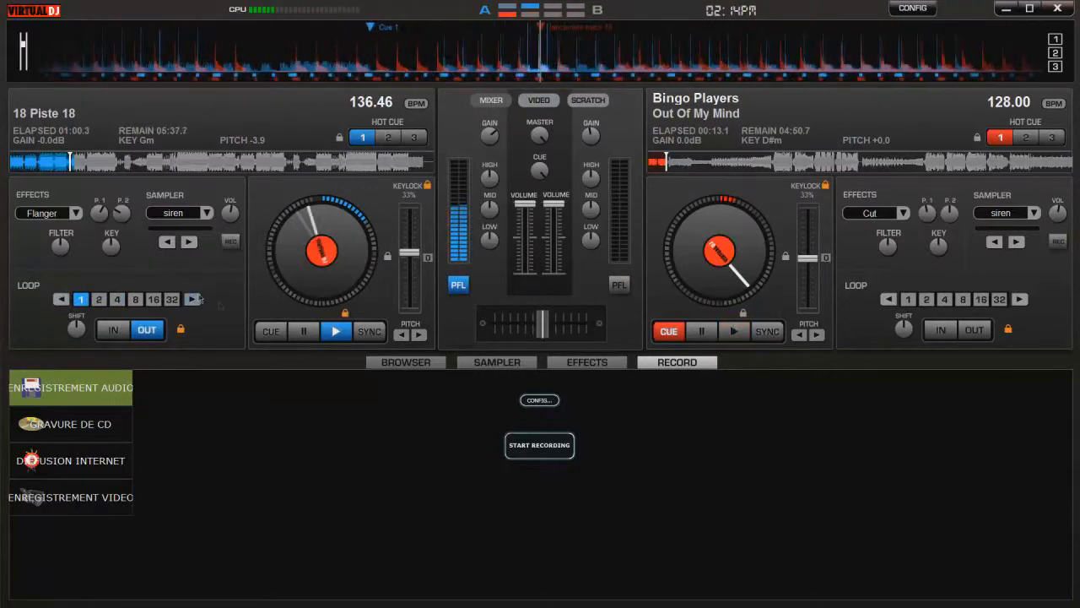
left_click(135, 300)
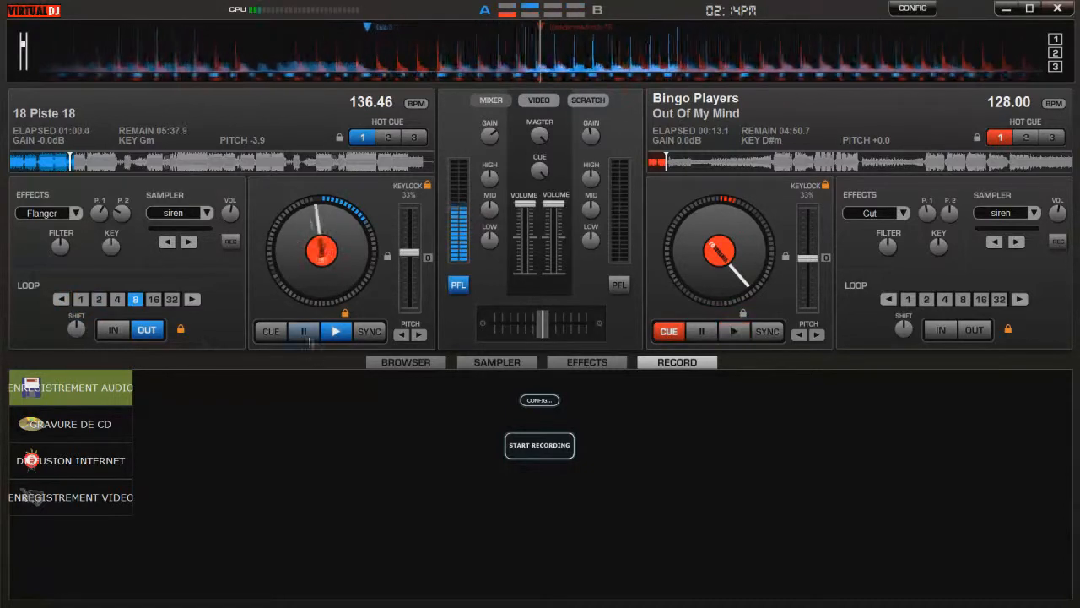
left_click(304, 336)
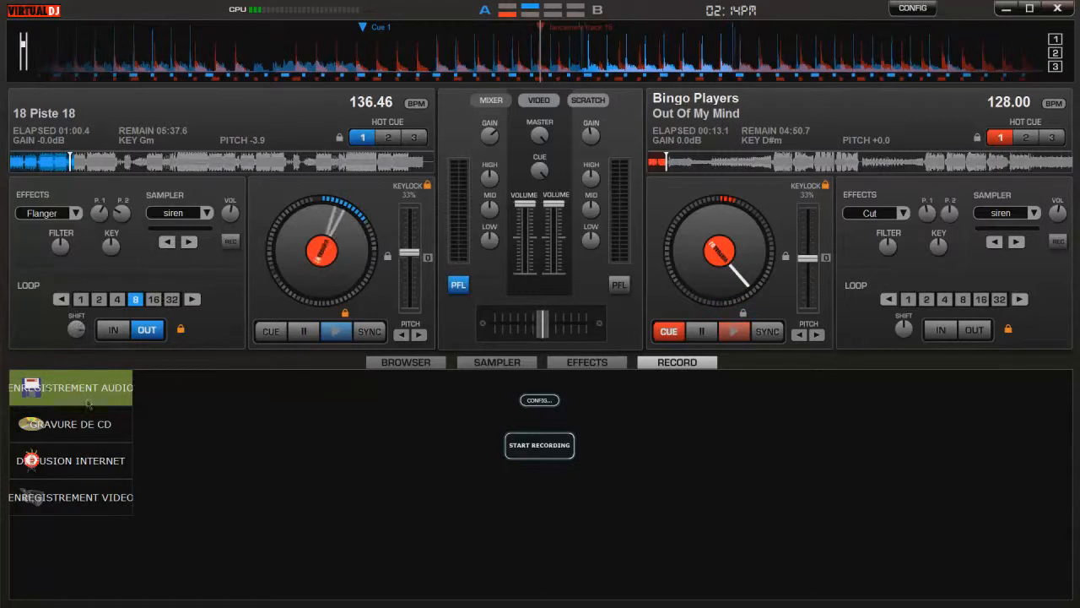
left_click(149, 331)
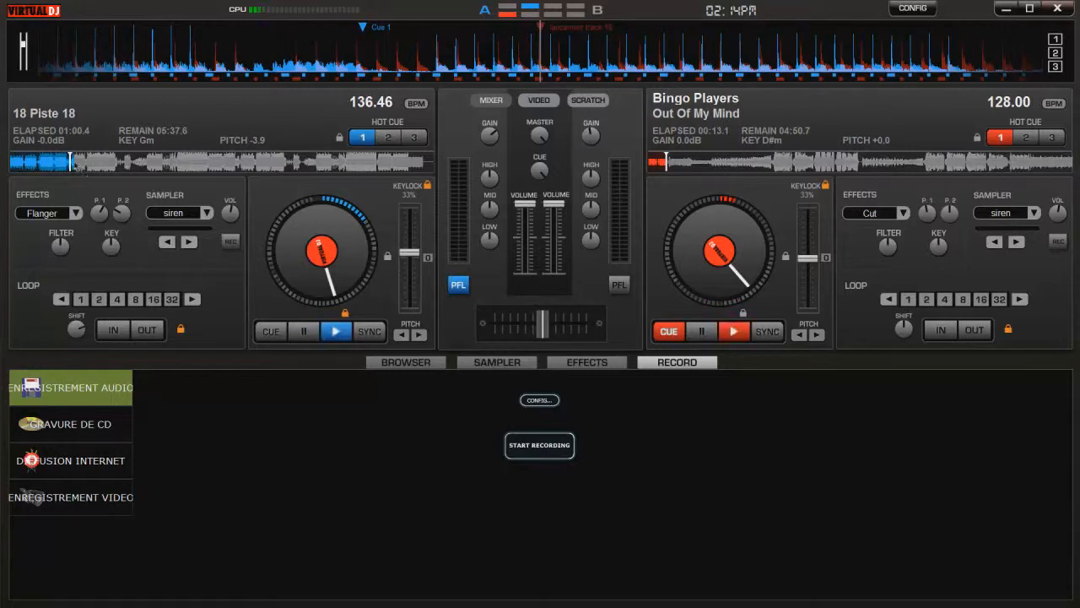
Jump deck 1 to about 2:50 and deck 2 to about 3:24, and play both tracks synced at 128.00 BPM
left_click(192, 168)
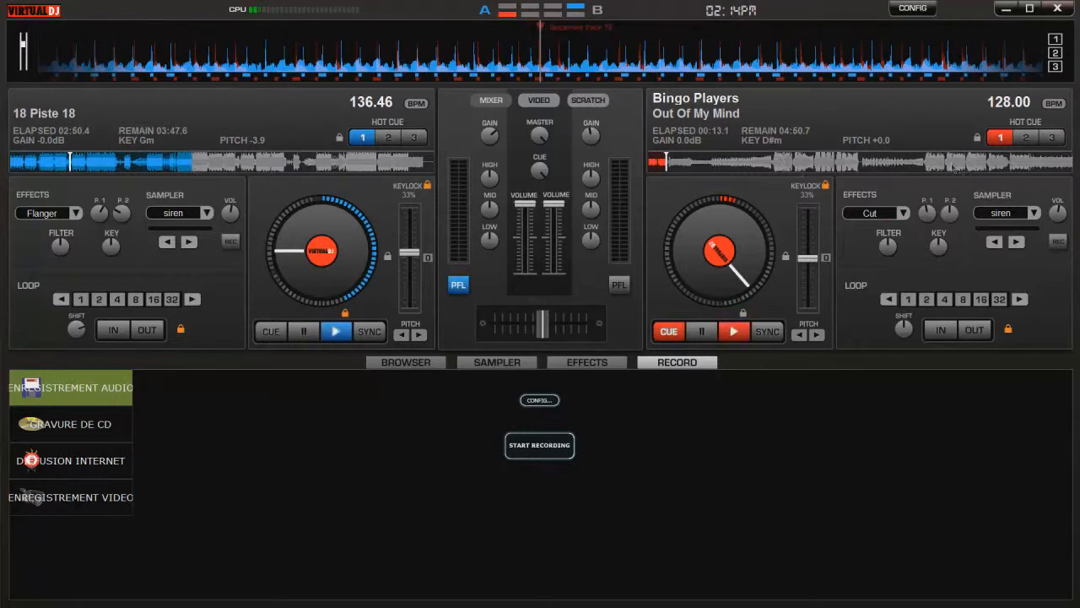
left_click(934, 166)
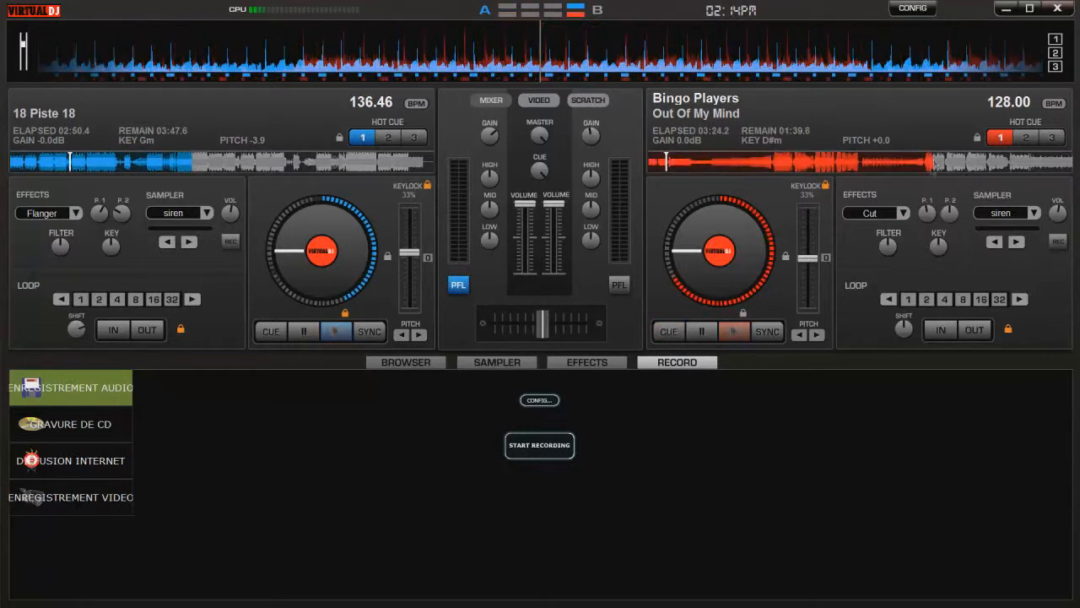
left_click(734, 331)
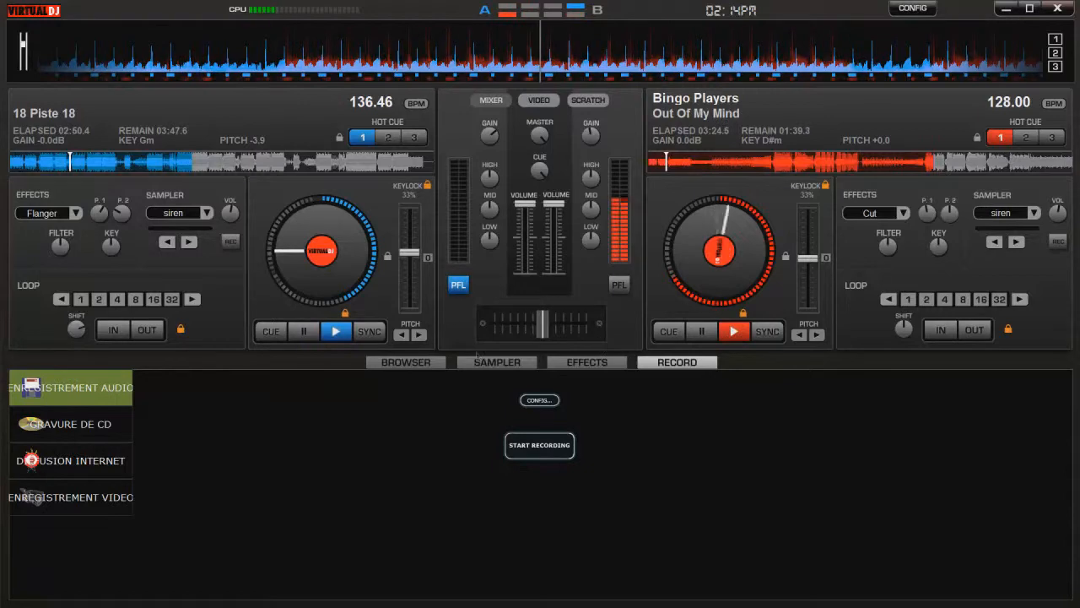
left_click(336, 331)
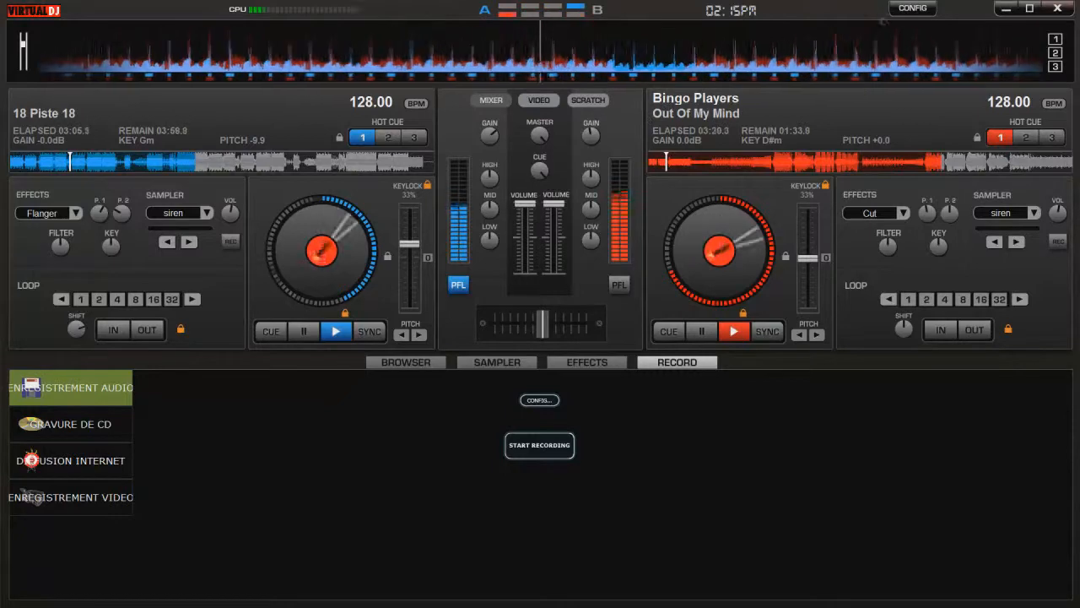
Stop playback with deck 1 back at its cue point, and reset deck 1's pitch to +0.0
double_click(302, 334)
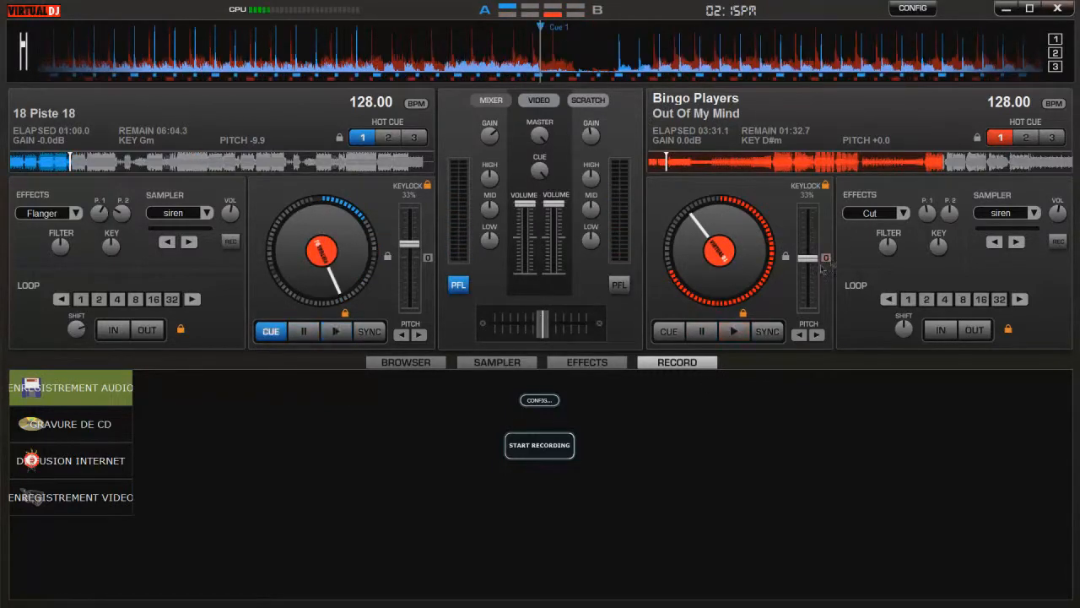
left_click(428, 257)
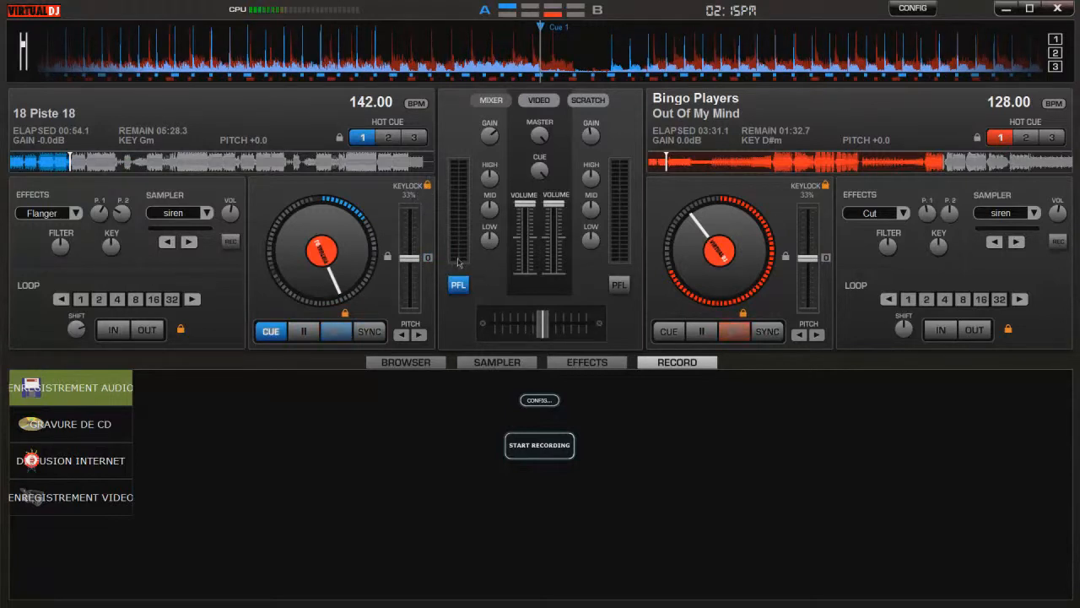
Show the video mixing controls, followed by the scratch controls with both decks' waveforms
left_click(538, 99)
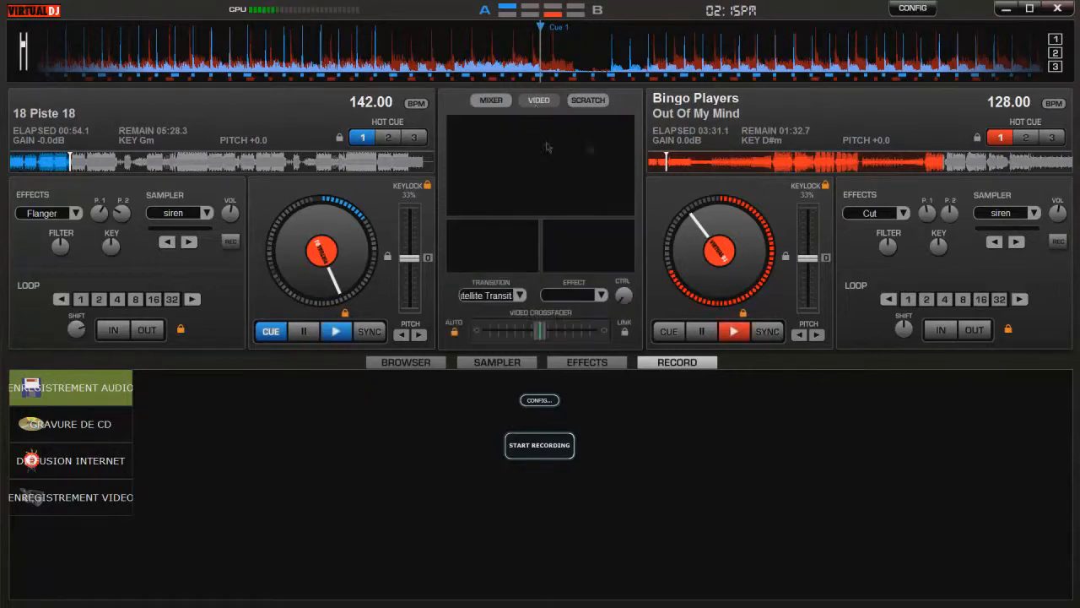
left_click_drag(960, 459, 632, 250)
left_click(589, 100)
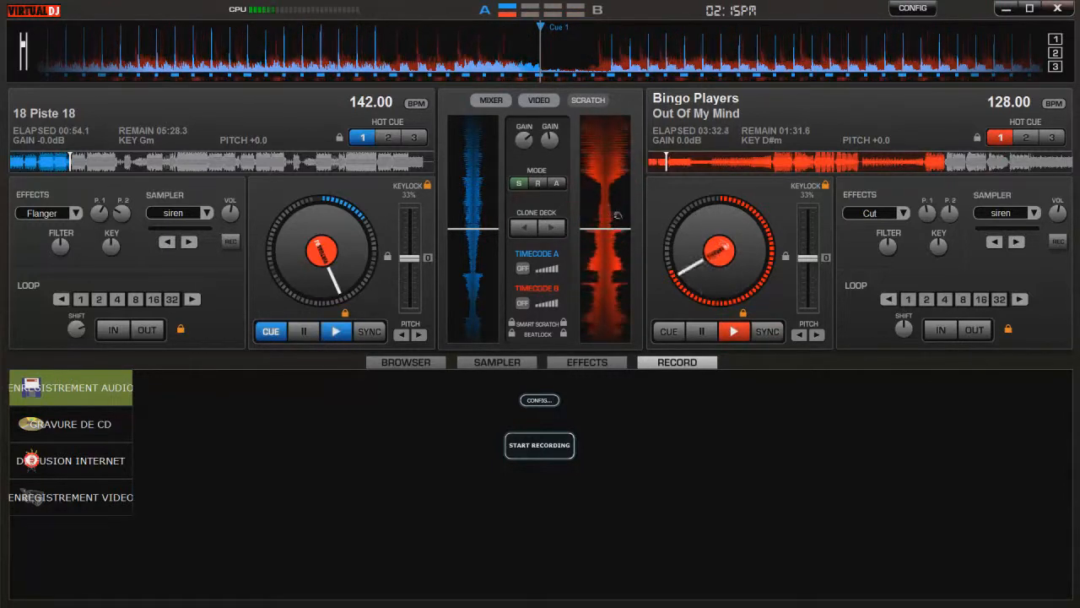
Sync deck 2 to deck 1's tempo of 142.00 BPM, and try Beatlock and Smart Scratch on deck 2, leaving it paused
left_click(767, 332)
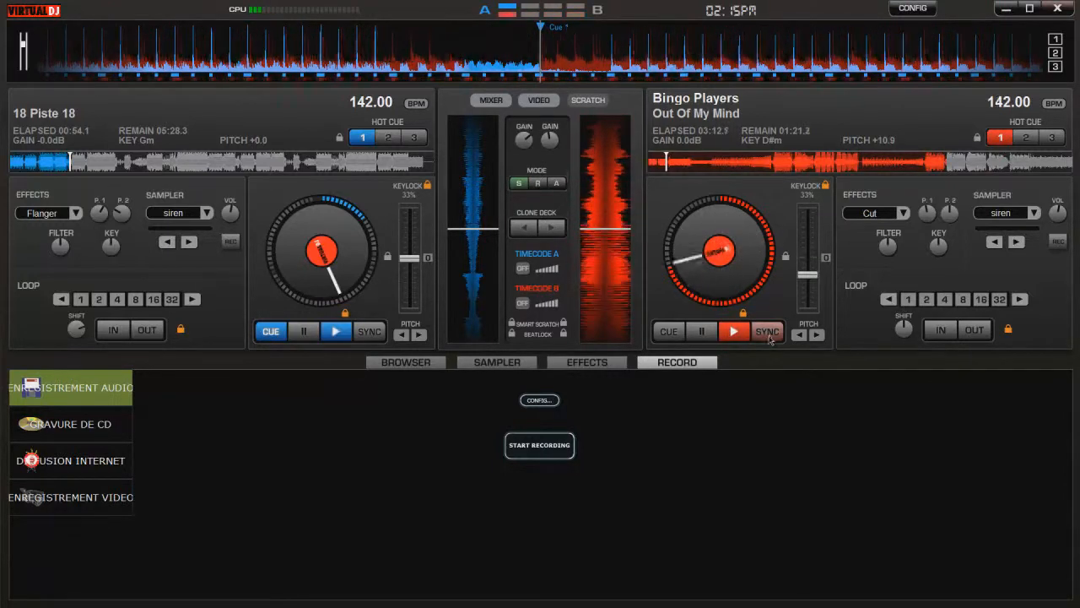
left_click_drag(811, 268, 812, 258)
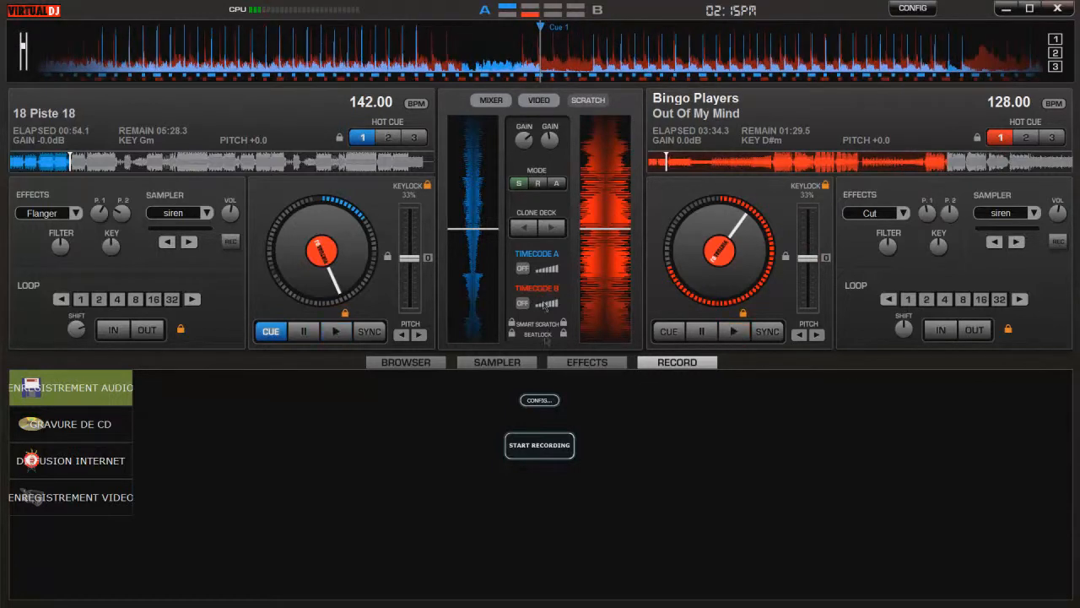
left_click(563, 333)
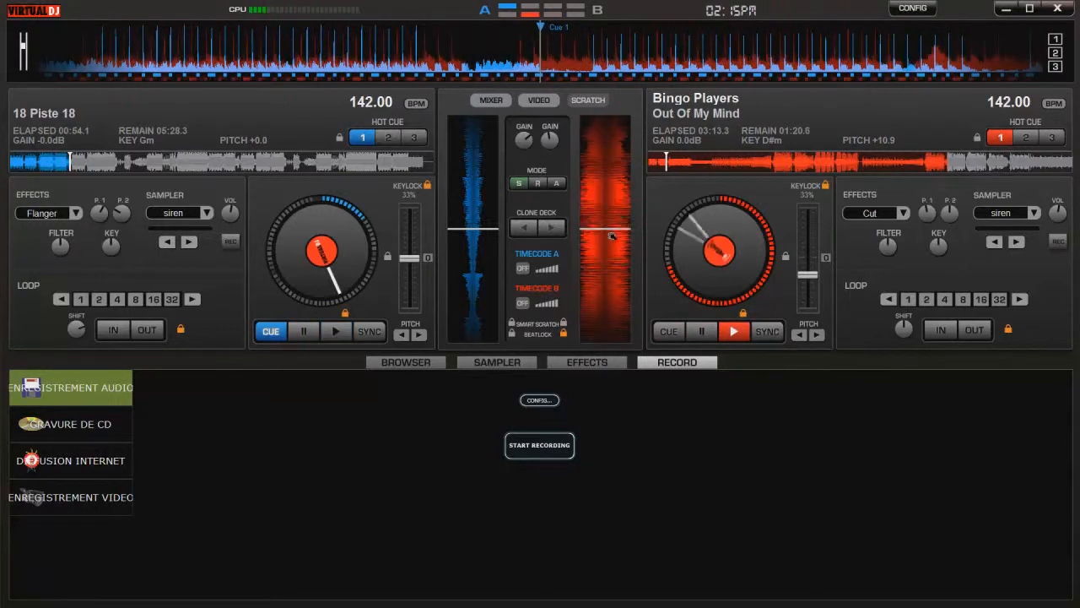
left_click(689, 336)
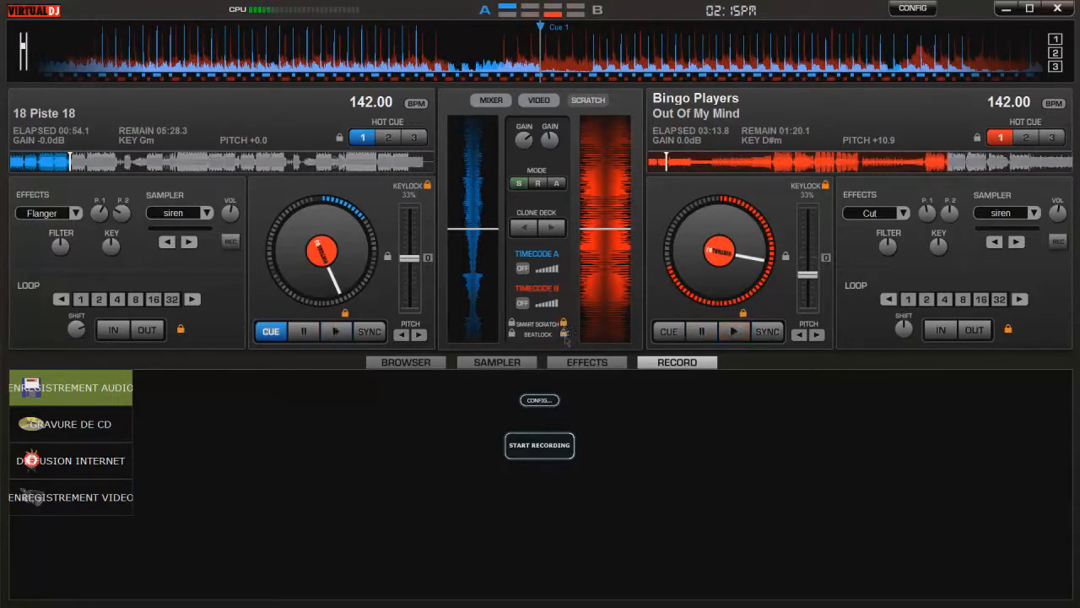
left_click(745, 338)
Return to the mixer and scratch deck 1's platter while moving the crossfader to the B side, the A side and back to center
left_click(491, 99)
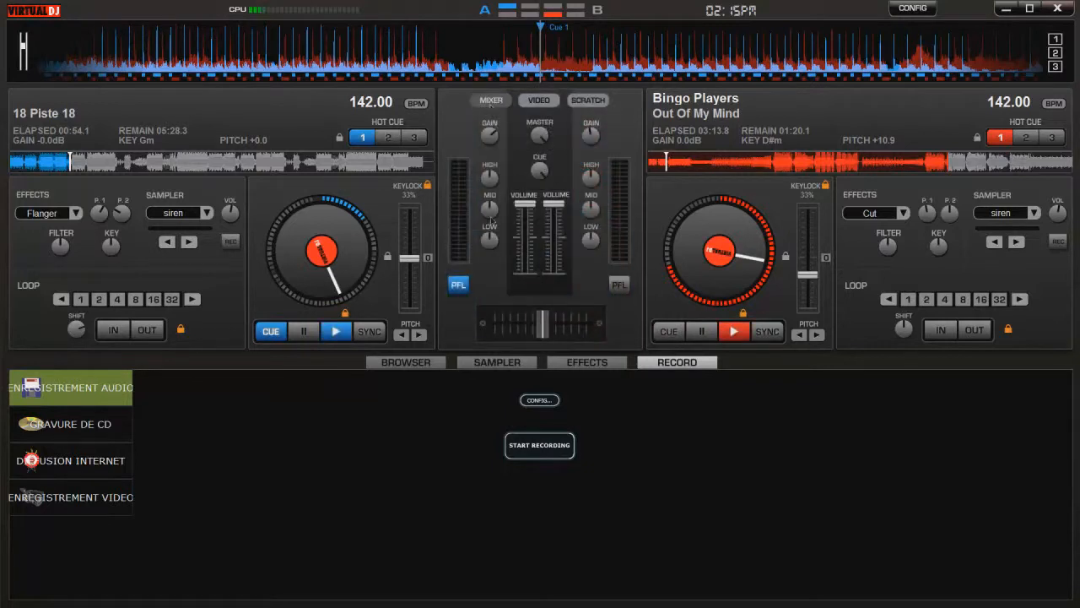
left_click_drag(294, 251, 338, 295)
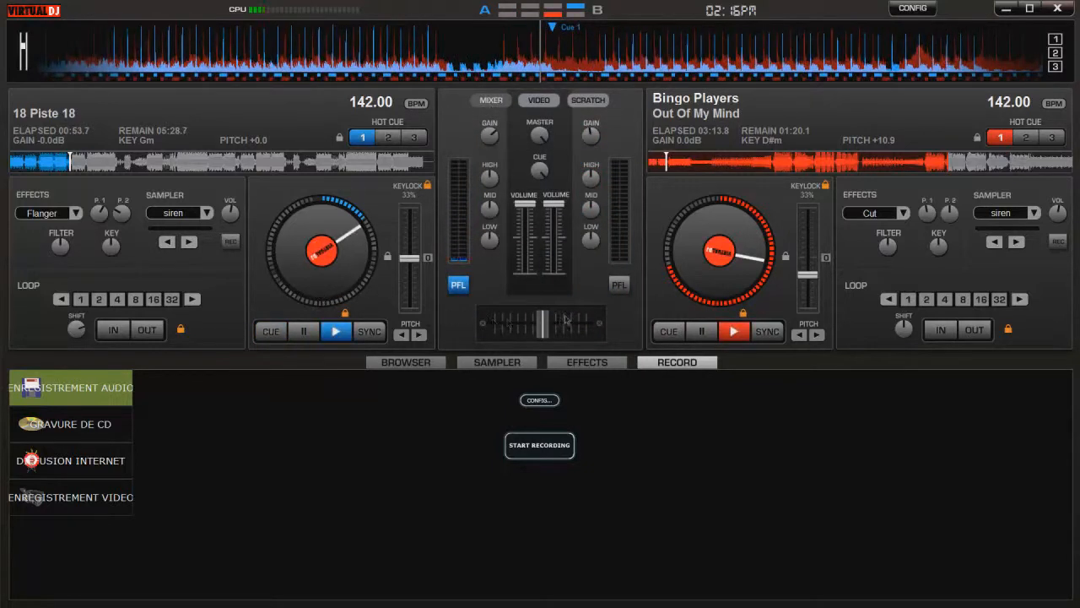
left_click_drag(544, 328, 586, 324)
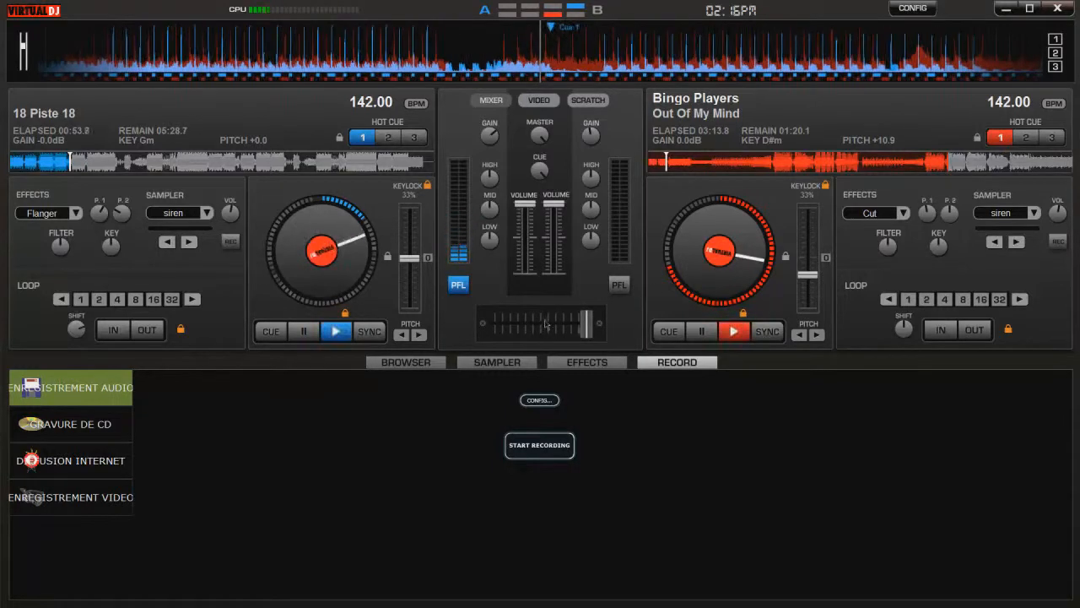
left_click_drag(591, 326, 438, 374)
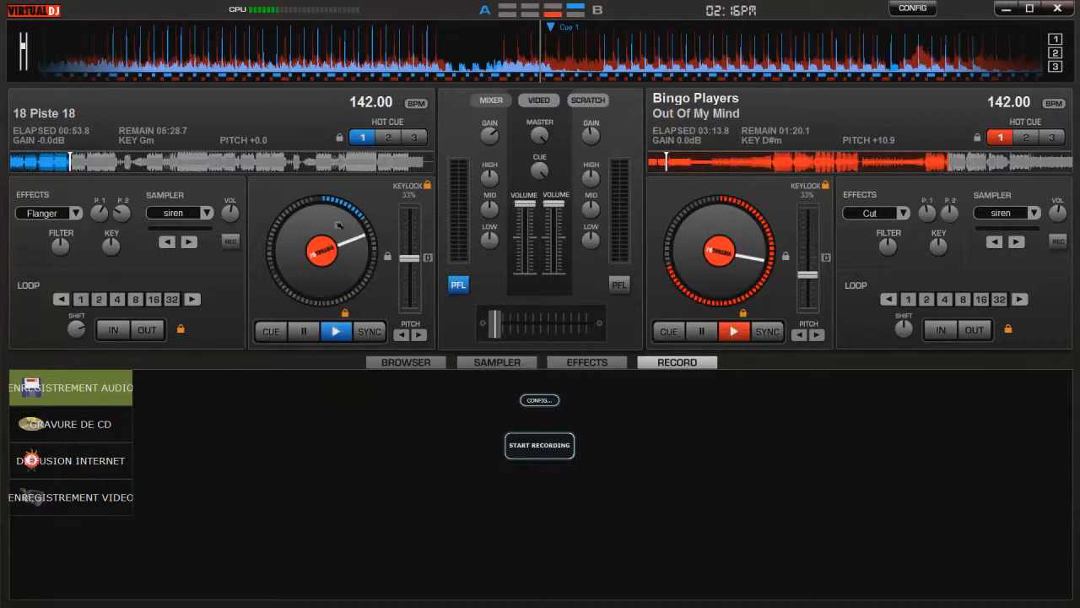
left_click_drag(283, 254, 291, 291)
left_click_drag(495, 323, 541, 323)
Bring back the scratch controls, scratch on deck 2's waveform, and change the scratch mode from S to R
left_click(588, 100)
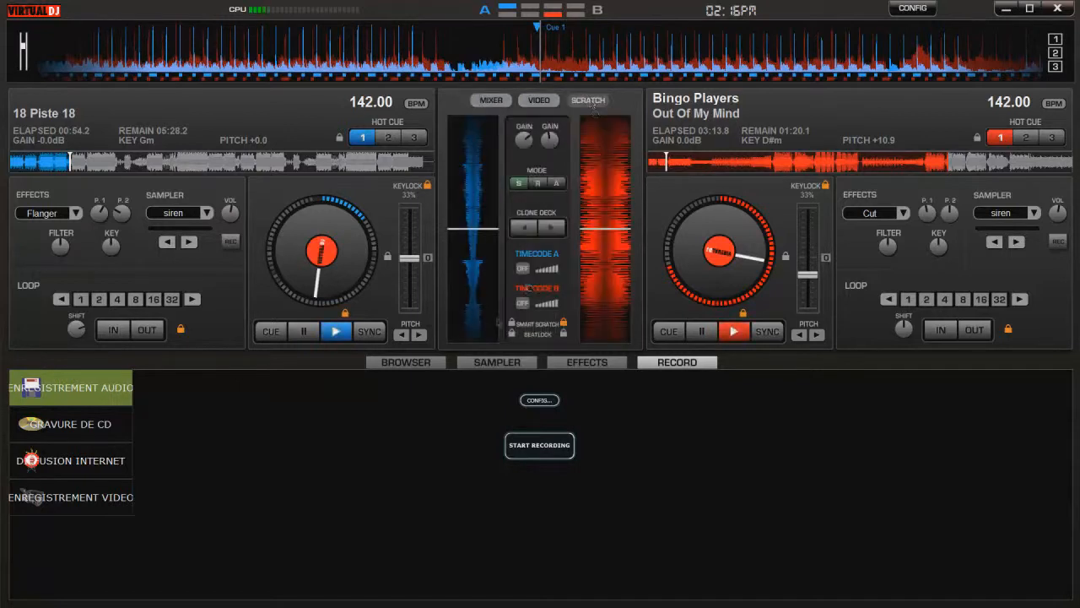
left_click_drag(596, 234, 582, 304)
left_click_drag(606, 254, 582, 304)
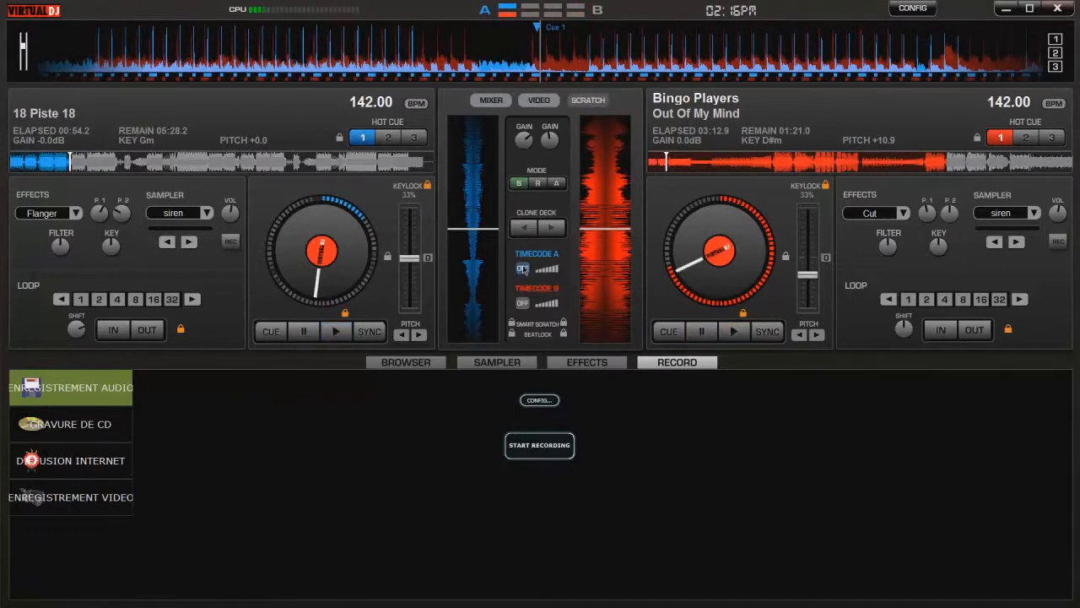
left_click(524, 303)
left_click_drag(600, 244, 606, 262)
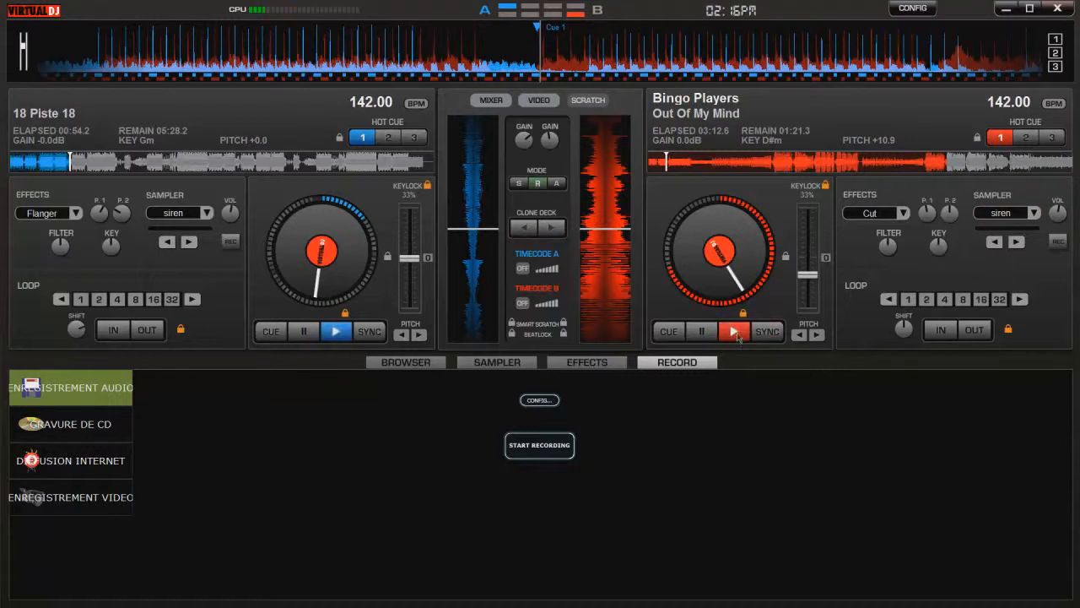
Play deck 2 from its current position, and stop it so the track returns to its cue point
left_click(734, 332)
left_click_drag(939, 246, 901, 319)
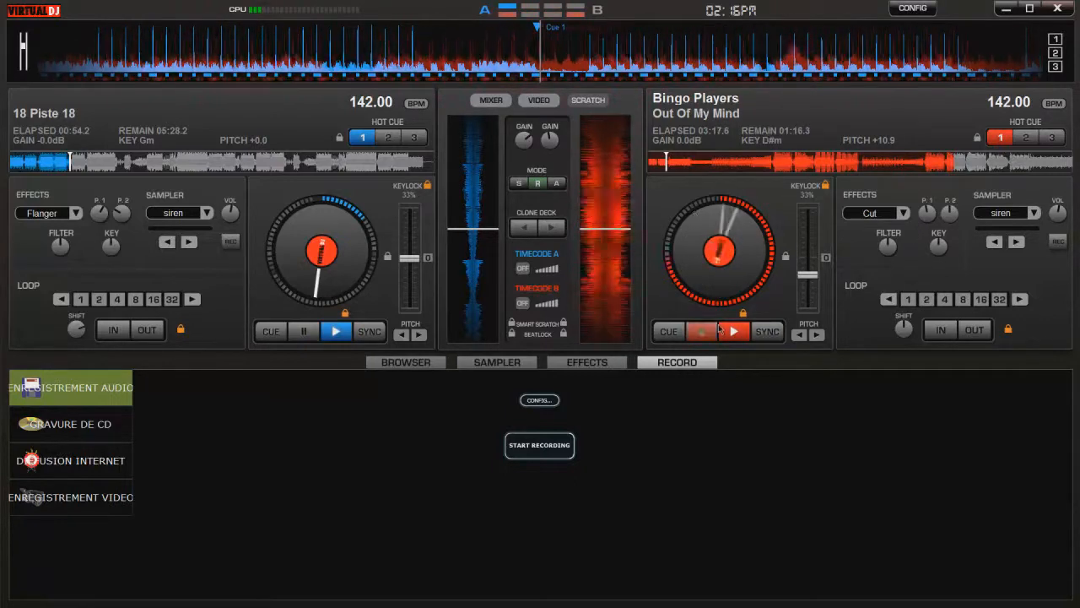
double_click(718, 328)
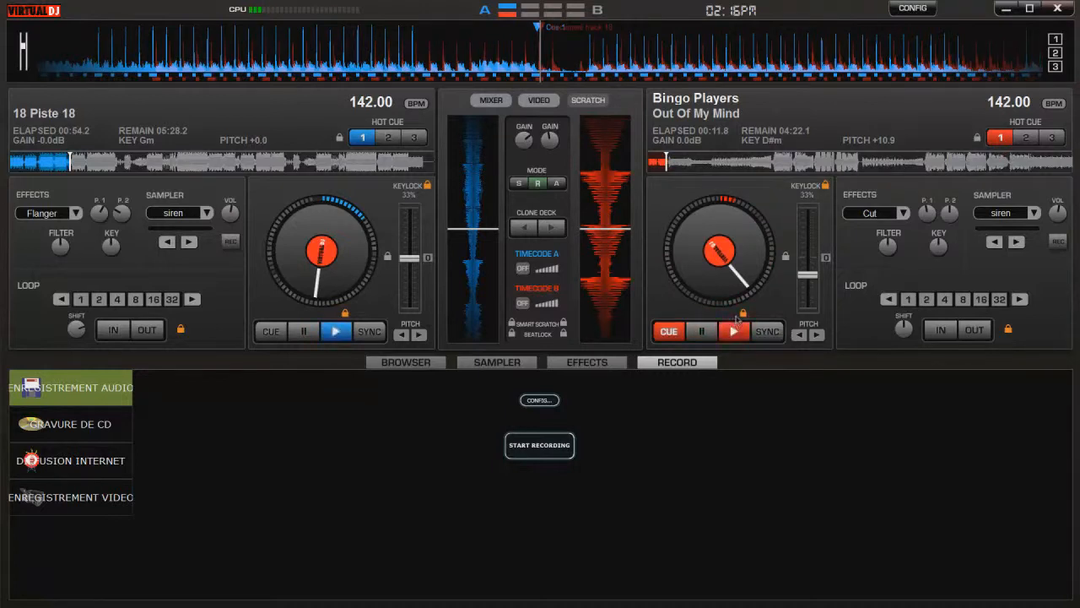
Play deck 2 from its cue point while trying its filter, and stop it back at the cue point
left_click(733, 330)
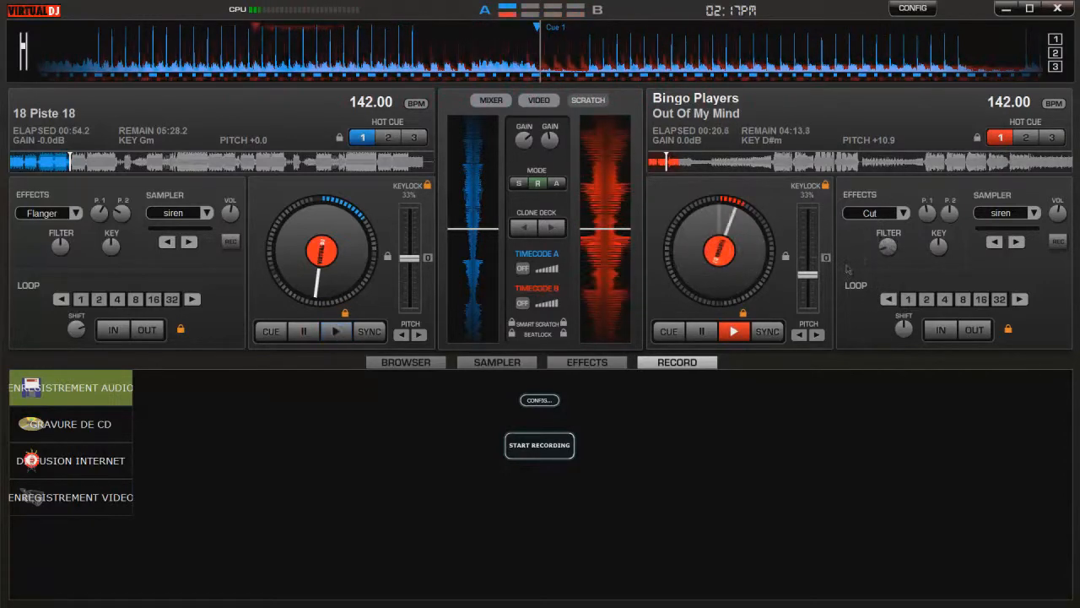
key("space")
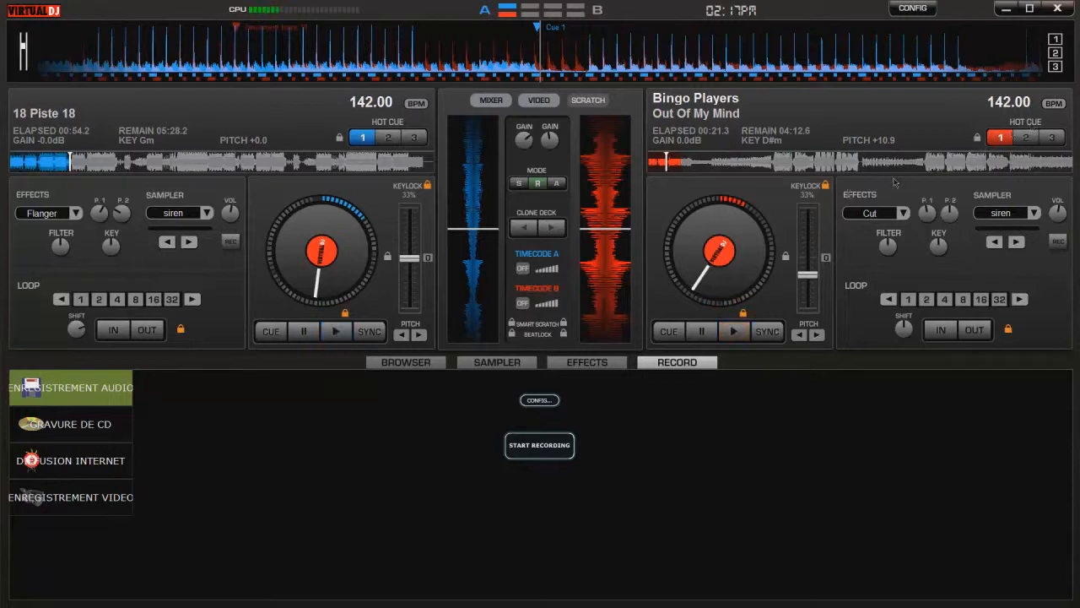
left_click(702, 329)
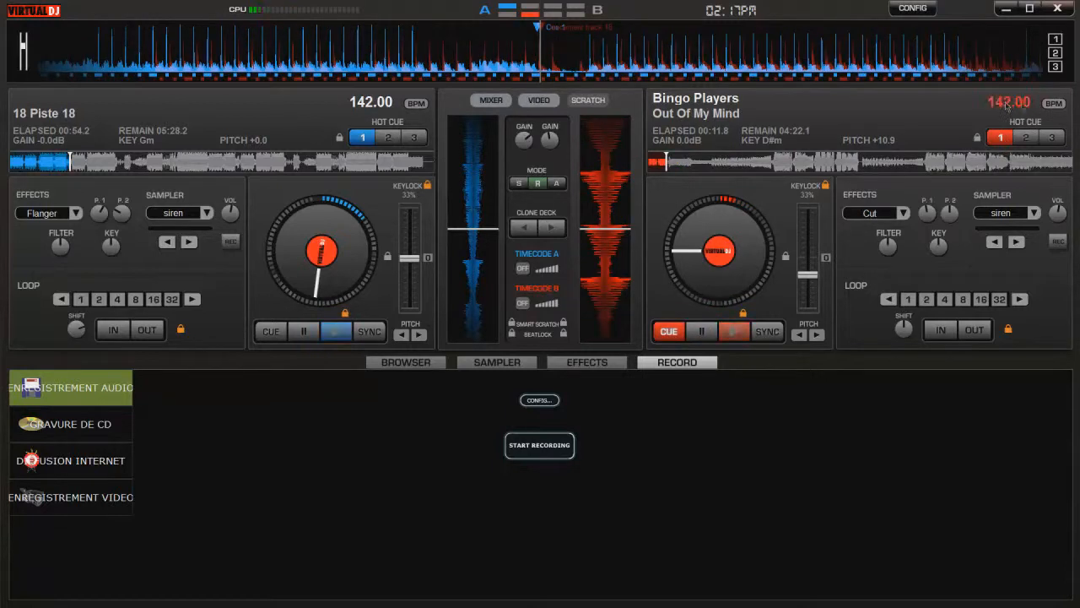
Open deck 2's BPM adjustment settings and review the BPM, automix and beat grid options
left_click(1049, 104)
left_click(602, 237)
left_click(1048, 105)
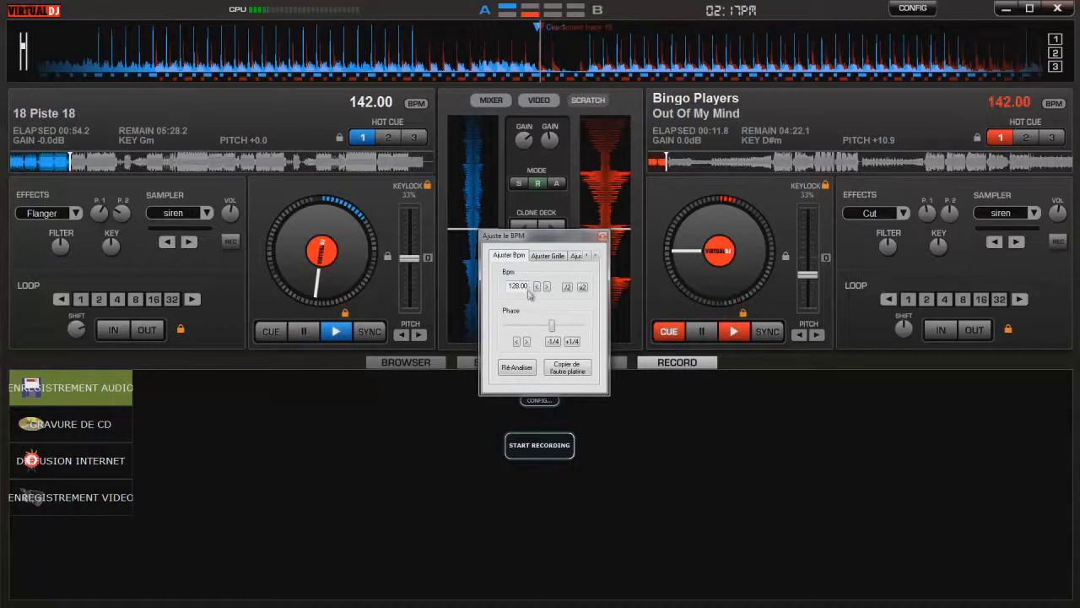
left_click(575, 257)
left_click(579, 257)
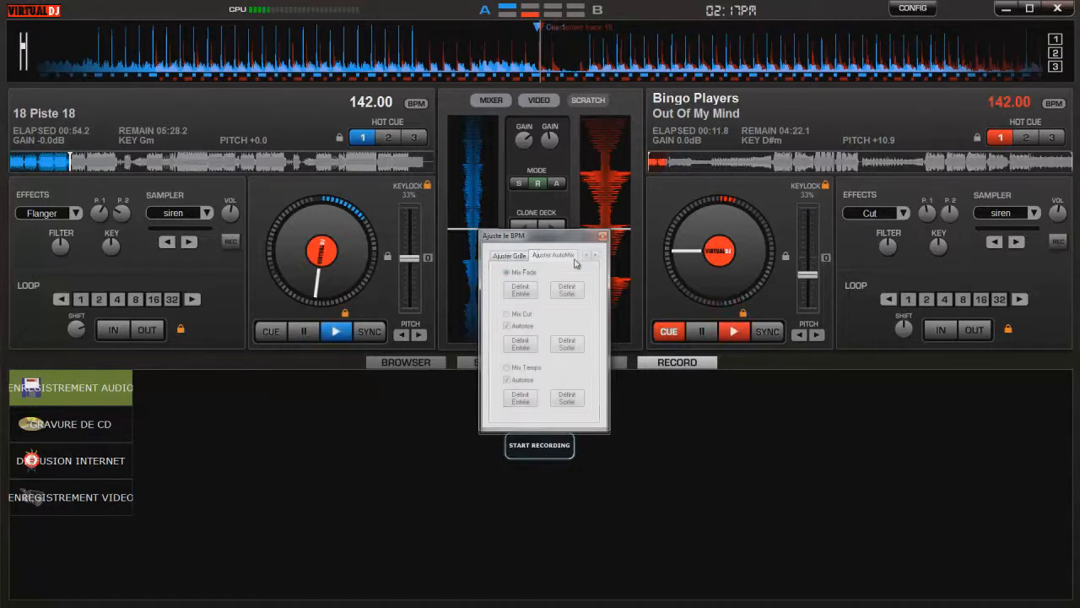
left_click(603, 236)
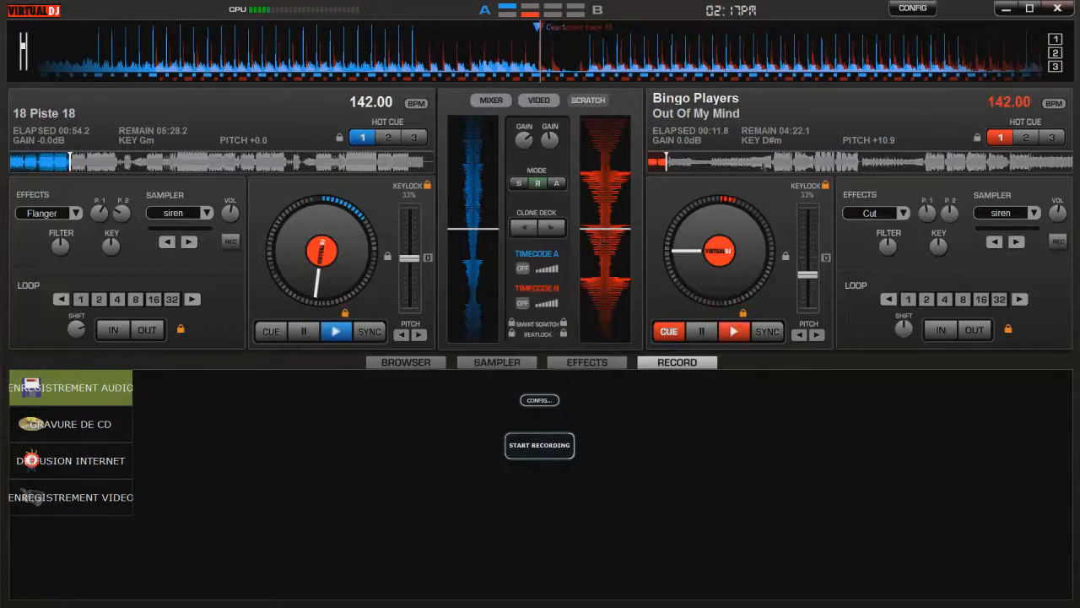
left_click(1054, 102)
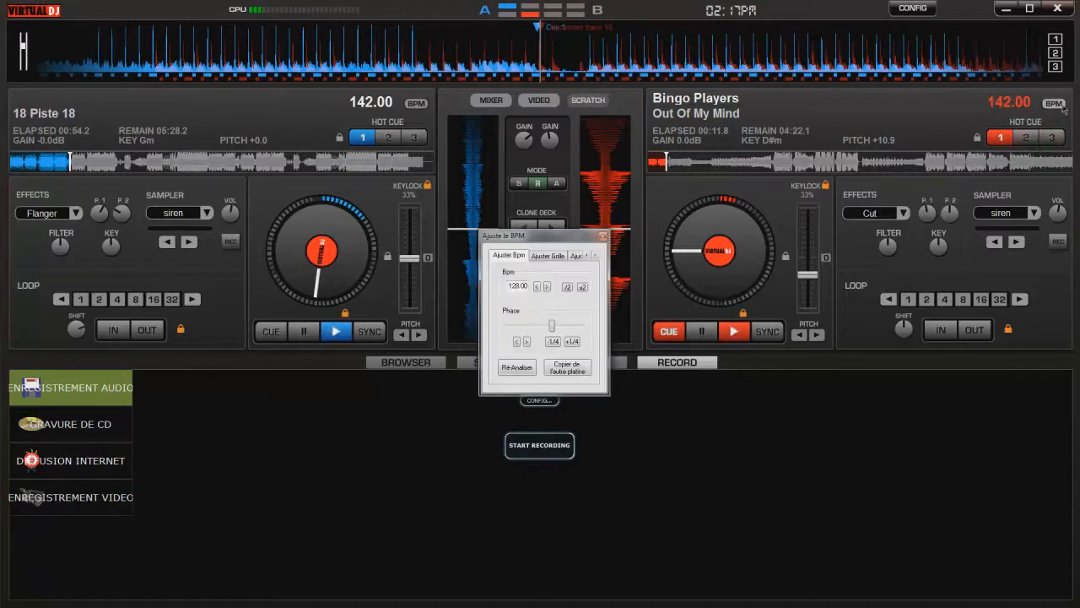
left_click(548, 257)
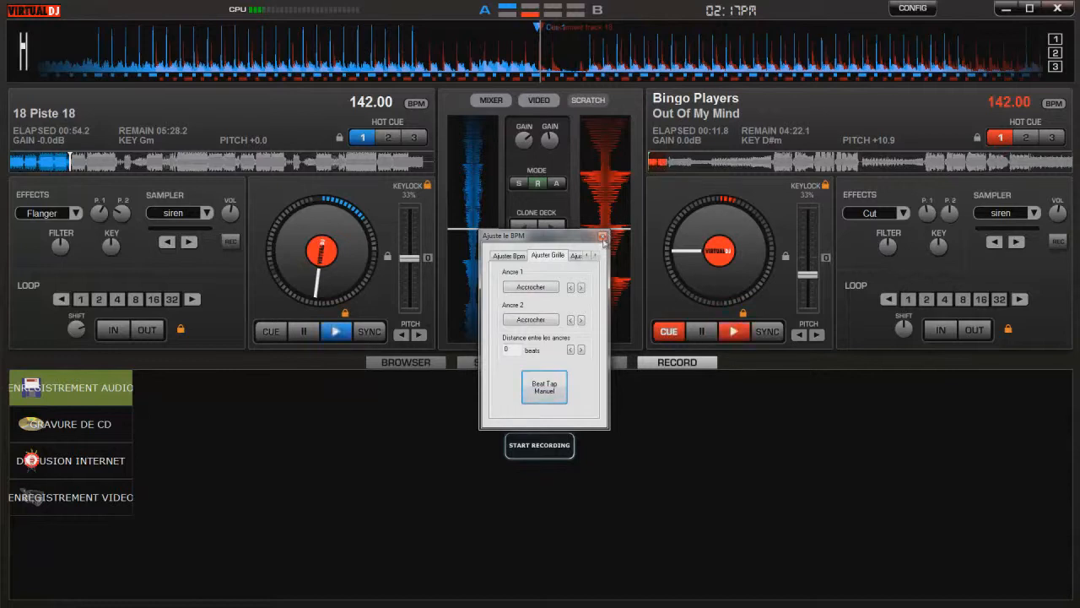
Examine the AutoMix adjustment options for deck 2's track and close the BPM adjustment window
left_click(579, 256)
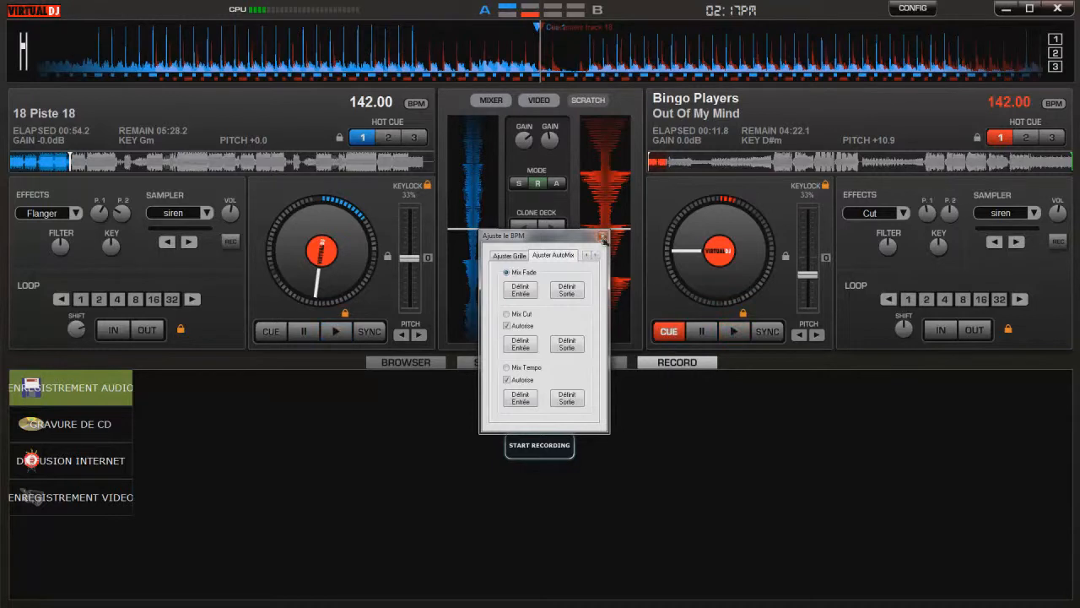
left_click(602, 237)
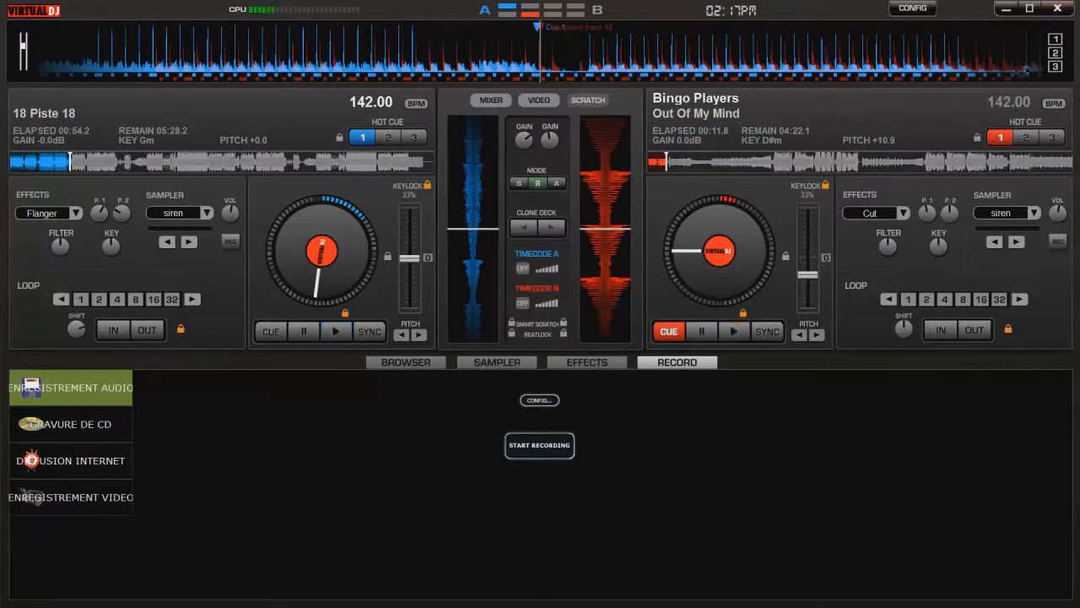
Open the settings and review the audio input, output and sound card choices, keeping the Single Output and Simple configuration
left_click(913, 8)
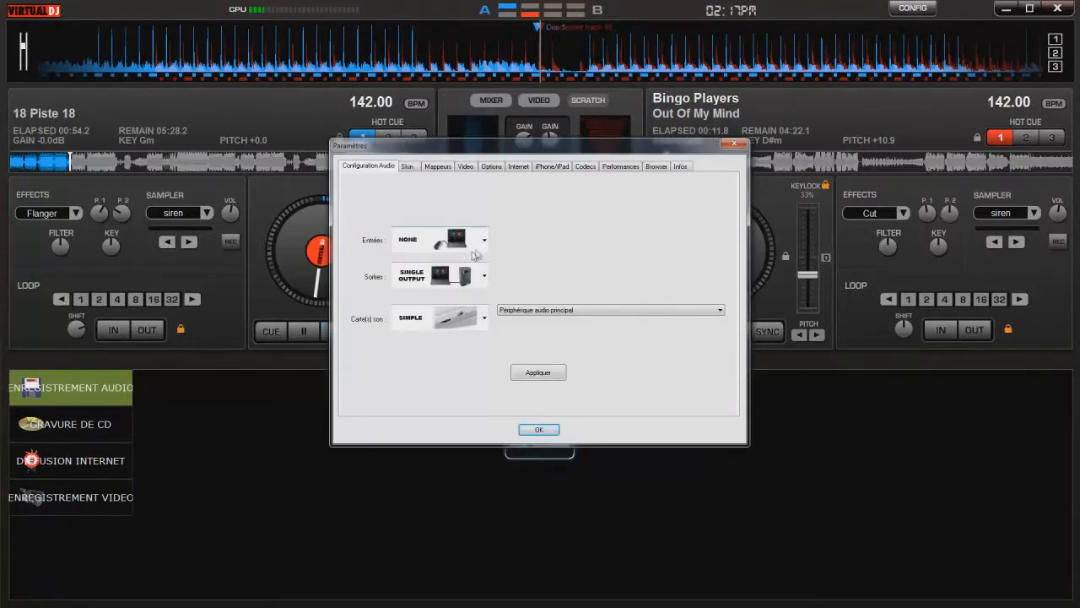
left_click(481, 241)
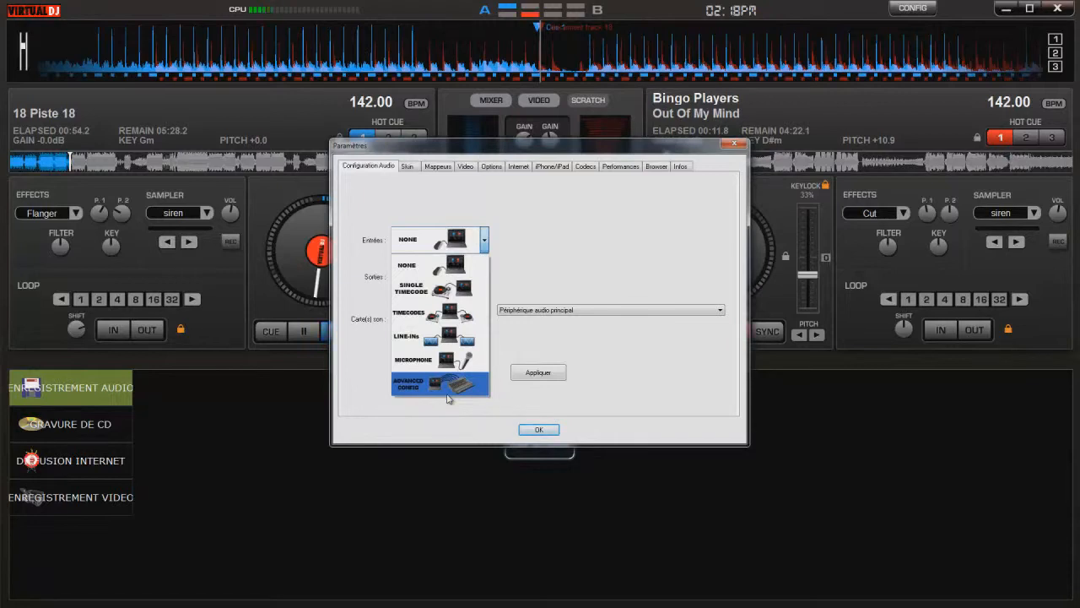
left_click(555, 255)
left_click(484, 276)
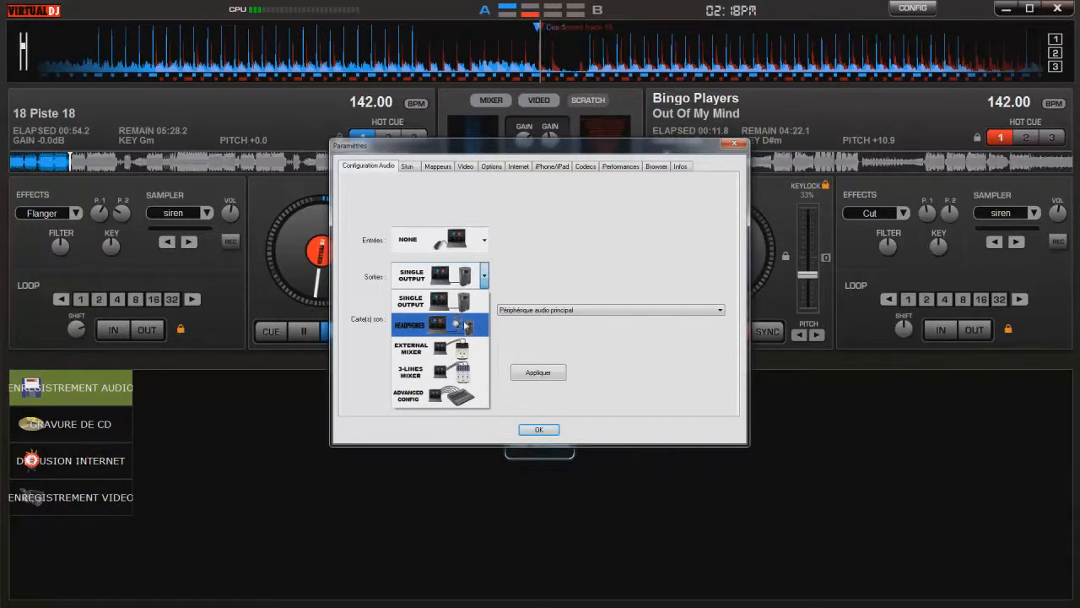
left_click(439, 300)
left_click(484, 318)
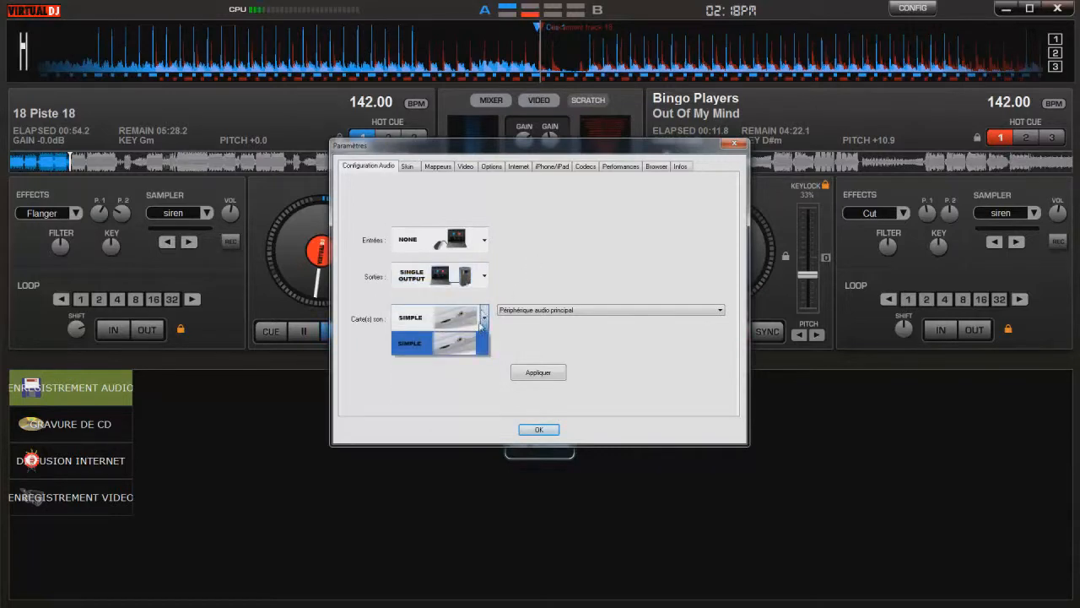
left_click(484, 318)
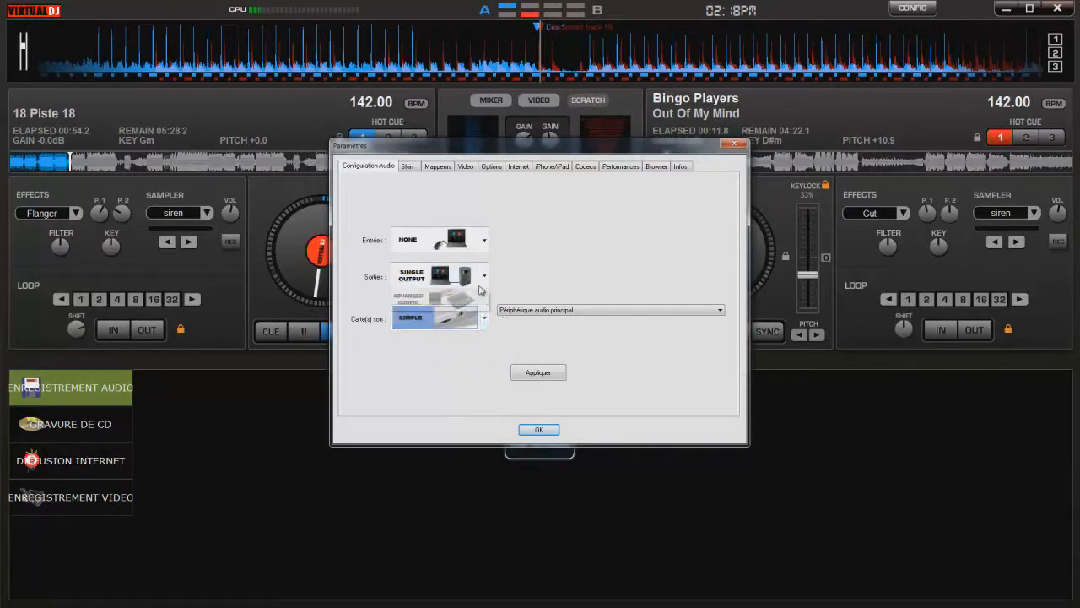
Set the audio outputs to 3-Lines Mixer and the sound card setup to 2 Cards (4.1 + 1)
left_click(485, 318)
left_click(473, 371)
left_click(484, 319)
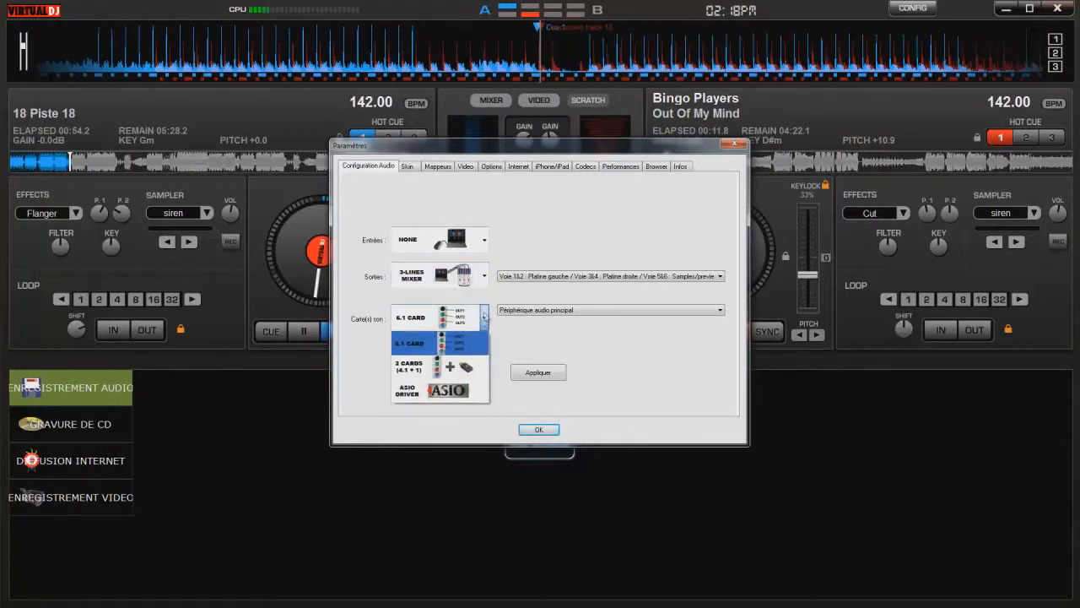
left_click(449, 372)
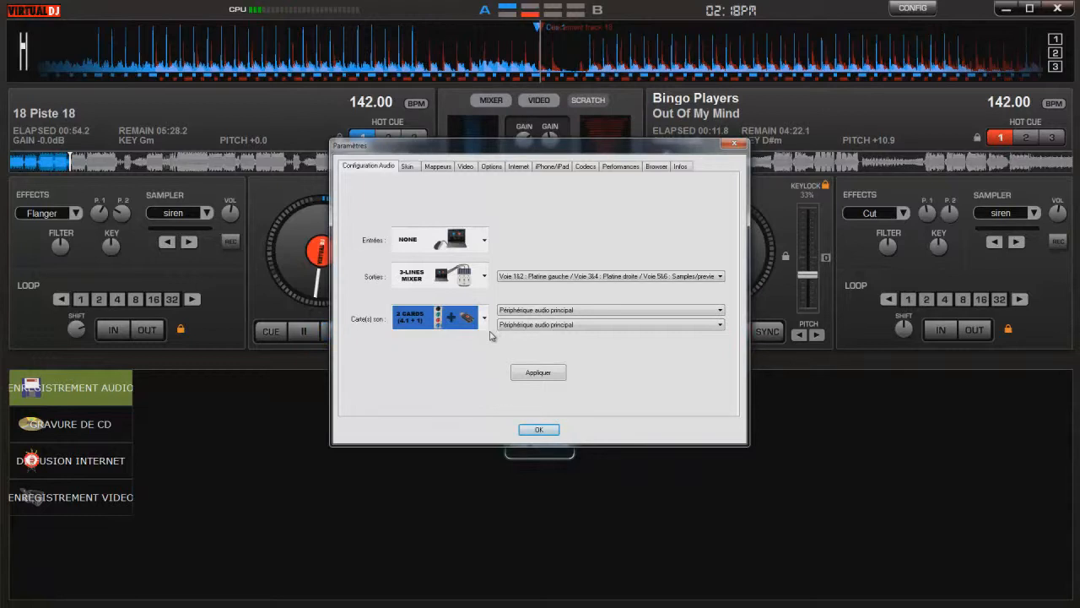
Check the device choices for both sound cards, and set the audio outputs back to Single Output
left_click(564, 311)
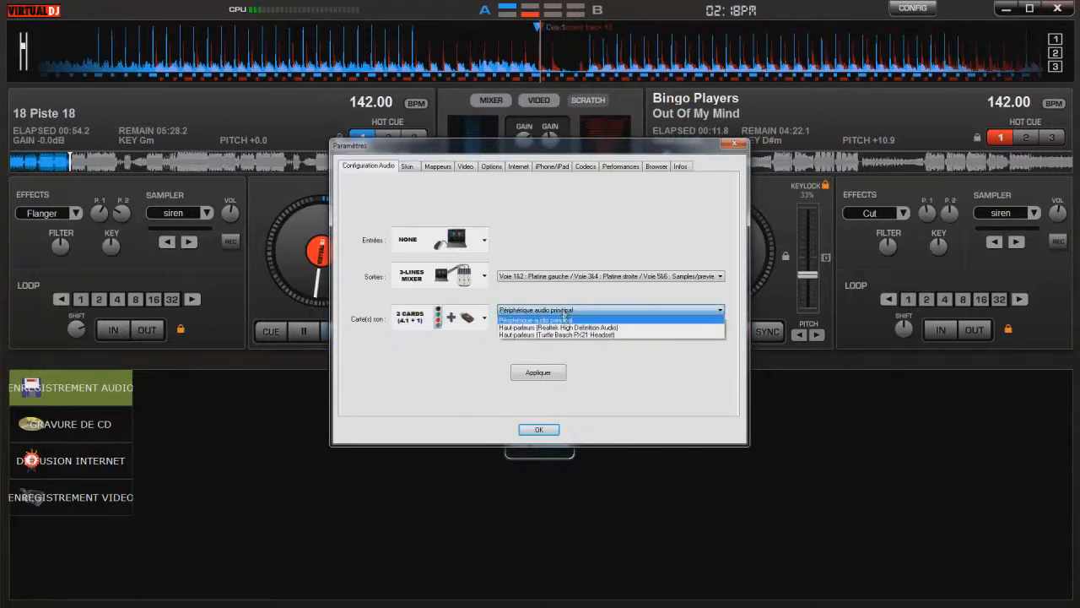
left_click(576, 318)
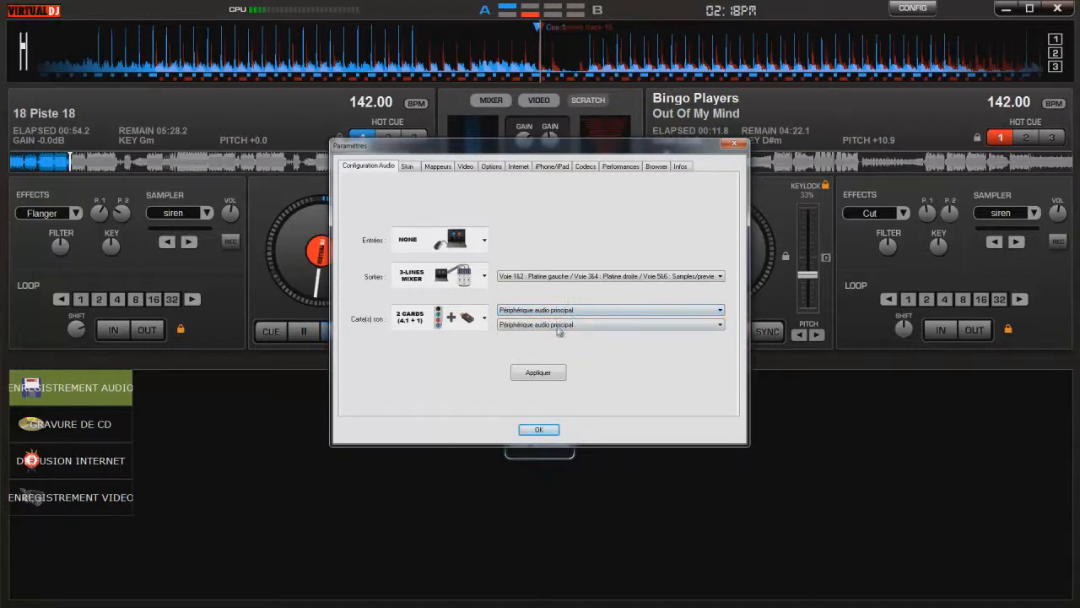
left_click(556, 326)
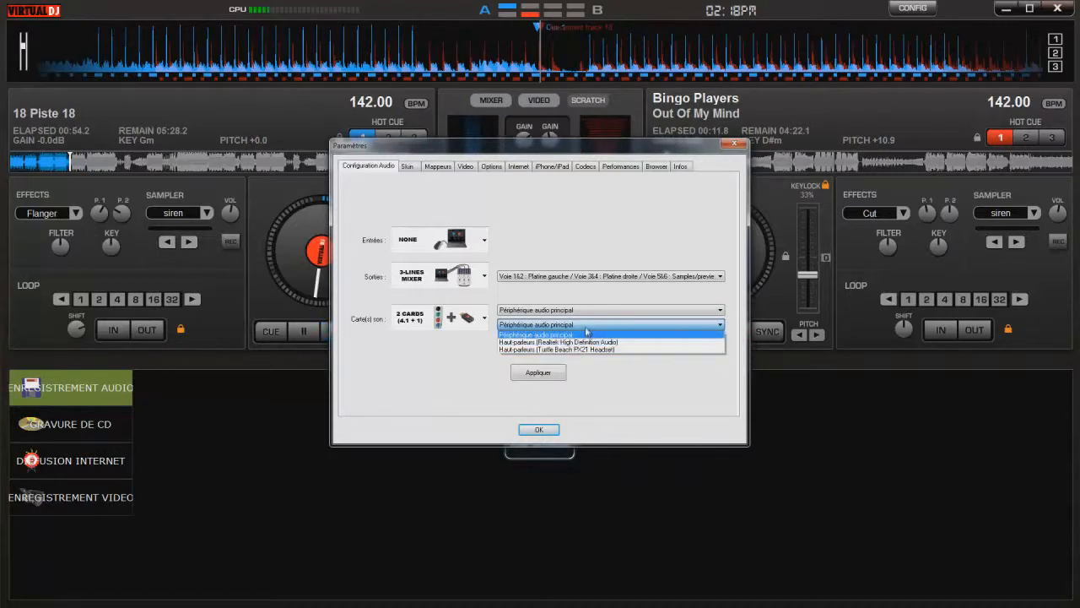
left_click(586, 329)
left_click(484, 276)
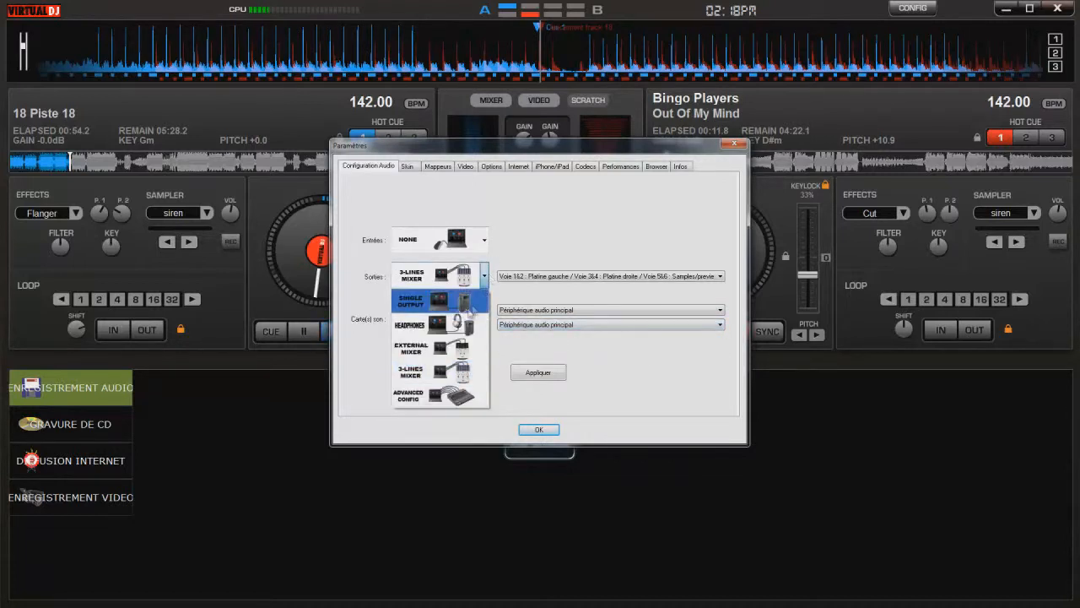
left_click(439, 300)
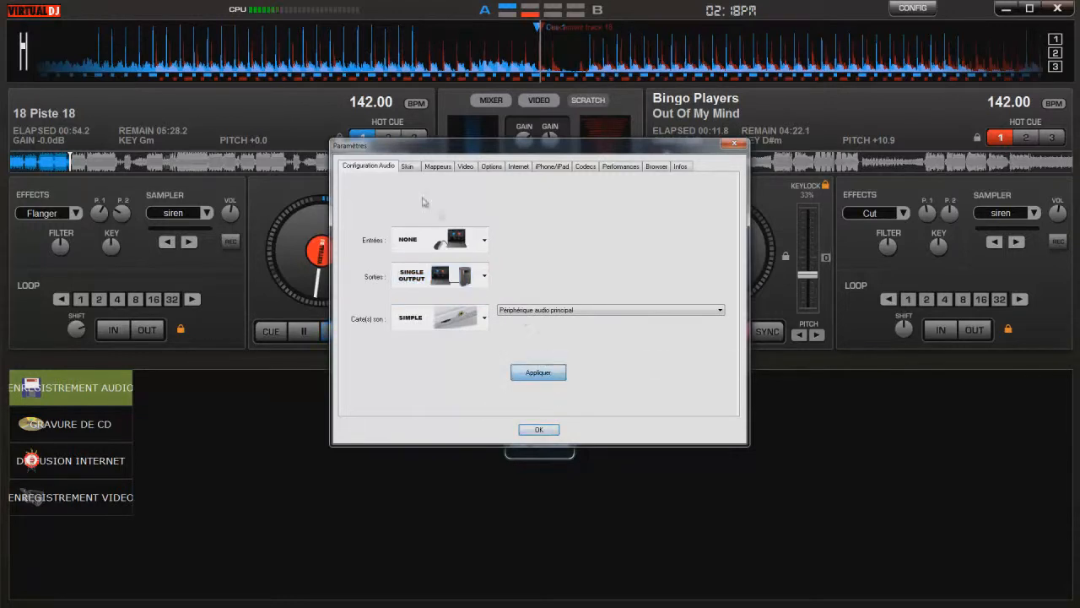
Try the 4-deck skins 1280x800 and 1440x1024, and return to the 2-deck 1920x1080 skin
left_click(406, 166)
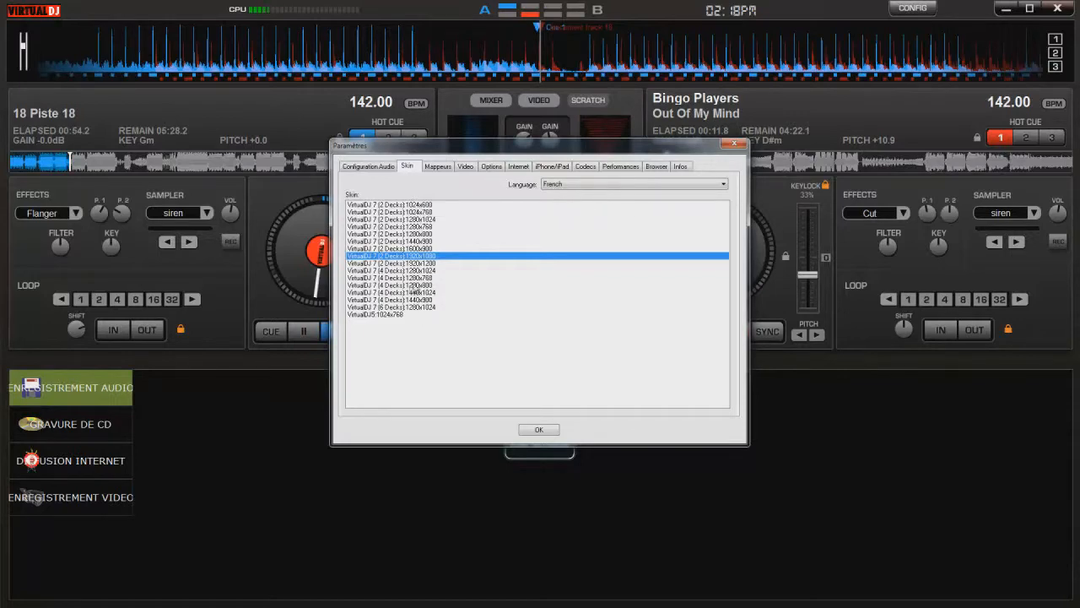
left_click(414, 285)
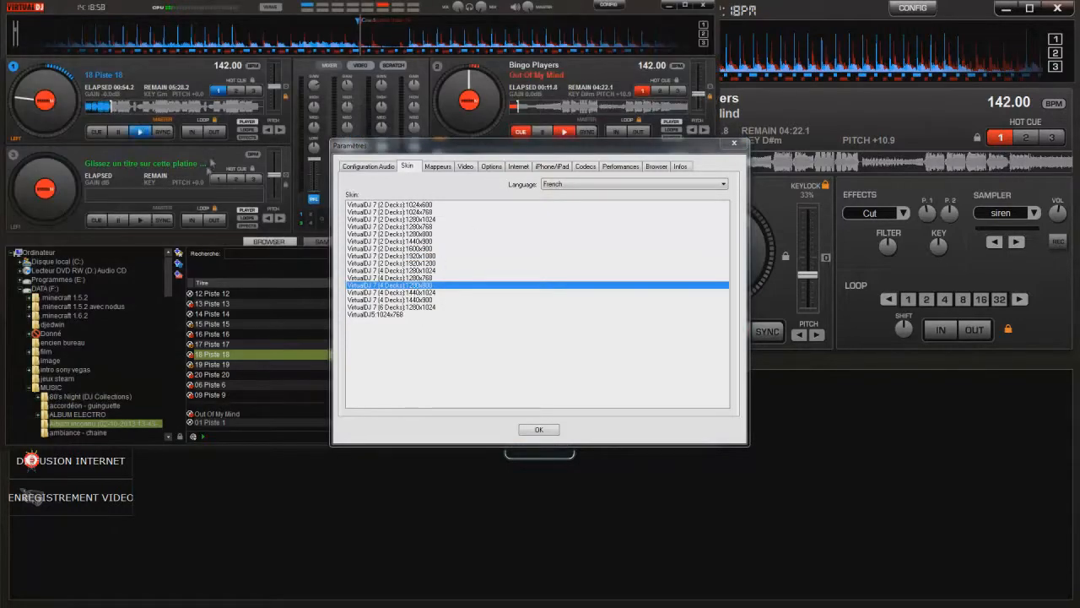
left_click(426, 292)
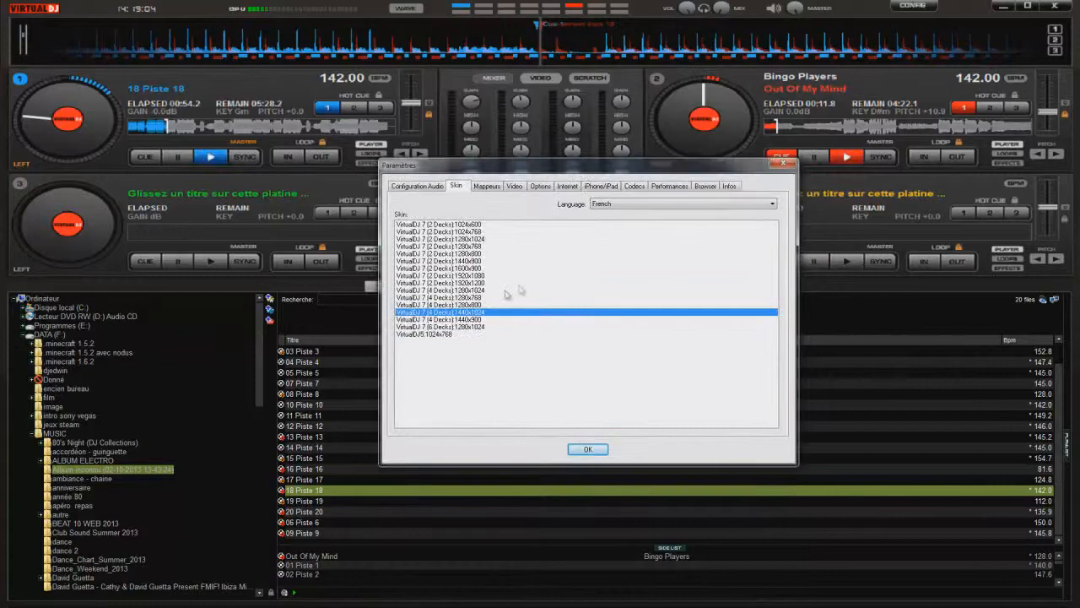
left_click(469, 283)
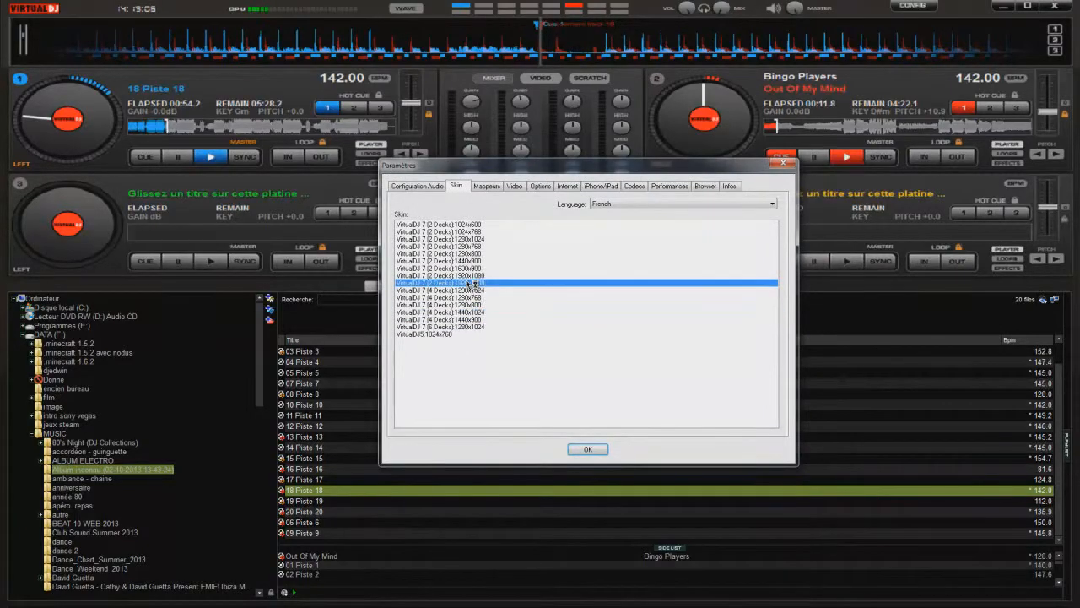
key("Up")
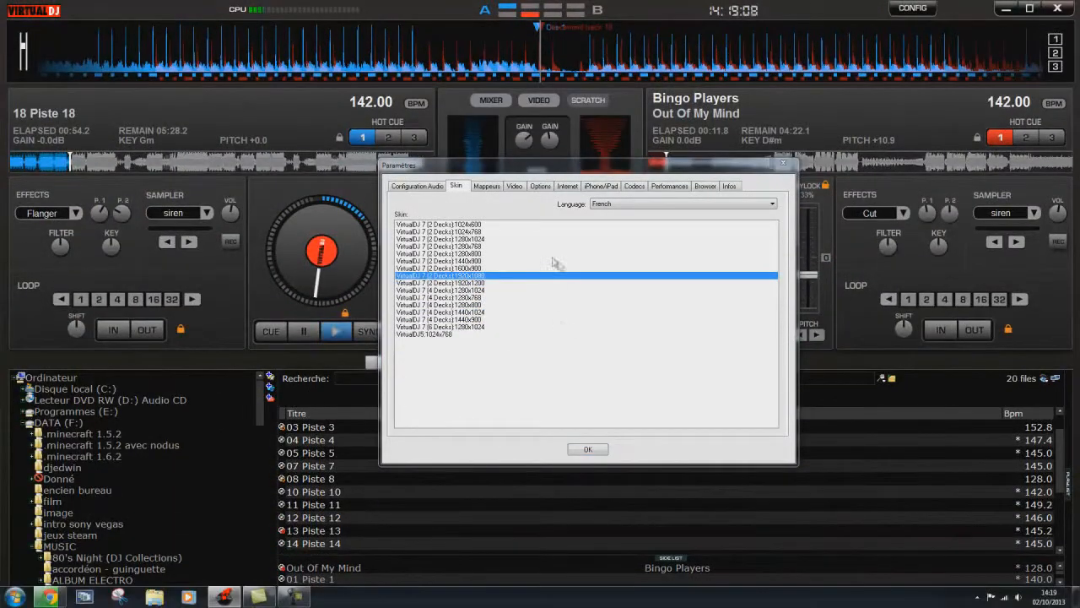
Review the keyboard shortcut mappings, including those for the deck effects, and close the settings
left_click(487, 187)
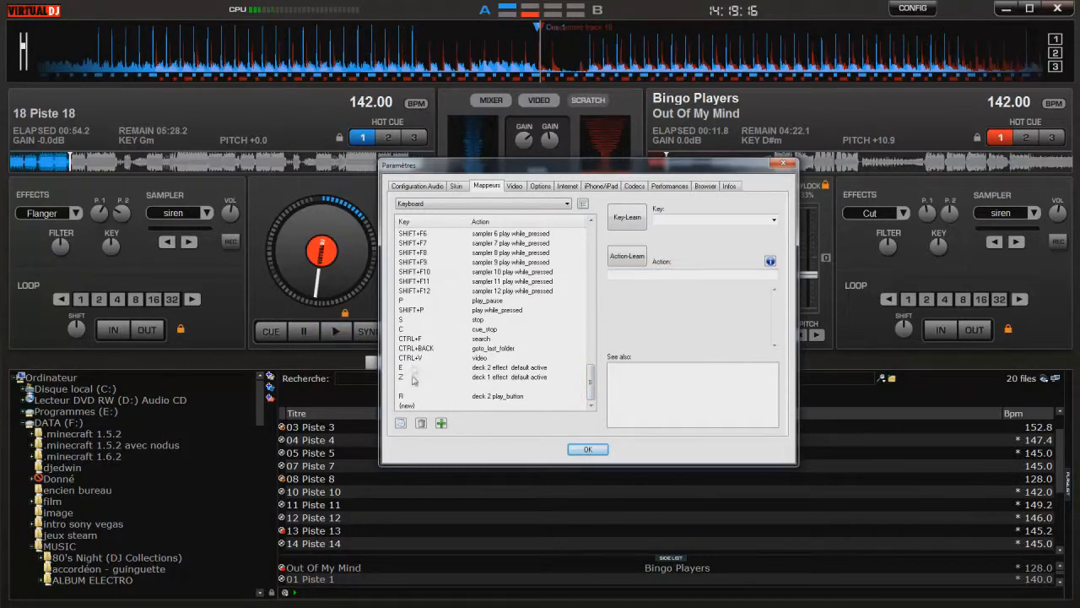
left_click(588, 449)
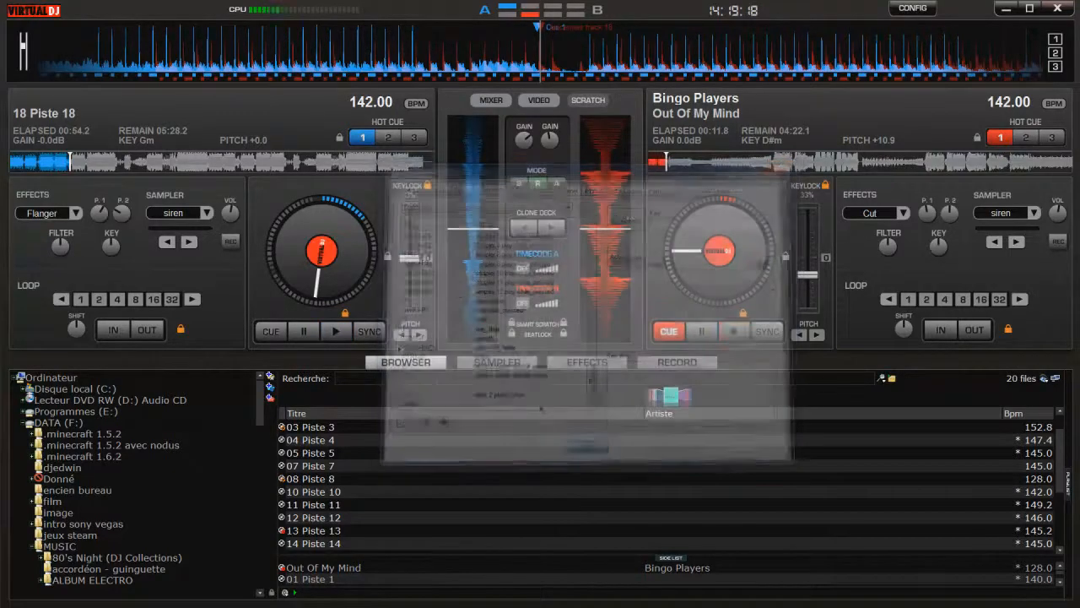
Play deck 2 while trying its Cut effect through the mapped shortcut, and pause the deck
left_click(733, 335)
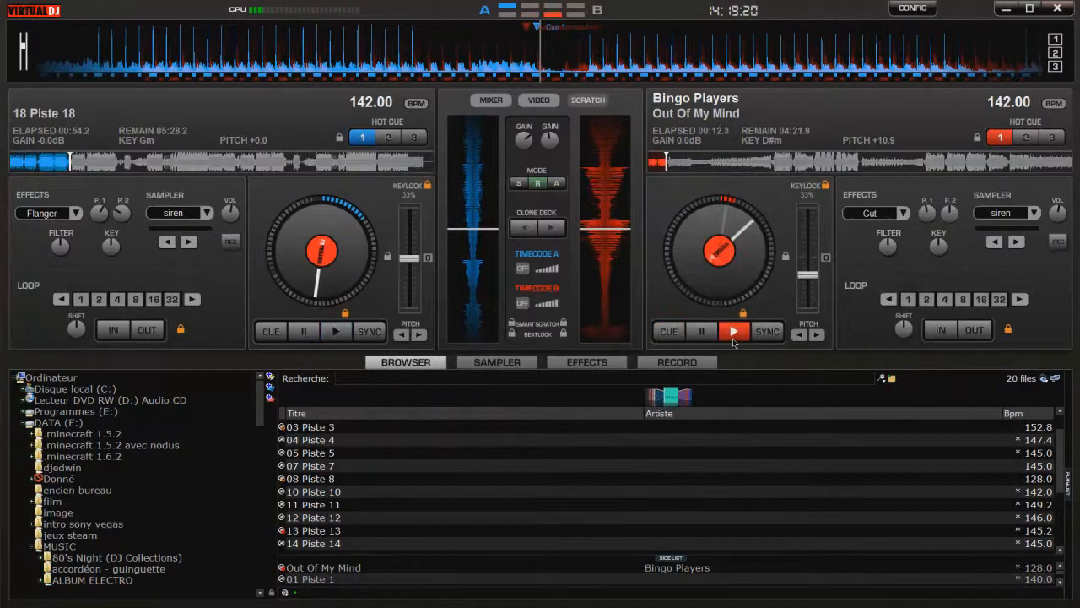
key("e")
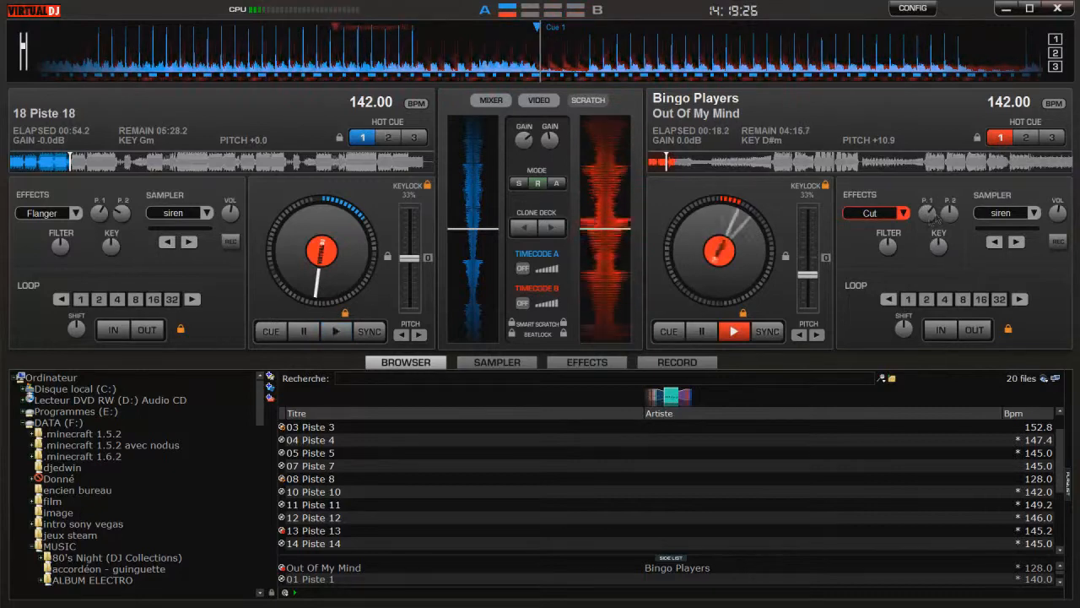
left_click(733, 331)
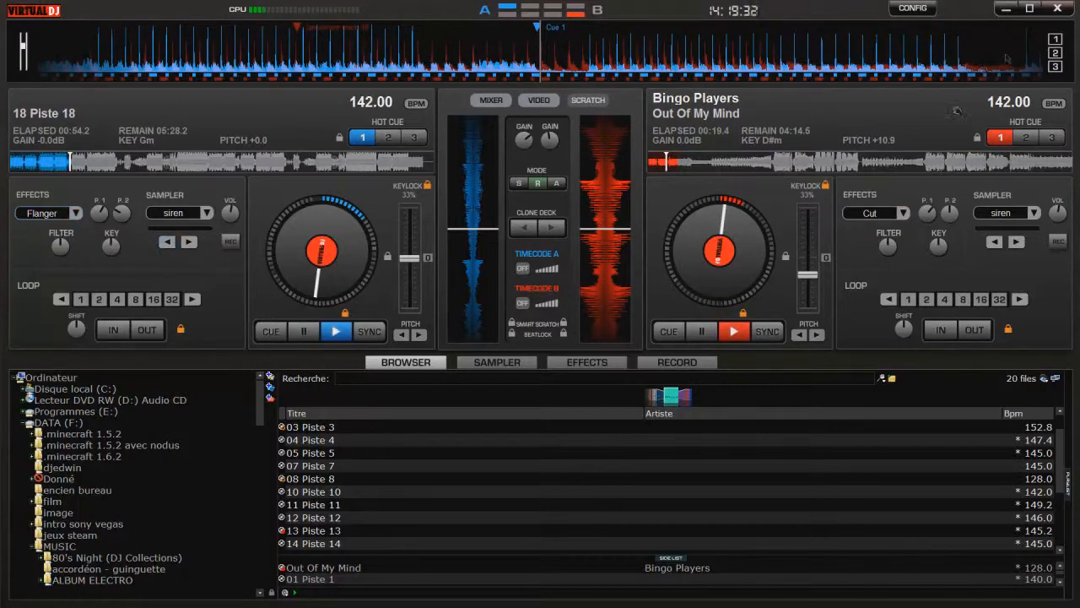
Open the video settings and review the available TV output devices, keeping the Window output
left_click(913, 9)
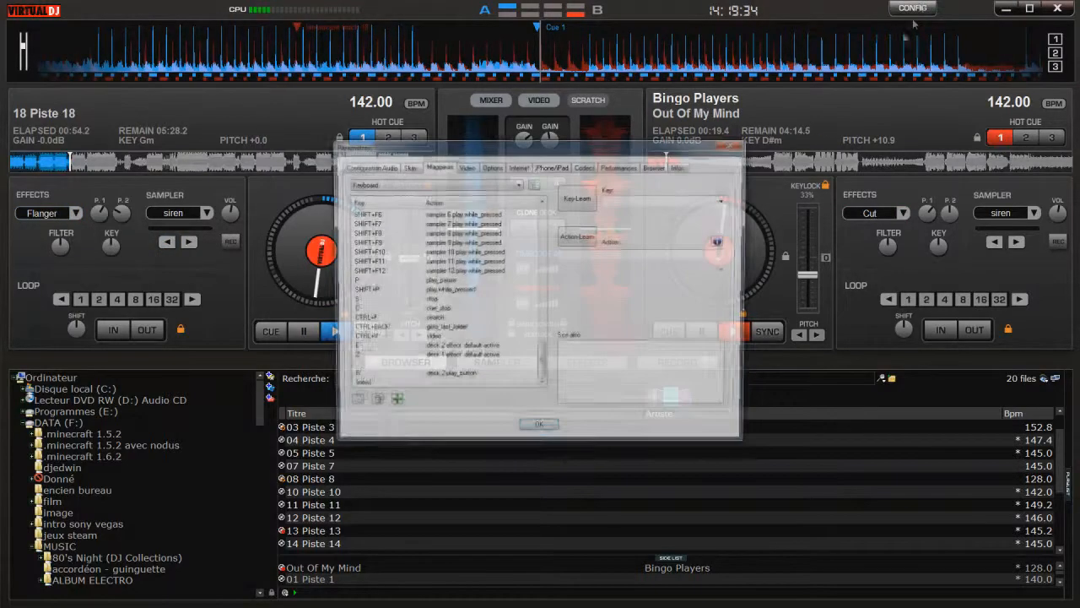
left_click(469, 167)
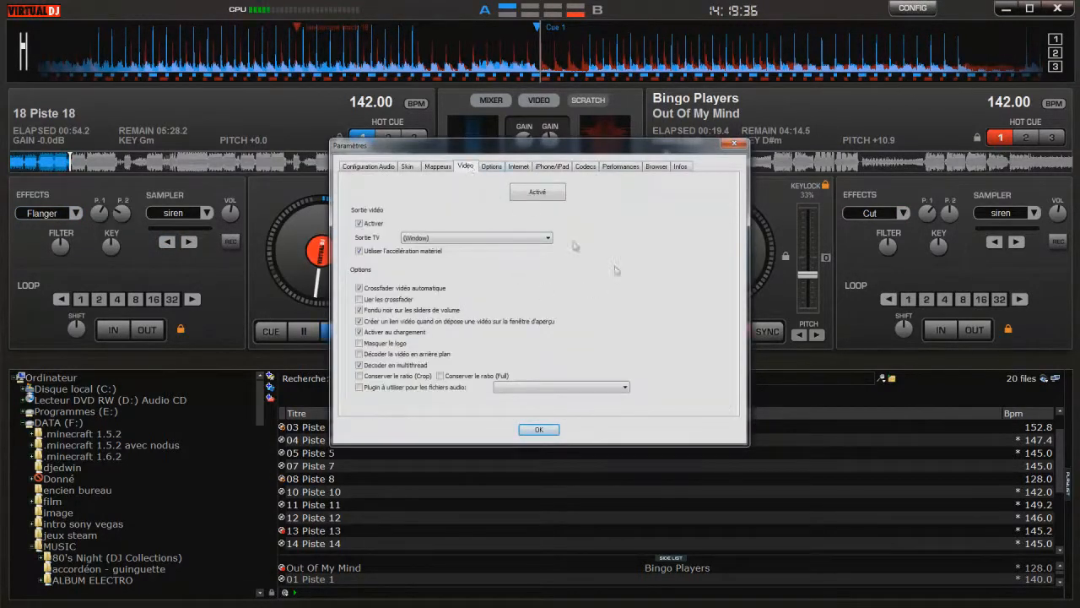
left_click(510, 239)
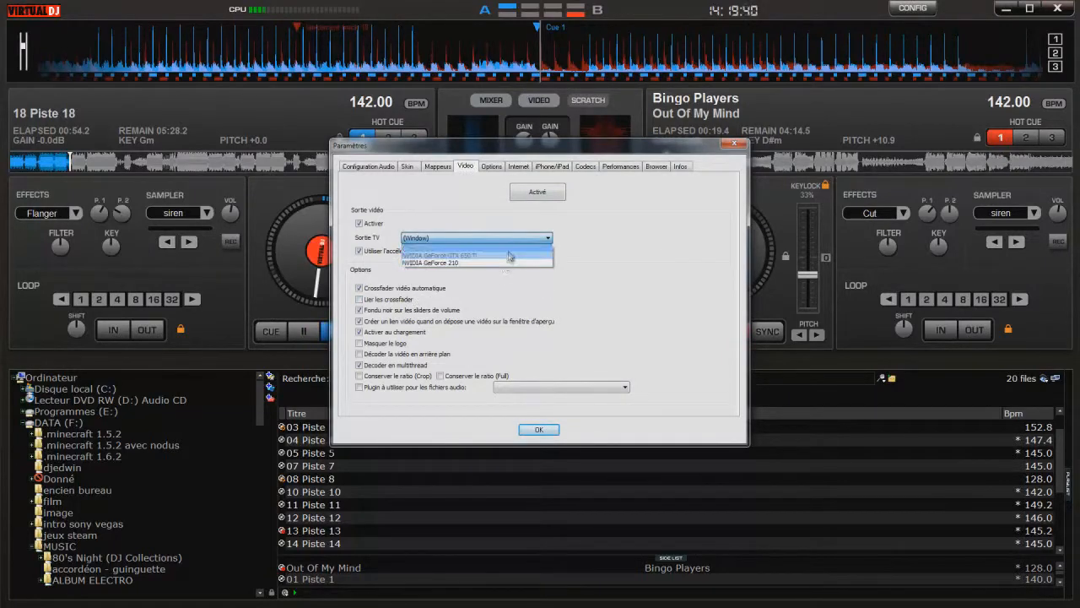
left_click(529, 240)
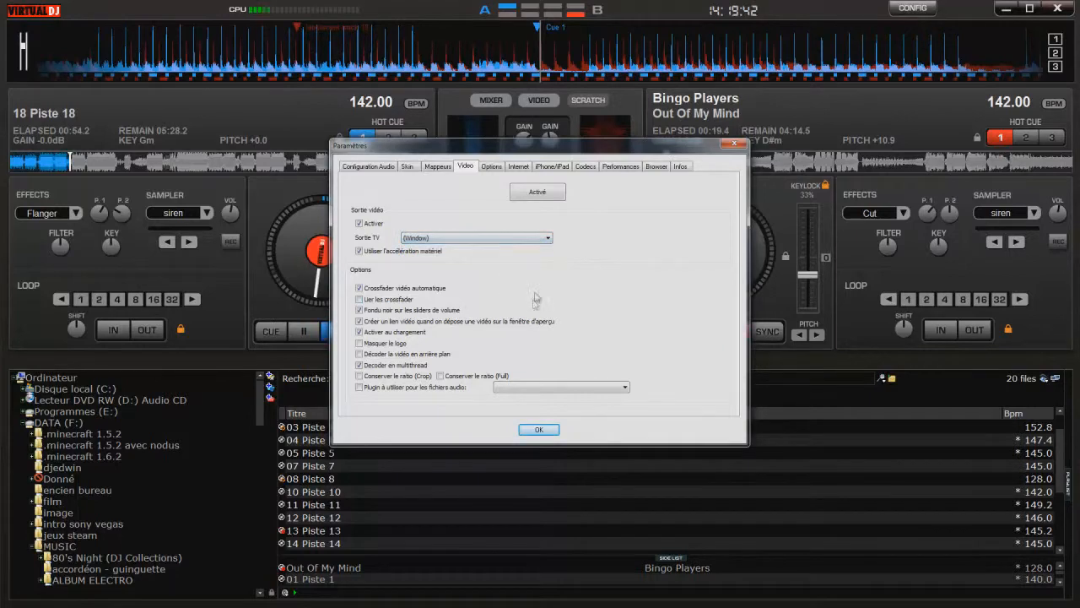
Review the general crossfader, pitch, jog and automatic function options, and close the settings
left_click(500, 166)
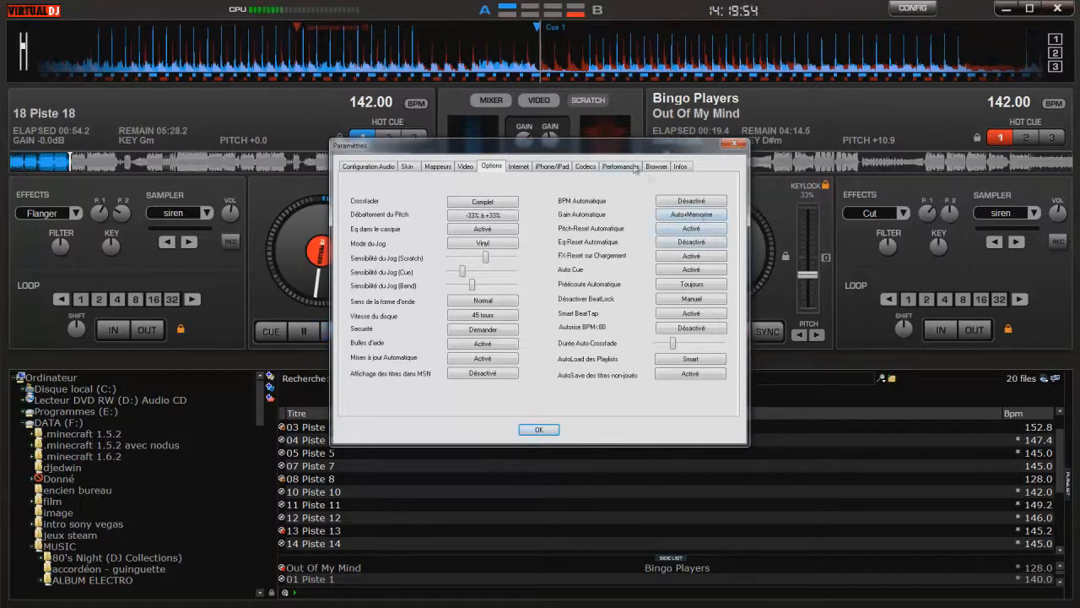
left_click_drag(628, 145, 635, 218)
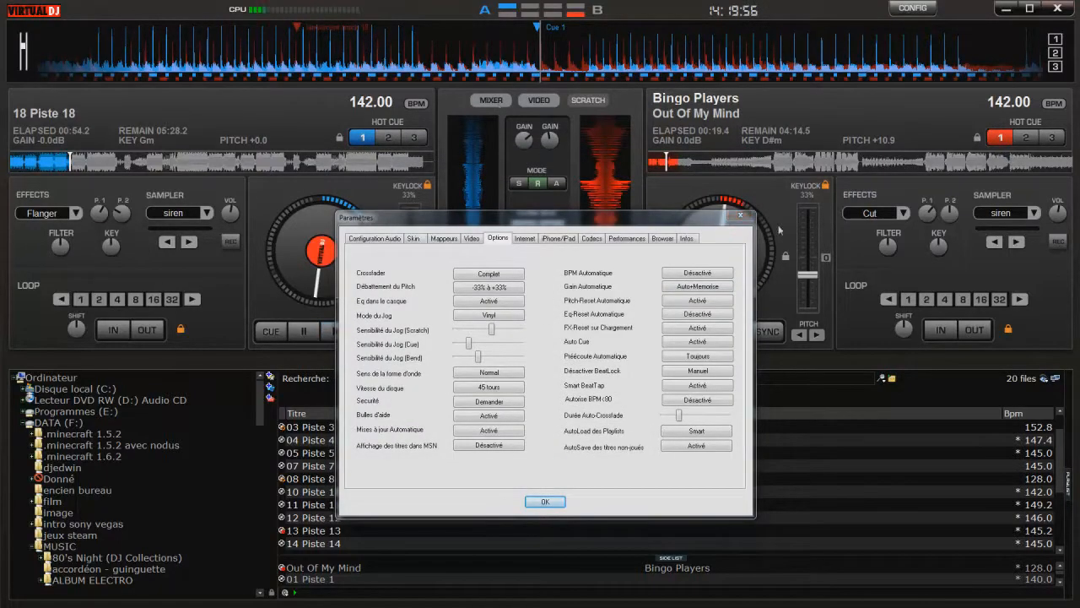
key("Return")
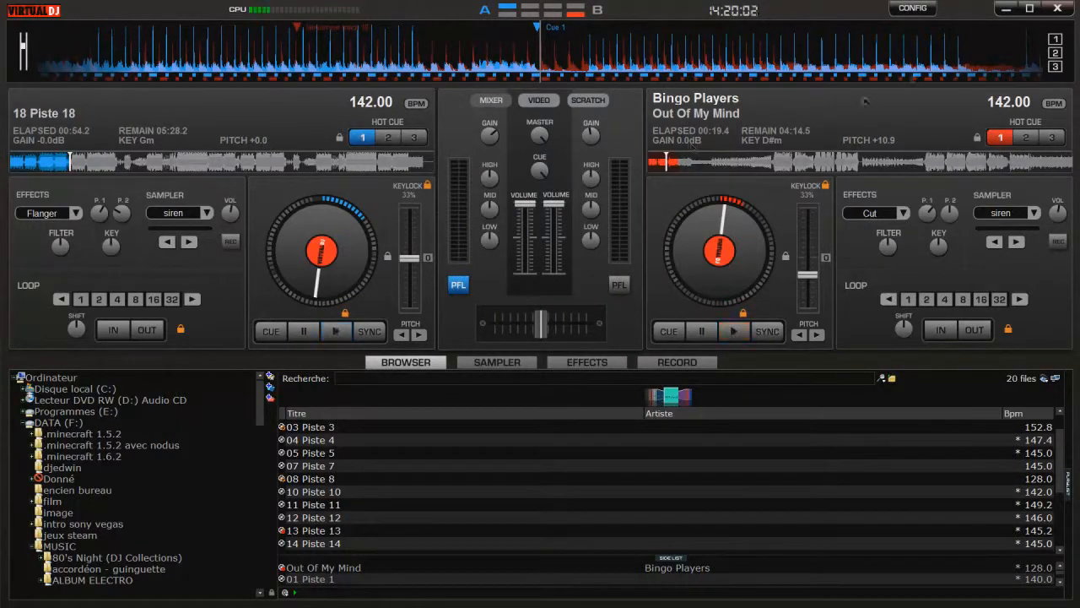
Reopen the general options, move the settings window to uncover deck 2's platter while reviewing them, and close the settings
left_click(912, 7)
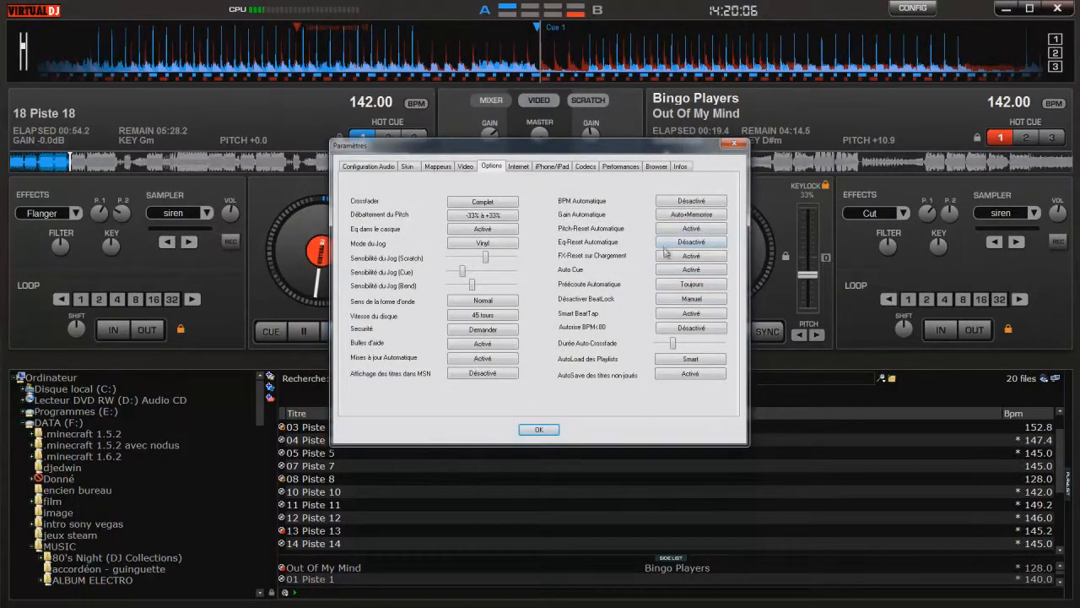
left_click_drag(661, 155, 589, 208)
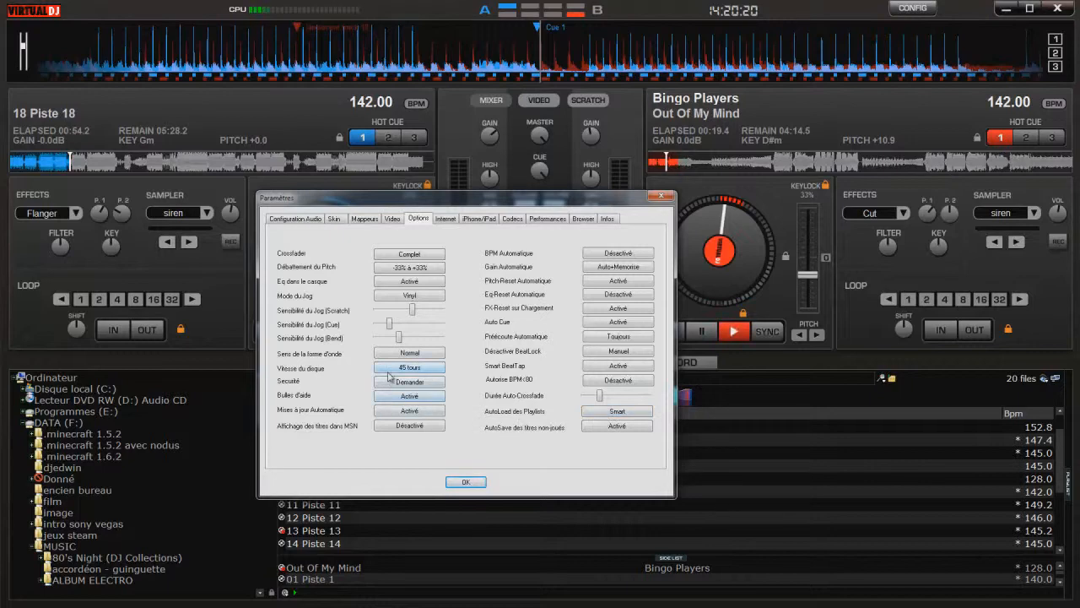
left_click(466, 482)
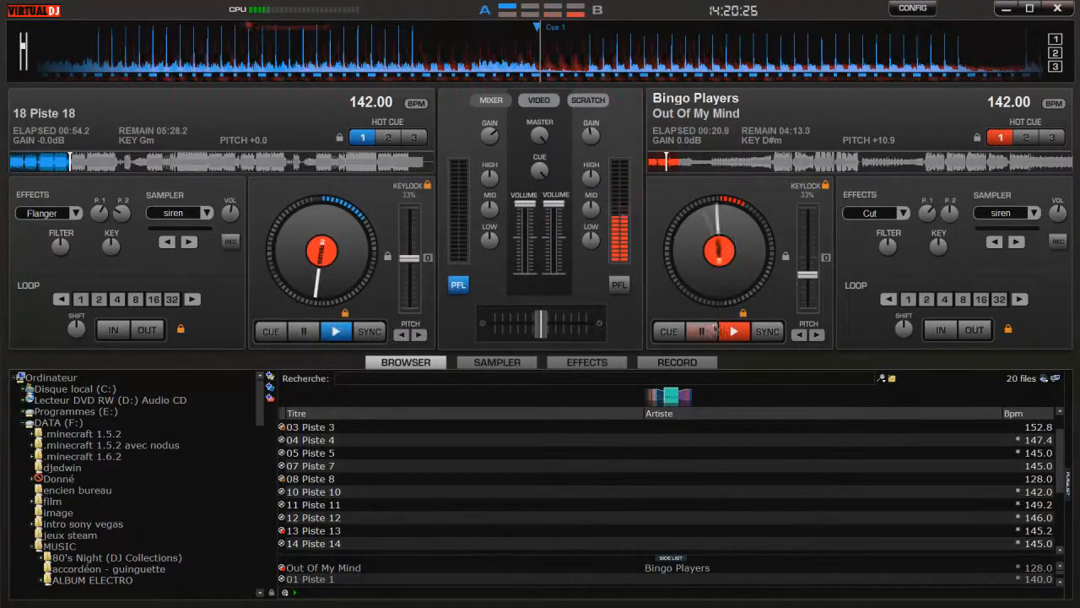
Try changing the disc speed in the general options, test it by playing deck 2, and leave it at 45 tours
left_click(700, 335)
left_click(912, 8)
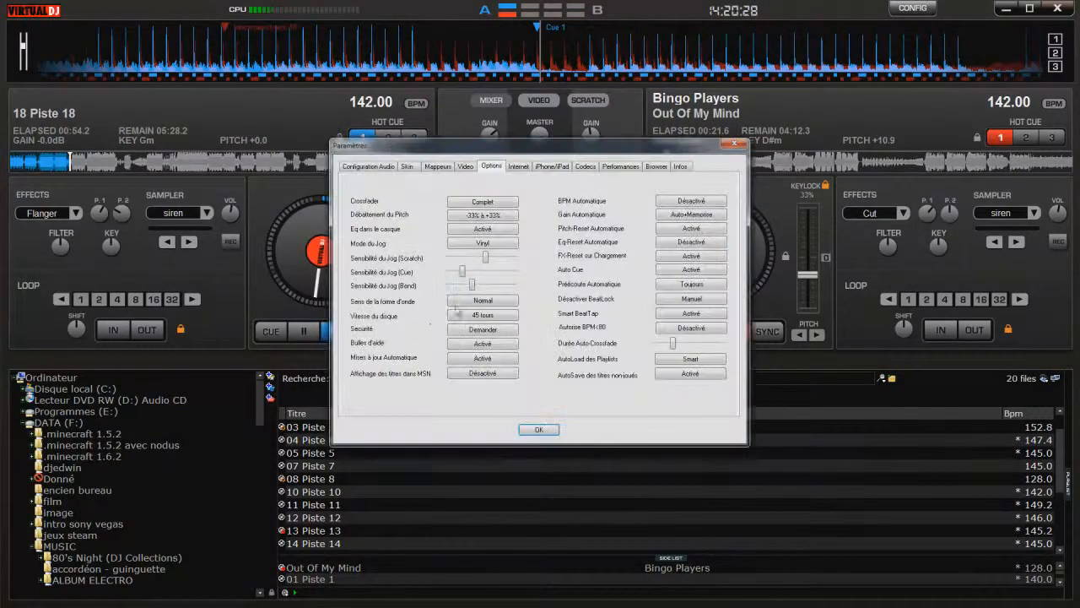
left_click(478, 316)
left_click(538, 429)
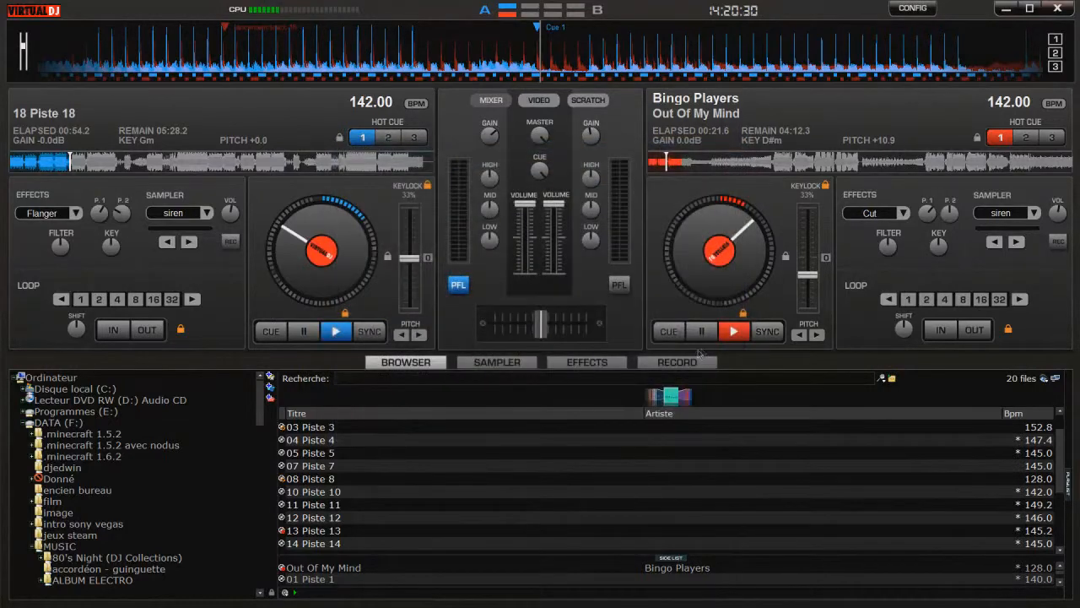
left_click(734, 332)
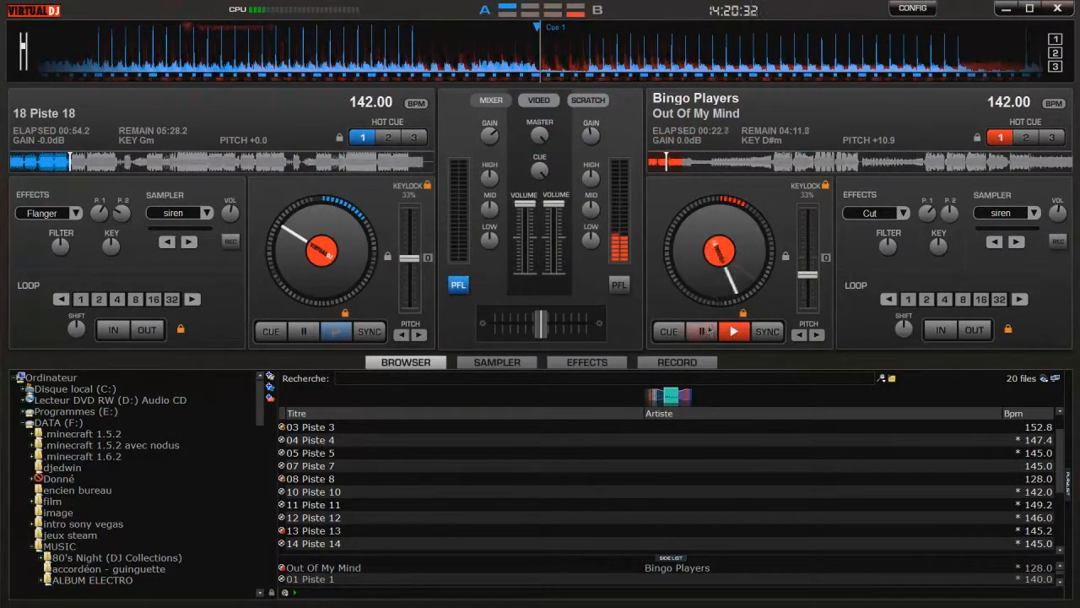
left_click(913, 8)
left_click(489, 318)
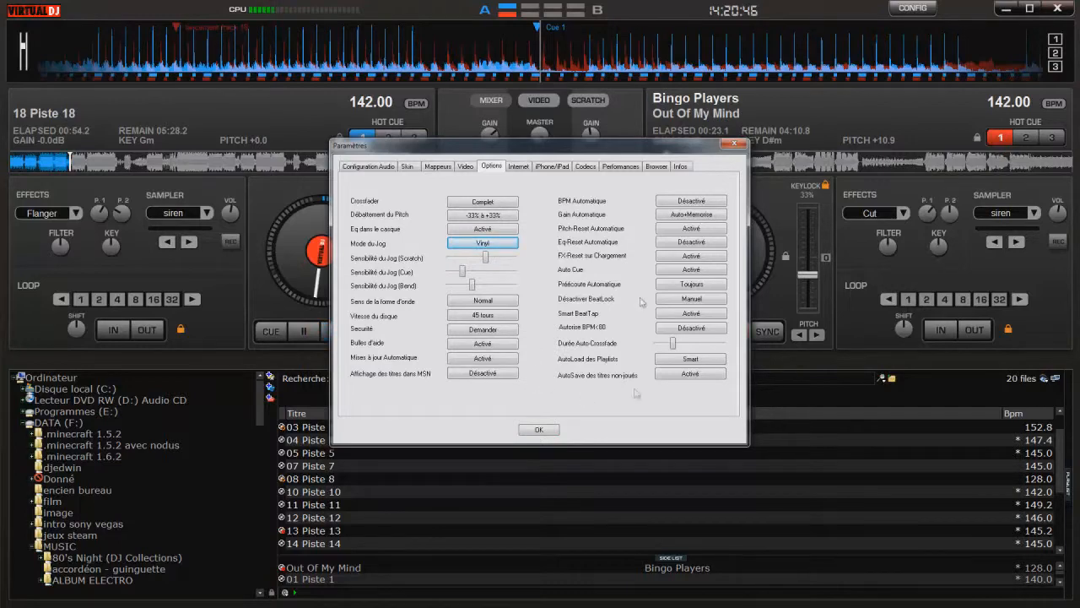
Review the Internet and iPhone/iPad settings, and inspect the ZIP and WMA decoder entries in the codec list
left_click(518, 166)
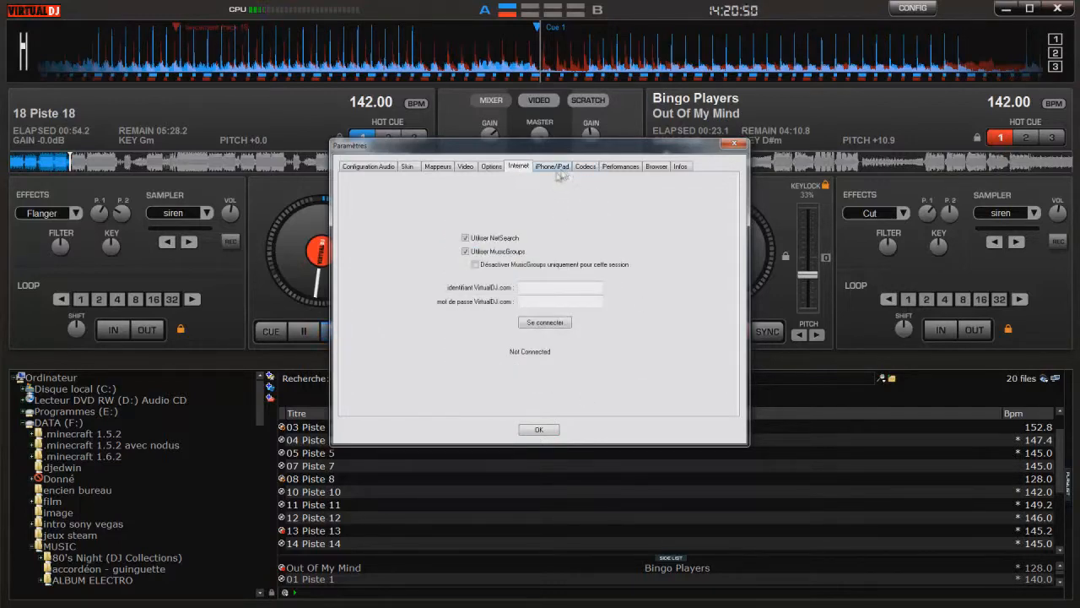
left_click(555, 166)
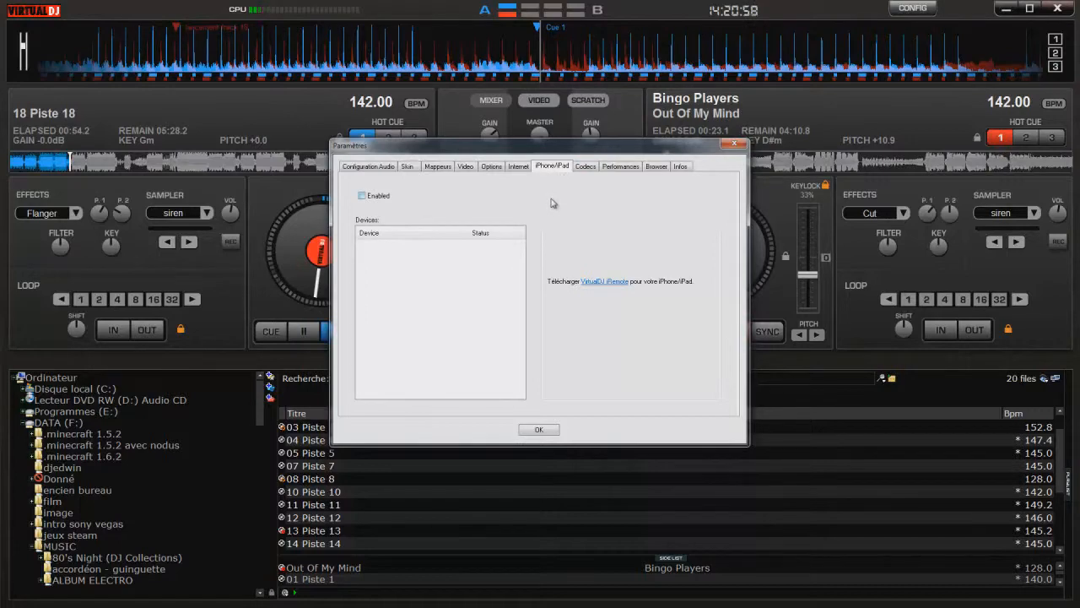
left_click(590, 168)
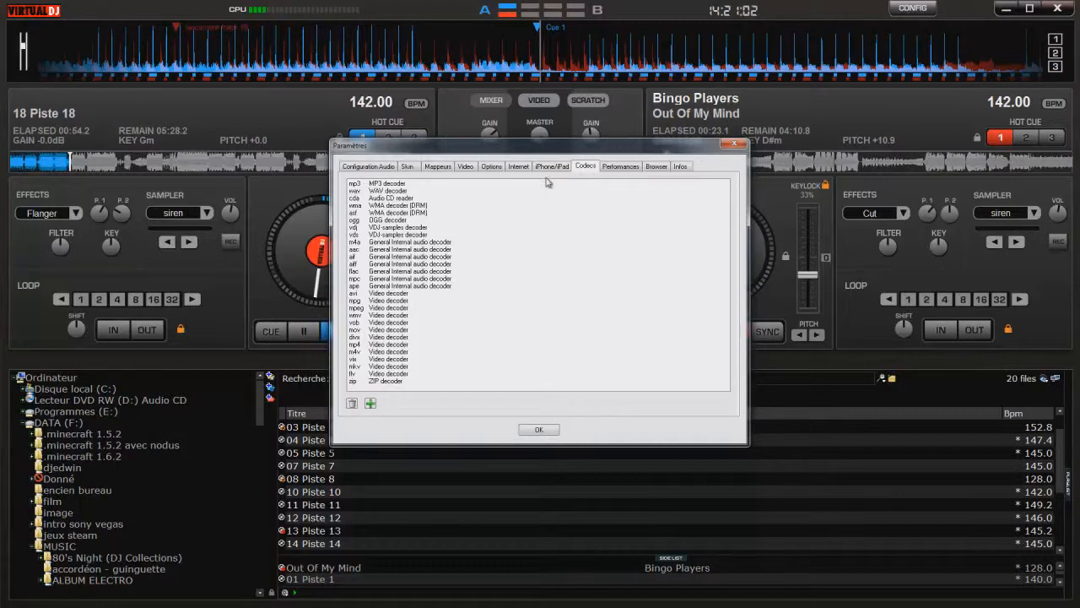
left_click(443, 374)
left_click(400, 382)
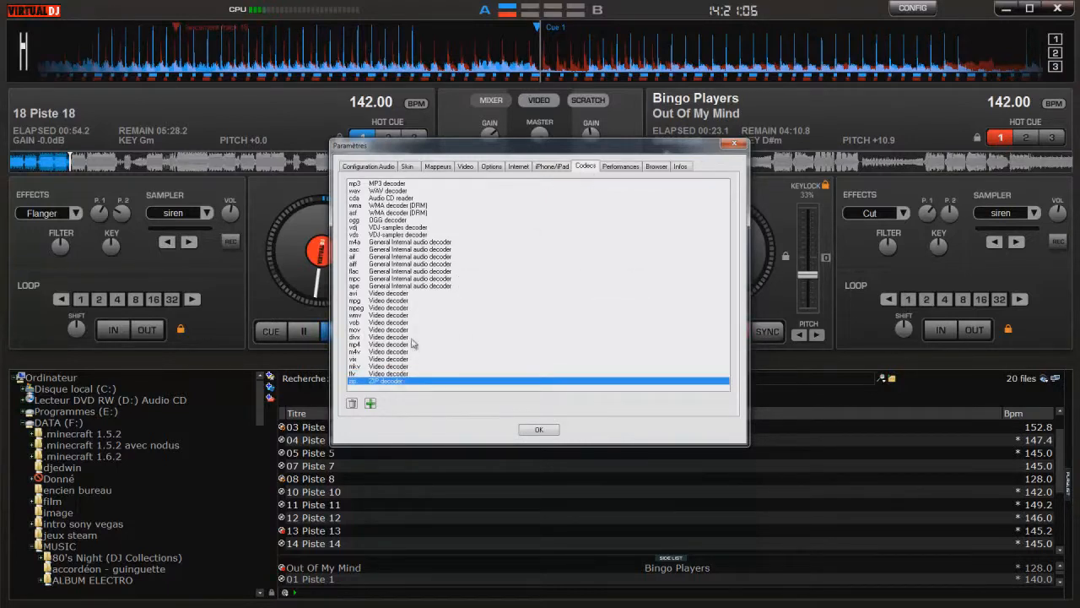
left_click(407, 208)
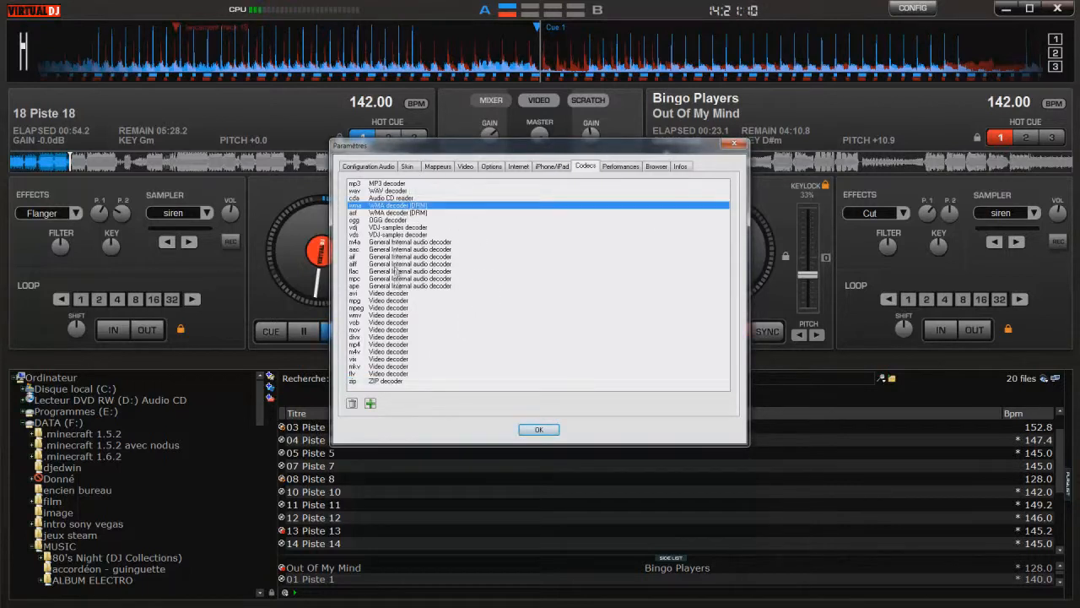
Set the performance preload limit for files to 1 mn, close the settings, and load 08 Piste 8 onto deck 2
left_click(616, 167)
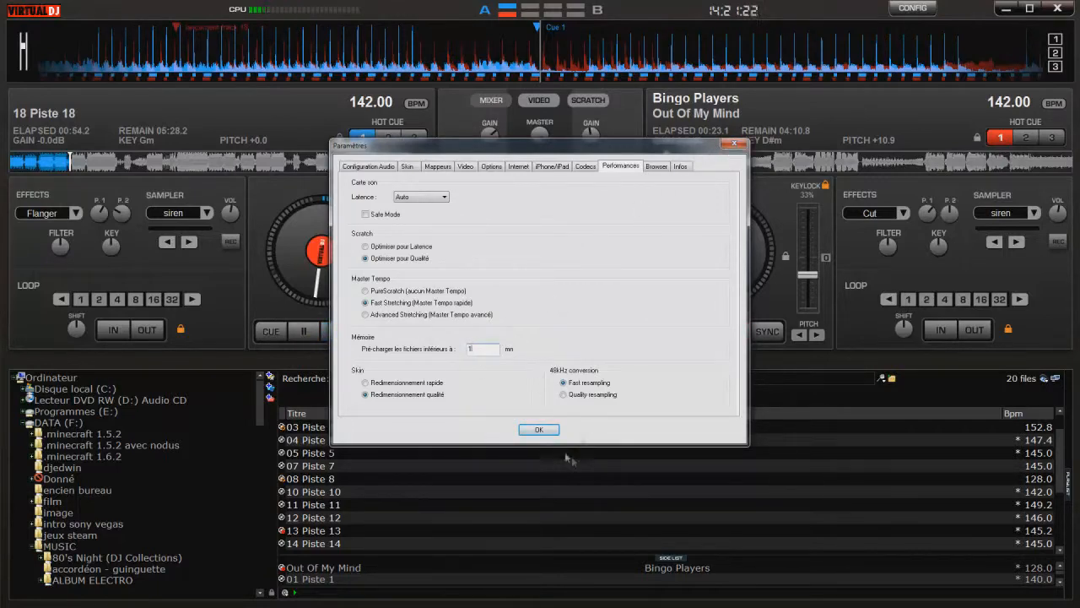
left_click(538, 429)
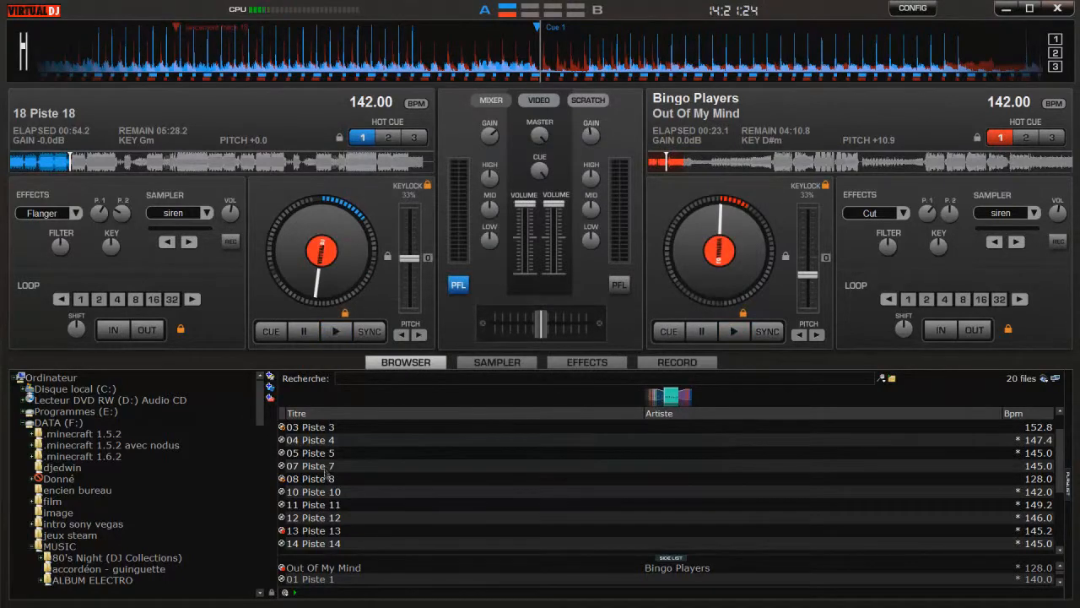
double_click(324, 479)
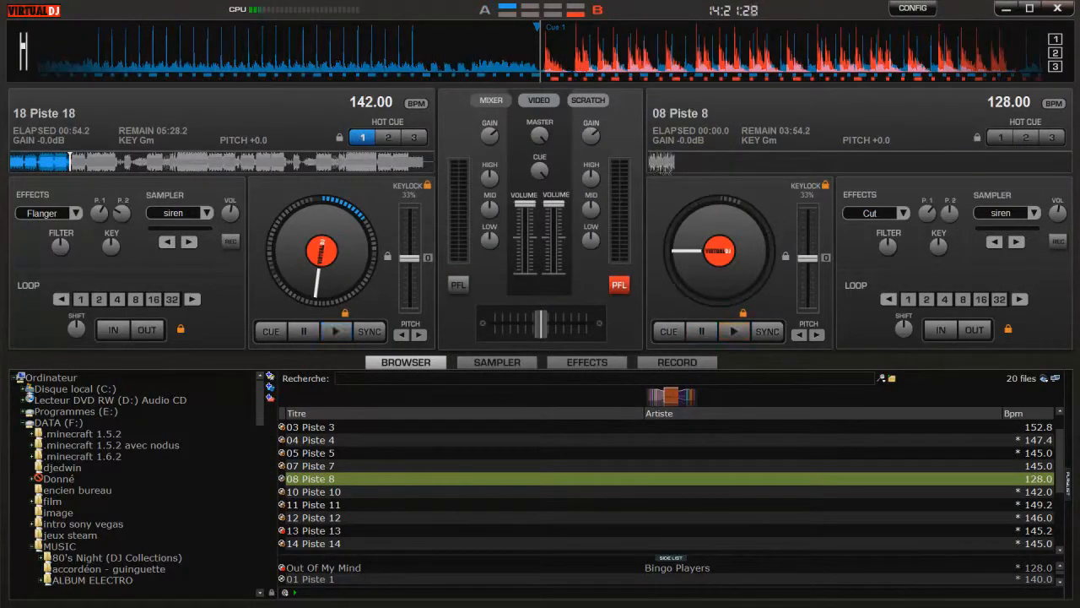
Test seeking within the preloaded part of deck 2's waveform, play and pause it briefly, and return to the track's start
left_click(675, 166)
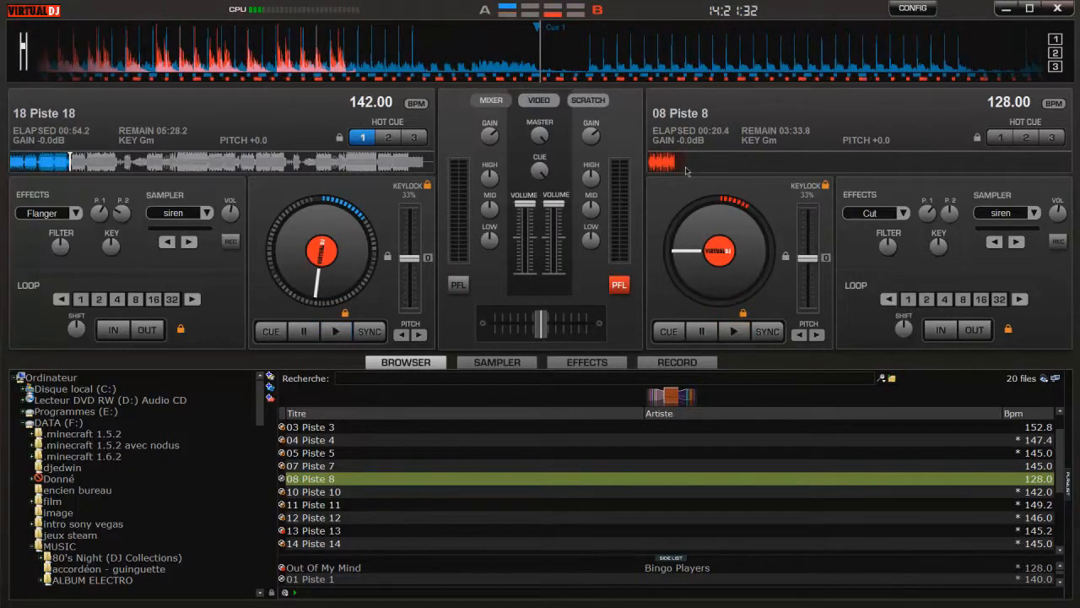
left_click(660, 165)
left_click(650, 167)
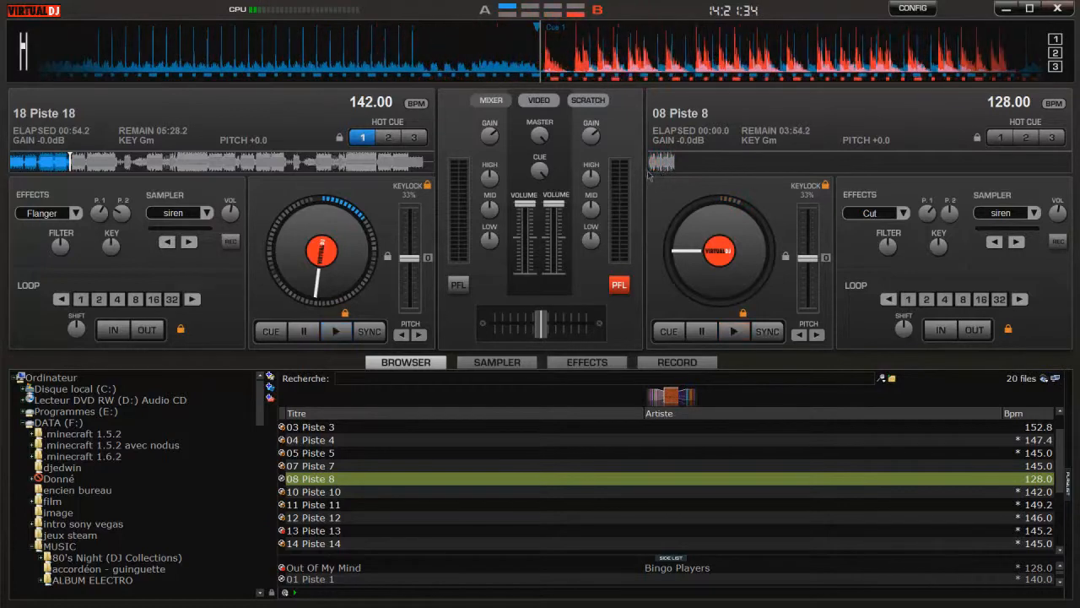
left_click(746, 332)
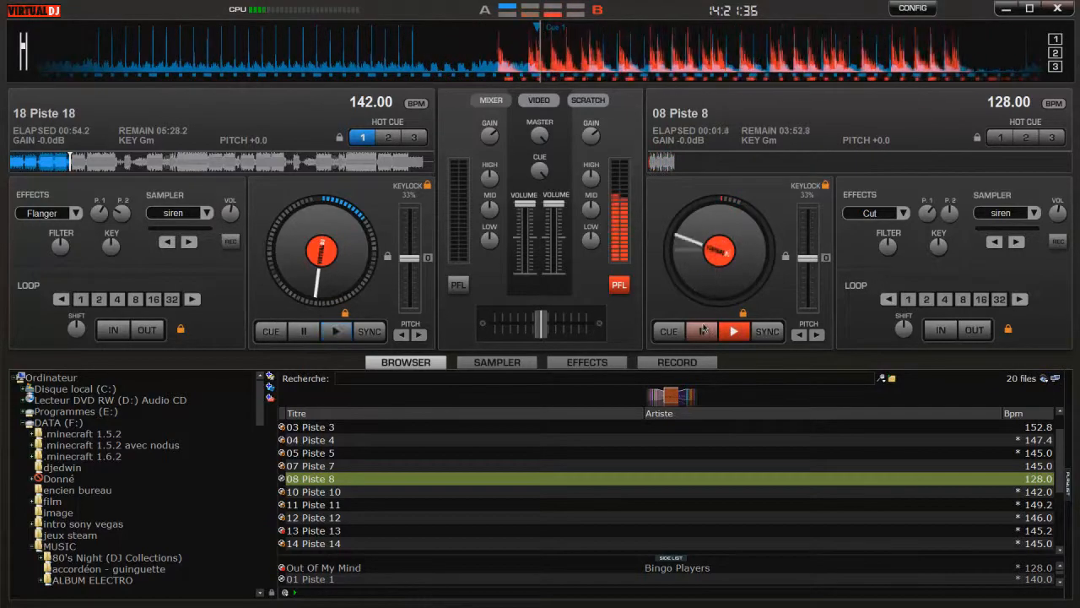
left_click(703, 330)
left_click(675, 162)
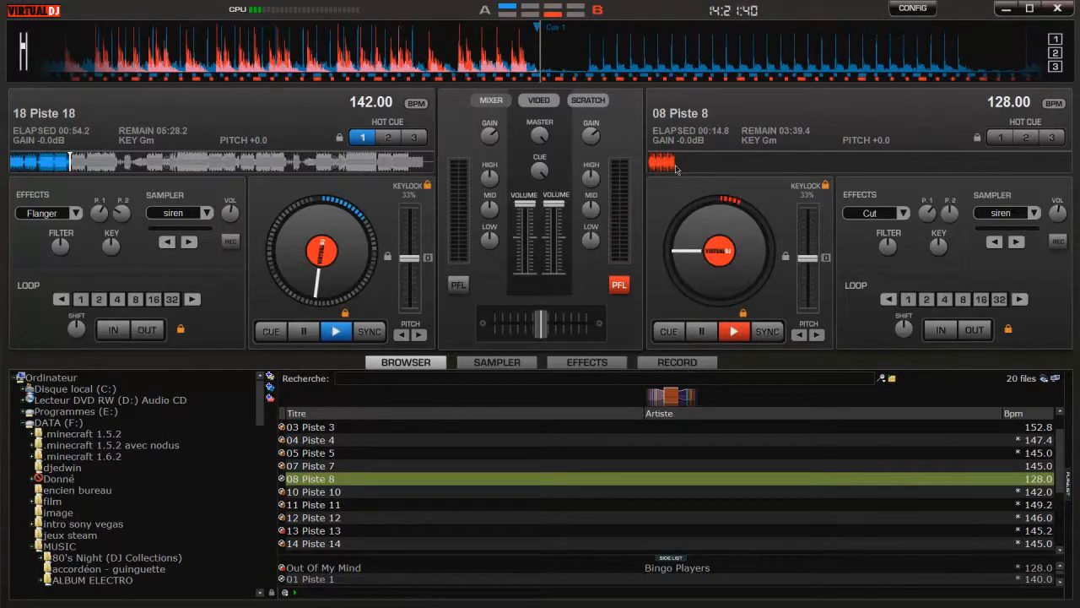
left_click(649, 167)
Set the file preload limit to 90 mn and the skin resizing to Redimensionnement qualité in the performance settings
left_click(912, 9)
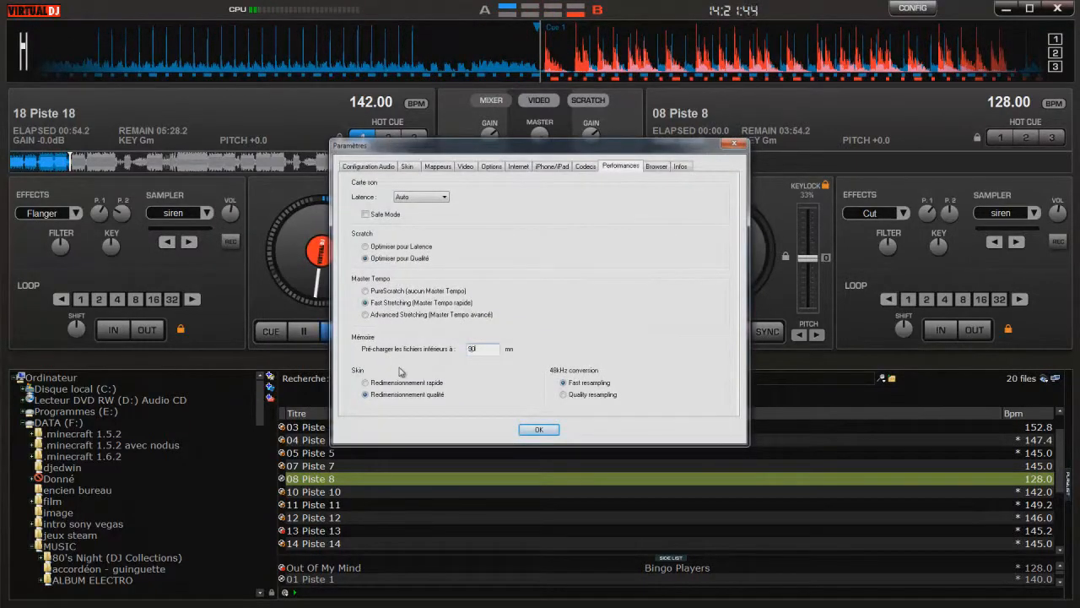
left_click(539, 430)
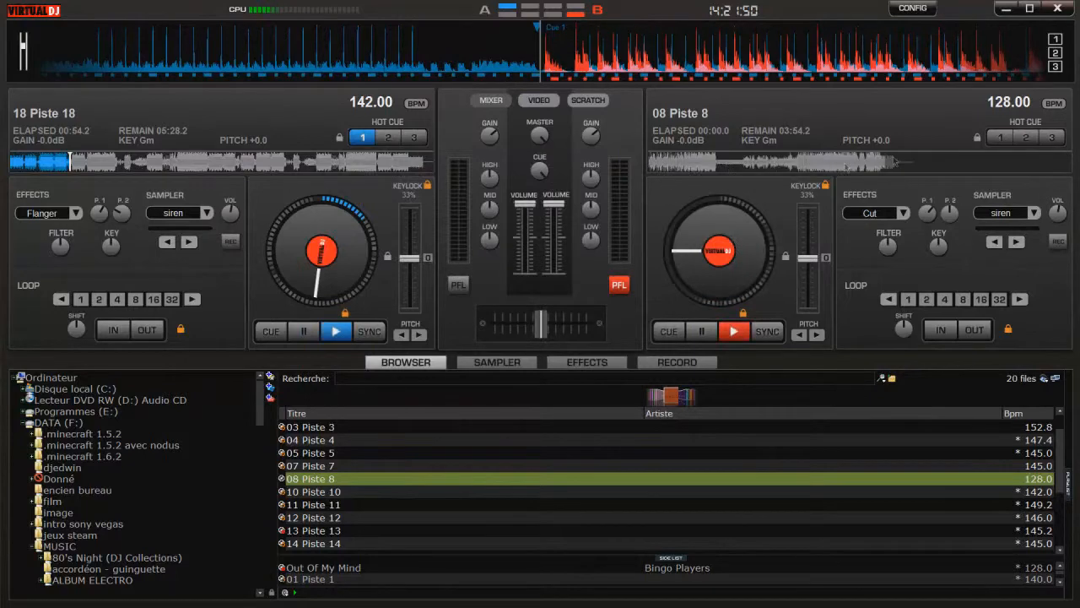
left_click(924, 9)
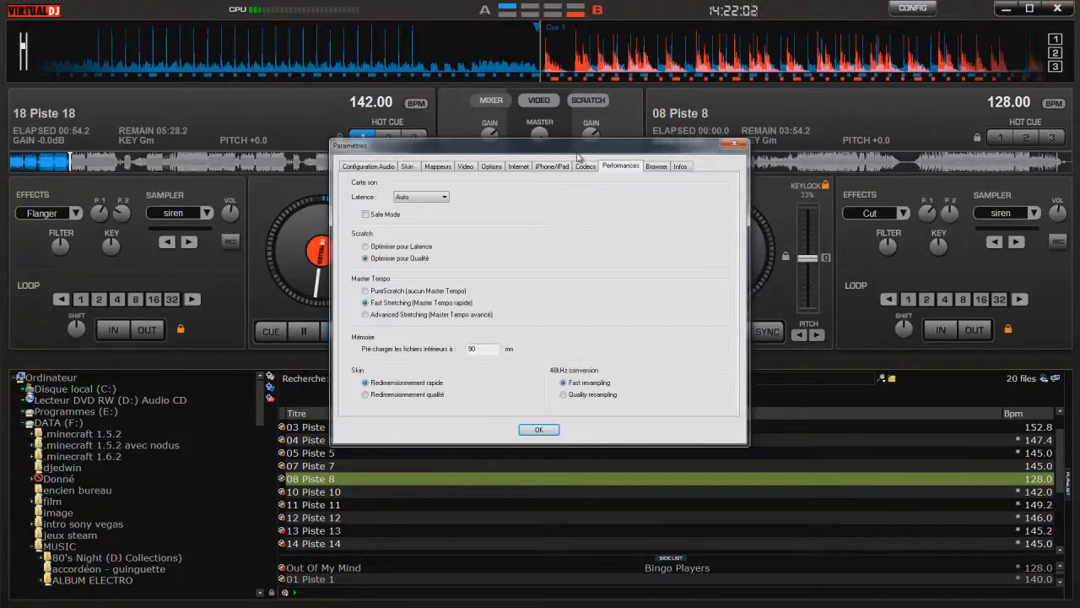
left_click_drag(579, 157, 600, 269)
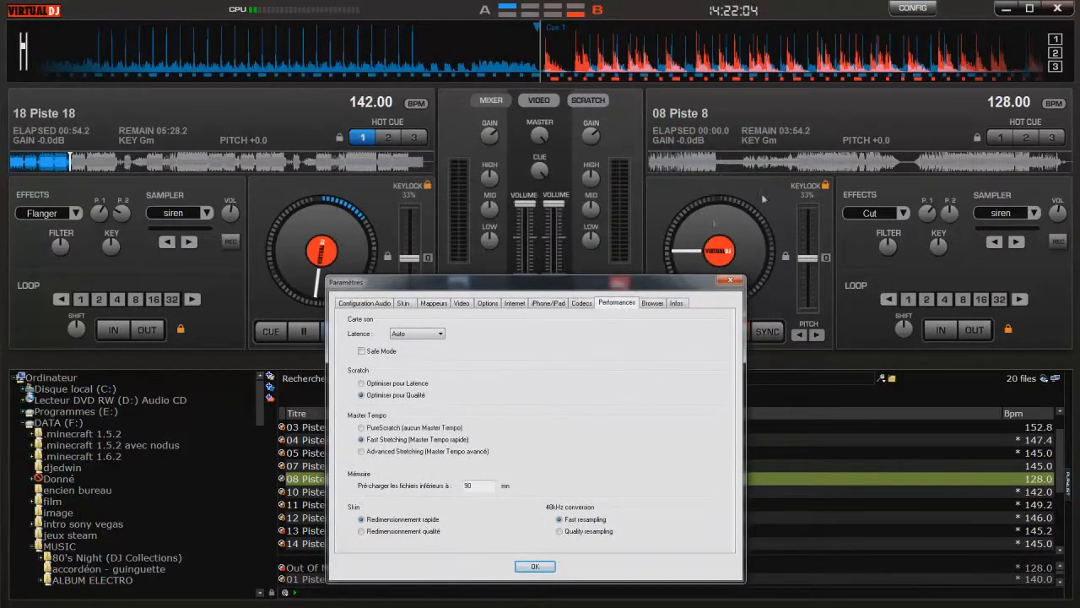
left_click(365, 531)
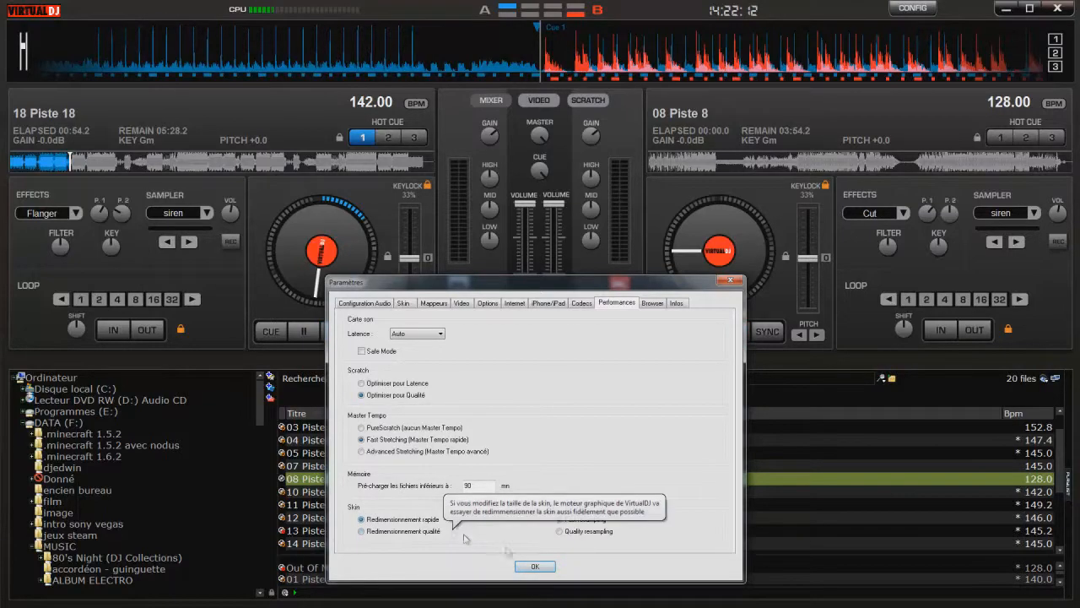
left_click(535, 566)
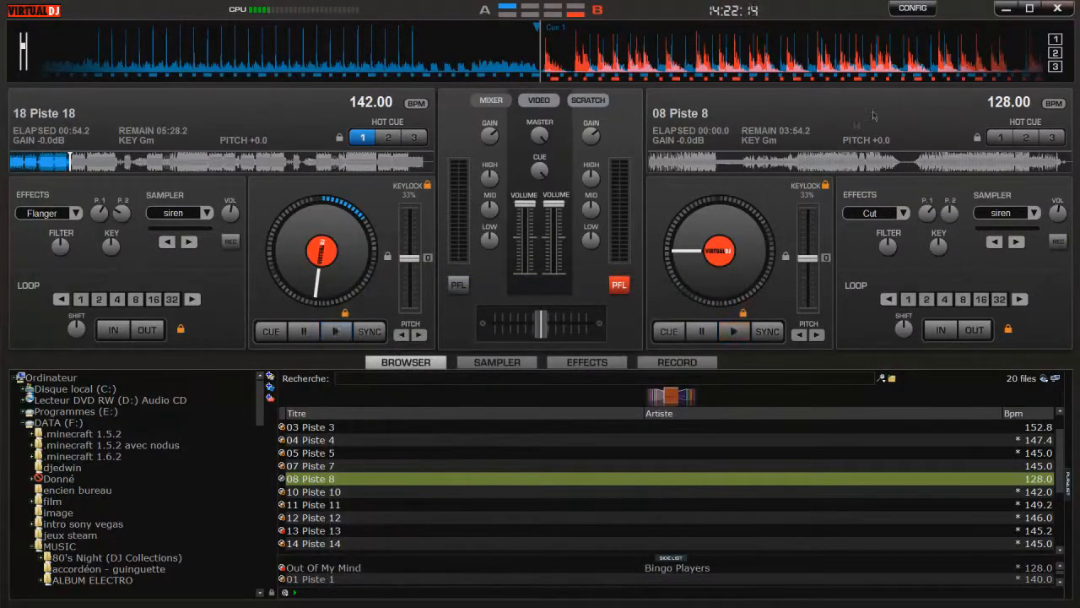
Reopen the performance settings and review the available sound card latency values, keeping Auto
left_click(932, 10)
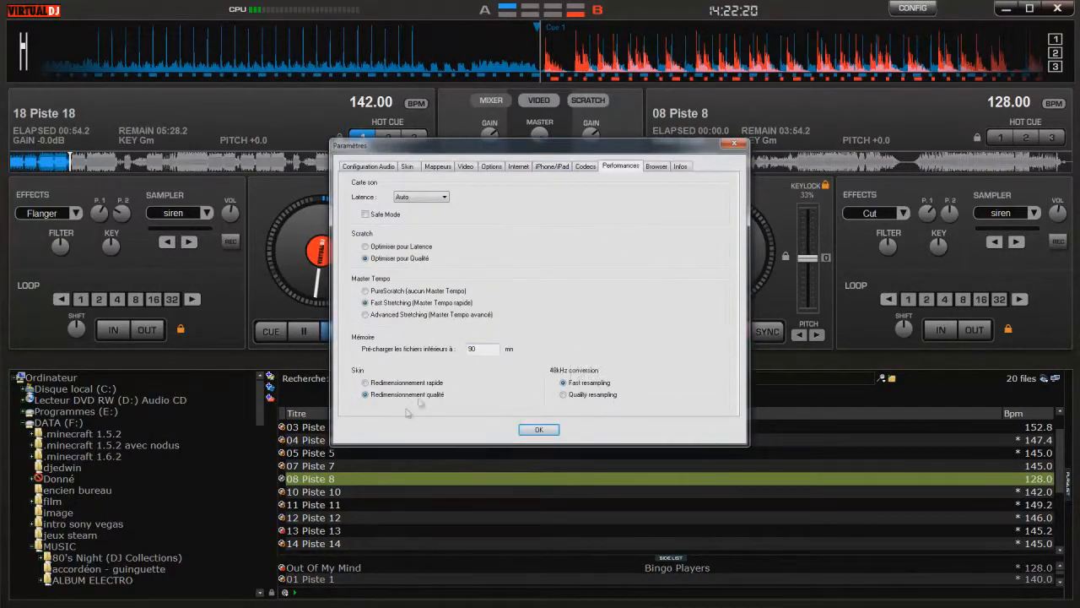
left_click(432, 199)
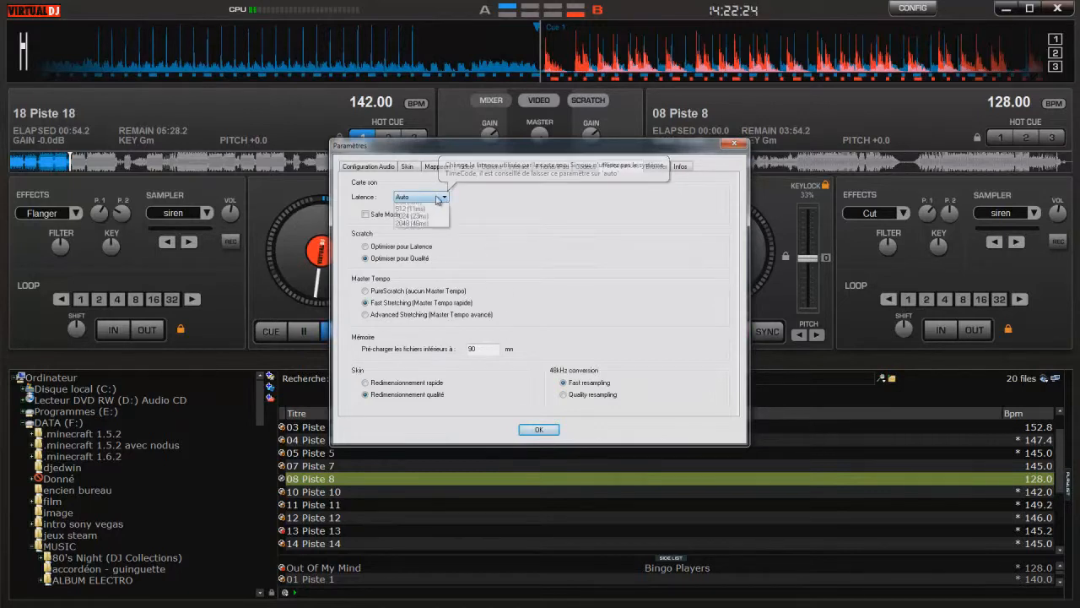
left_click(438, 211)
left_click(434, 198)
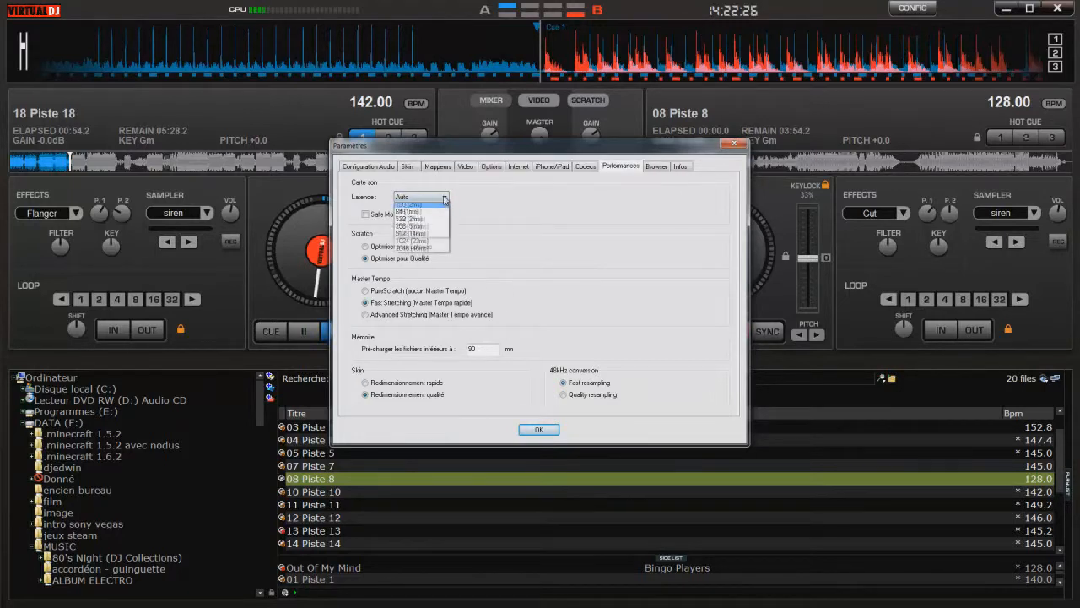
left_click(428, 207)
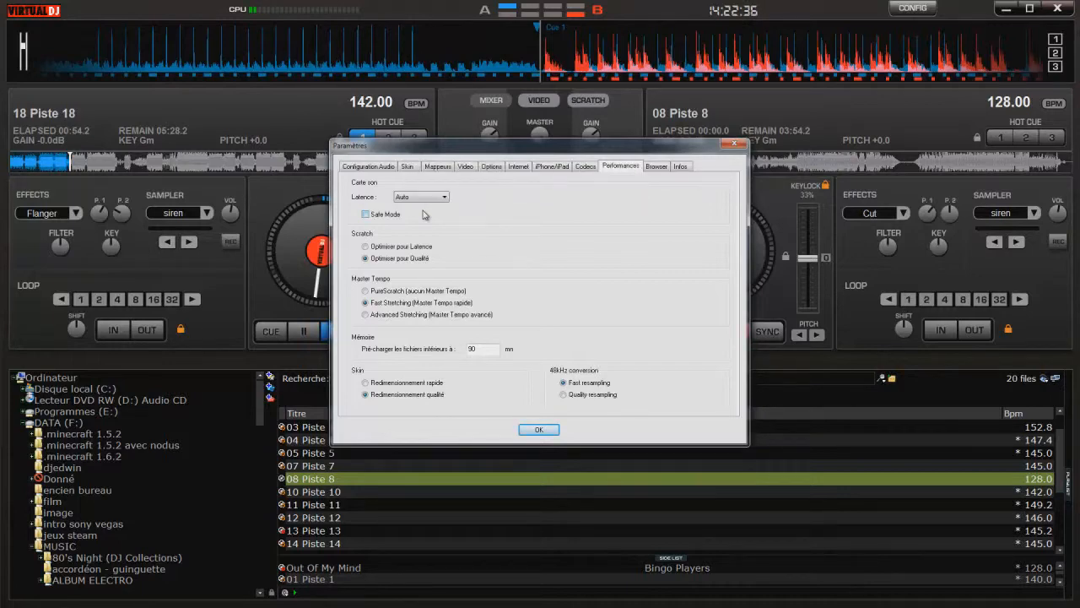
Review the Browser and Infos settings, and open the plugin download page on the web
left_click(657, 167)
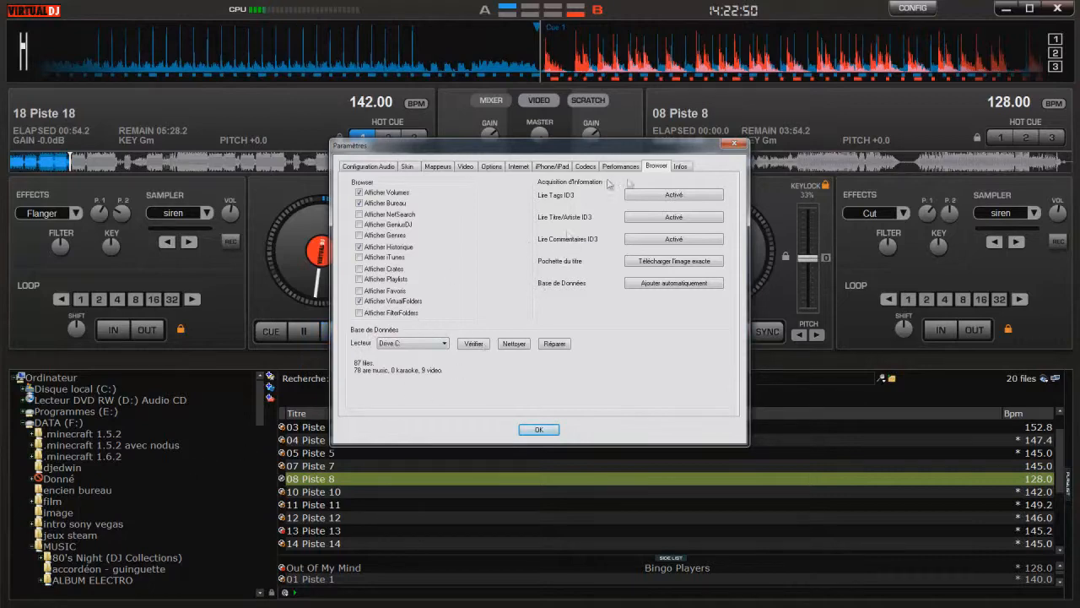
left_click(687, 170)
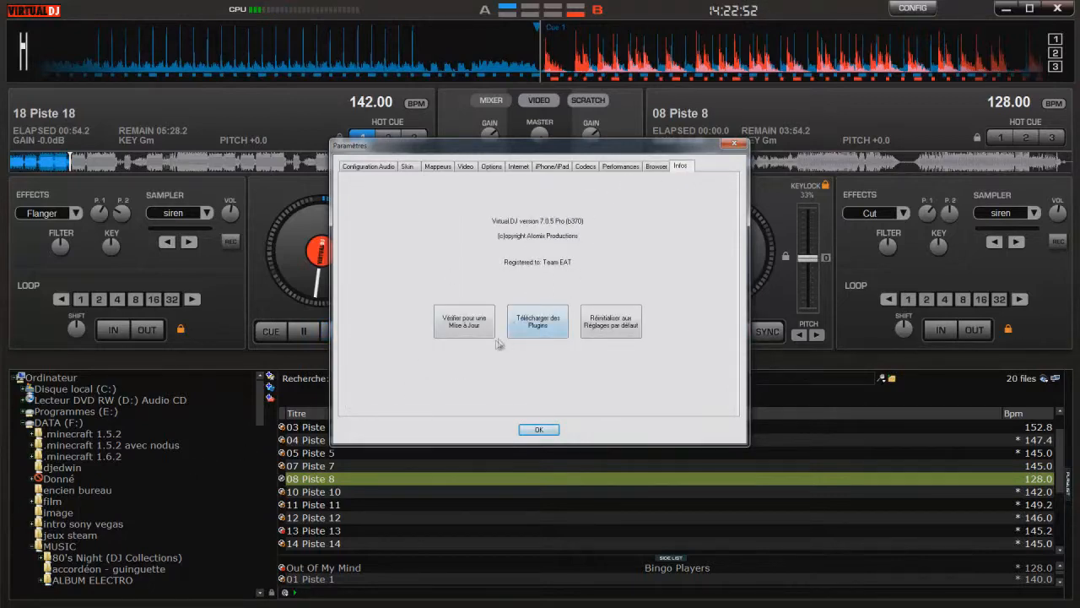
left_click(534, 327)
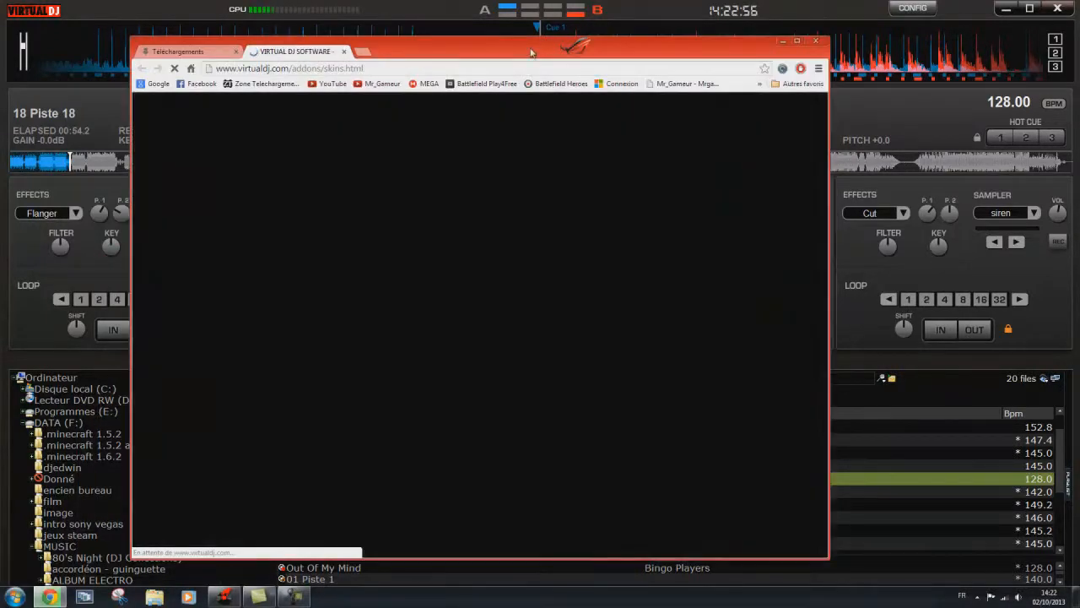
Look through the skin categories on the add-ons page, close that page, and return to VirtualDJ's decks with the settings closed
double_click(576, 42)
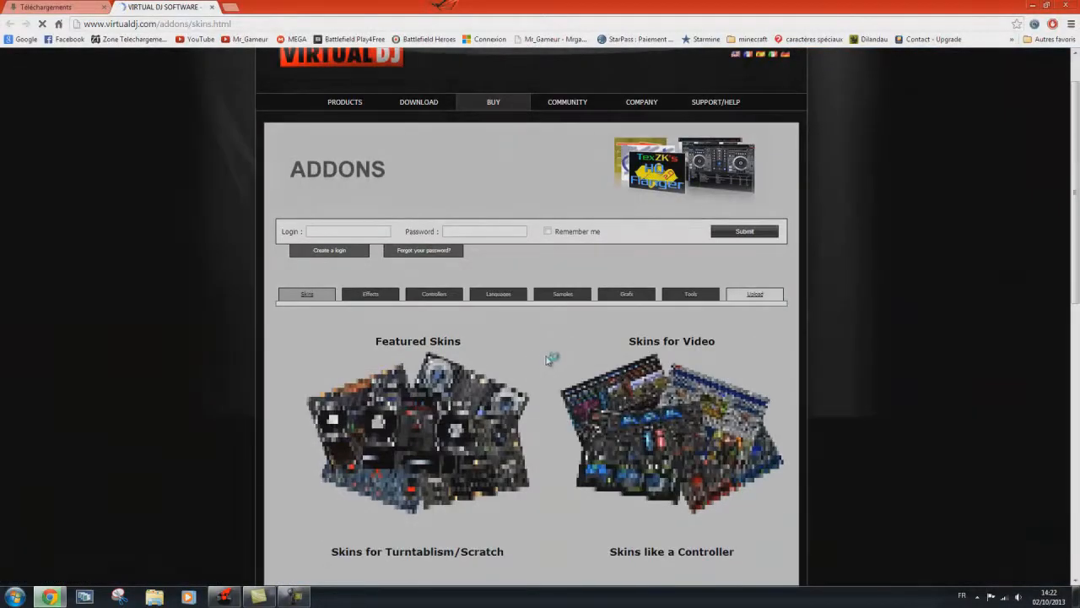
scroll(556, 358, "down", 1)
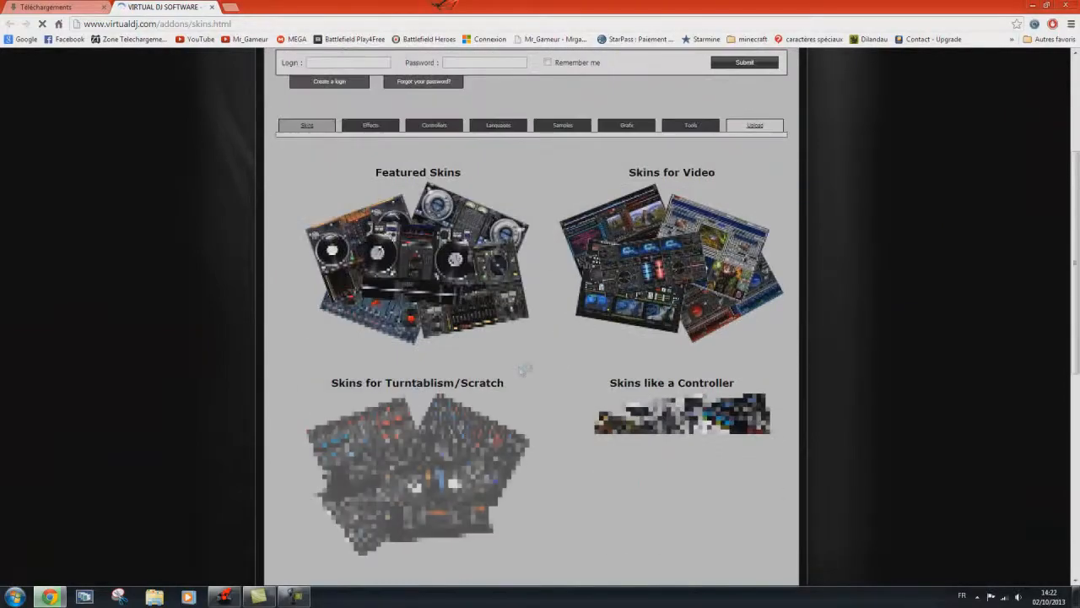
scroll(644, 424, "down", 5)
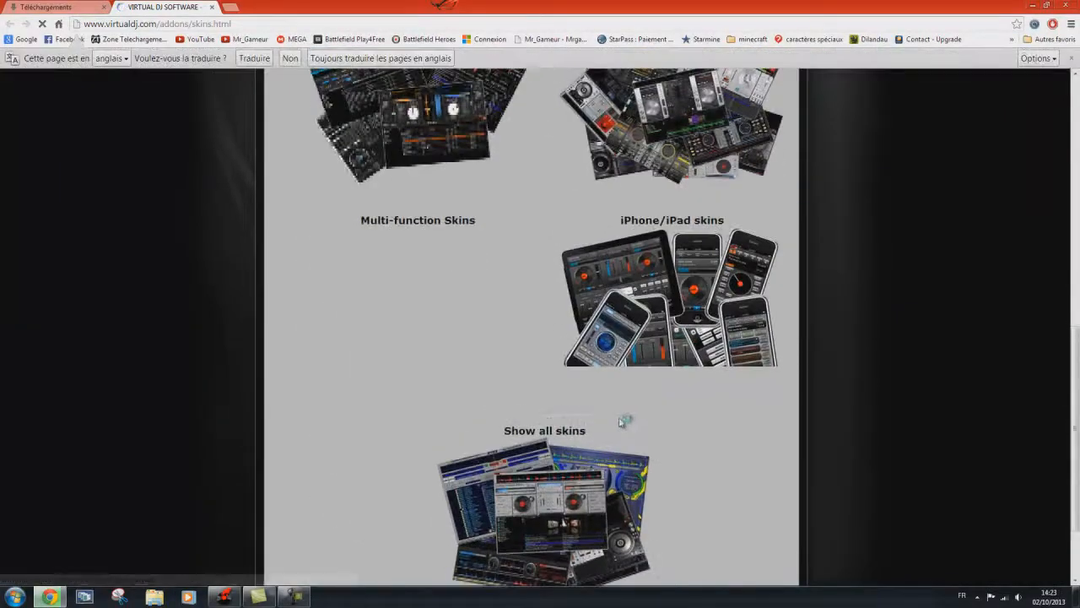
scroll(622, 422, "up", 3)
left_click(210, 7)
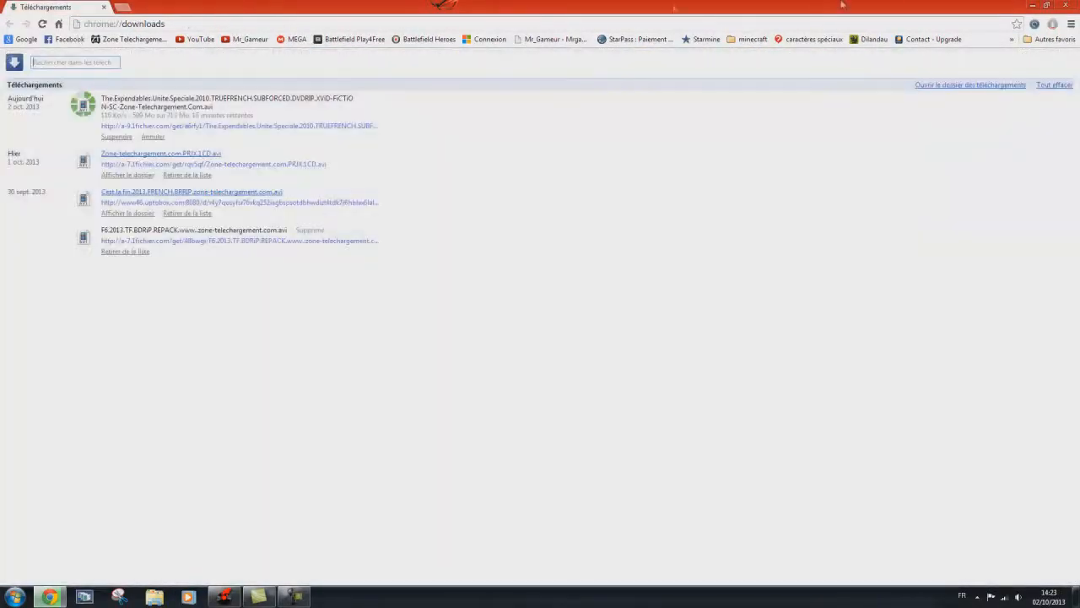
left_click(1032, 5)
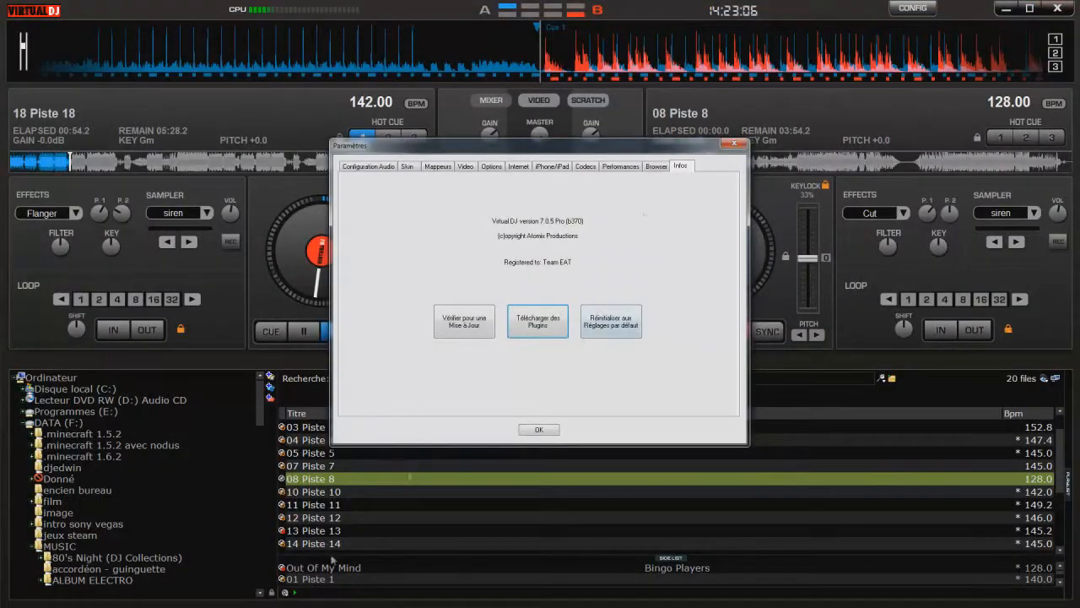
left_click(538, 428)
left_click(739, 334)
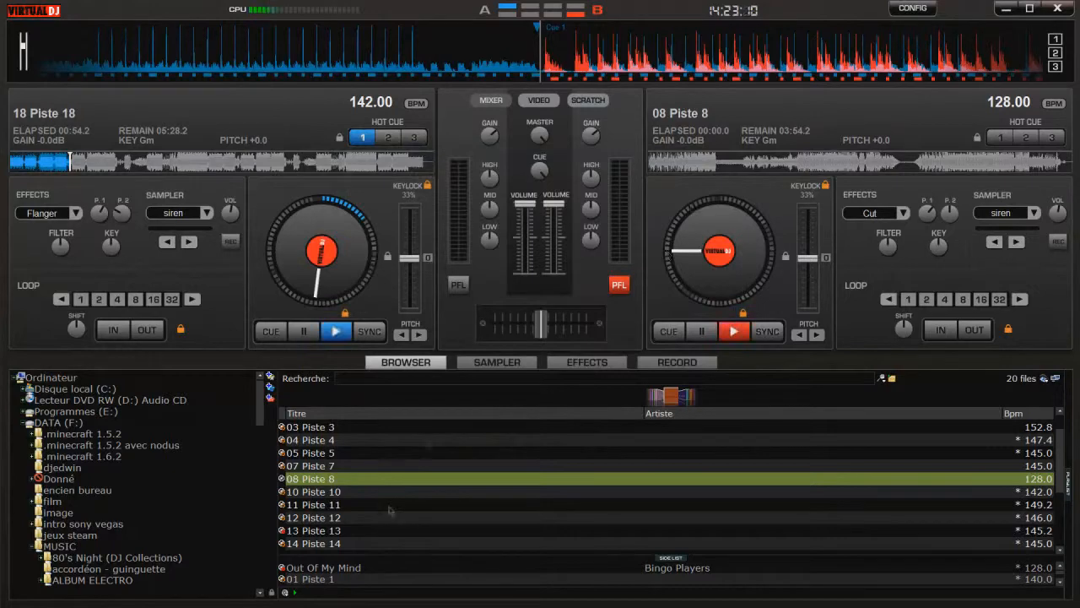
Search the library for "bingo" and load Out Of My Mind by Bingo Players onto deck B
left_click(418, 381)
type("binfo")
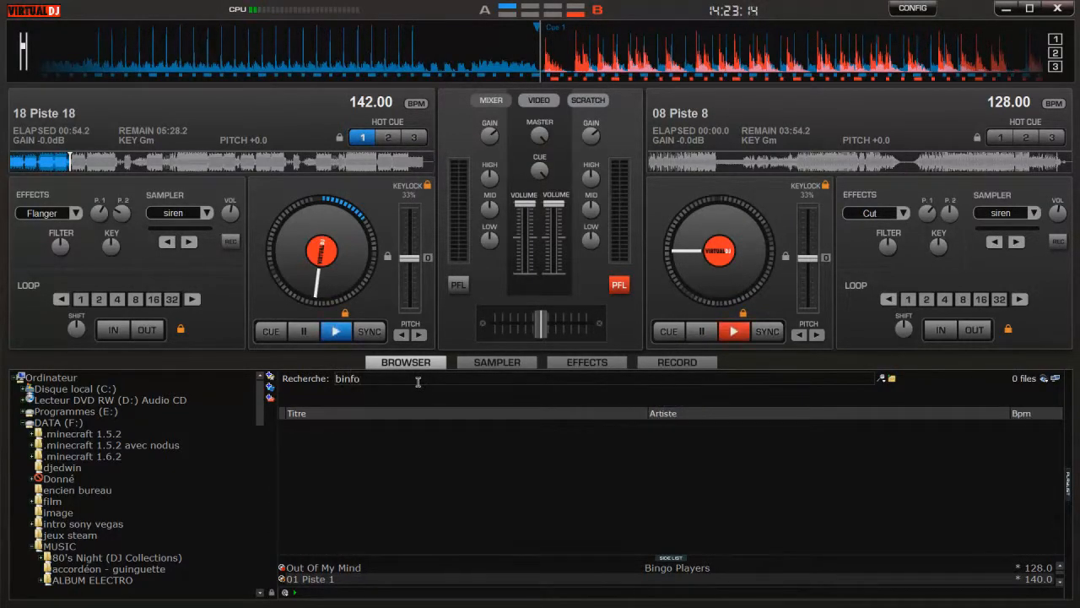
key("BackSpace")
key("BackSpace")
type("go")
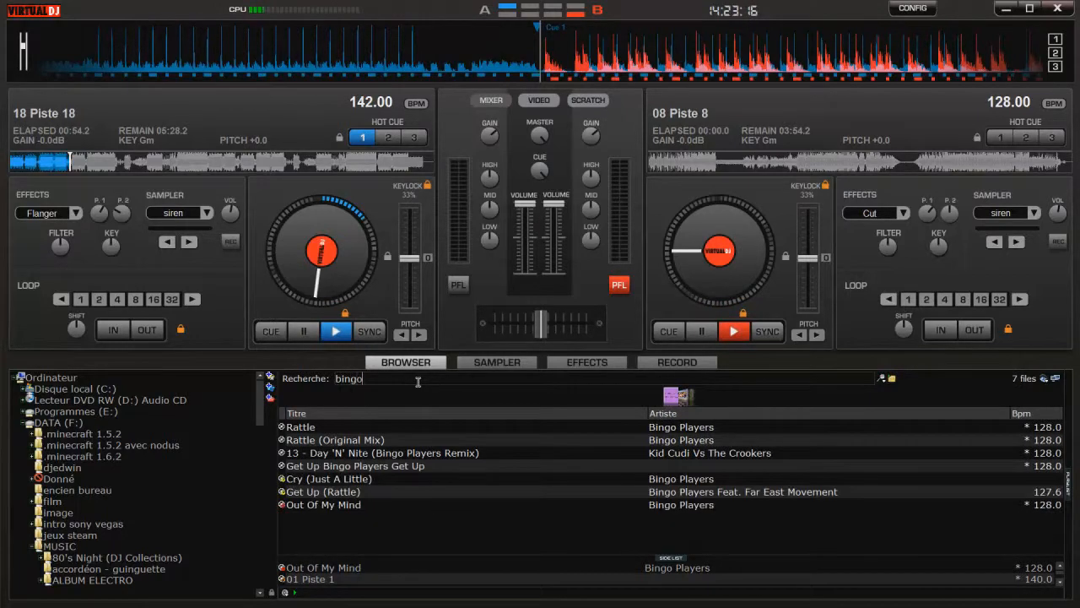
left_click_drag(369, 505, 675, 272)
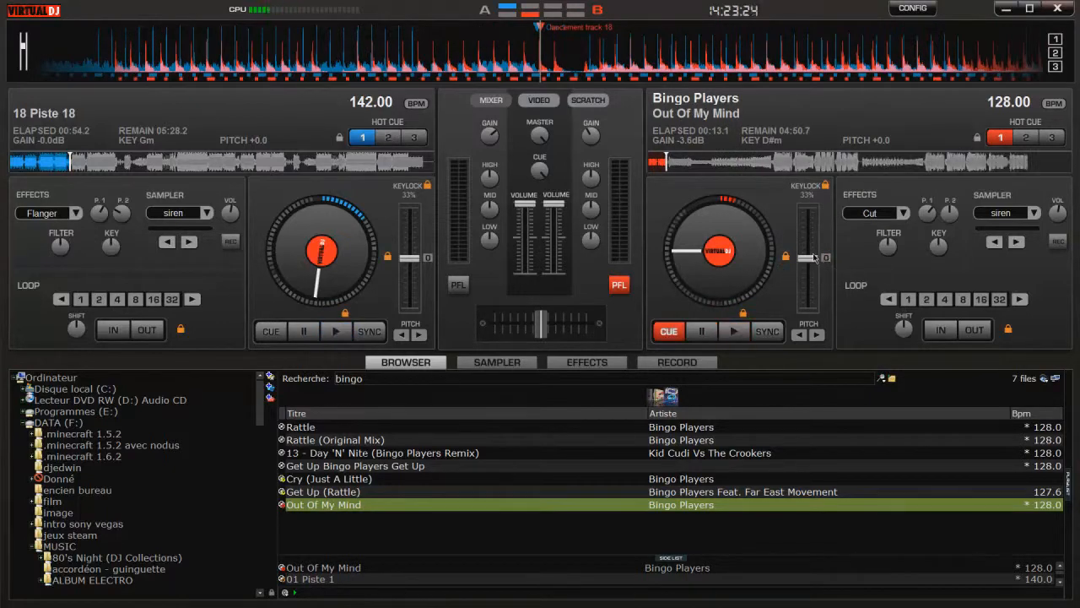
Slide Out Of My Mind's pitch to -2.1, and sync it with 18 Piste 18 with the beats aligned
mouse_move(814, 257)
left_mouse_down()
mouse_move(813, 278)
mouse_move(812, 239)
mouse_move(804, 260)
left_mouse_up()
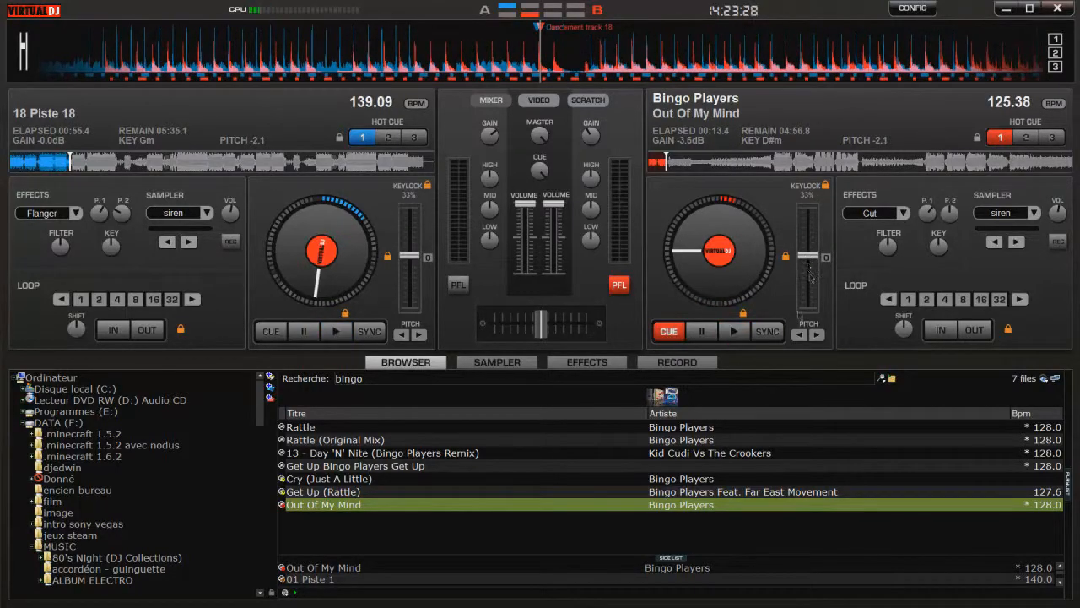
left_click(775, 338)
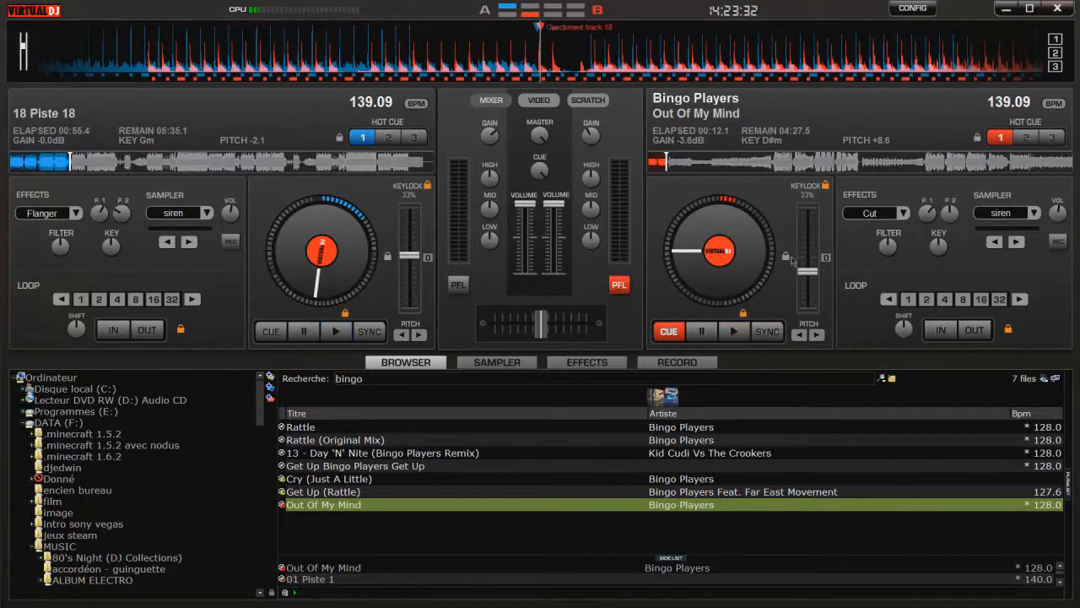
mouse_move(836, 63)
left_mouse_down()
mouse_move(846, 57)
mouse_move(830, 54)
left_mouse_up()
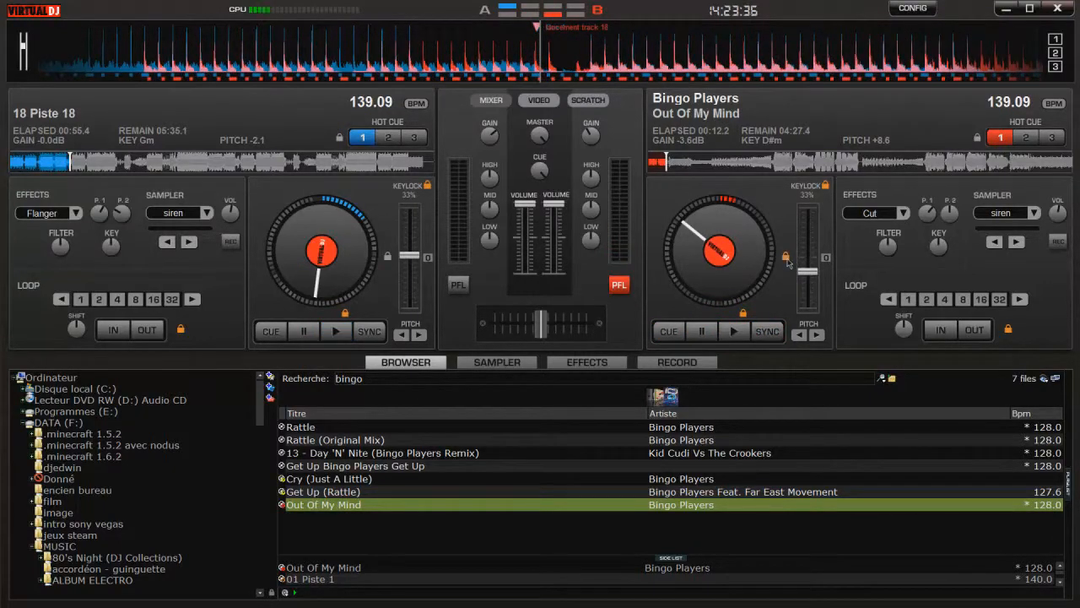
Reset Out Of My Mind's pitch to +0.0, and shift its waveform against the stopped 18 Piste 18
left_click_drag(813, 279, 826, 258)
left_click(826, 258)
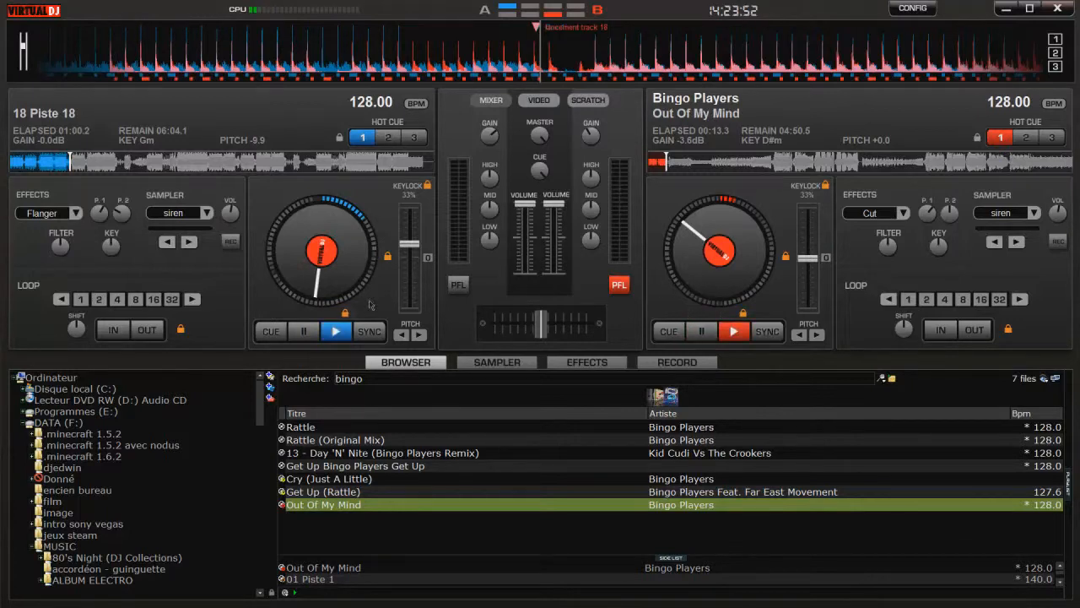
double_click(308, 335)
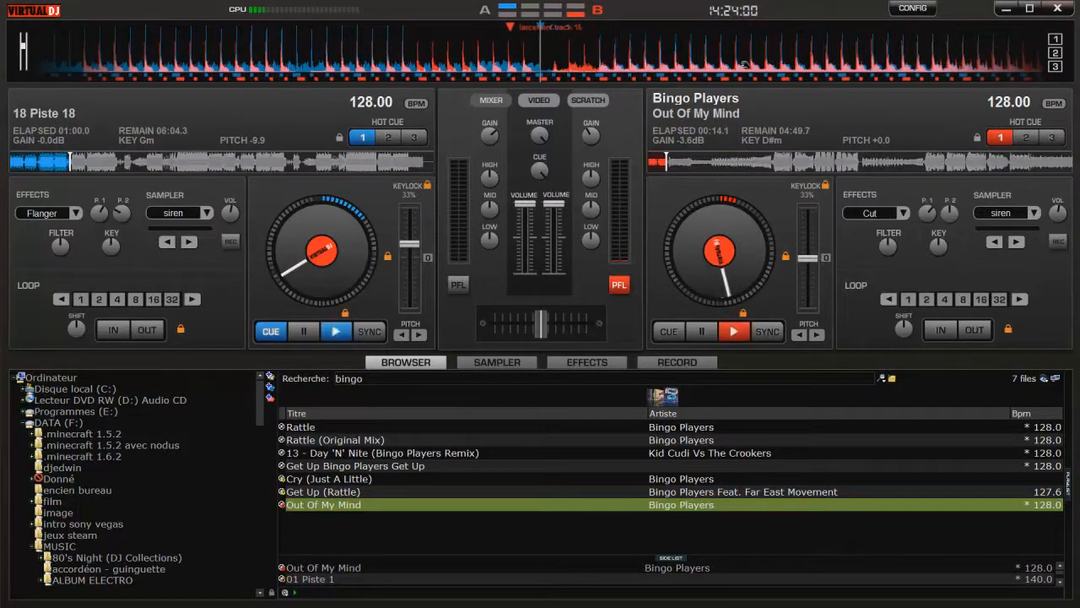
left_click_drag(745, 65, 751, 74)
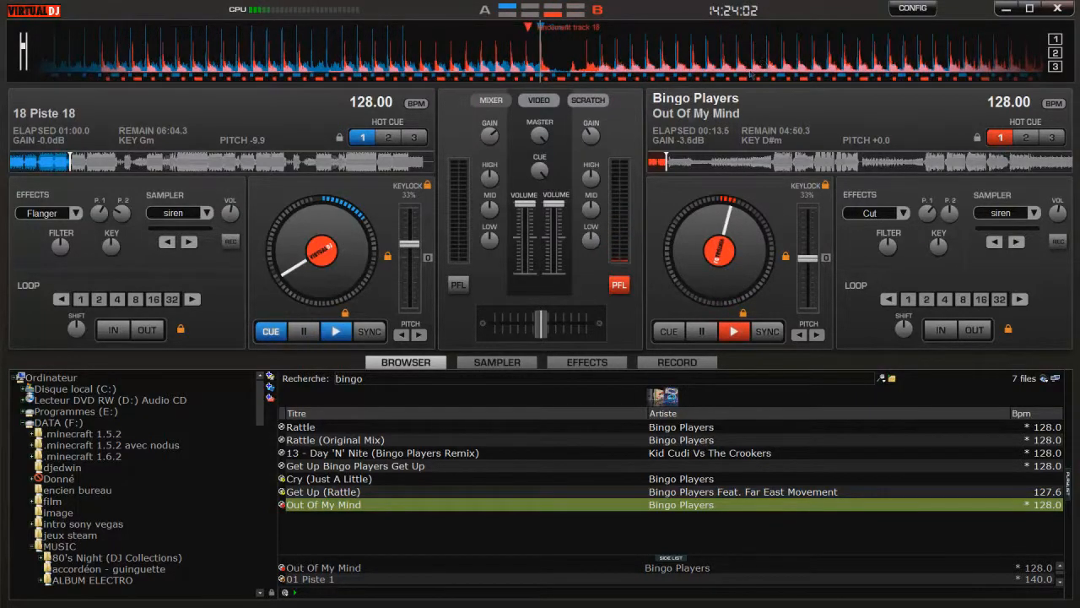
Clear the track search, reload 18 Piste 18 from the album onto deck A, and briefly preview it
left_click(385, 384)
key("BackSpace")
scroll(362, 541, "down", 4)
left_click(335, 504)
scroll(356, 521, "down", 1)
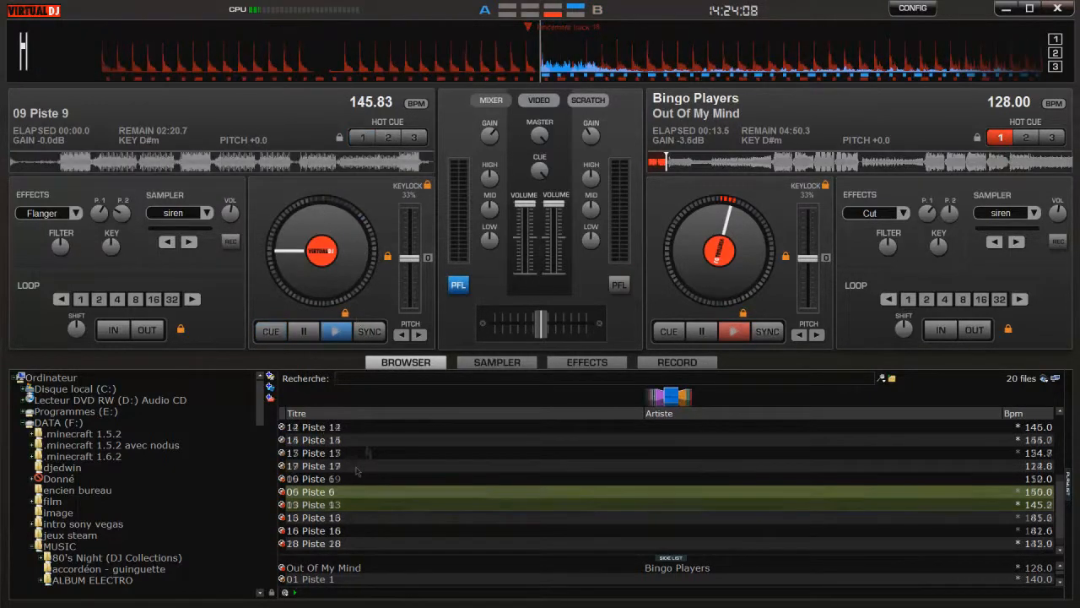
double_click(329, 530)
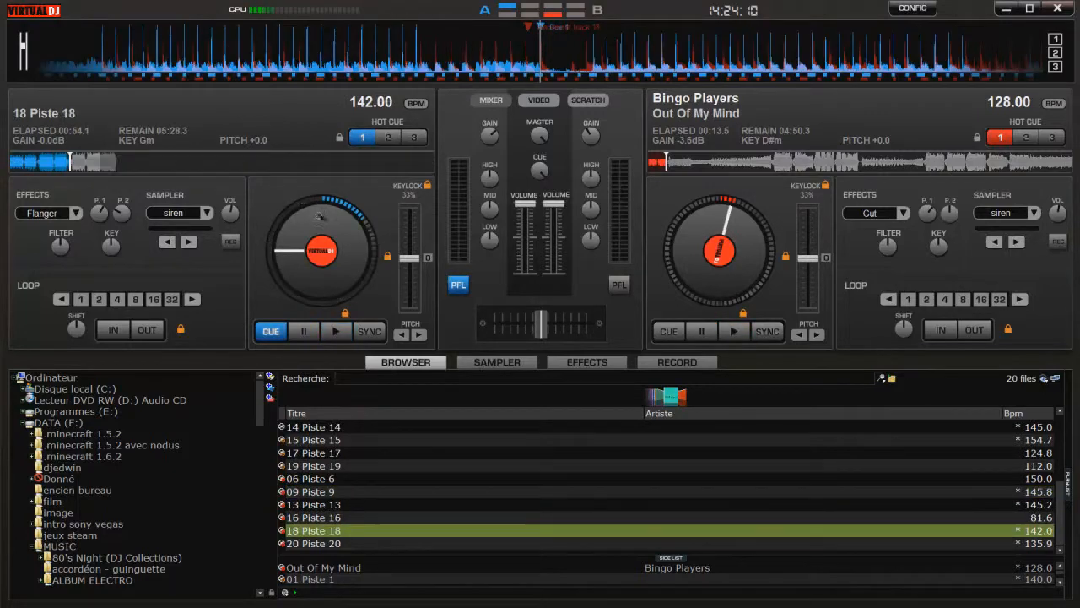
key("space")
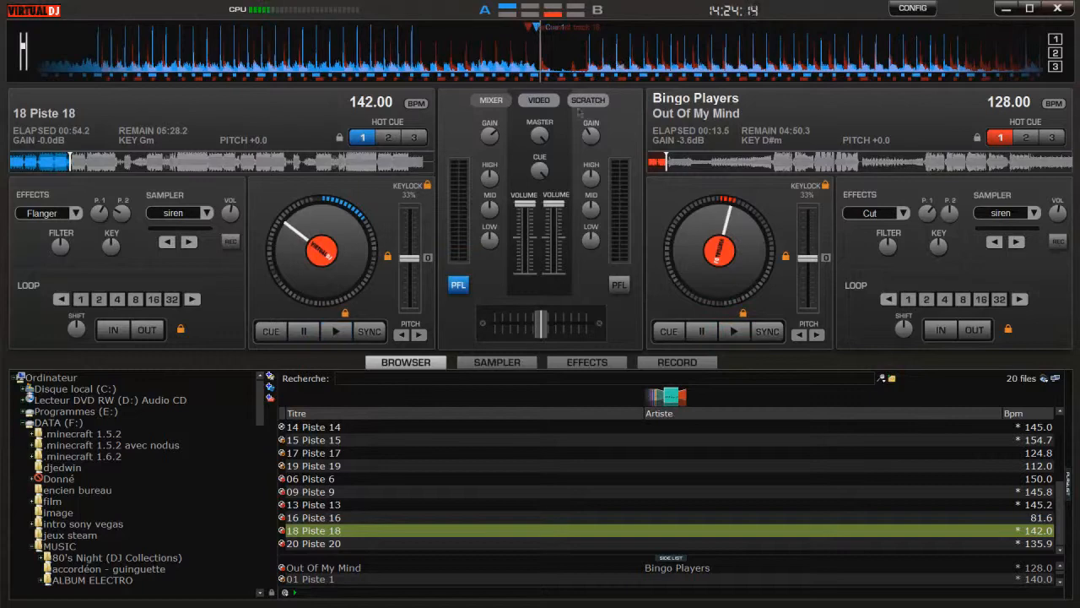
Sync Out Of My Mind to 18 Piste 18, play it from about 1:18, and return it to its cue point
left_click(764, 333)
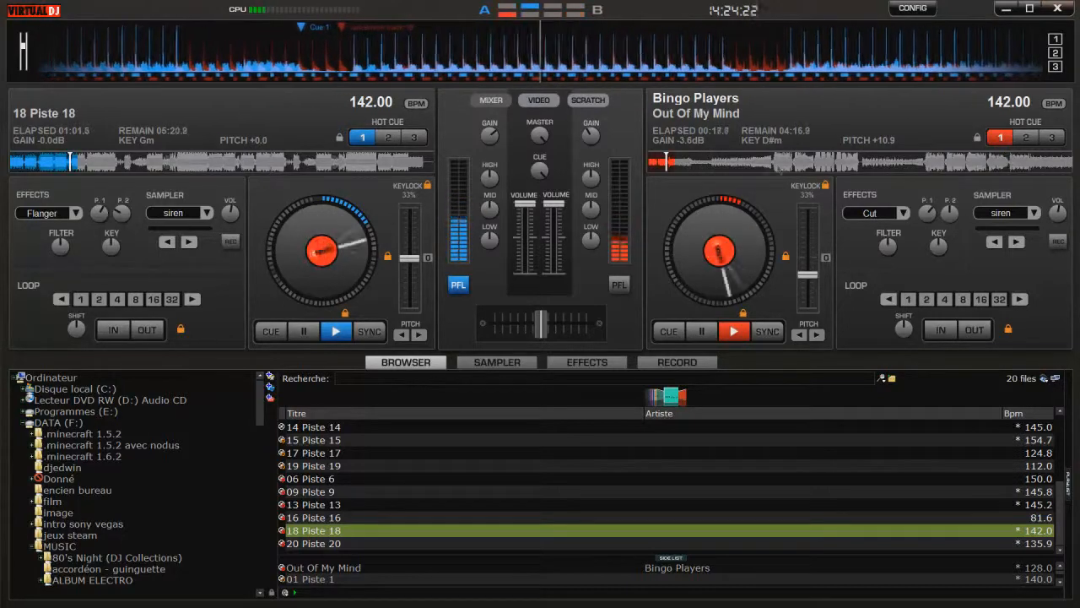
left_click(764, 162)
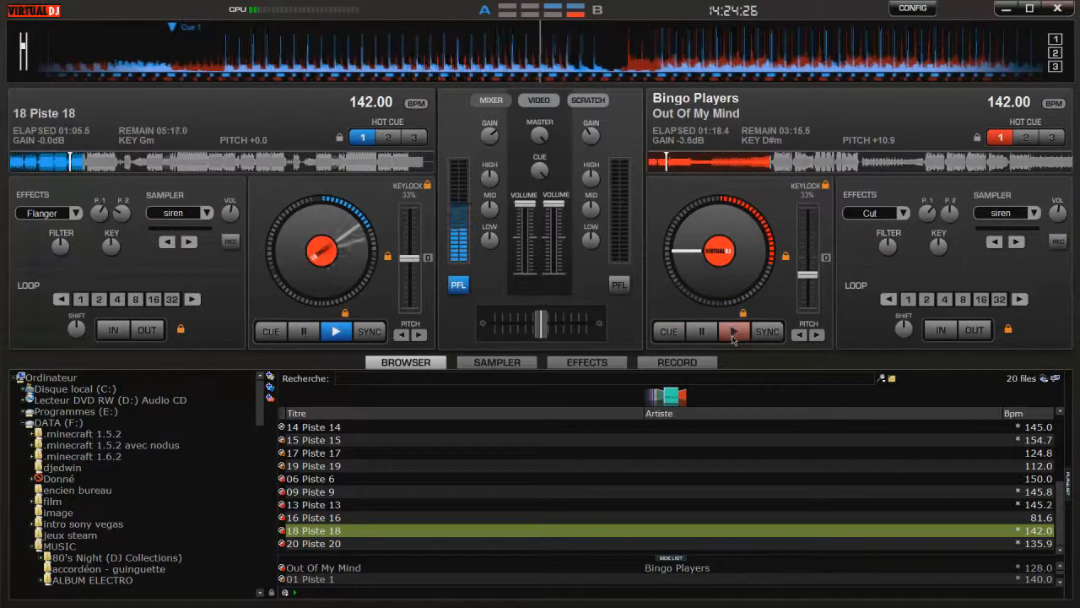
left_click(733, 331)
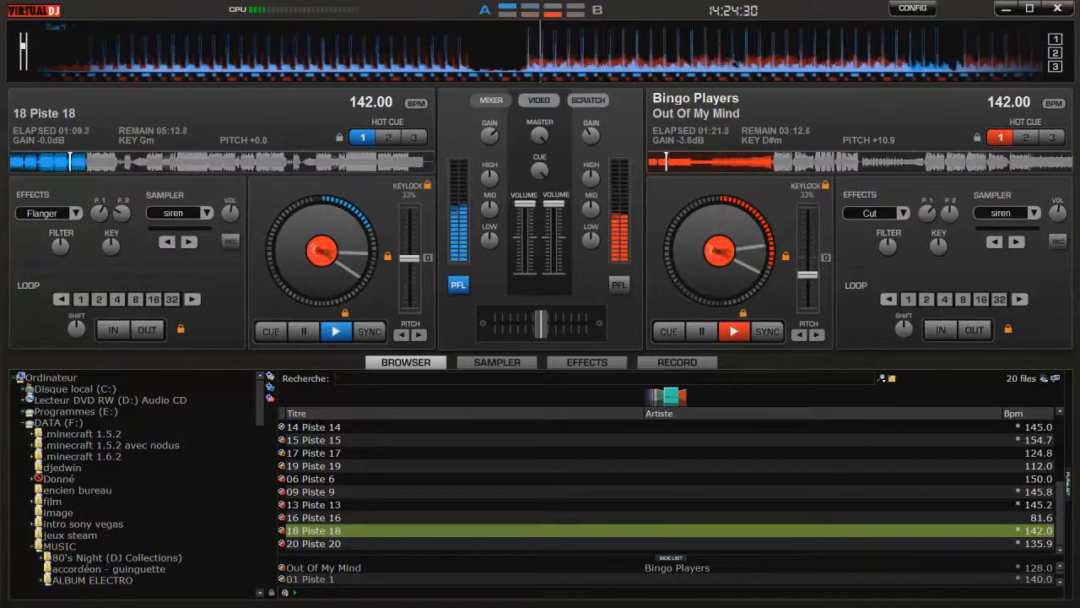
left_click(702, 332)
left_click(668, 331)
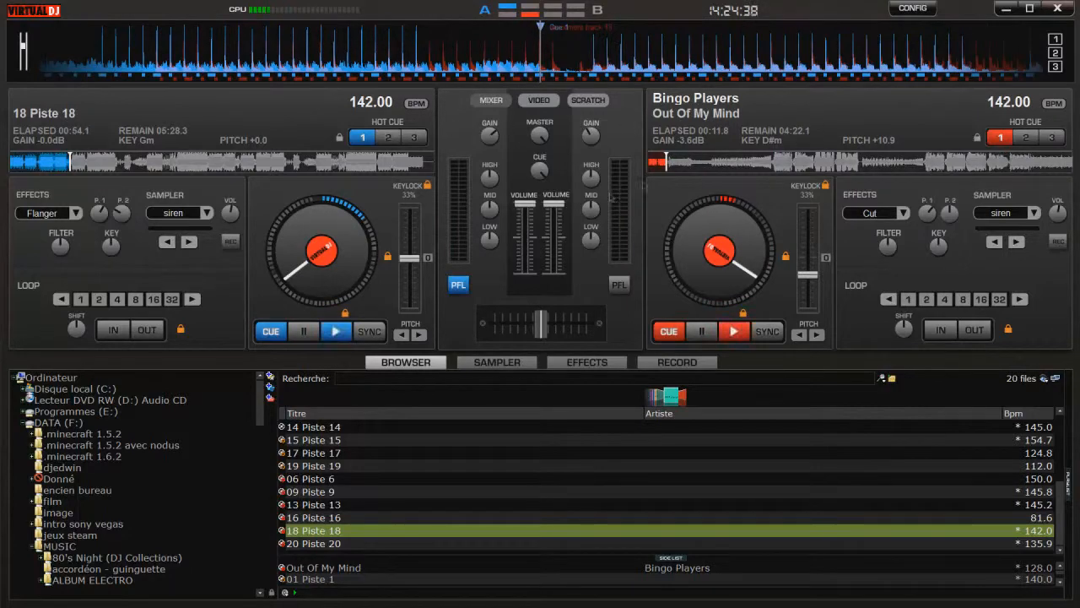
Restart VirtualDJ, search the library for "bin", and load Out Of My Mind by Bingo Players onto deck B
left_click(1055, 8)
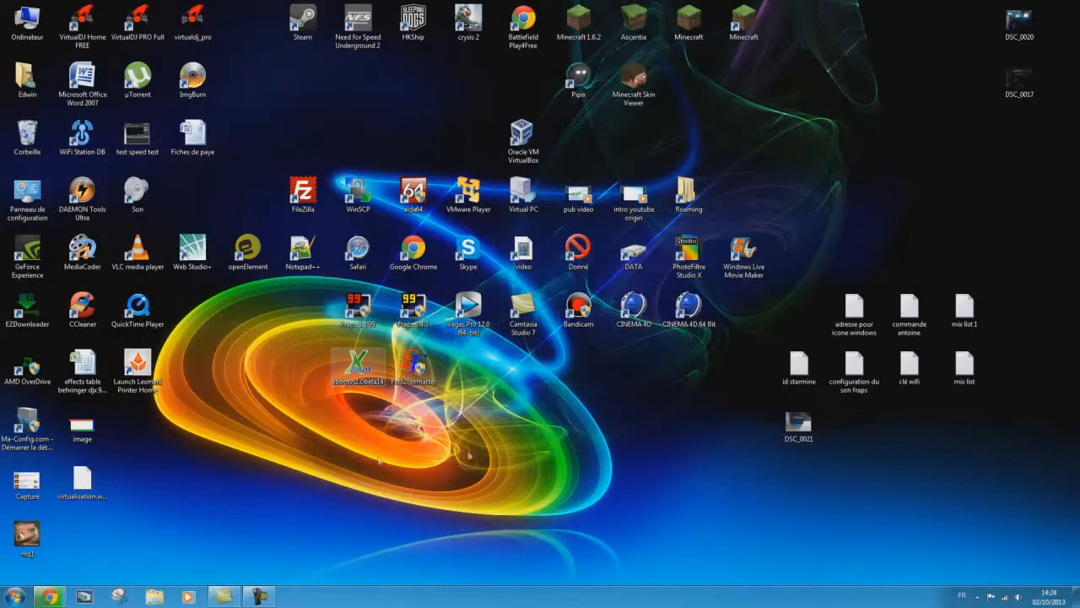
double_click(193, 21)
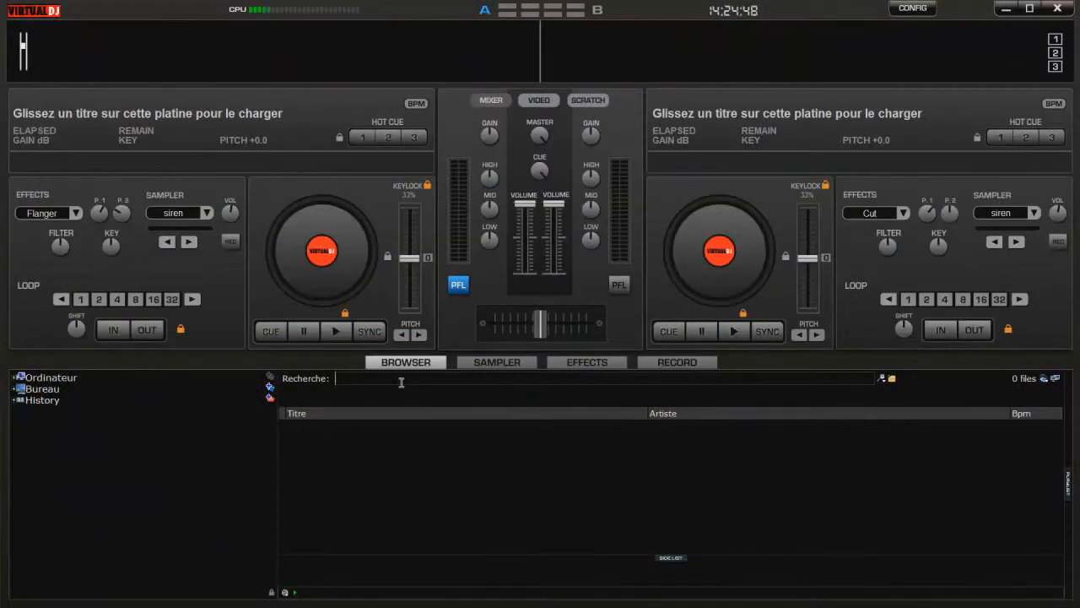
type("bin")
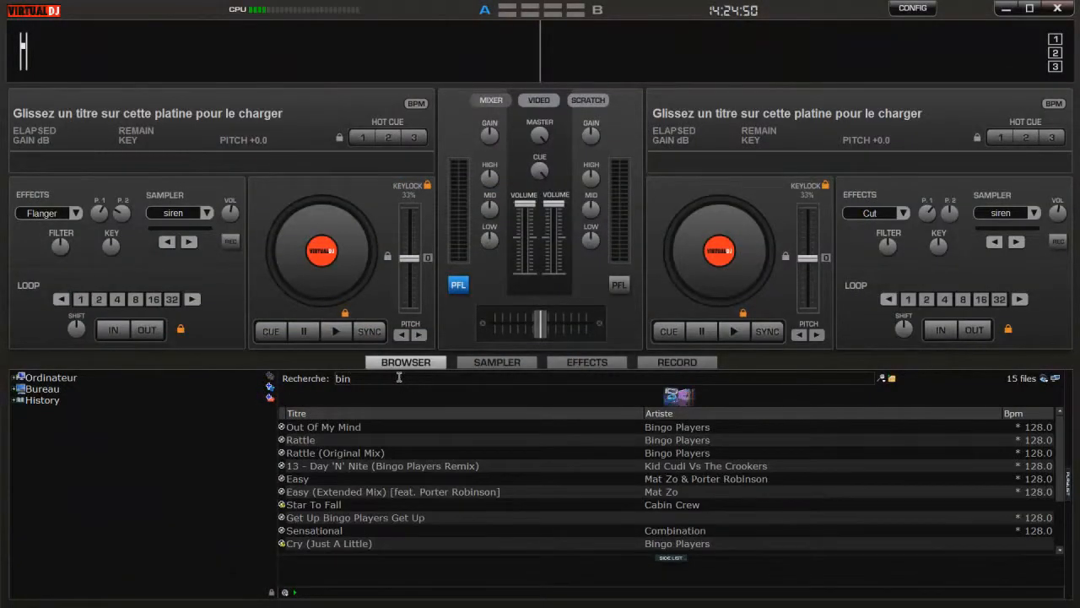
double_click(388, 426)
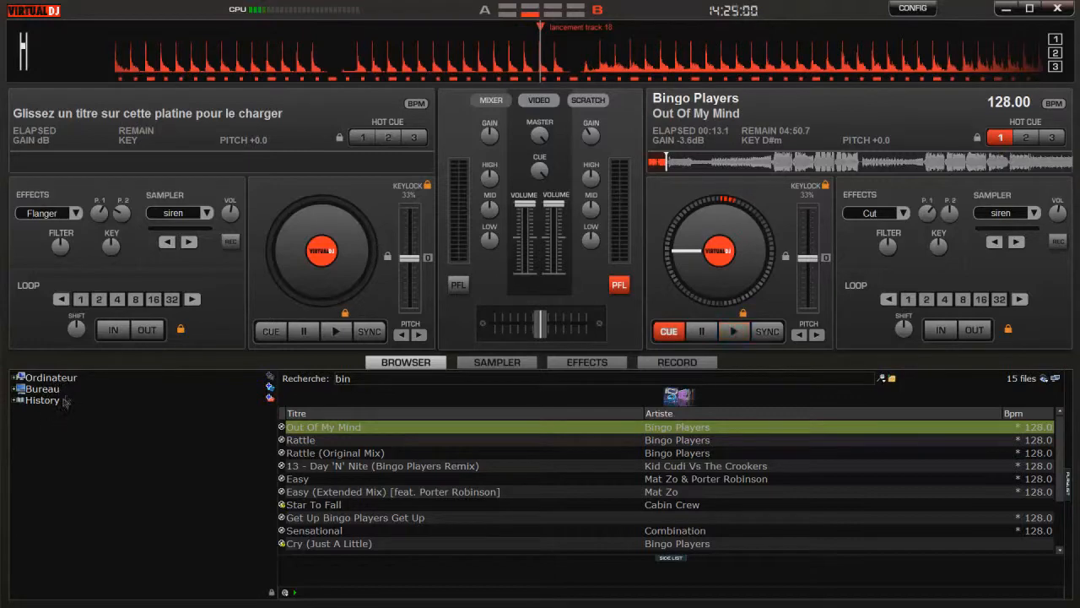
left_click(76, 379)
left_click(64, 423)
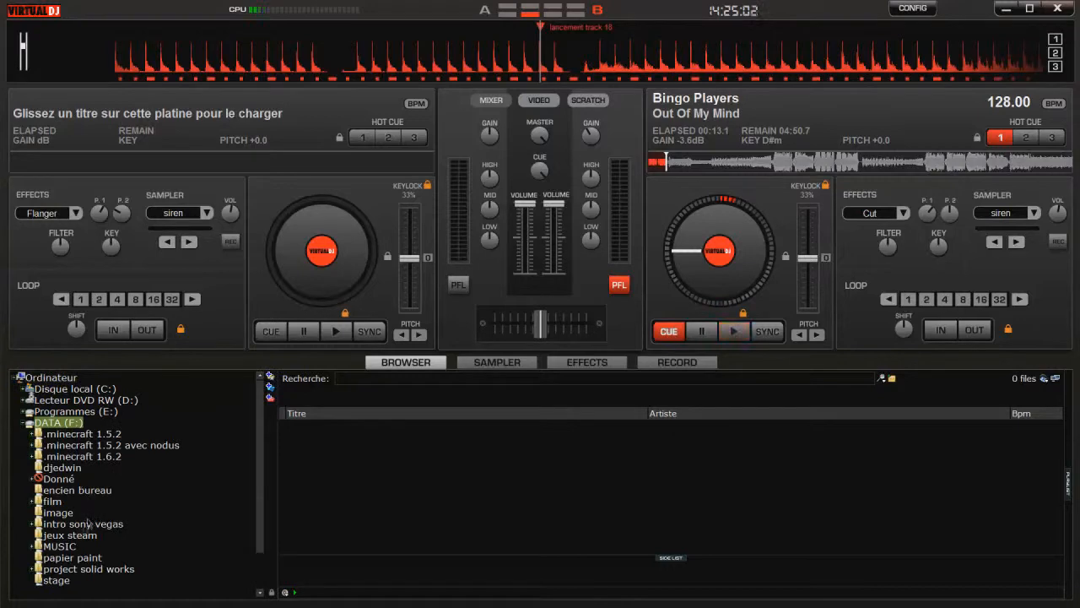
left_click(59, 546)
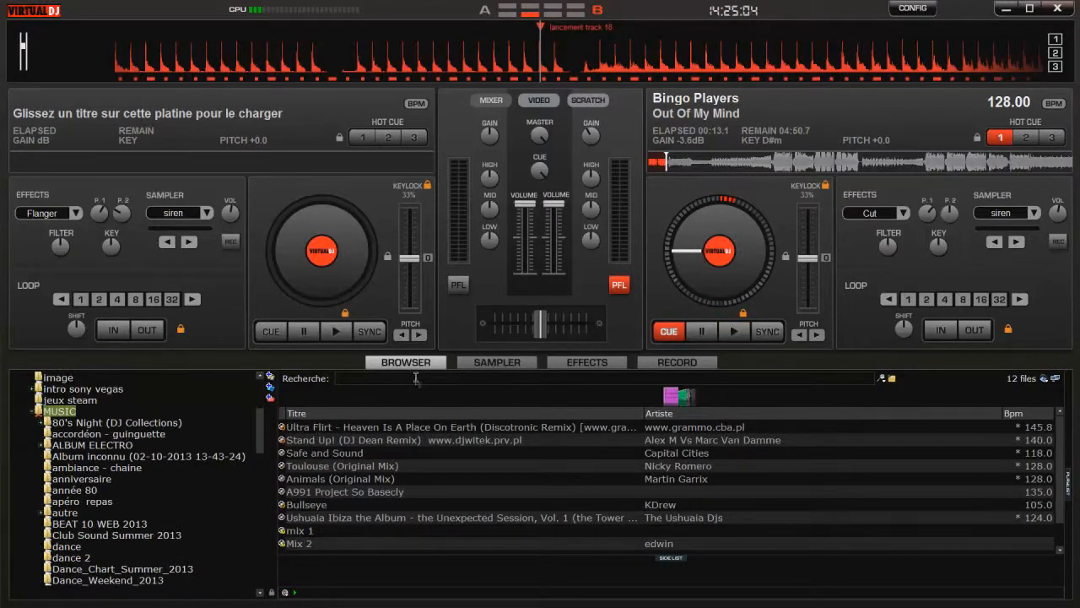
left_click(96, 455)
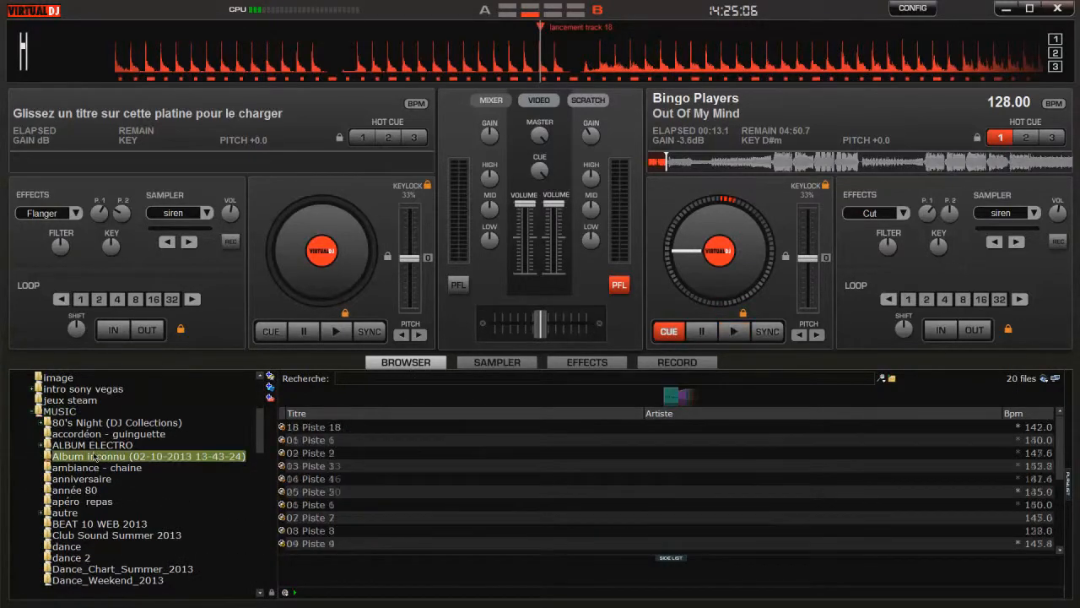
double_click(341, 427)
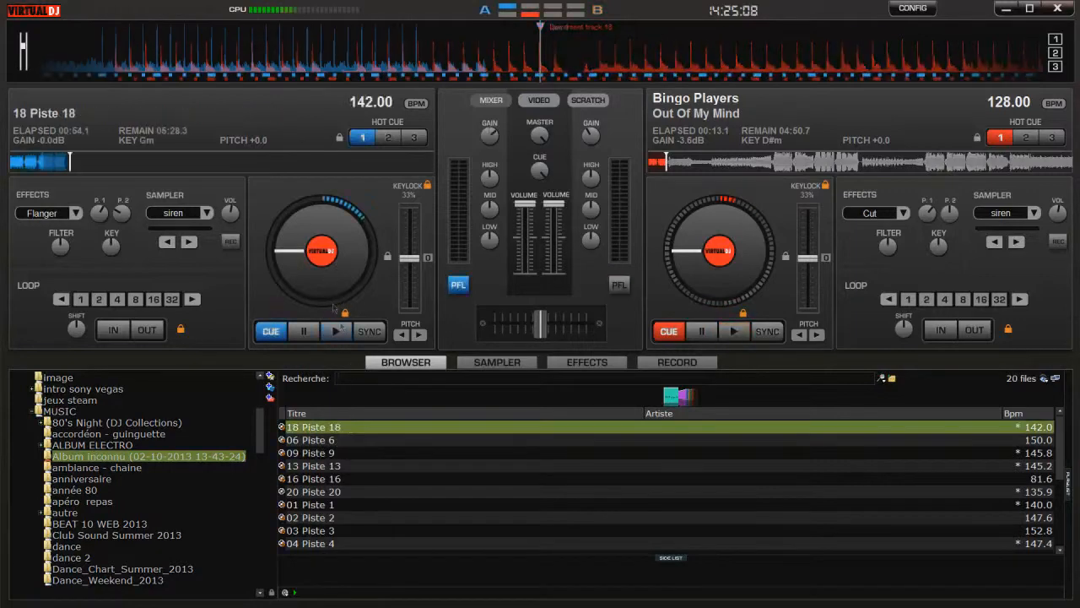
Sync Out Of My Mind to 18 Piste 18's tempo, and start both tracks with their beats aligned
left_click_drag(647, 63, 658, 71)
left_click(776, 336)
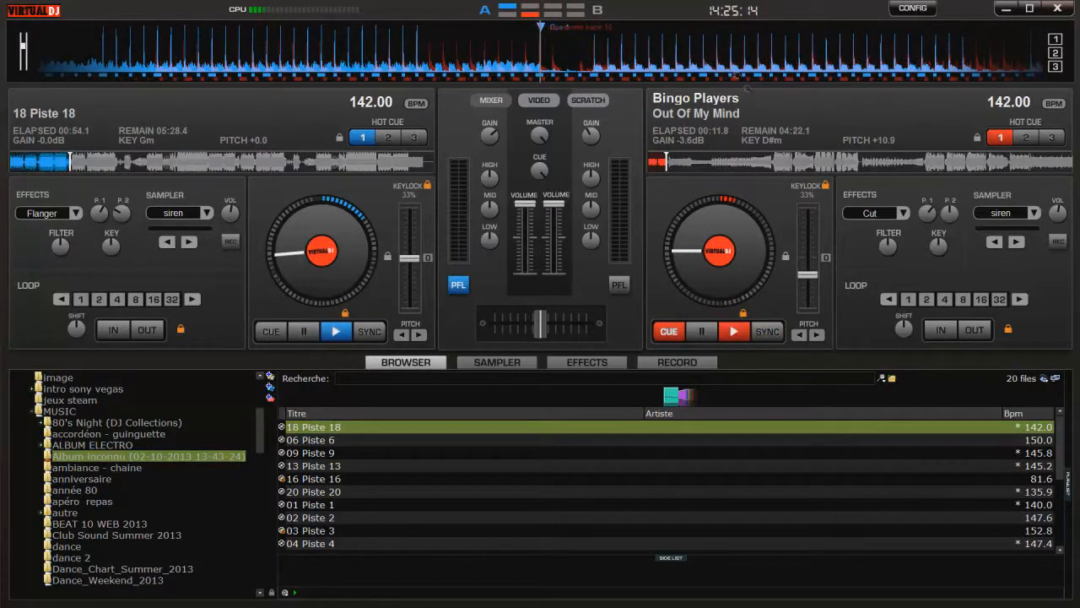
left_click_drag(739, 78, 733, 74)
left_click(731, 331)
left_click(305, 334)
left_click(334, 332)
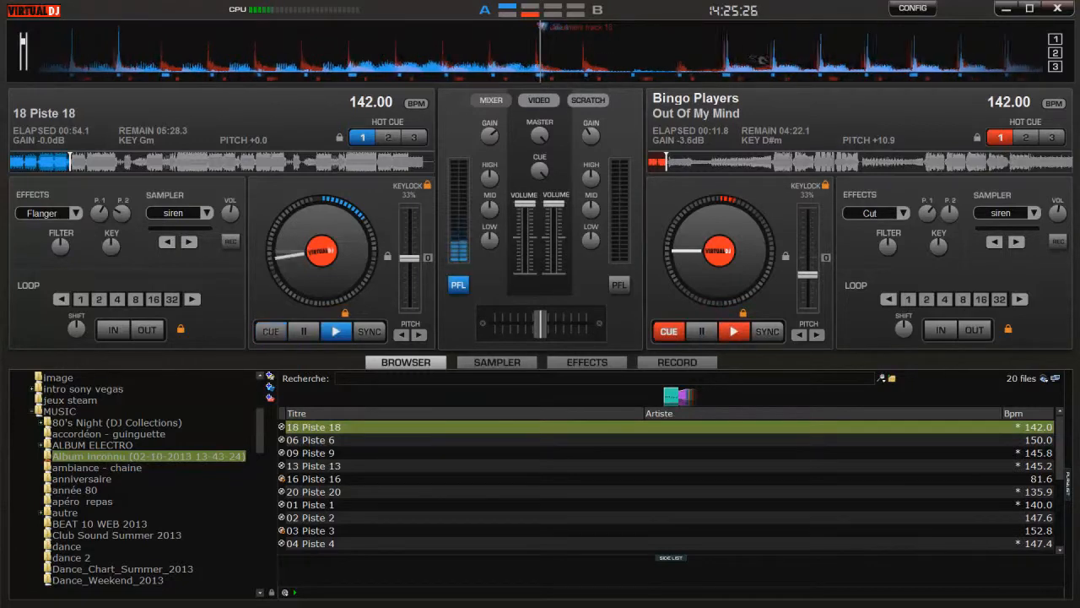
Stop playback, jump to different sections of both tracks' waveforms, and bring each track back to its cue point
key("space")
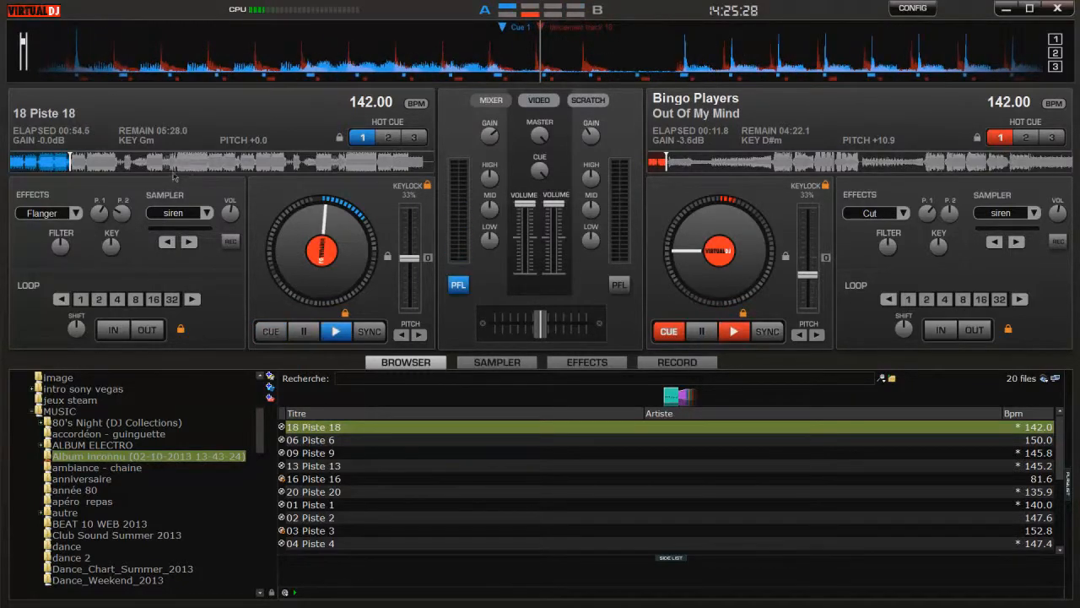
left_click(201, 169)
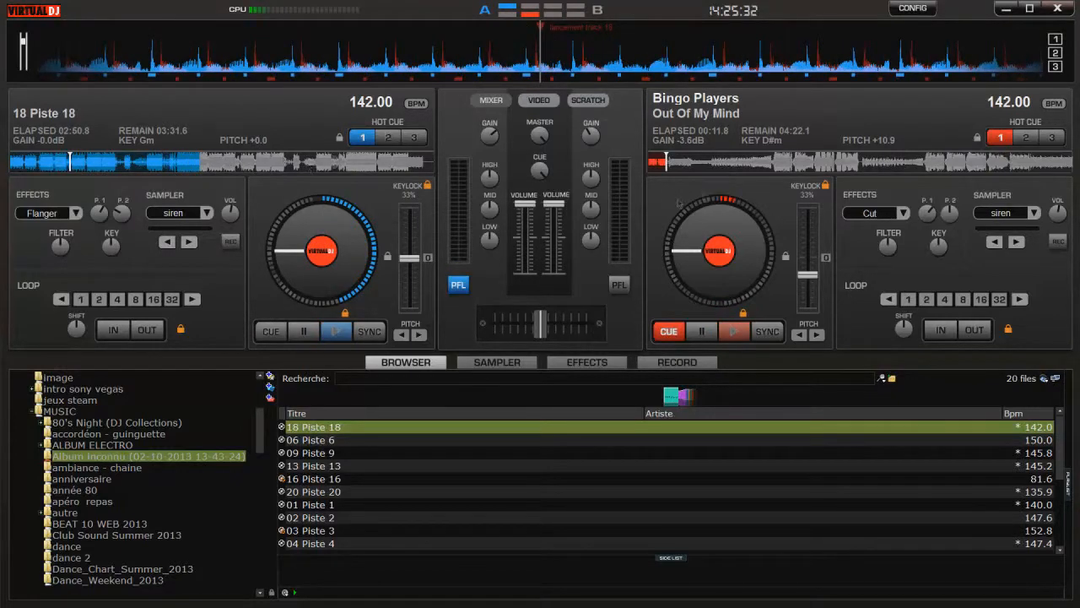
left_click(780, 164)
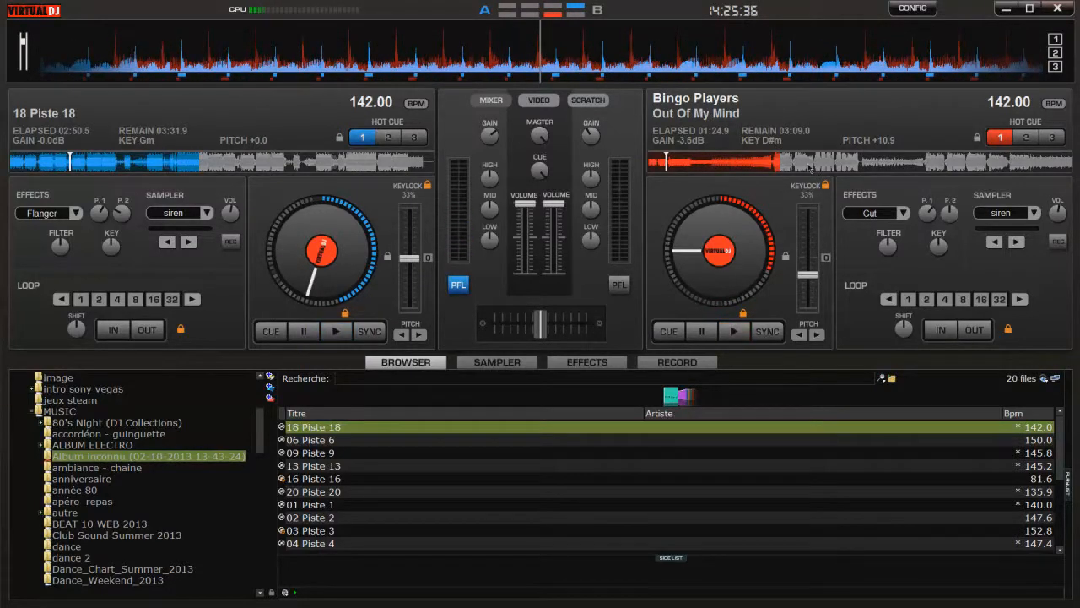
left_click(808, 166)
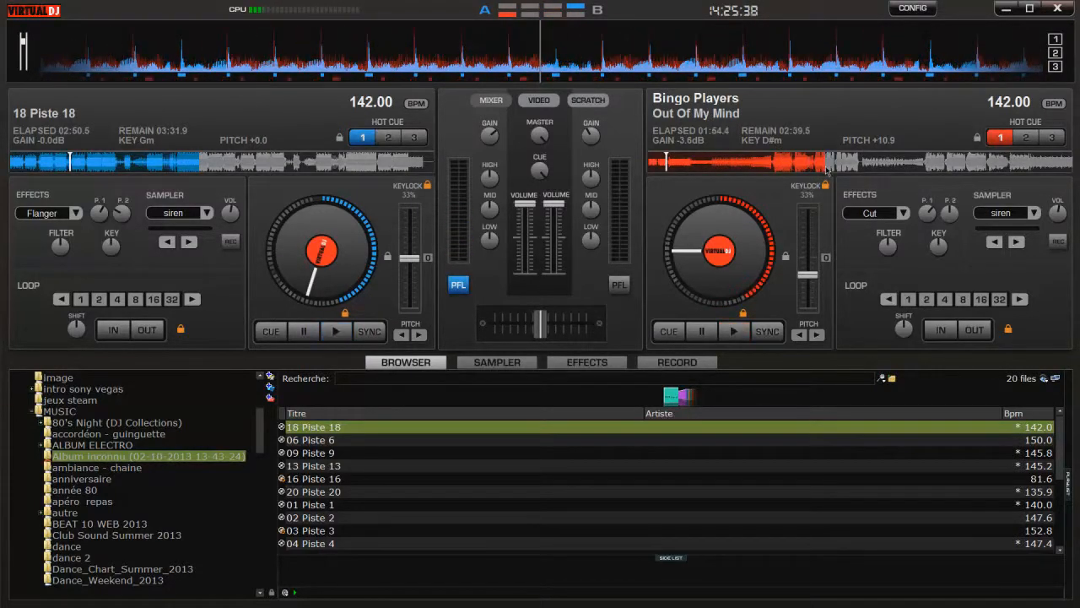
left_click(850, 167)
left_click(931, 169)
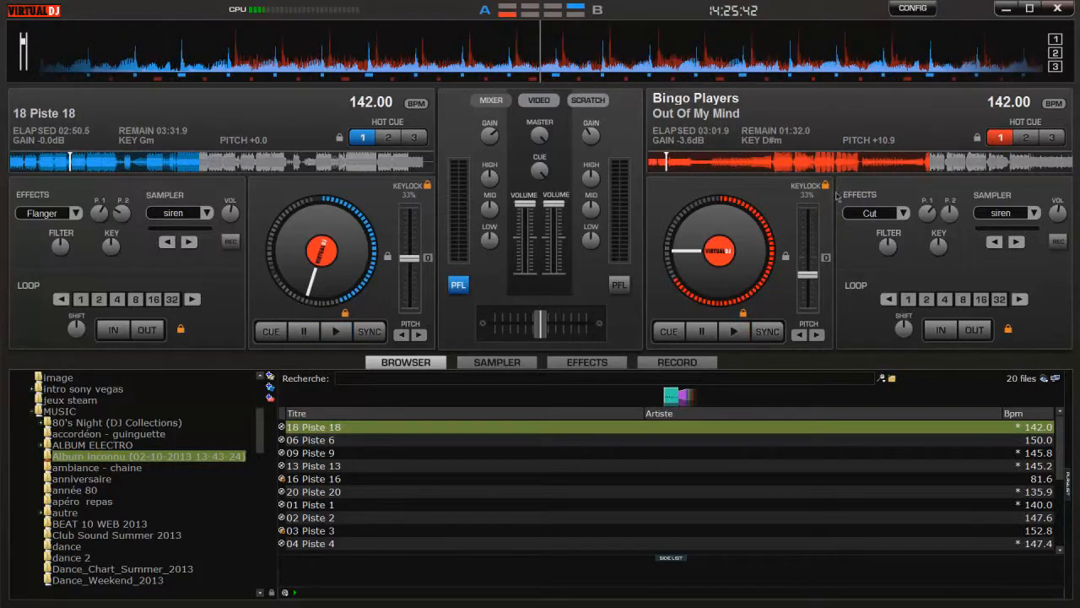
left_click(667, 168)
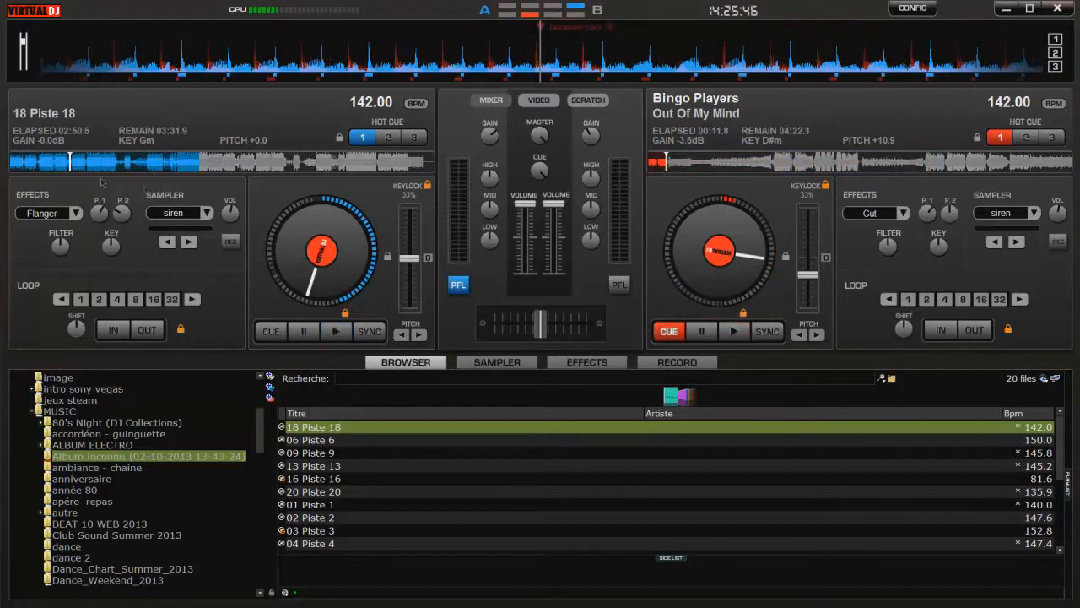
left_click(71, 160)
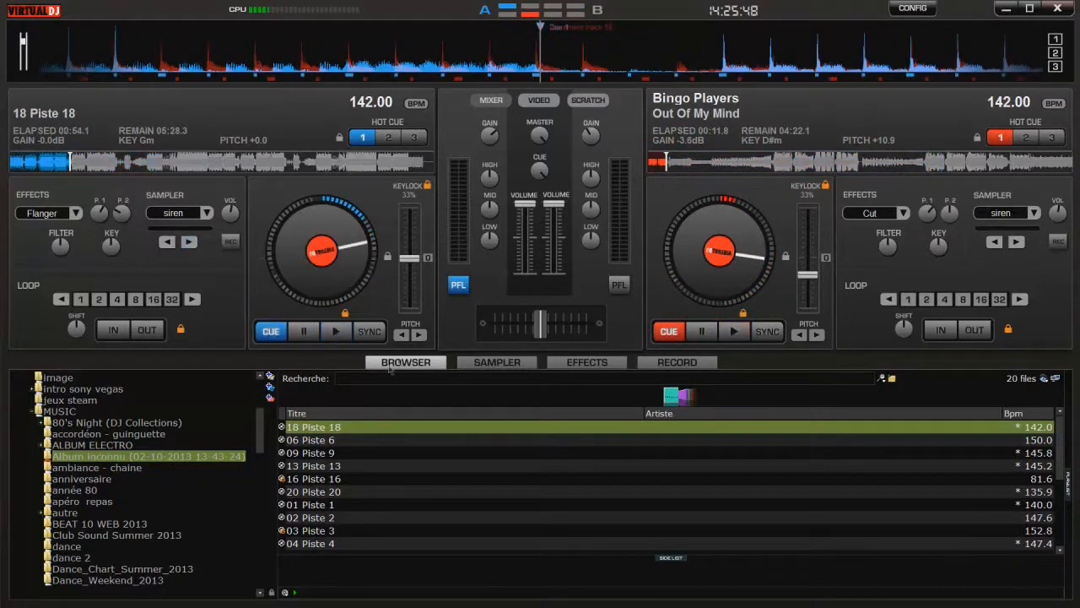
Play Out Of My Mind on deck B and send it back to its cue point
left_click(733, 331)
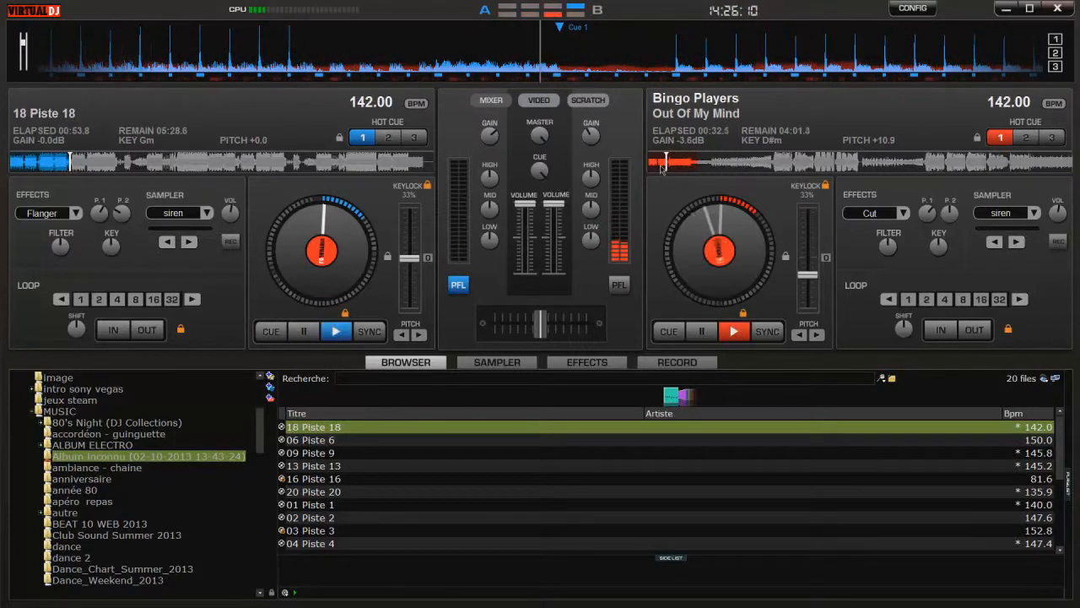
left_click(668, 330)
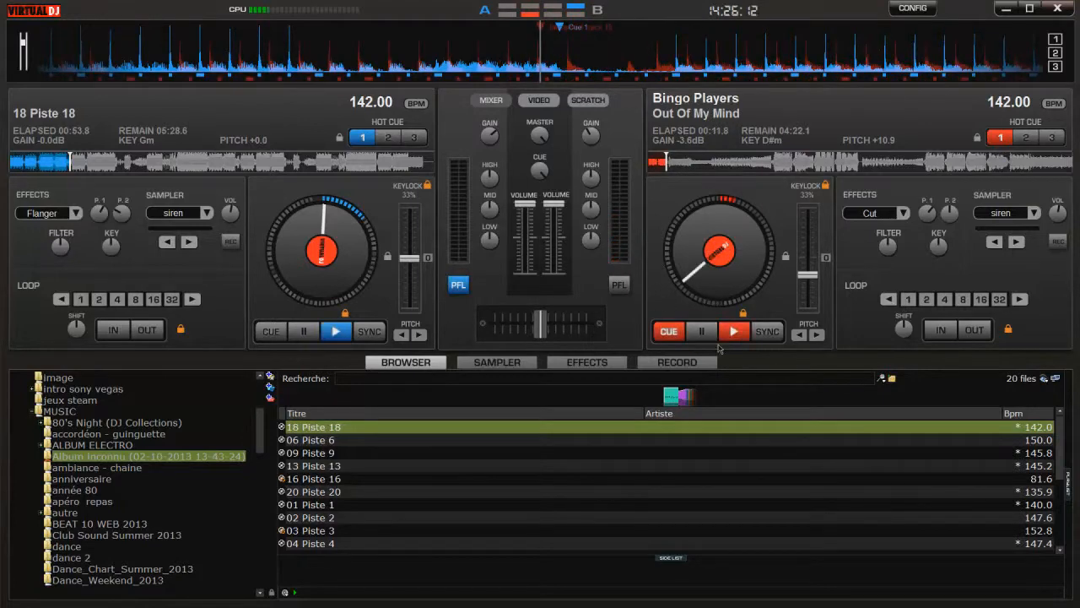
Play Out Of My Mind from its beginning on deck B and lower its pitch to +4.7
left_click(651, 167)
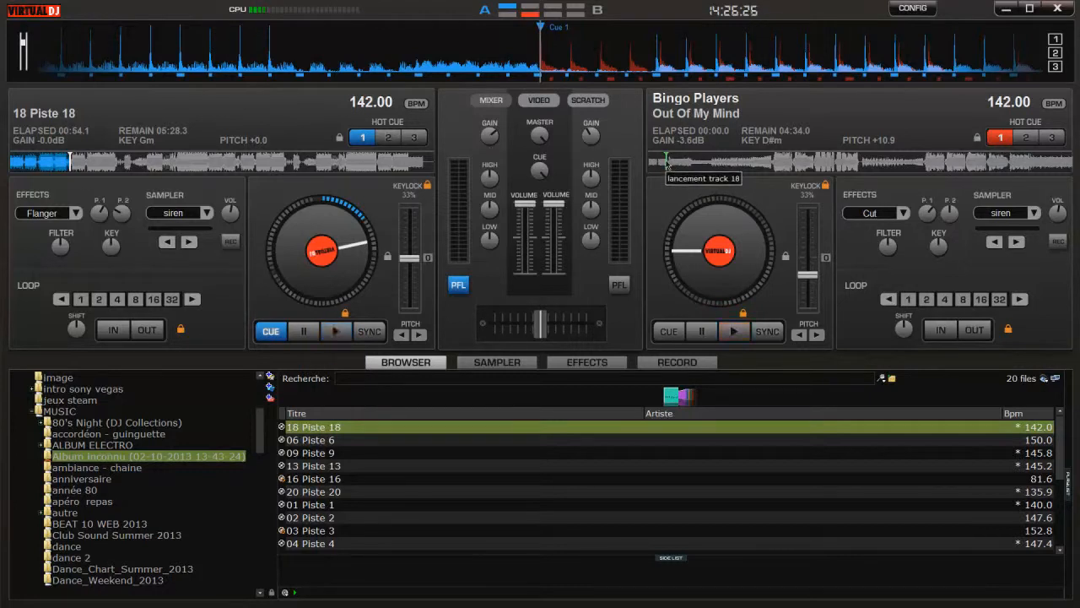
left_click(741, 336)
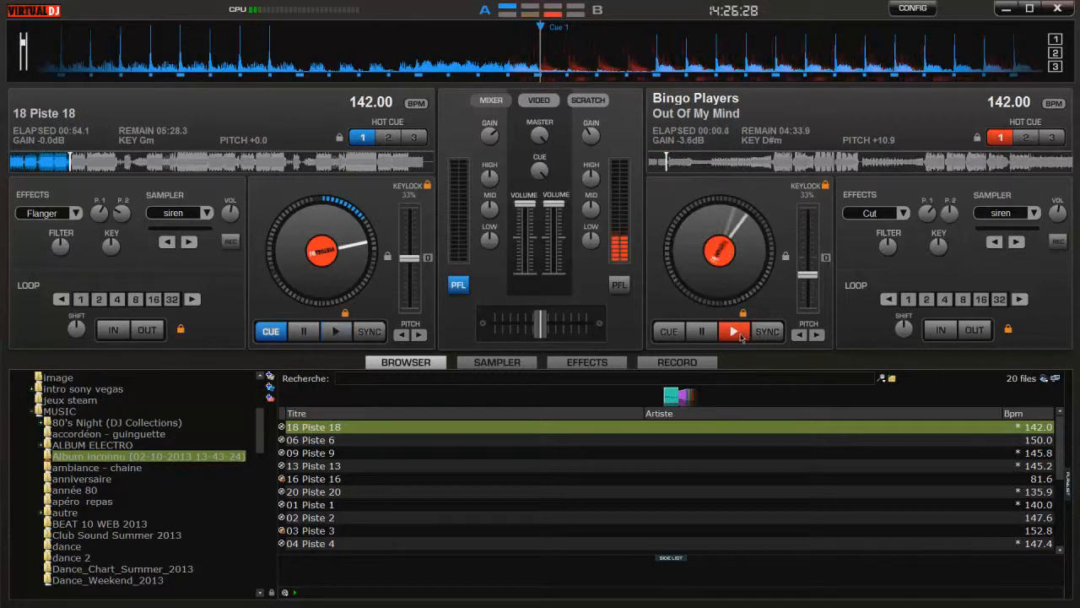
left_click_drag(807, 275, 808, 266)
Start 18 Piste 18 synced to Out Of My Mind's tempo, and switch headphone monitoring to deck B and back to deck A
left_click(368, 332)
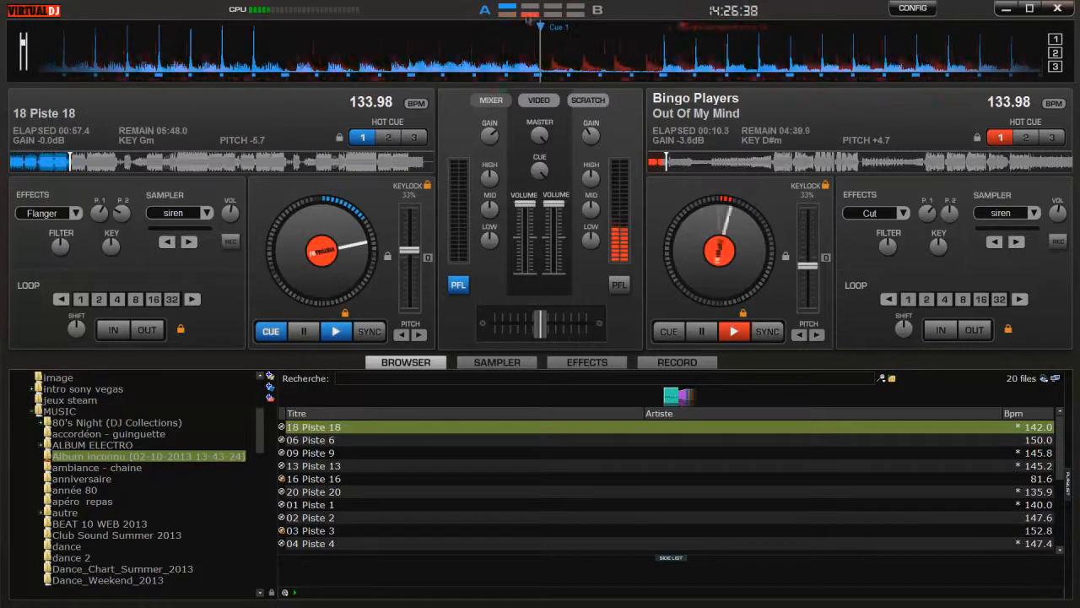
key("space")
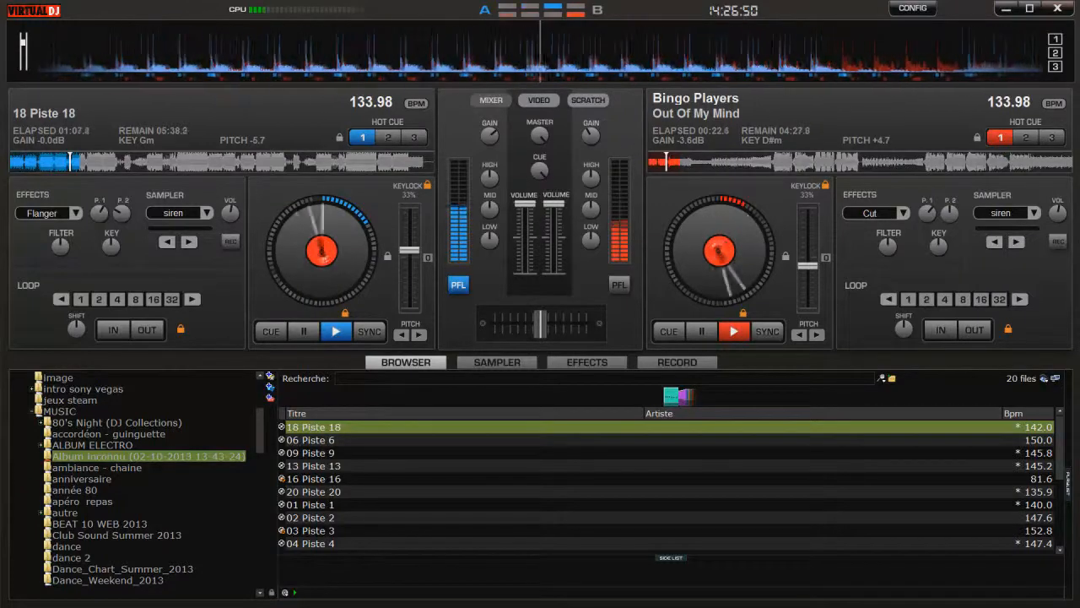
left_click(619, 285)
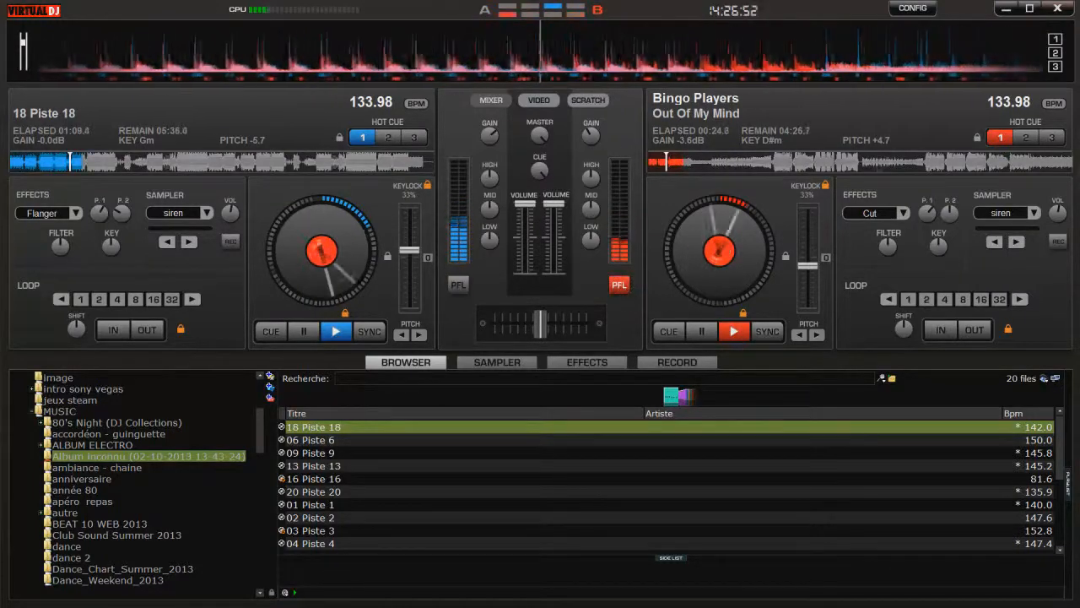
left_click(458, 285)
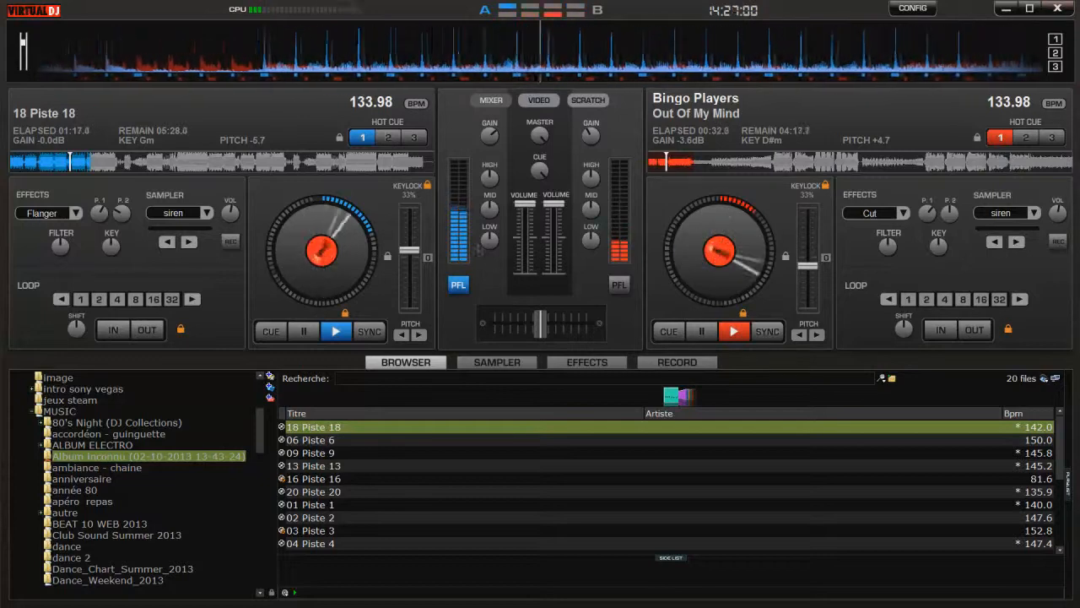
Set 18 Piste 18's pitch to -4.7 while it plays, and sync Out Of My Mind to its tempo
left_click_drag(412, 251, 415, 253)
scroll(416, 253, "down", 3)
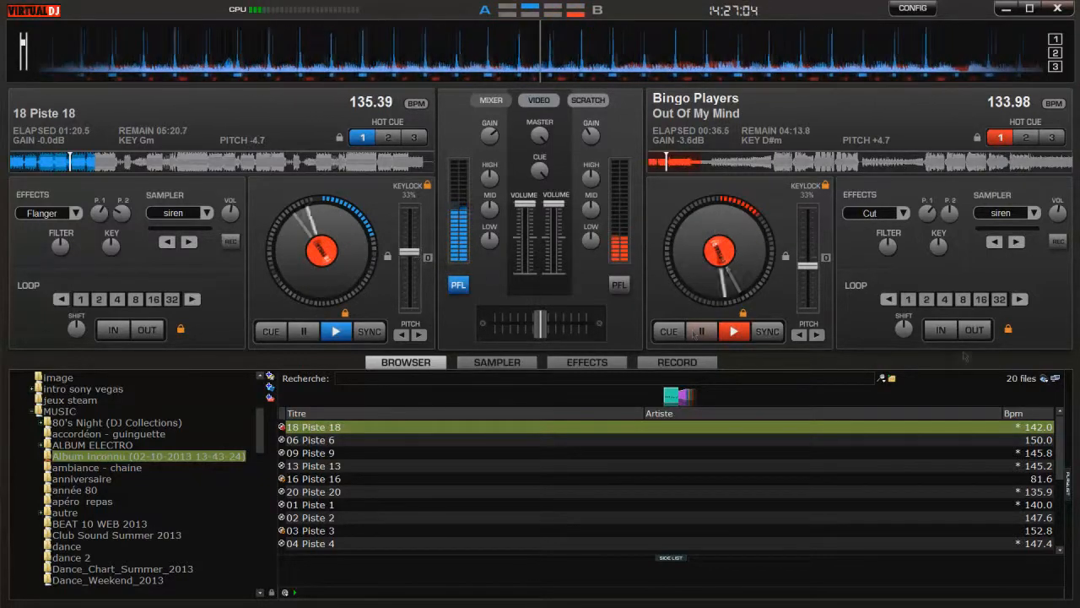
left_click(768, 331)
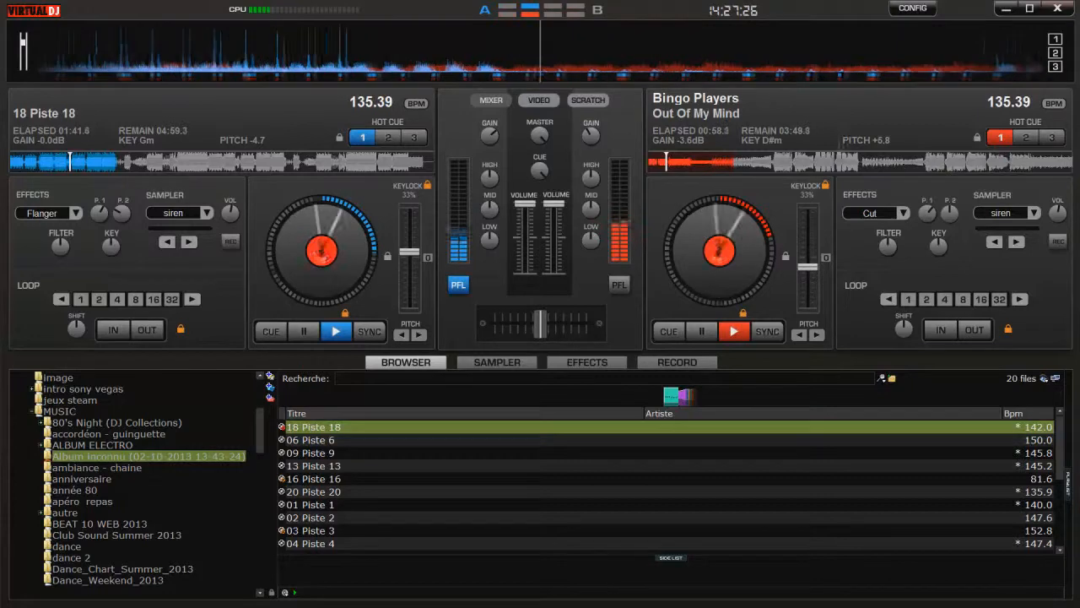
Stop Out Of My Mind and 18 Piste 18 and return both tracks to their cue points
left_click(706, 334)
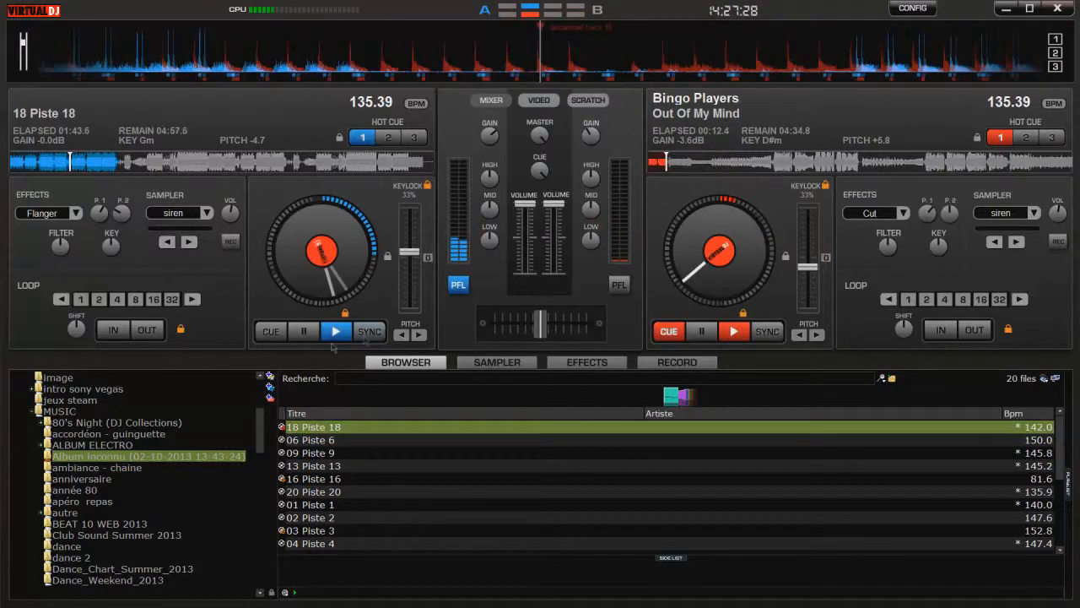
left_click(305, 337)
left_click(306, 337)
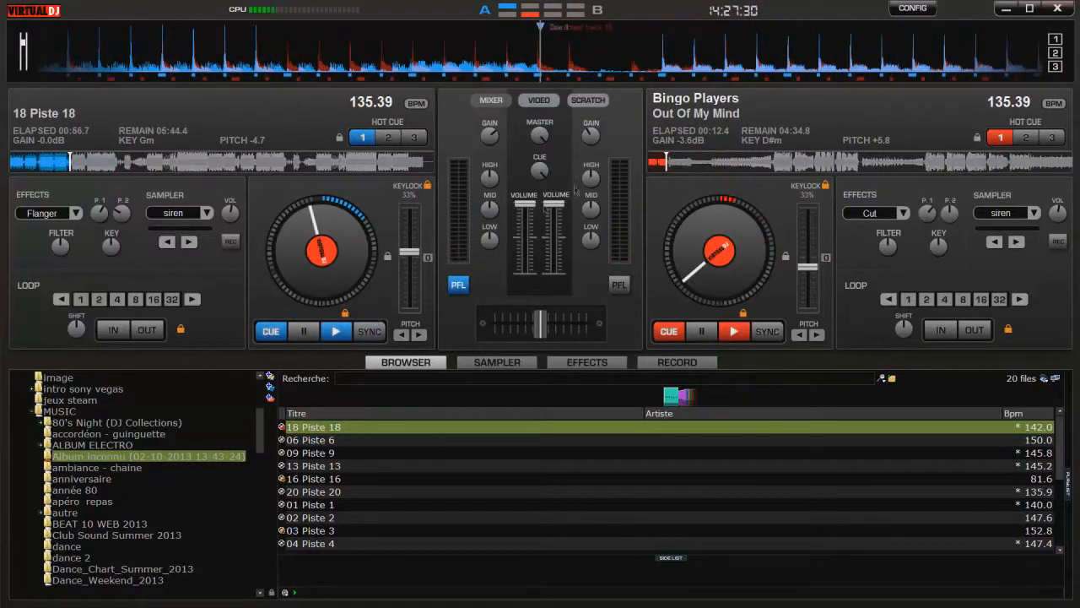
Jump Out Of My Mind to its start and to about 01:37, monitor deck B in the headphones, and scrub its waveform
left_click(649, 171)
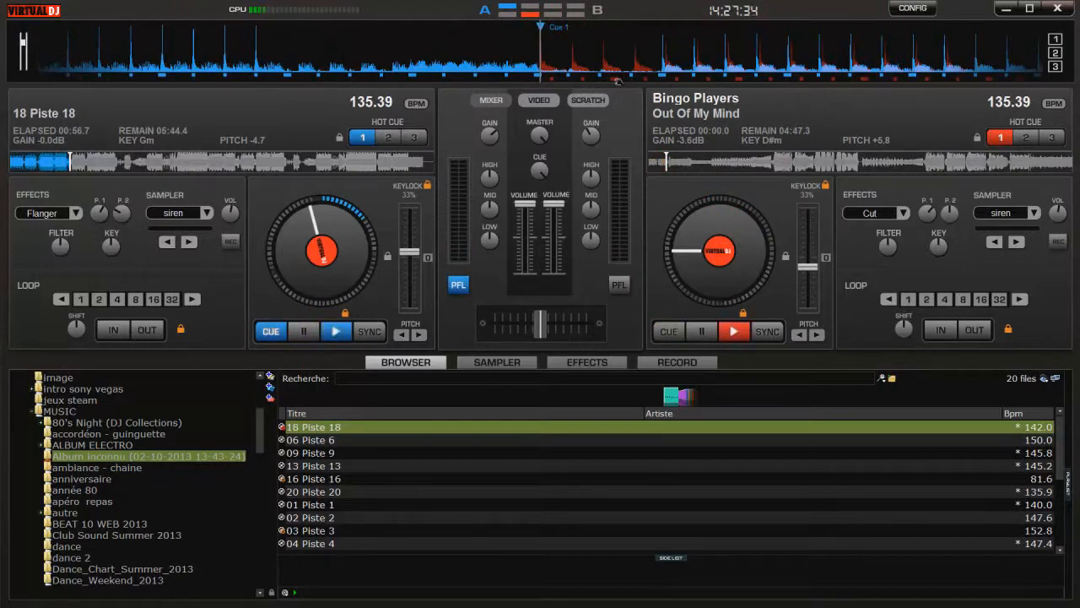
left_click(793, 174)
left_click(620, 284)
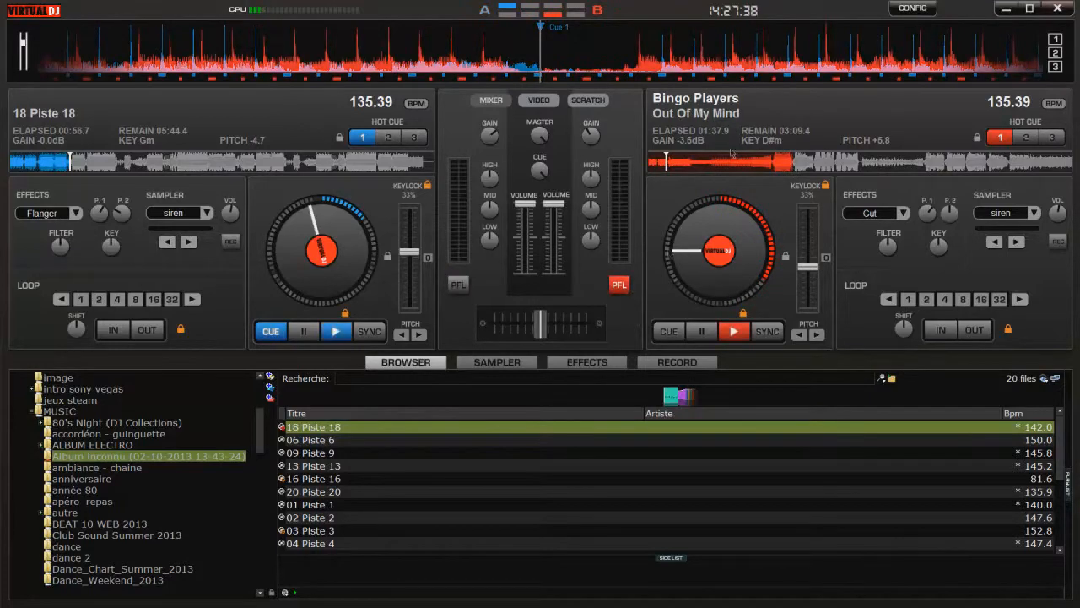
mouse_move(742, 55)
left_mouse_down()
mouse_move(724, 65)
mouse_move(688, 57)
left_mouse_up()
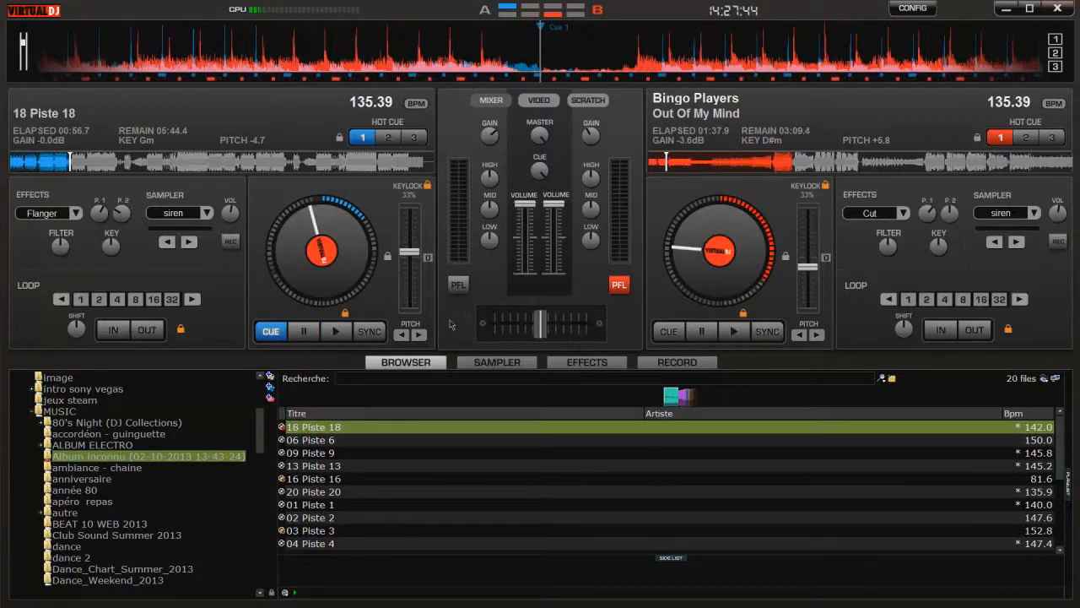
Search the library for bingo, load Rattle (Original Mix) onto deck A, and replace it with Out Of My Mind
left_click(419, 377)
type("bingo")
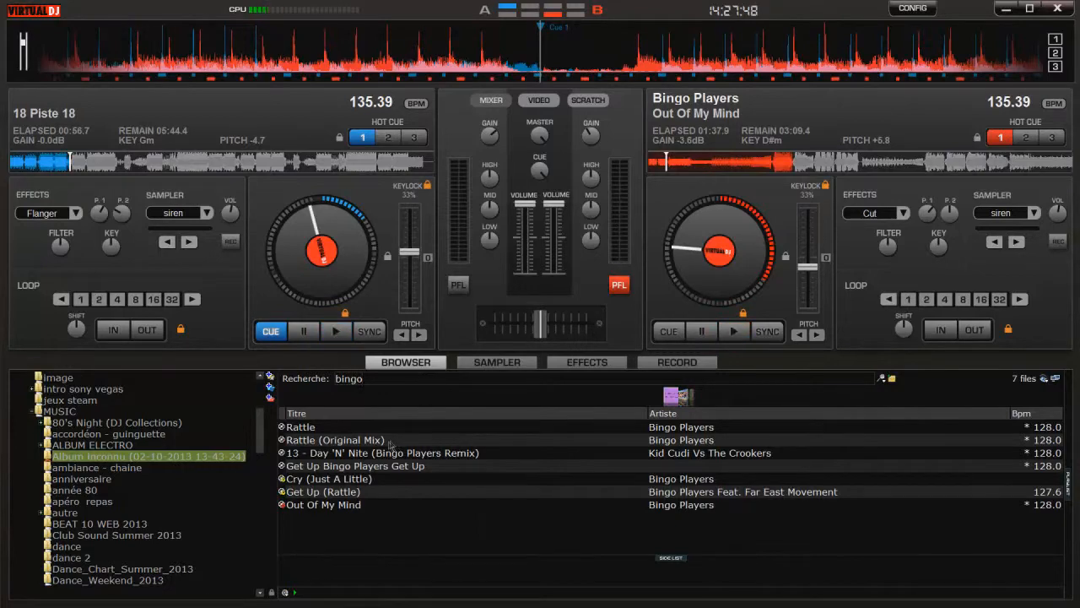
left_click_drag(391, 441, 316, 249)
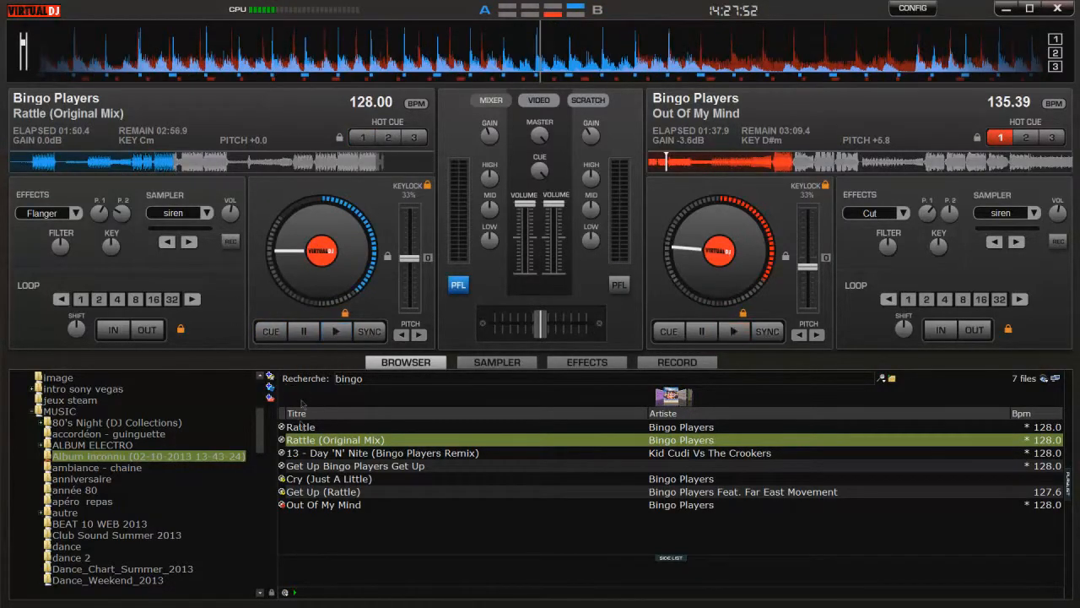
left_click_drag(330, 506, 315, 243)
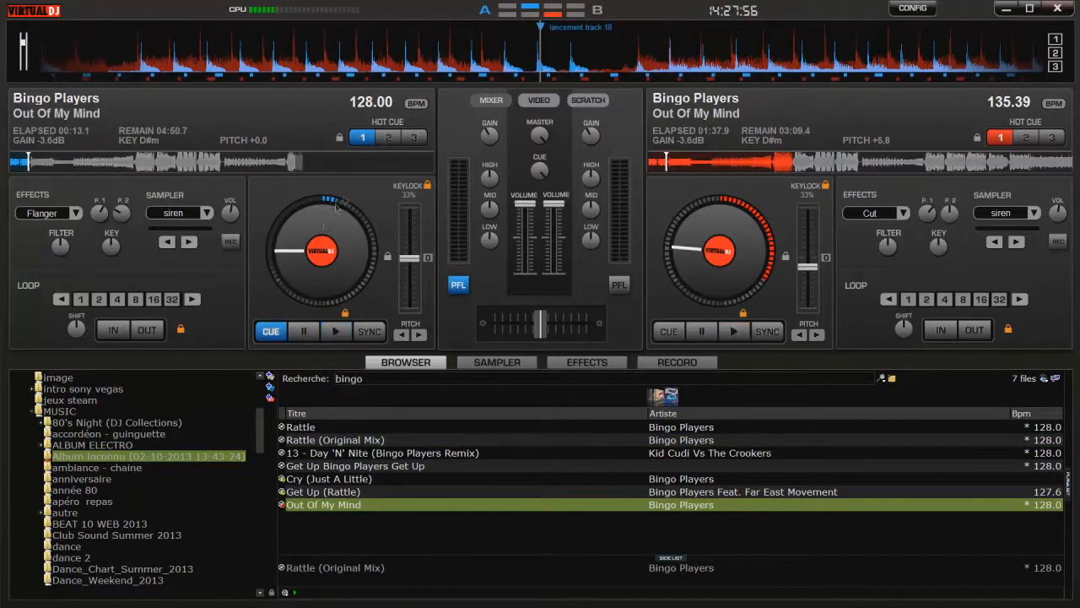
Jump through successive sections of Out Of My Mind's waveform on deck A, ending at about 03:58
left_click(211, 167)
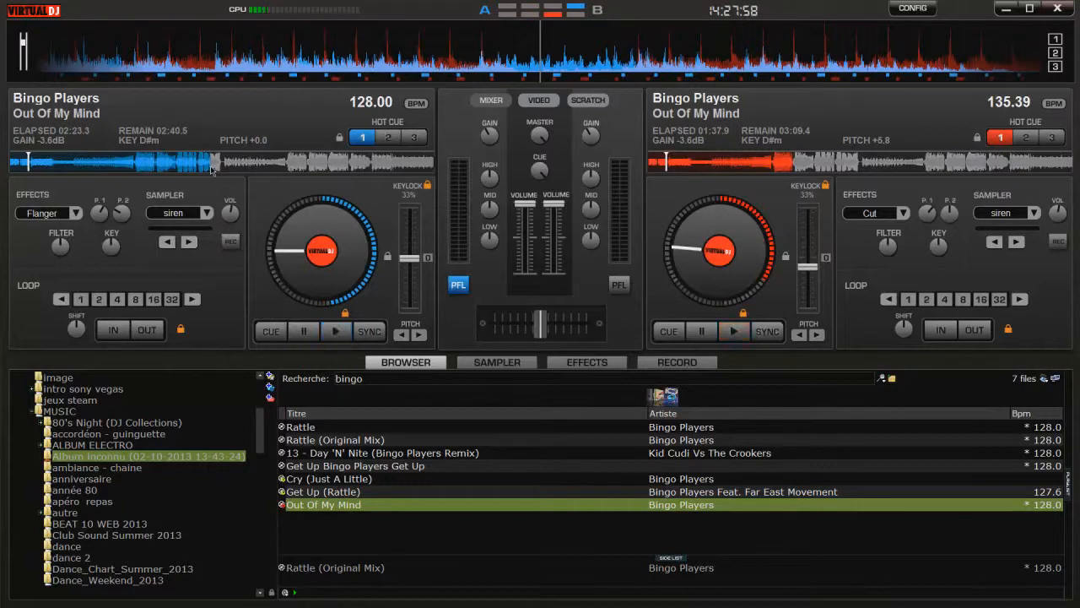
left_click(292, 165)
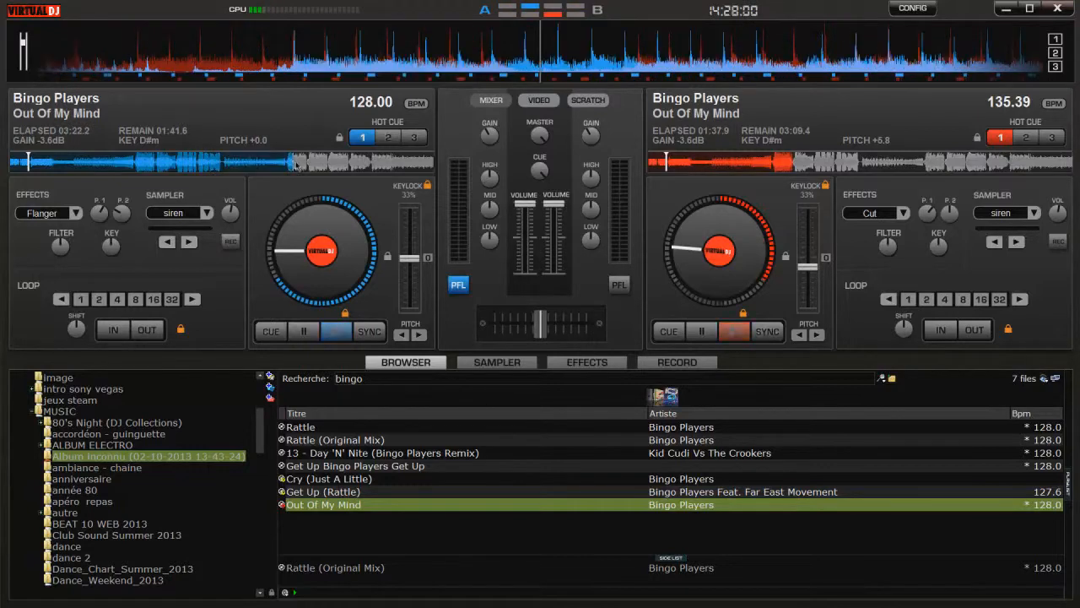
left_click(304, 167)
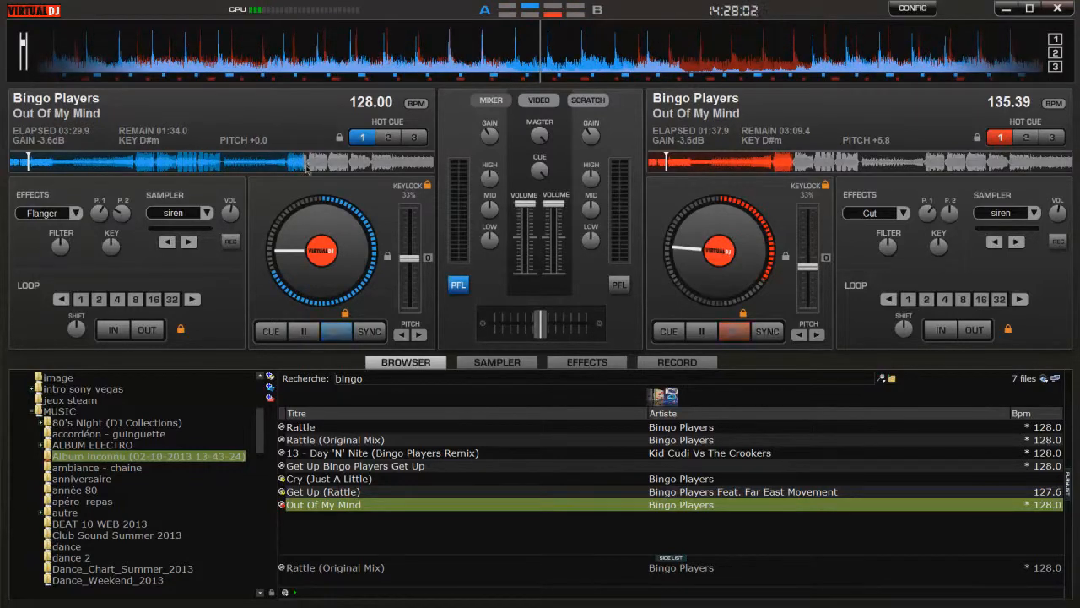
left_click(343, 171)
Adjust the beat phase of deck A's Out Of My Mind to an earlier setting in its BPM adjustment dialog
left_click(413, 103)
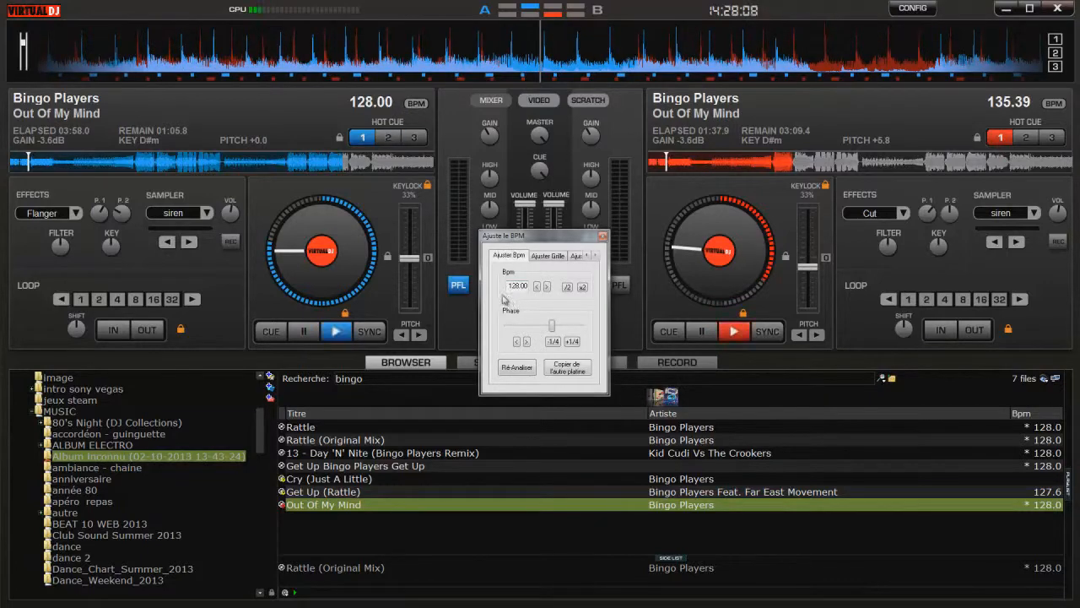
left_click_drag(552, 327, 529, 333)
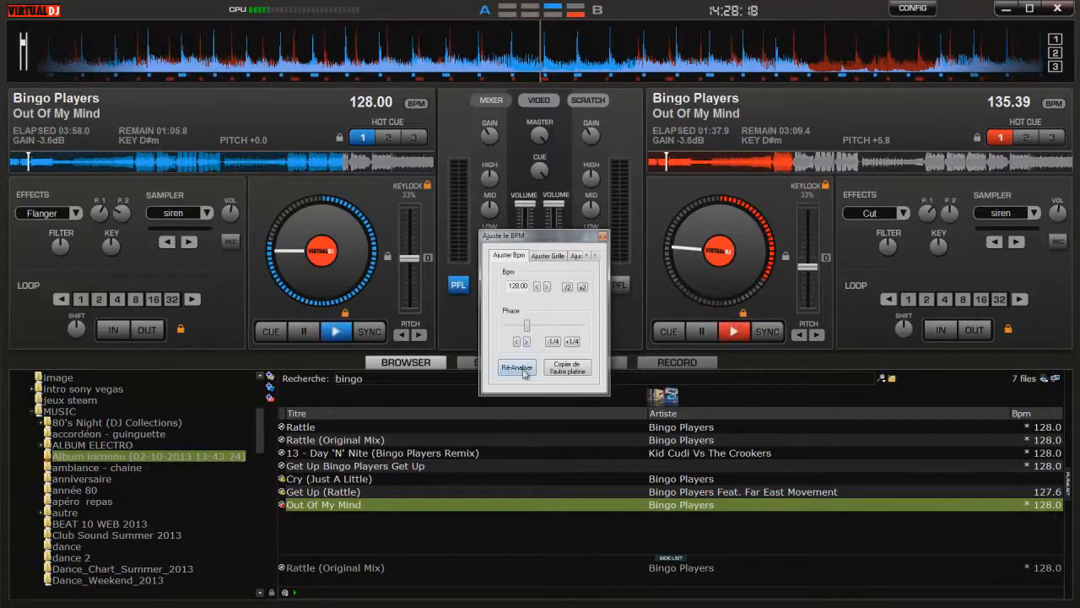
left_click(603, 237)
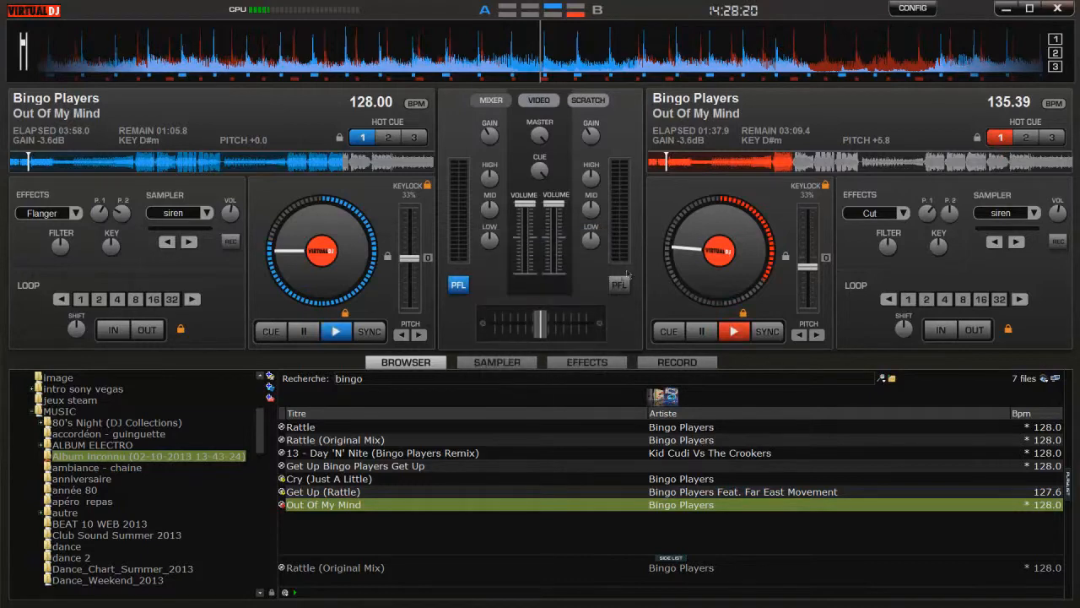
Monitor deck B, scrub its waveform slightly back, and sync deck A's Out Of My Mind to deck B's tempo
left_click(617, 289)
left_click_drag(746, 76, 789, 72)
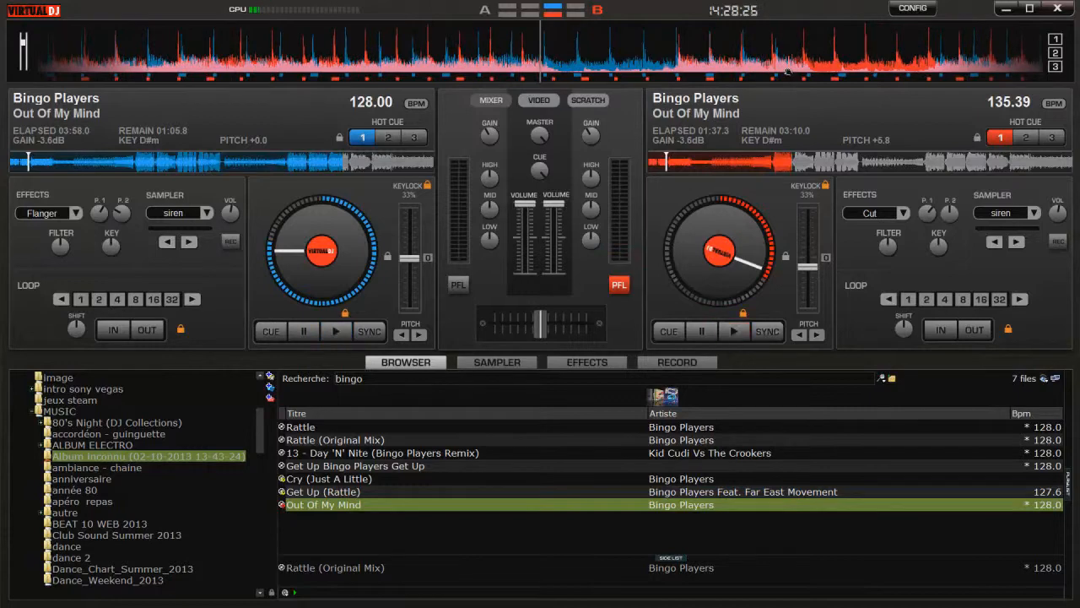
left_click(368, 332)
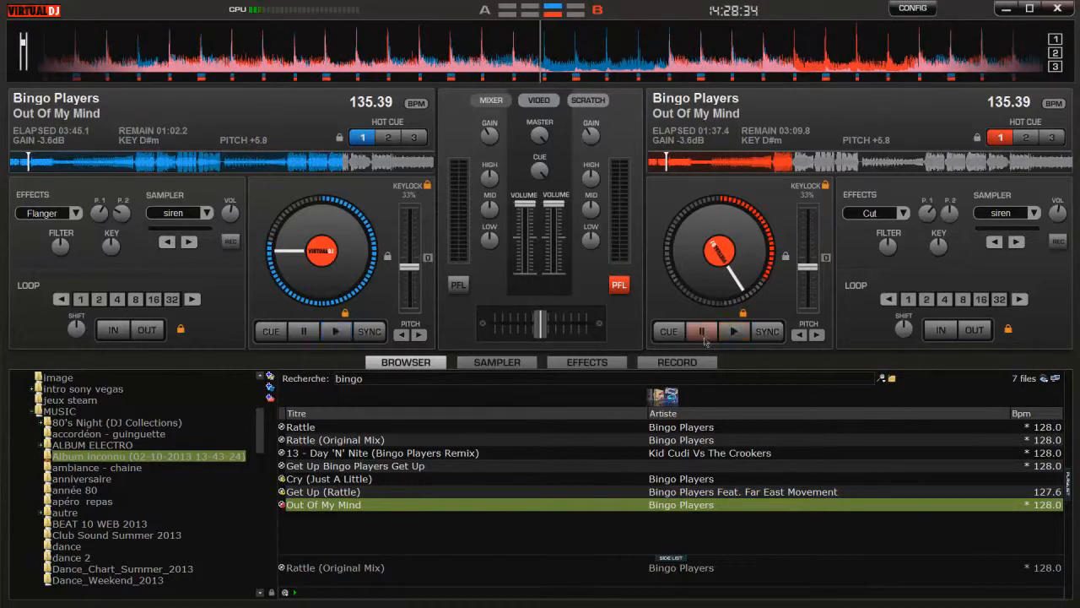
Play deck B from the track's start with deck A placed at its cue point, and switch headphone monitoring to deck A
left_click(656, 157)
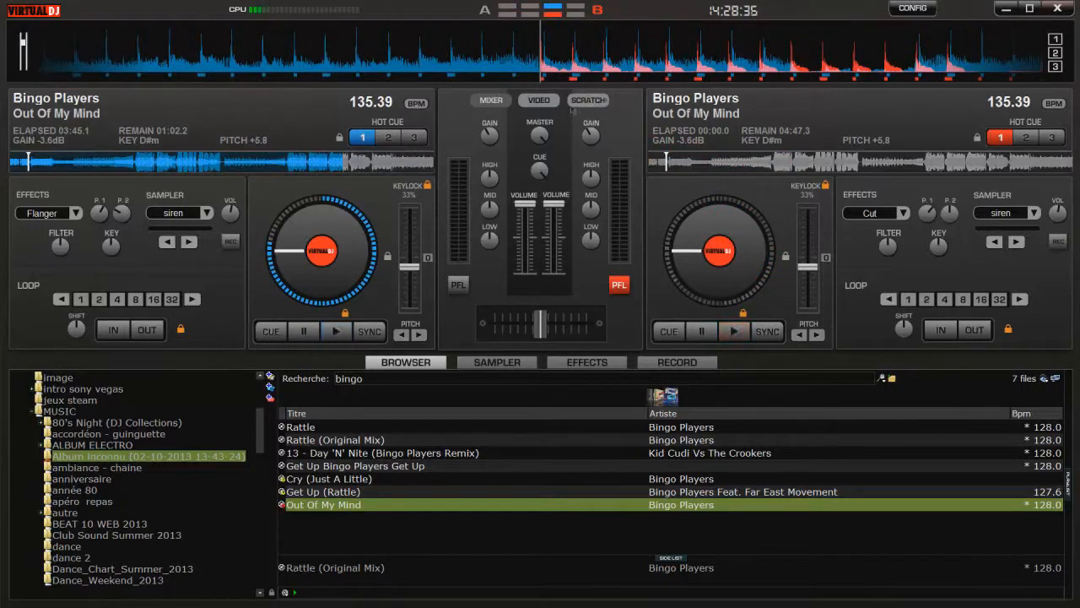
left_click(28, 166)
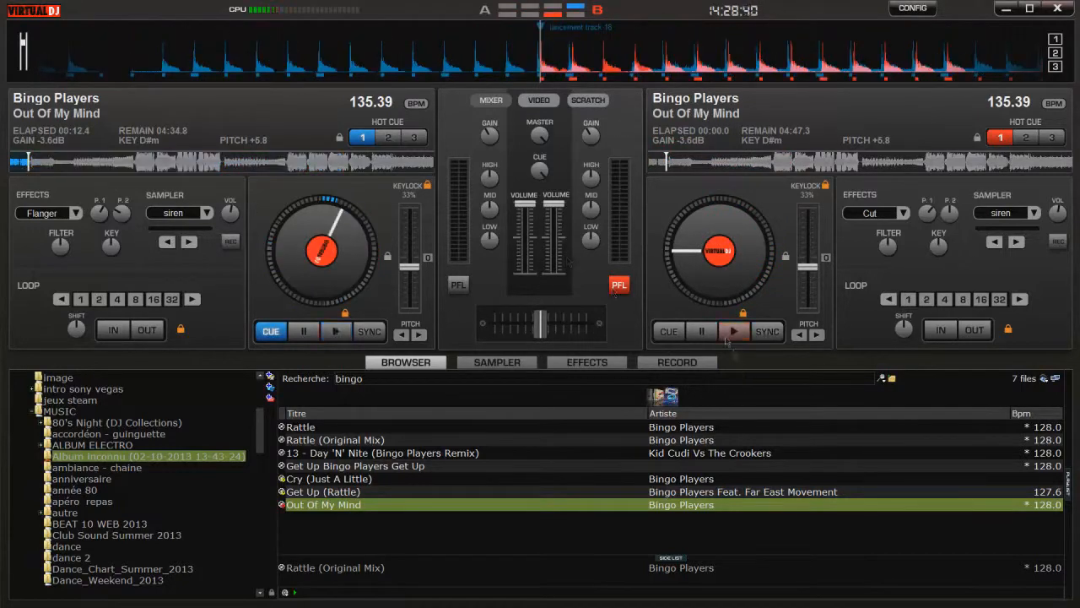
left_click(735, 332)
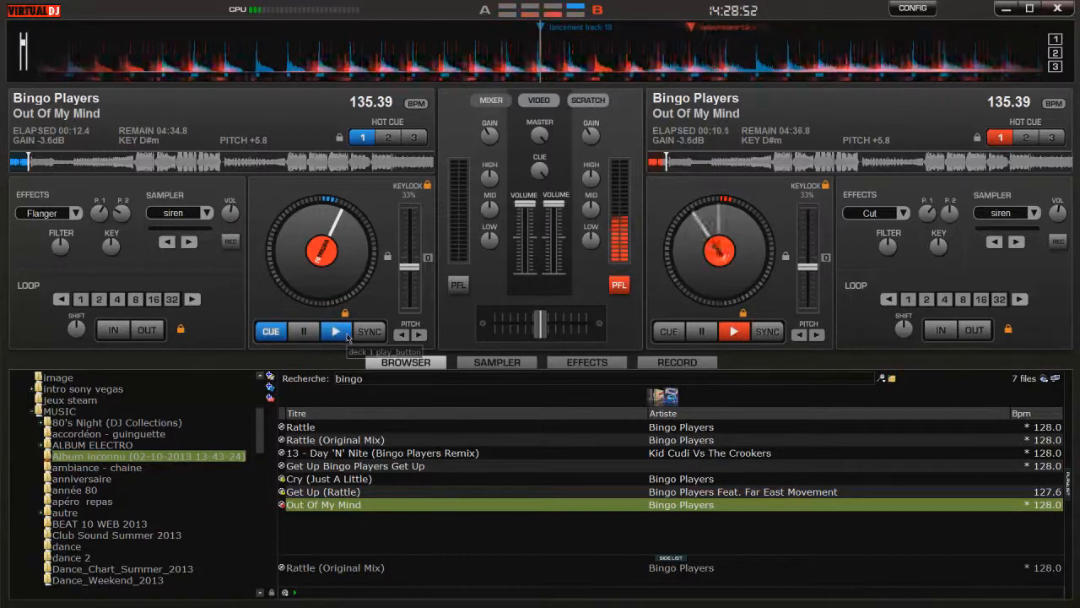
left_click(462, 288)
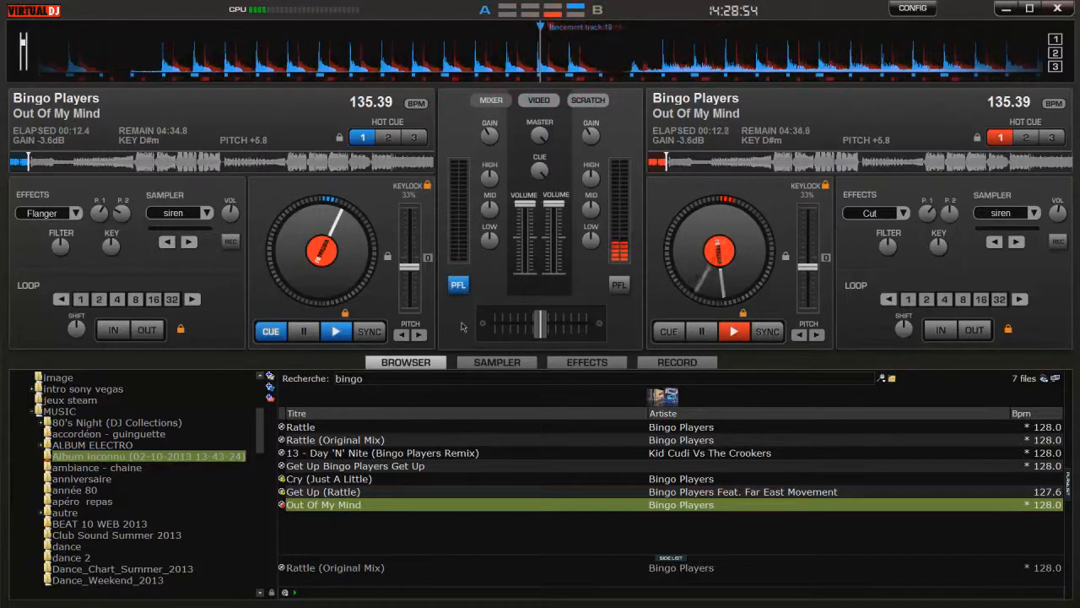
Return both decks to their cue points, replay deck B from its start, and launch deck A in time with it
left_click(305, 330)
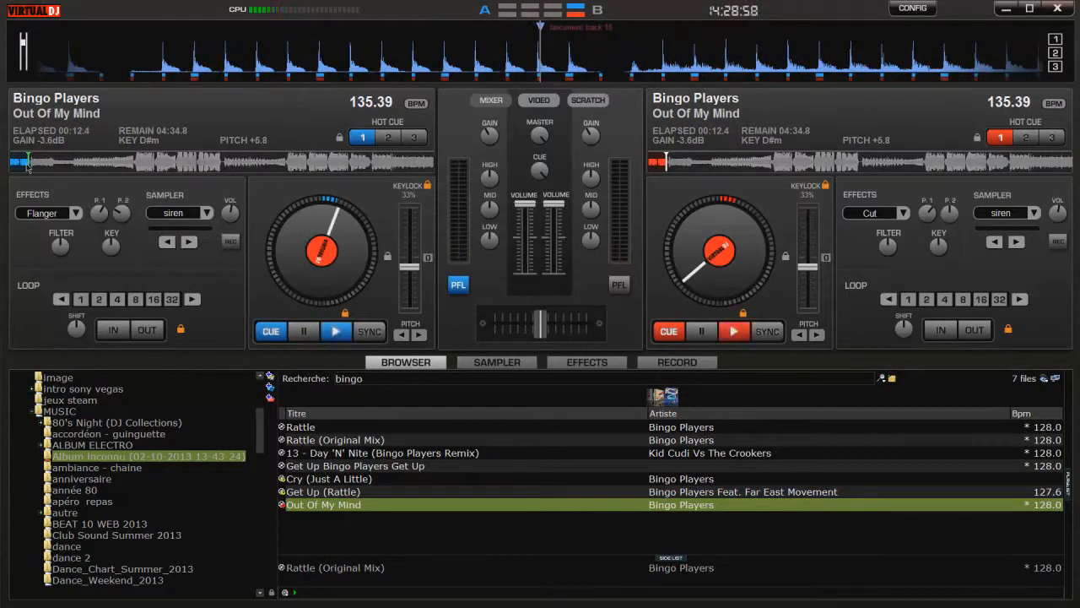
left_click(641, 167)
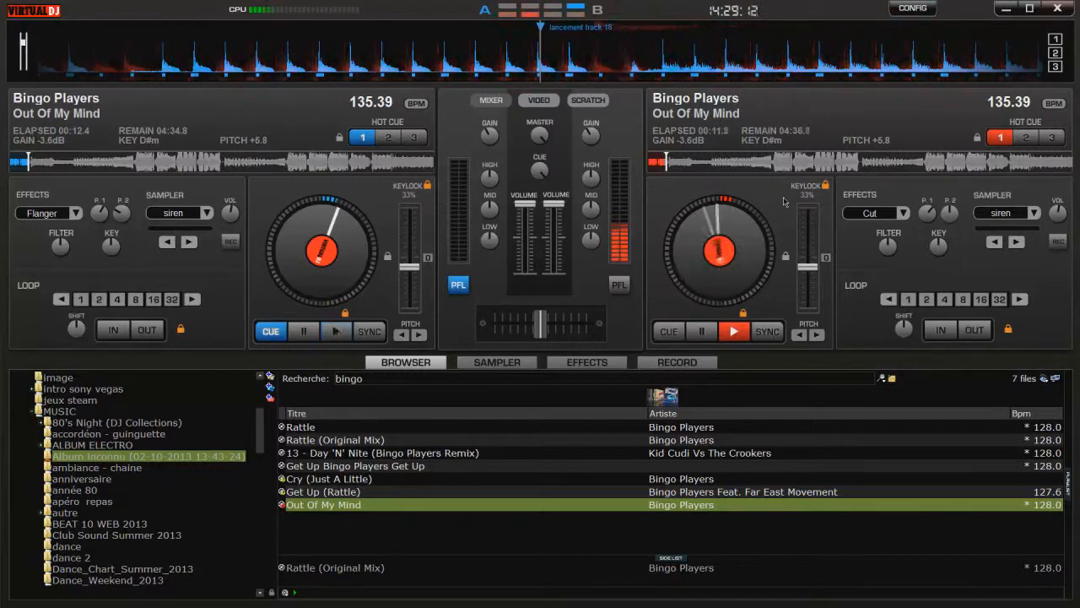
key("space")
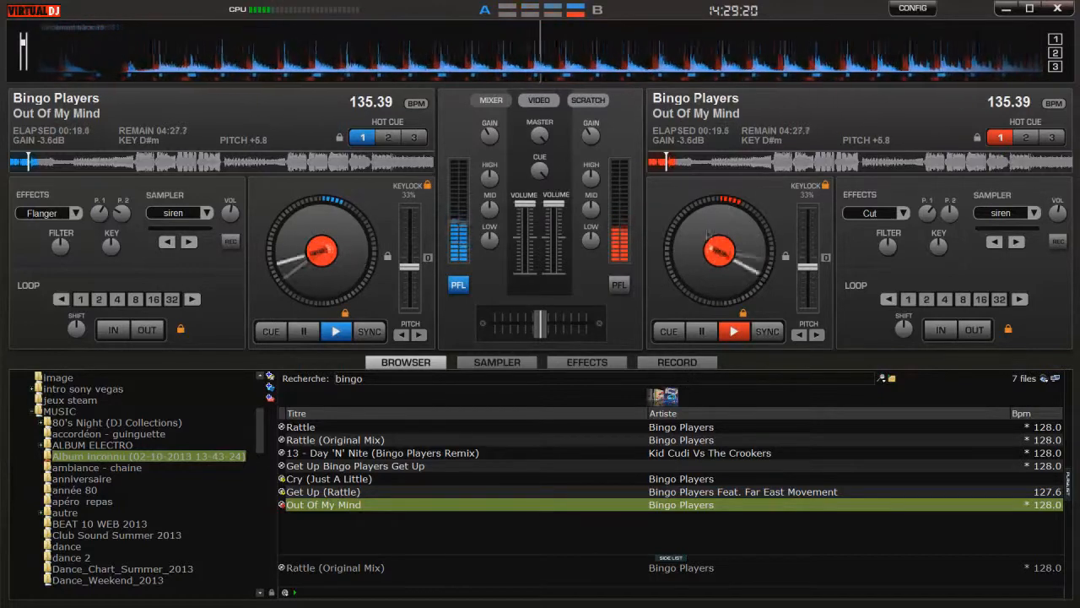
Stop both copies of Out Of My Mind, replay deck B from its start, and return both decks to their cue points
left_click(707, 337)
left_click(707, 336)
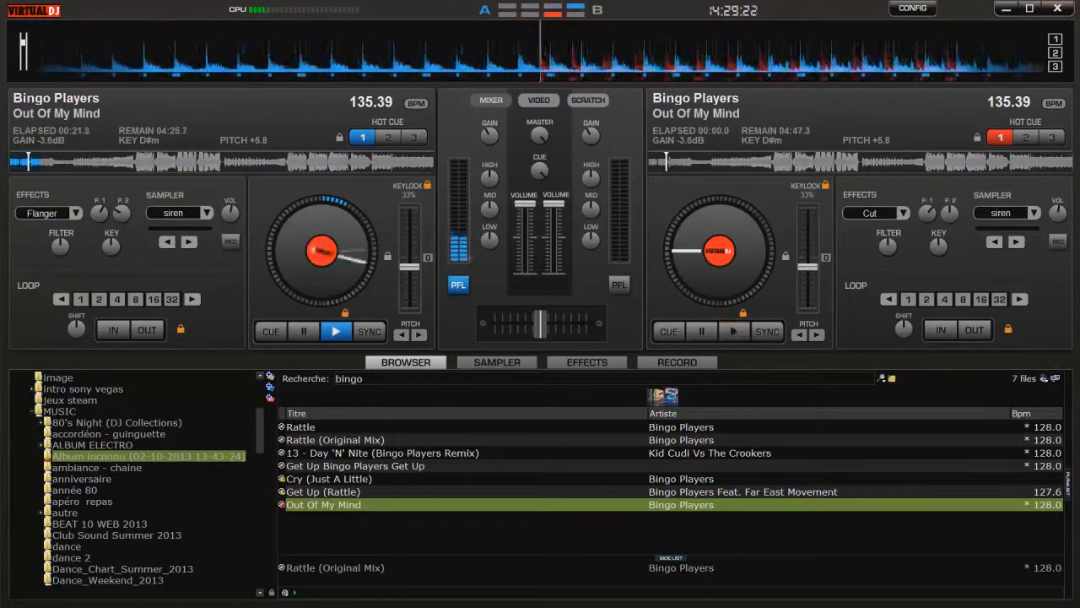
left_click(19, 167)
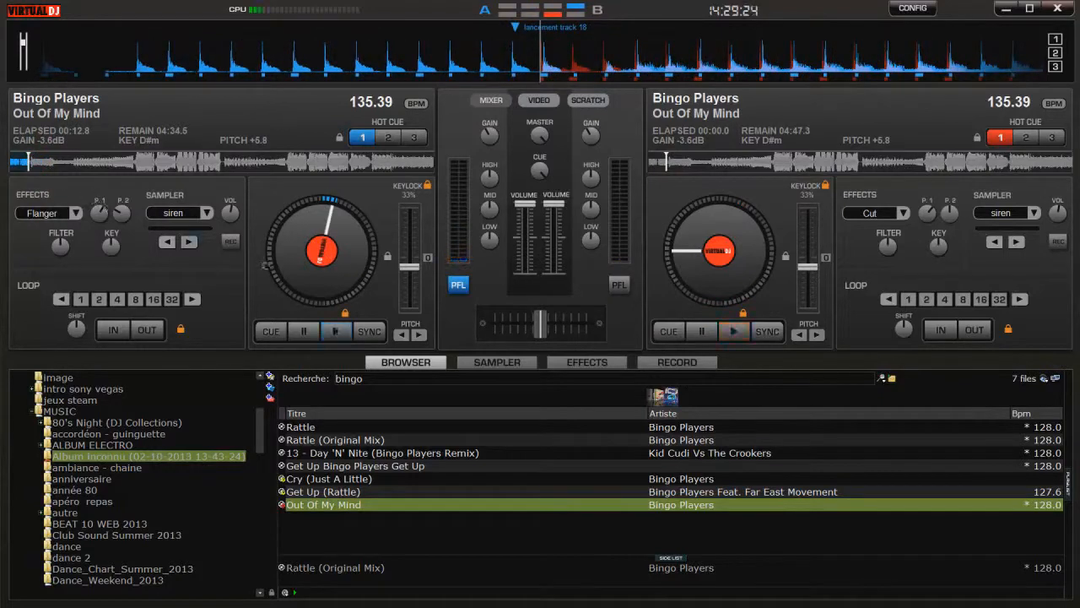
left_click(303, 331)
left_click(303, 331)
left_click(305, 329)
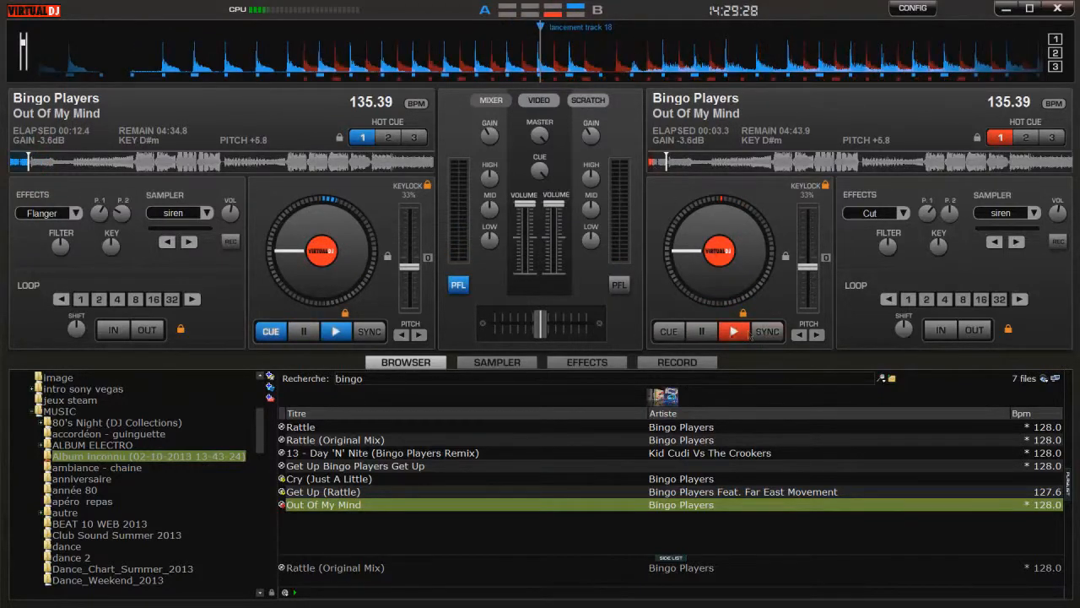
left_click(705, 332)
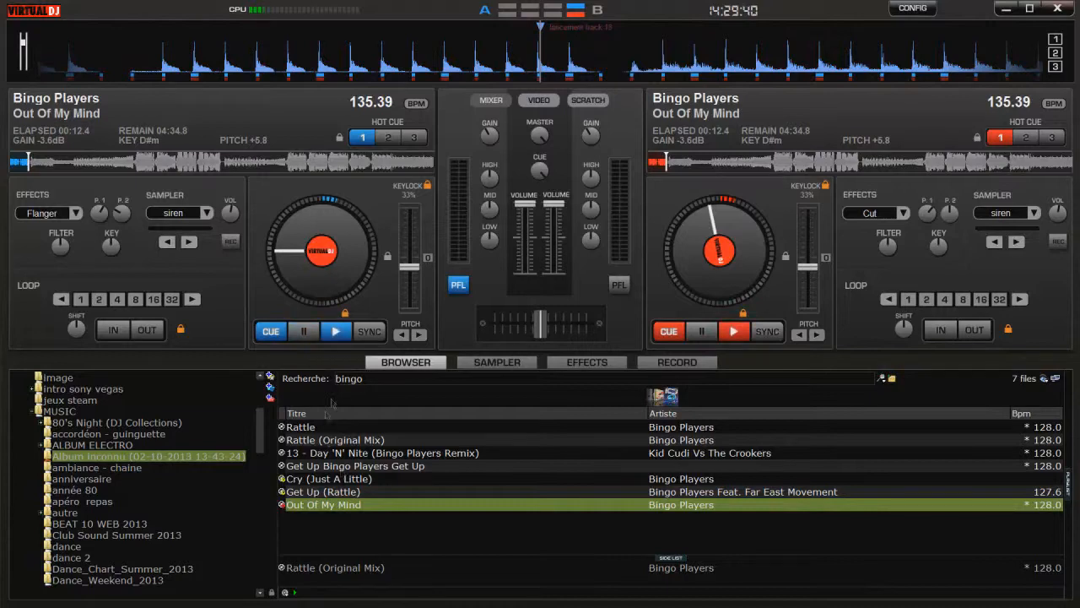
Clear the track search and load 18 Piste 18 from the Album inconnu folder onto deck A
left_click(381, 379)
scroll(360, 505, "down", 2)
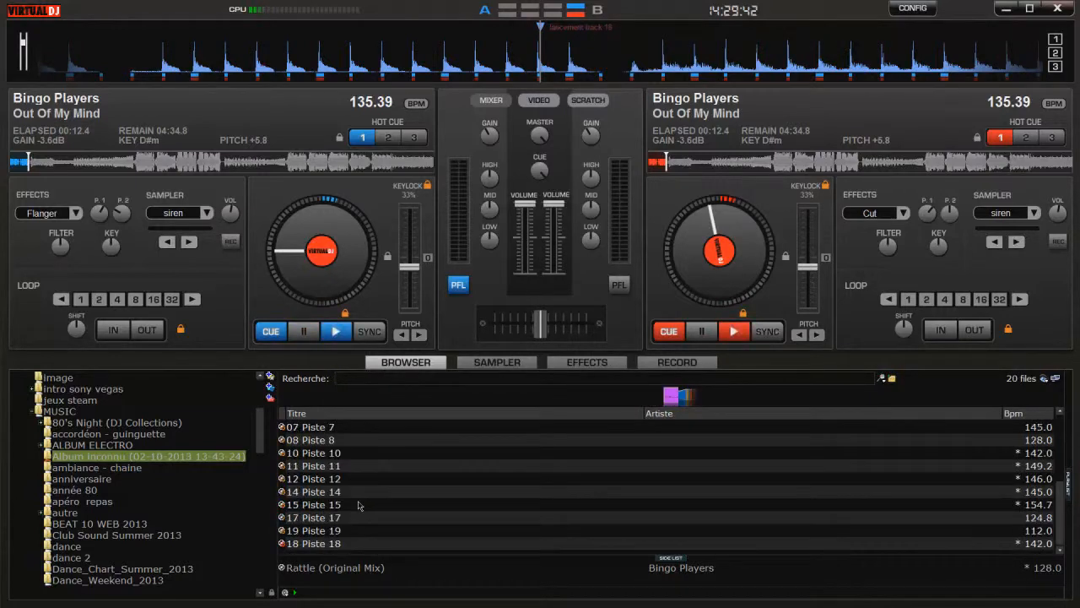
left_click_drag(343, 542, 346, 412)
mouse_move(348, 321)
left_mouse_down()
mouse_move(340, 388)
mouse_move(346, 321)
left_mouse_up()
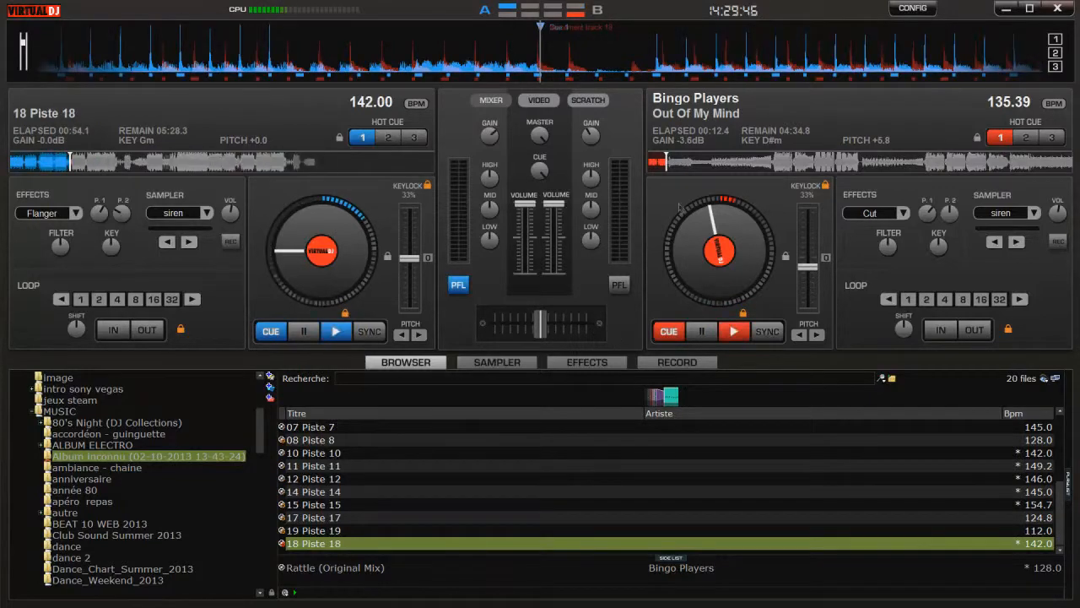
Replay deck B from near its start and launch 18 Piste 18 on deck A from its cue point, synced at 135.39 BPM
left_click_drag(721, 202, 687, 222)
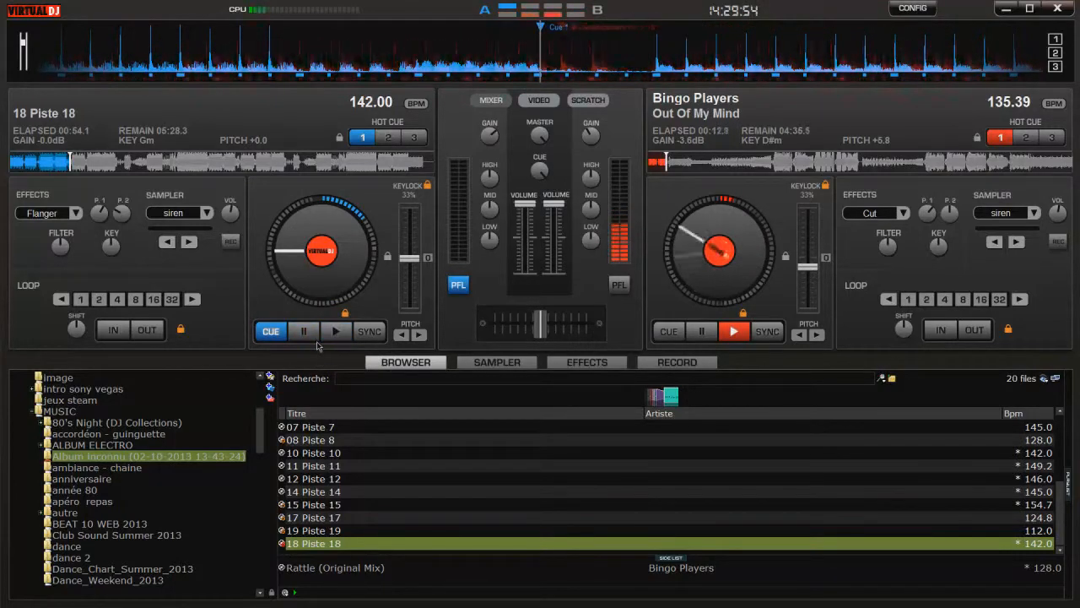
key("space")
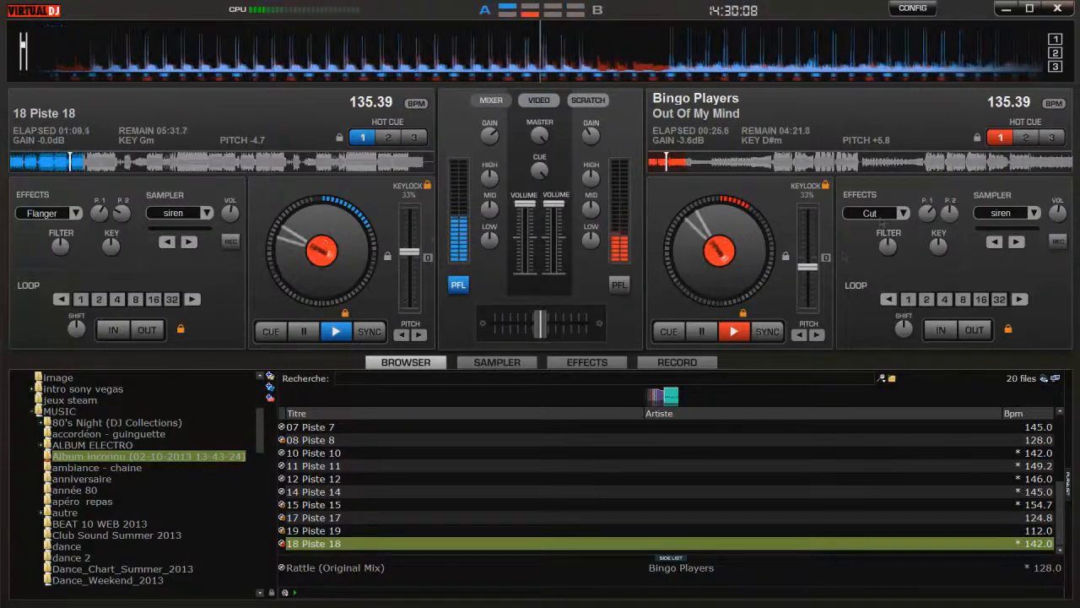
left_click(656, 162)
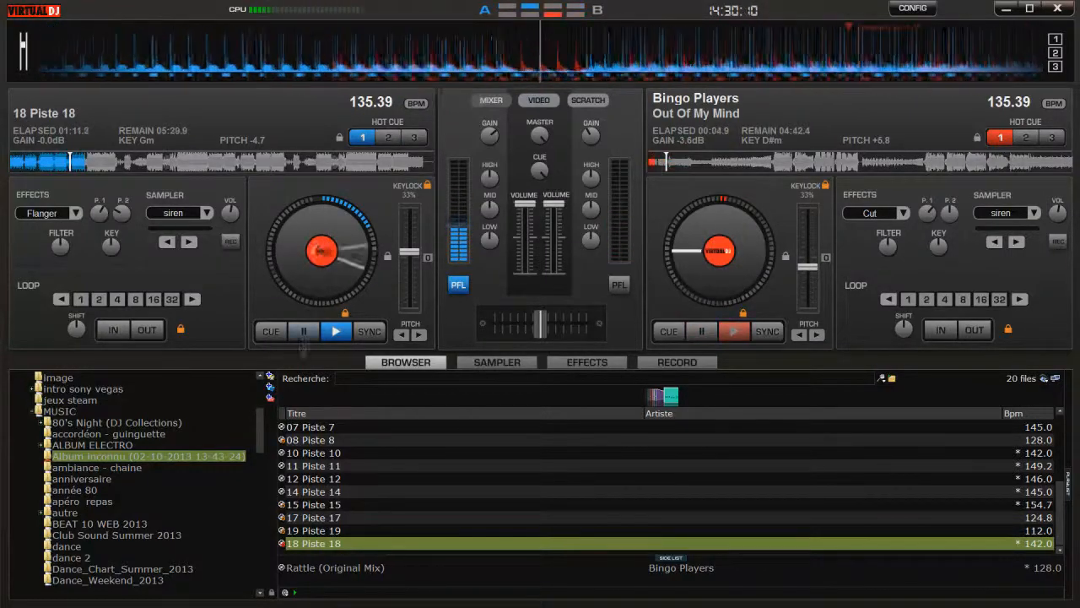
key("c")
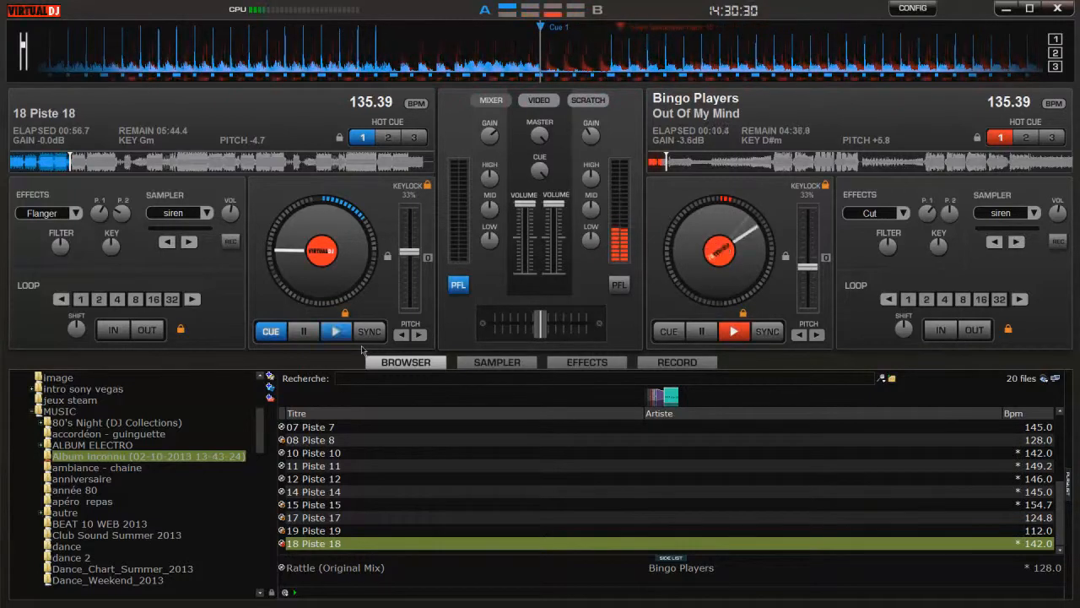
left_click(336, 330)
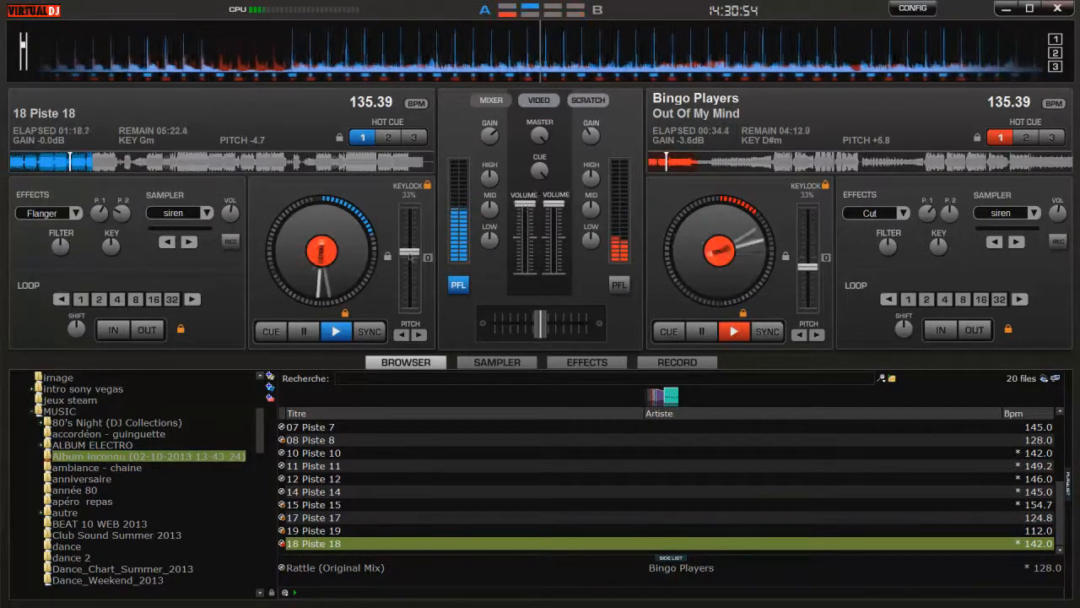
Raise the pitch of both decks while keeping them matched, bringing both tracks to 137.80 BPM
left_click_drag(410, 256, 410, 252)
left_click(767, 330)
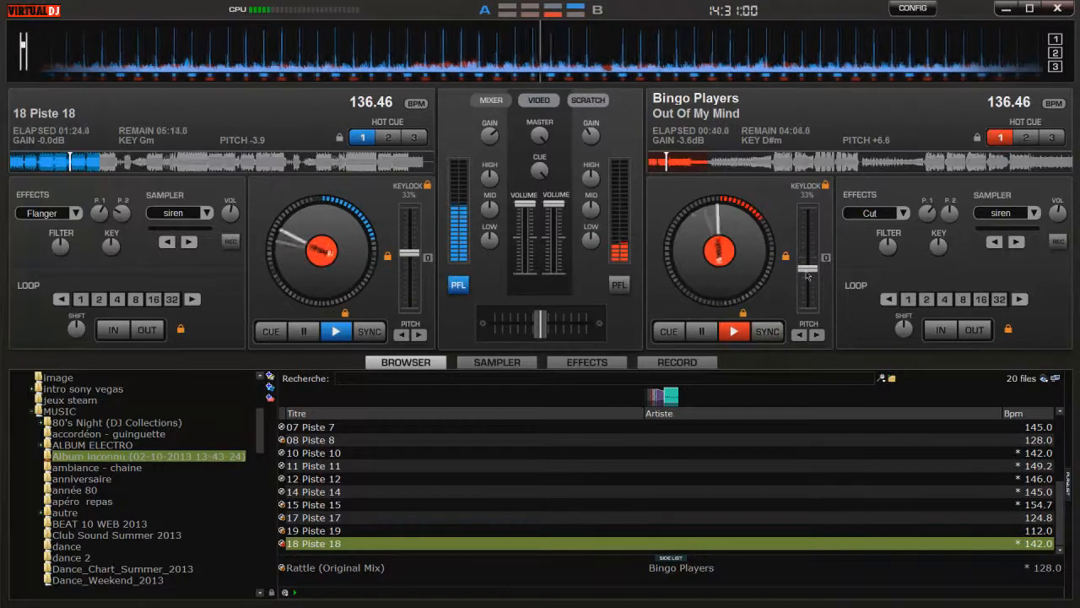
left_click_drag(808, 276, 807, 278)
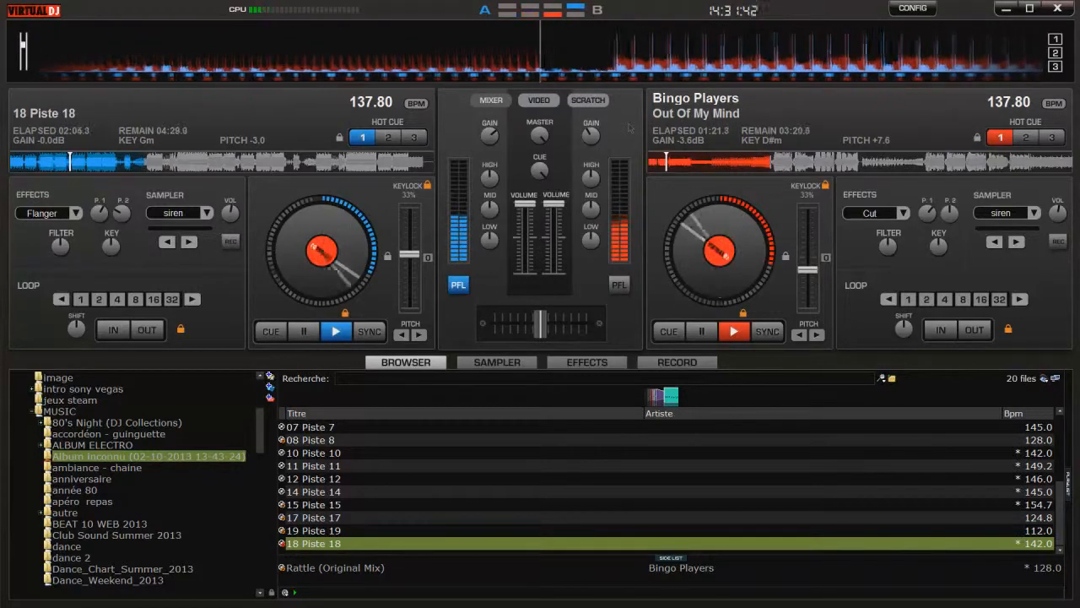
Pause both decks, inspect their beat alignment in the waveform, and view deck B's BPM and phase settings
left_click(701, 331)
left_click(304, 331)
left_click_drag(346, 81, 364, 50)
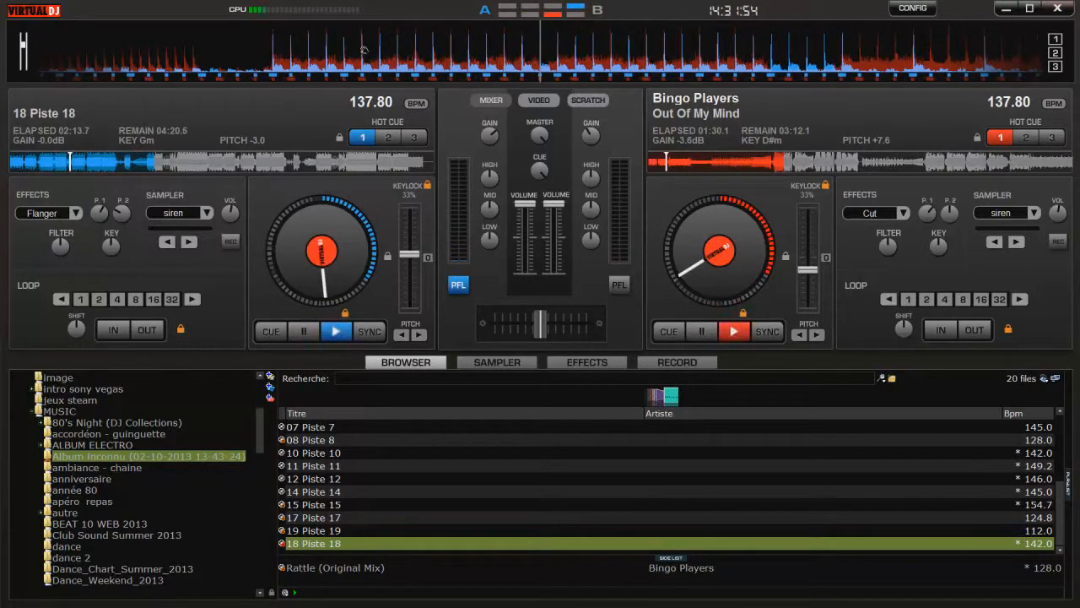
left_click(1055, 106)
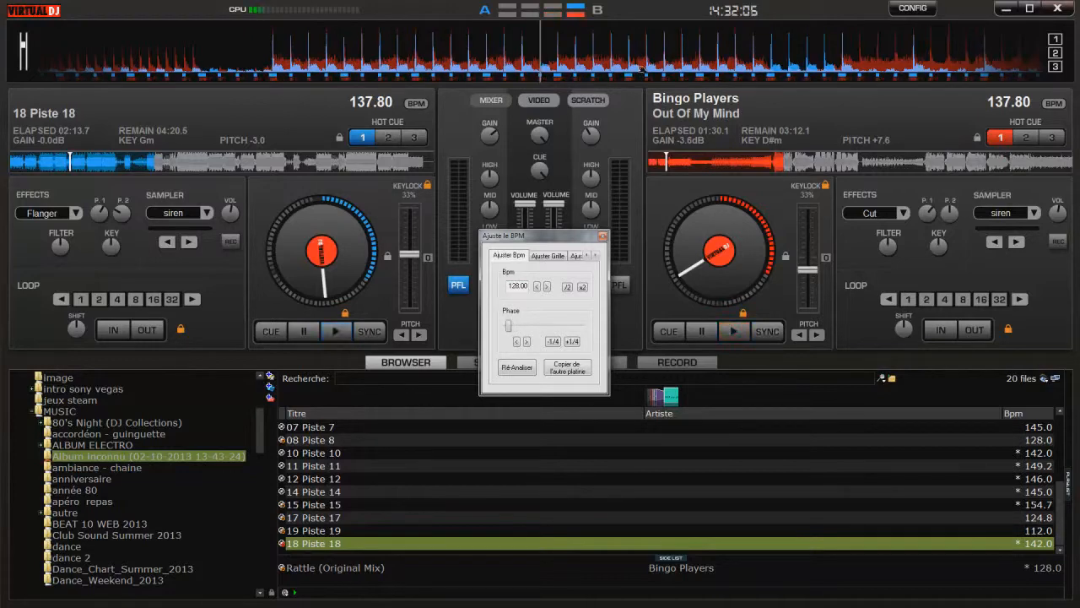
left_click(602, 237)
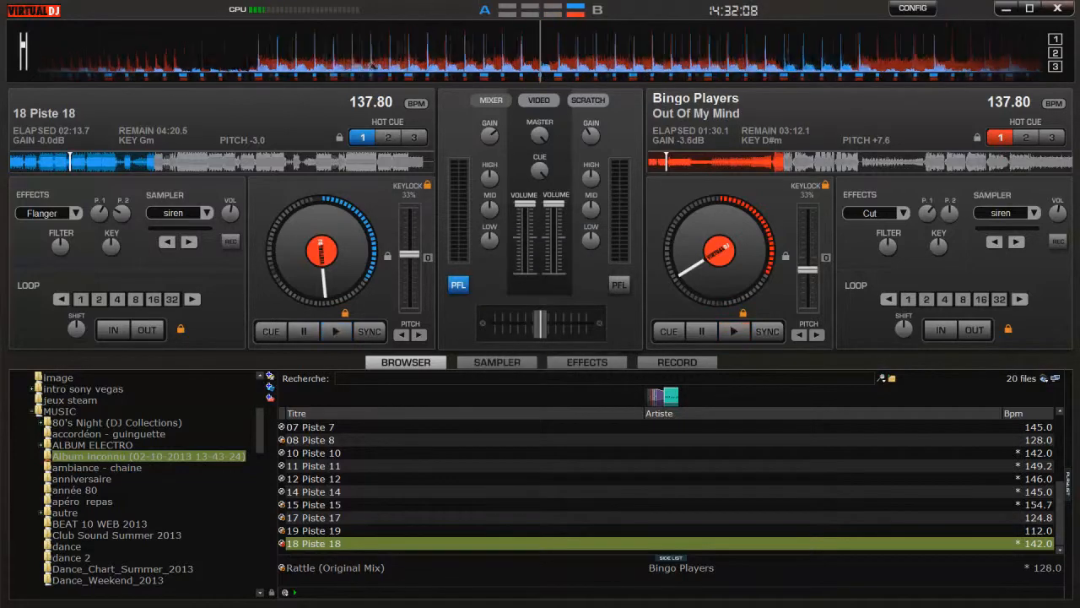
Compare the two tracks' beats close up in the waveform and recheck deck B's BPM adjustment settings
left_click_drag(470, 61, 723, 74)
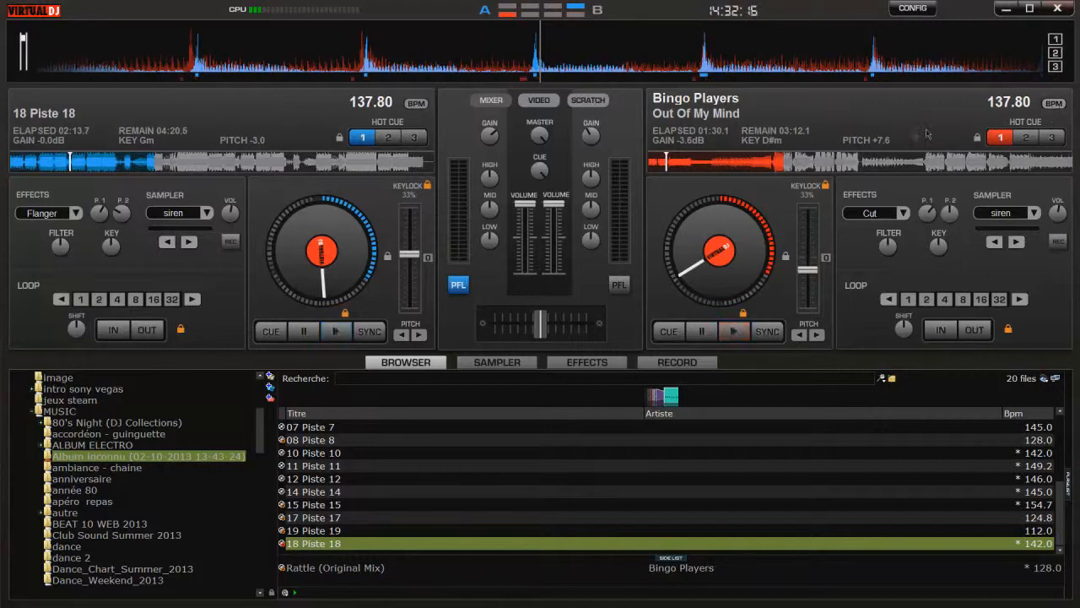
left_click(1058, 103)
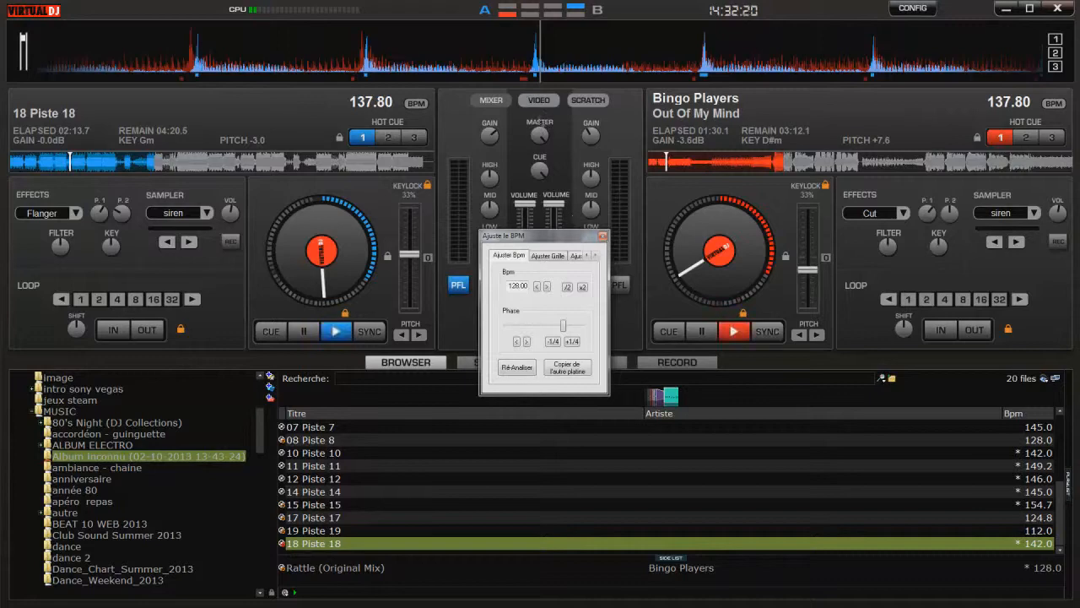
left_click(603, 236)
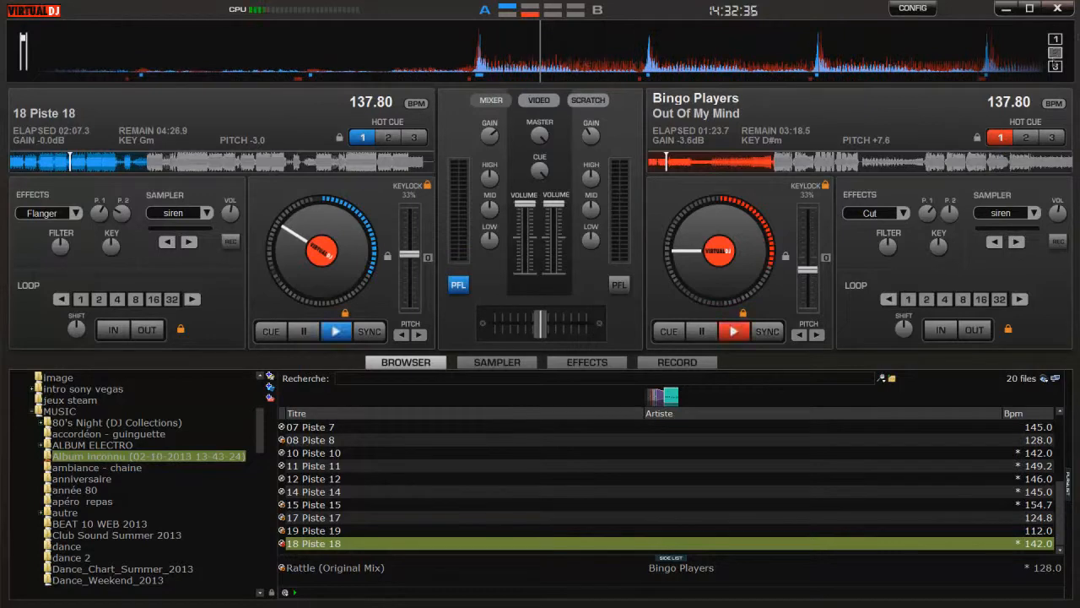
left_click(1053, 103)
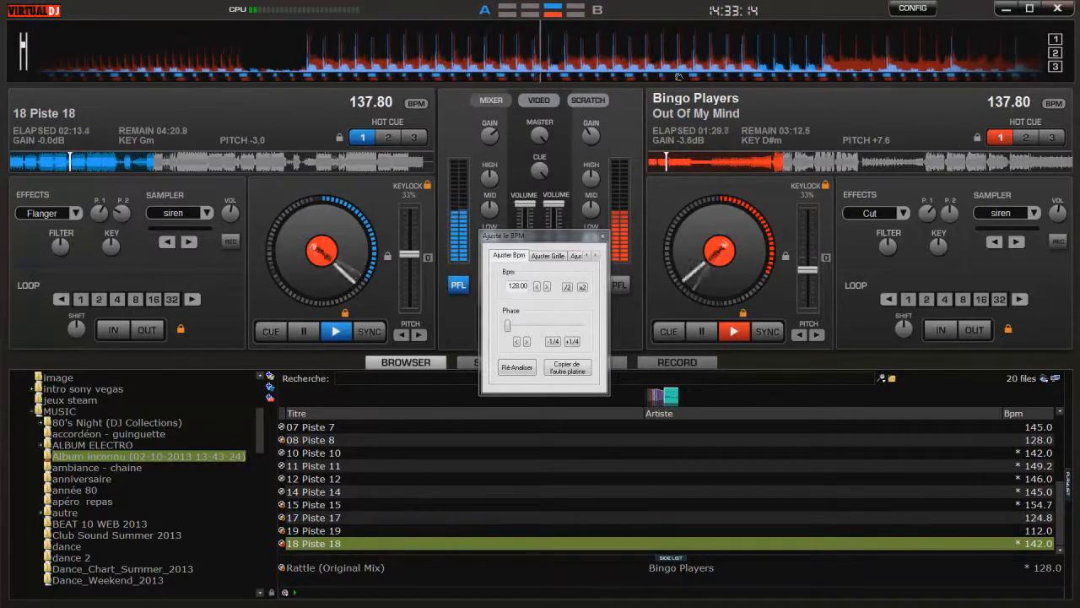
left_click(603, 235)
Stop both decks and return each track to its cue point
left_click(701, 331)
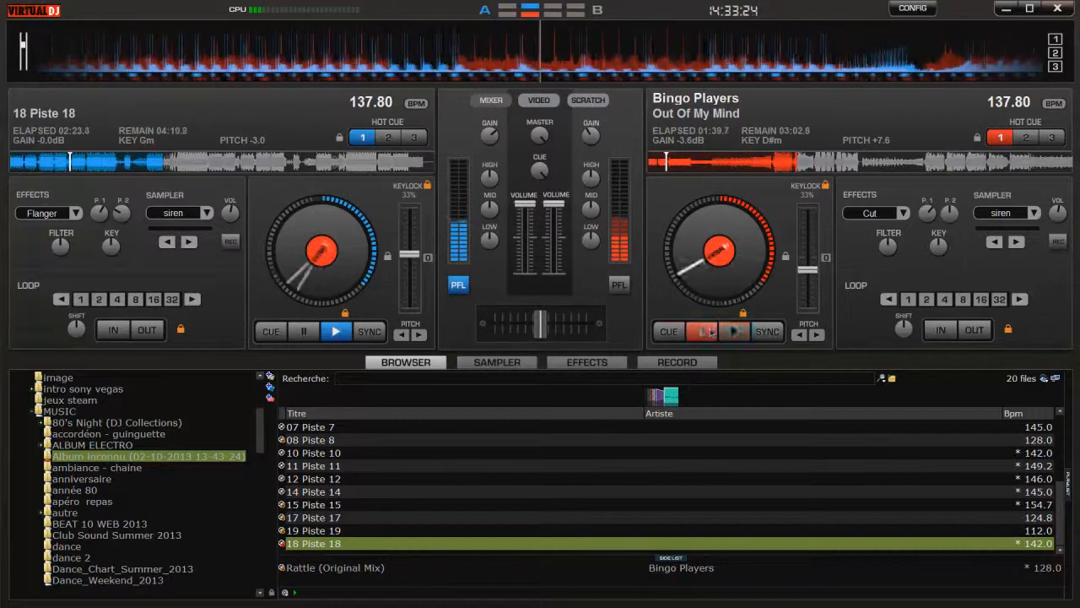
left_click(701, 330)
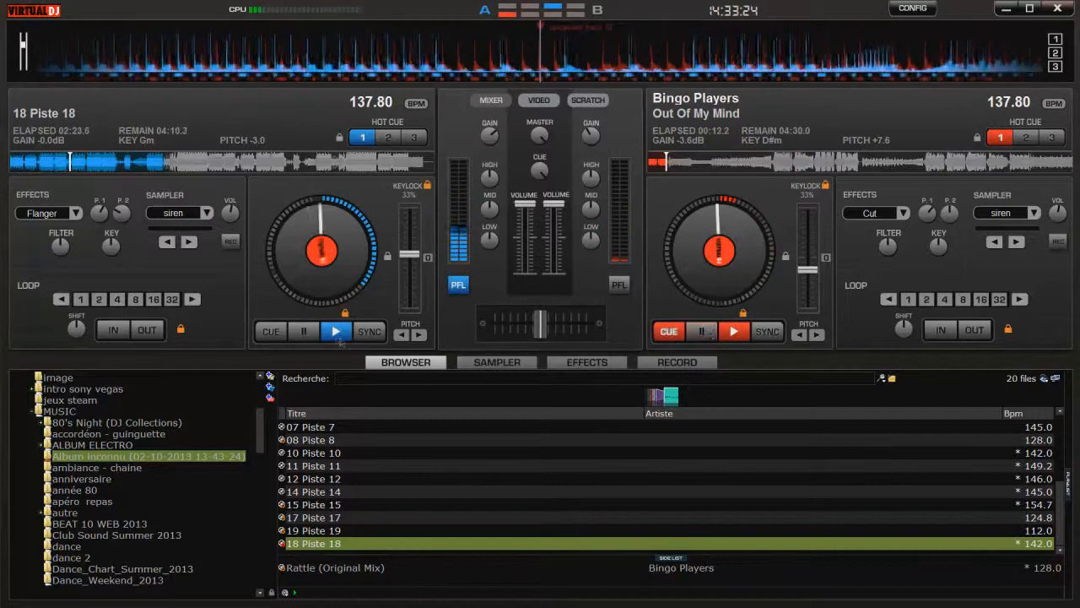
double_click(305, 331)
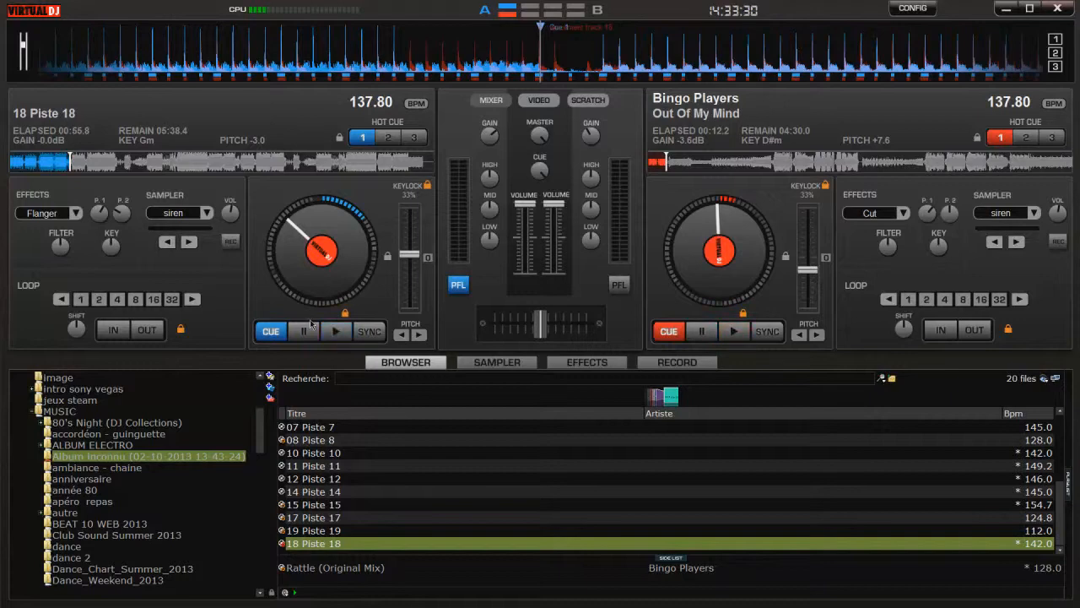
Play Out Of My Mind from its beginning on deck B and start deck A from its cue point in time with it
left_click(655, 166)
left_click(735, 334)
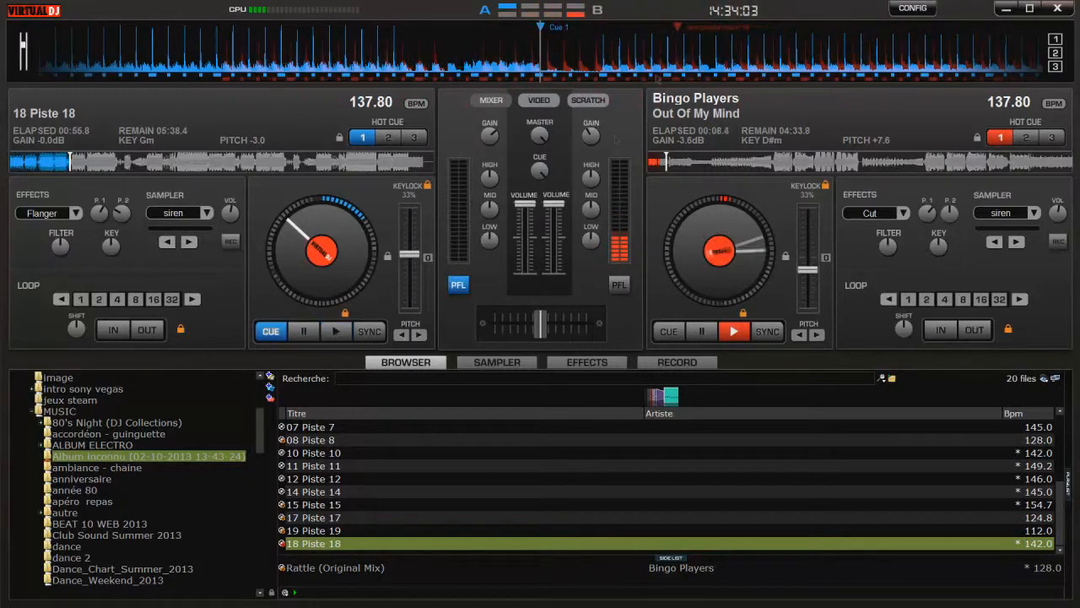
left_click(335, 330)
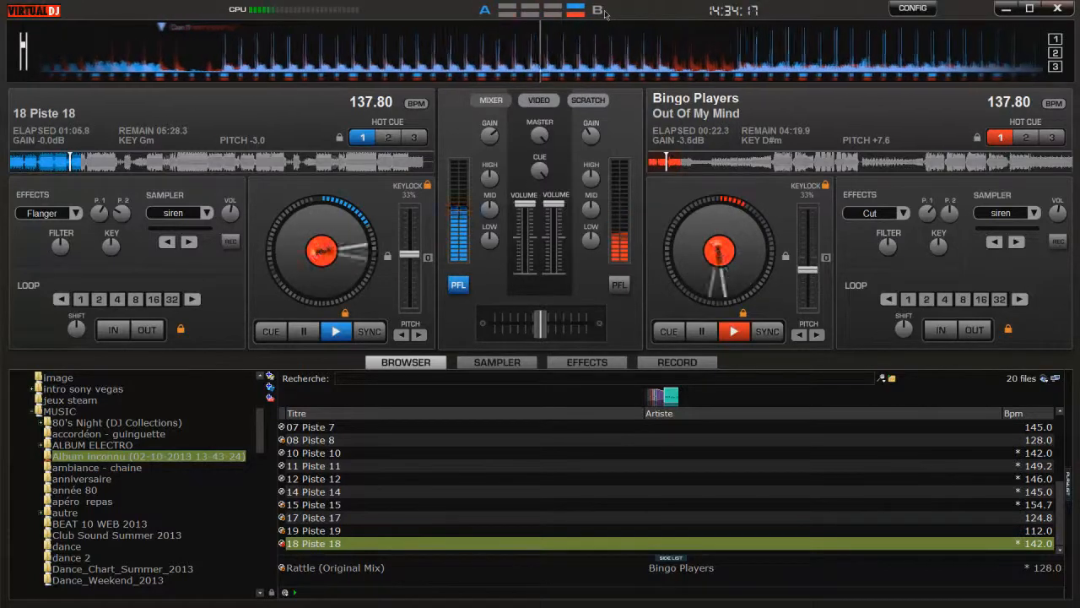
Set deck A's effect to Cut and lower the Cut effect's first parameter on deck B
left_click(64, 216)
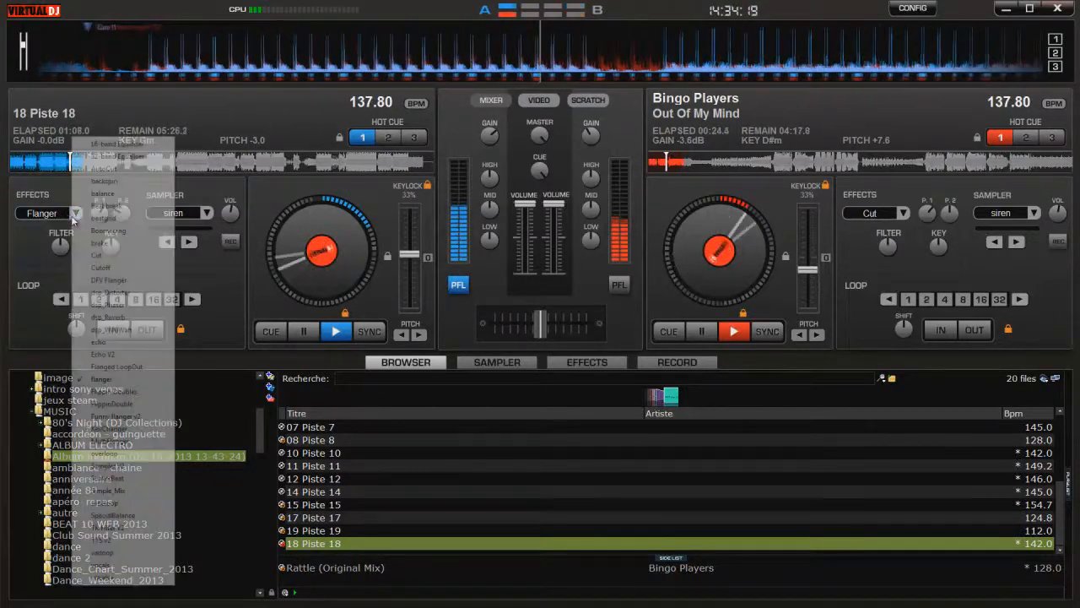
left_click(124, 256)
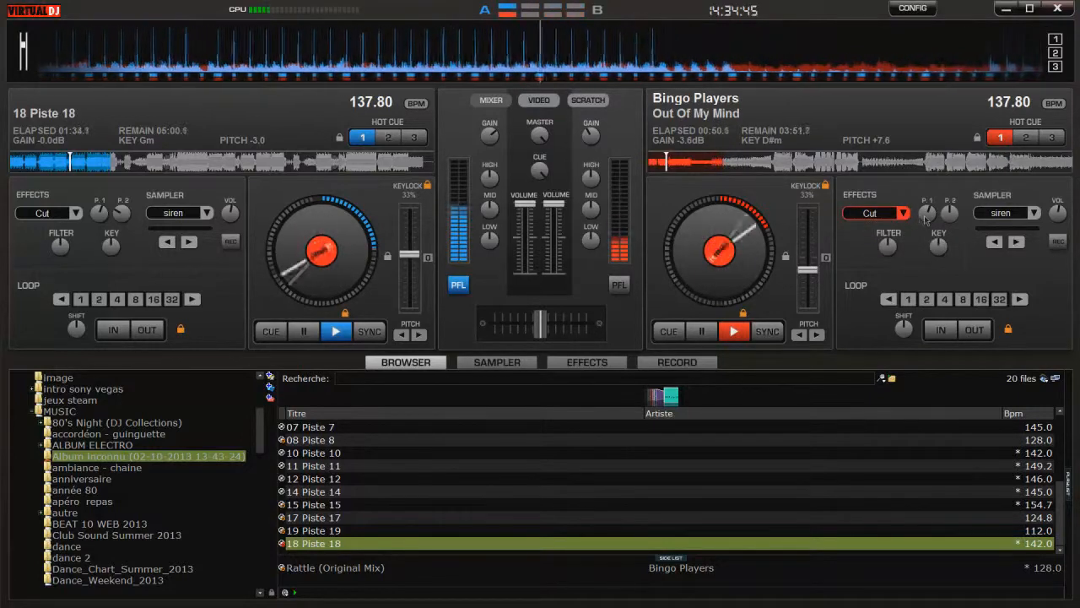
mouse_move(925, 218)
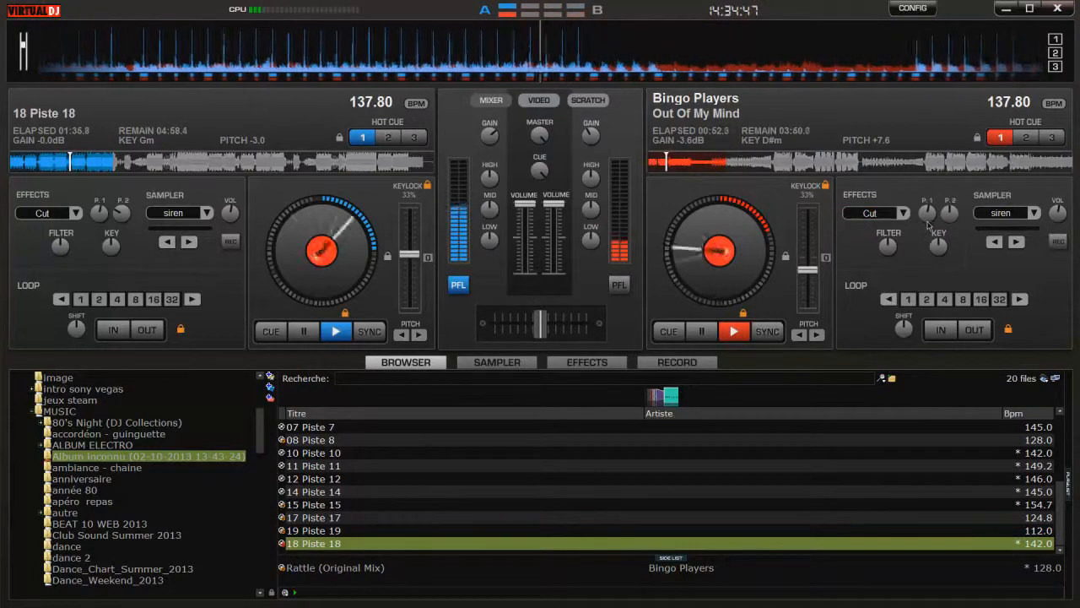
scroll(928, 225, "down", 2)
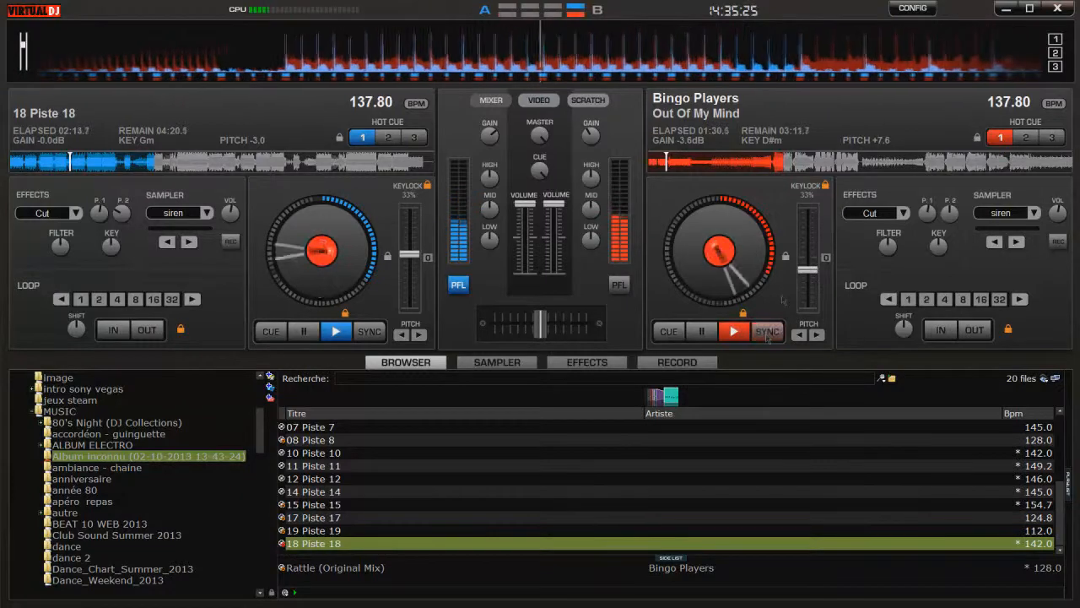
Balance the two tracks with deck B's gain at -0.4 dB and deck A's gain at 2.1 dB, keeping deck A's volume at full
scroll(598, 138, "up", 4)
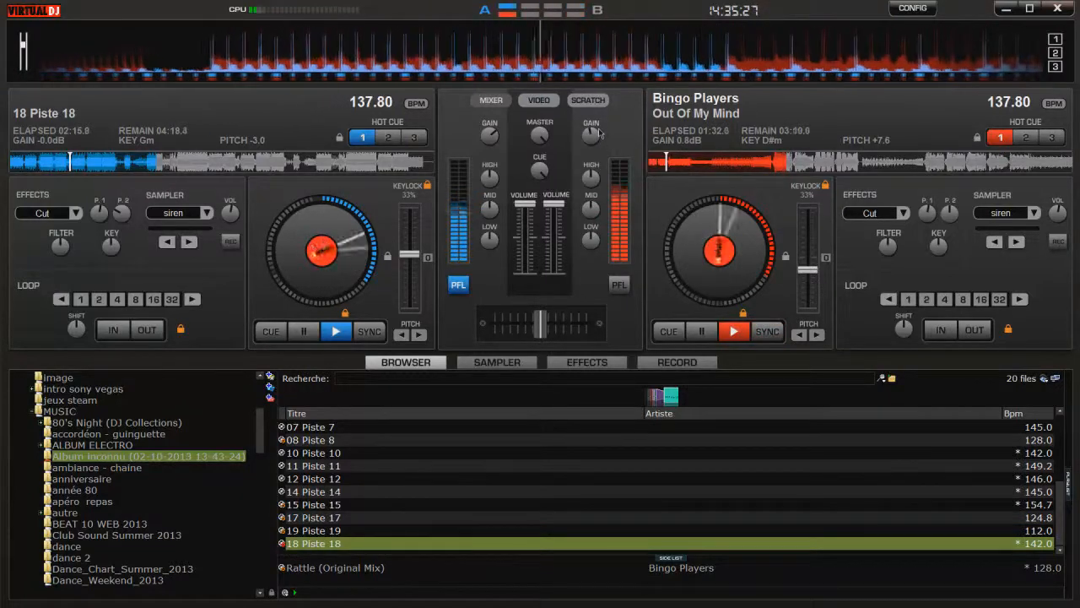
scroll(593, 146, "down", 1)
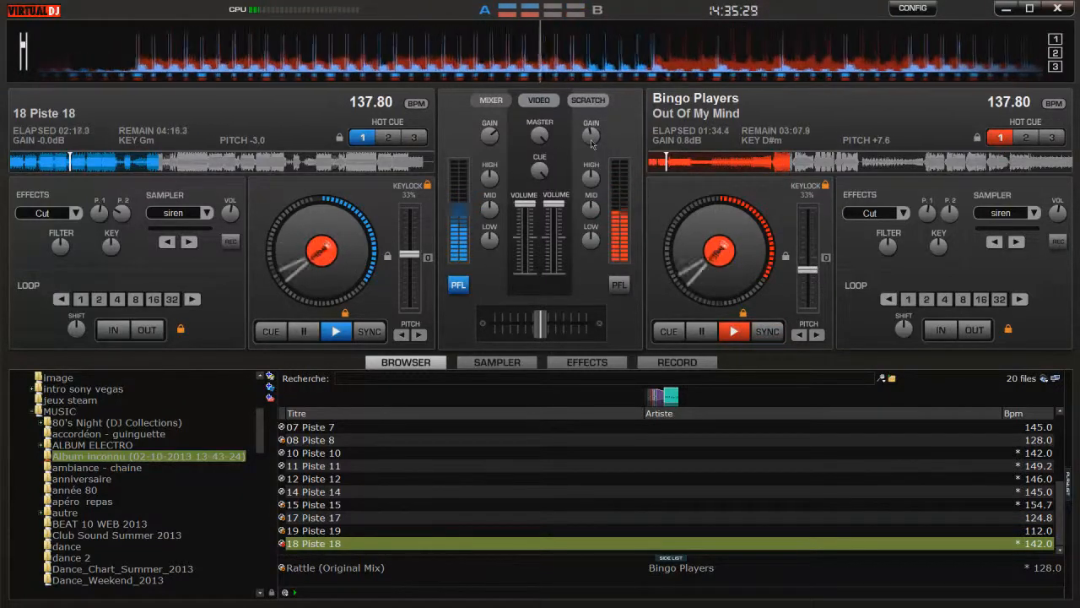
mouse_move(592, 146)
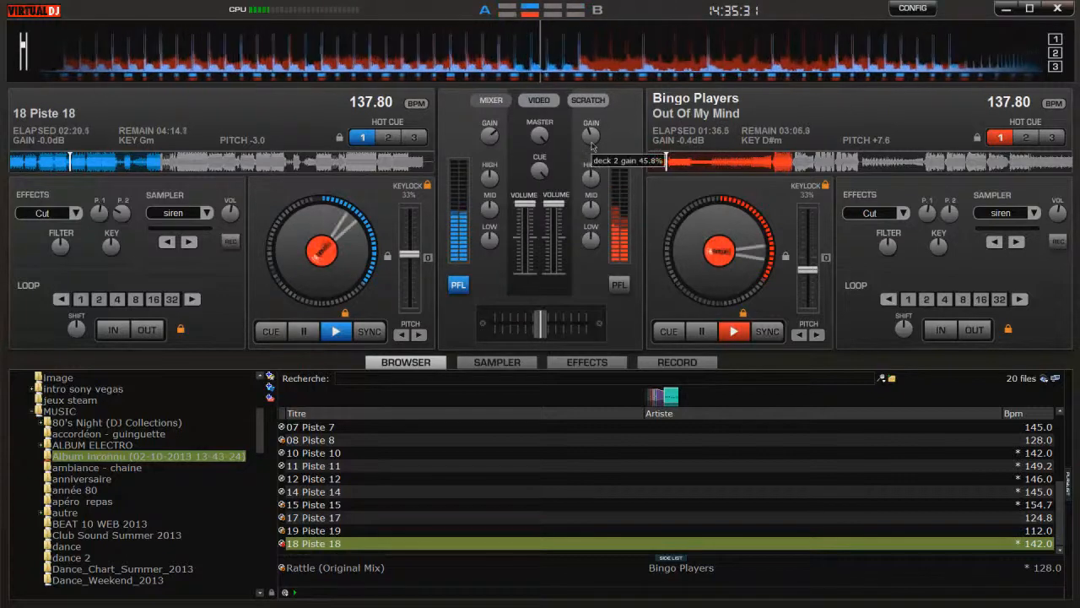
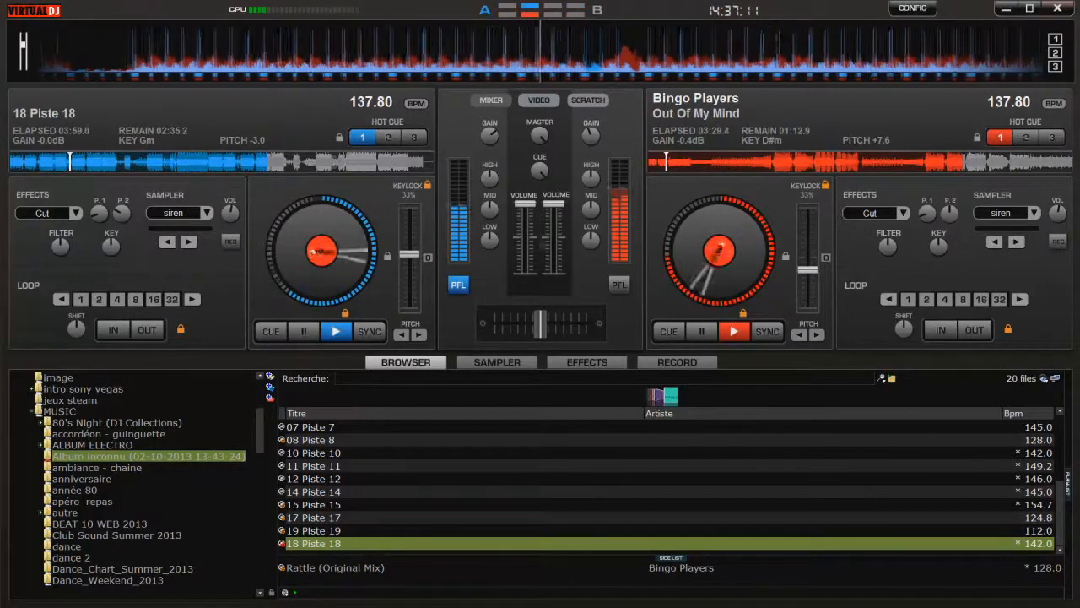
mouse_move(529, 210)
left_mouse_down()
mouse_move(526, 259)
mouse_move(526, 203)
left_mouse_up()
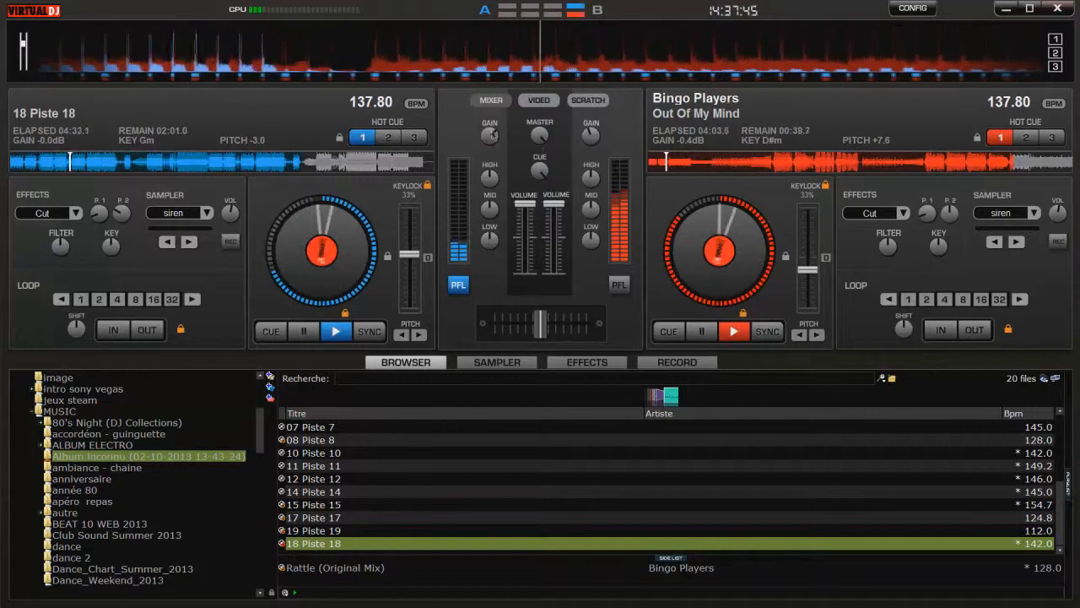
scroll(490, 124, "up", 2)
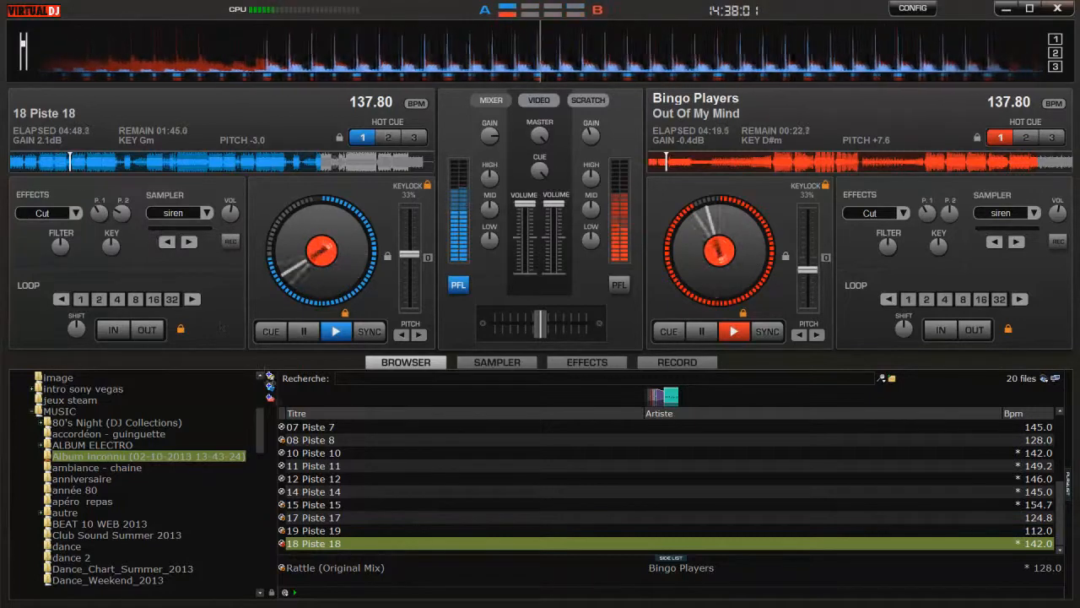
Load Rattle by Bingo Players from the Abso.House.Vol.2.2012 folder in ALBUM ELECTRO onto deck B, replacing the playing track
left_click(93, 445)
left_click(116, 468)
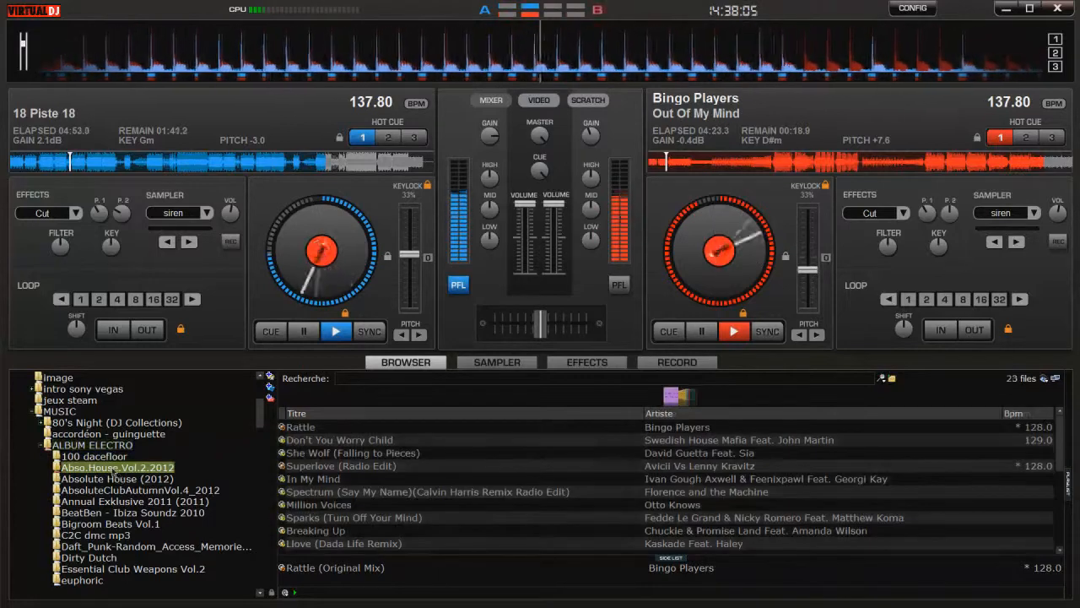
left_click(367, 429)
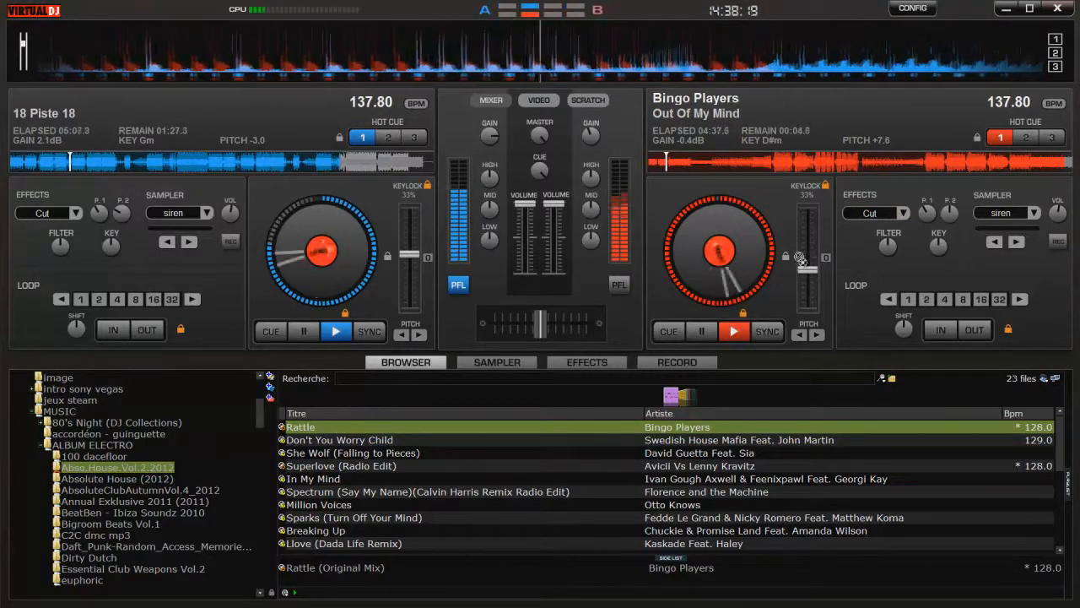
key("ctrl+Right")
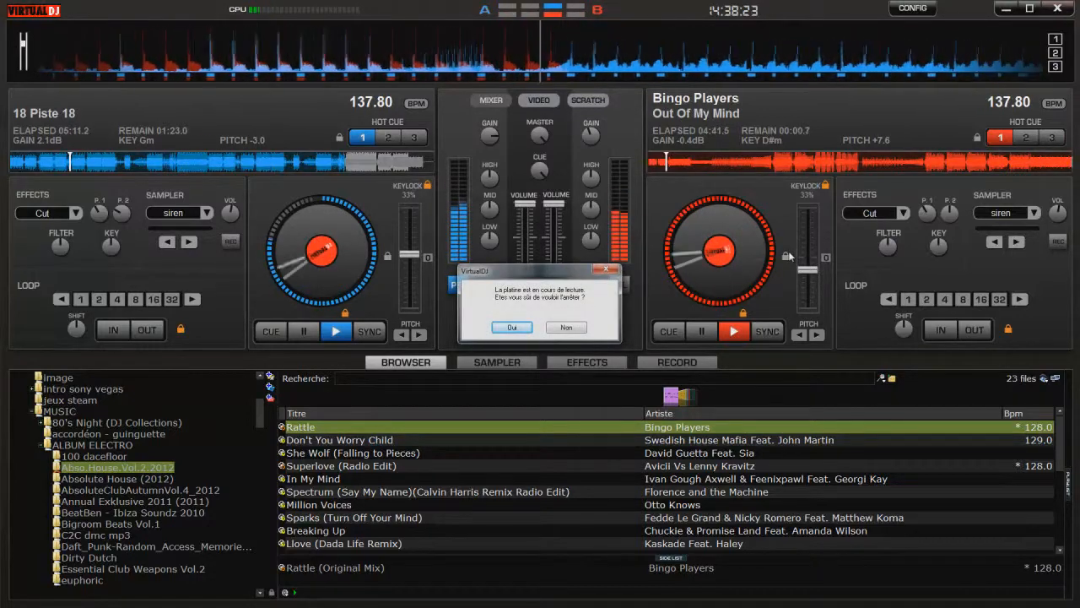
key("Return")
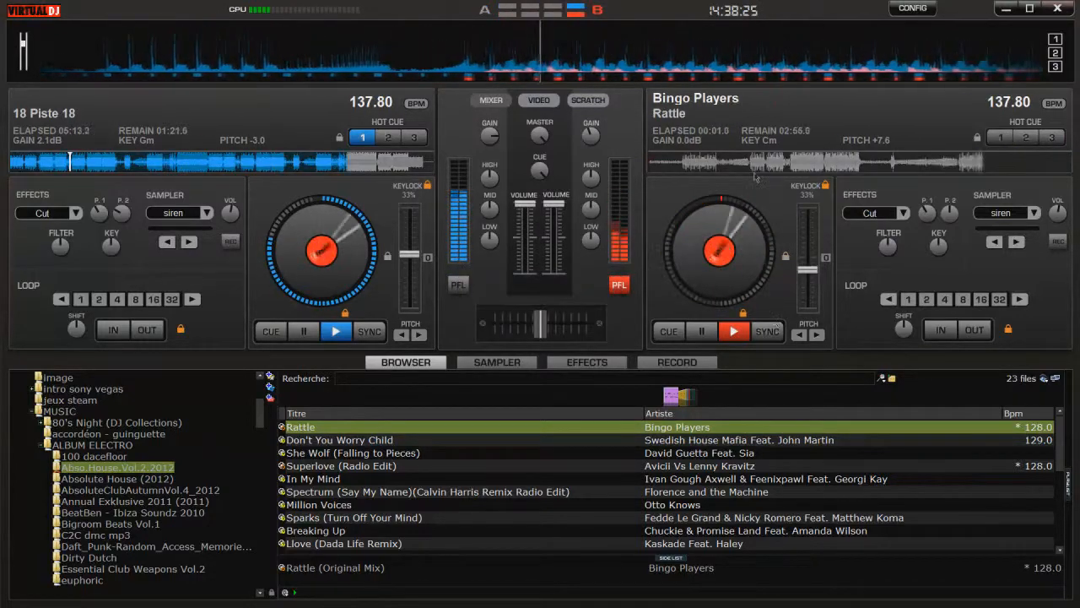
Skip ahead in Rattle on deck B, and stop deck B at its beginning and deck A at its cue point
left_click(746, 162)
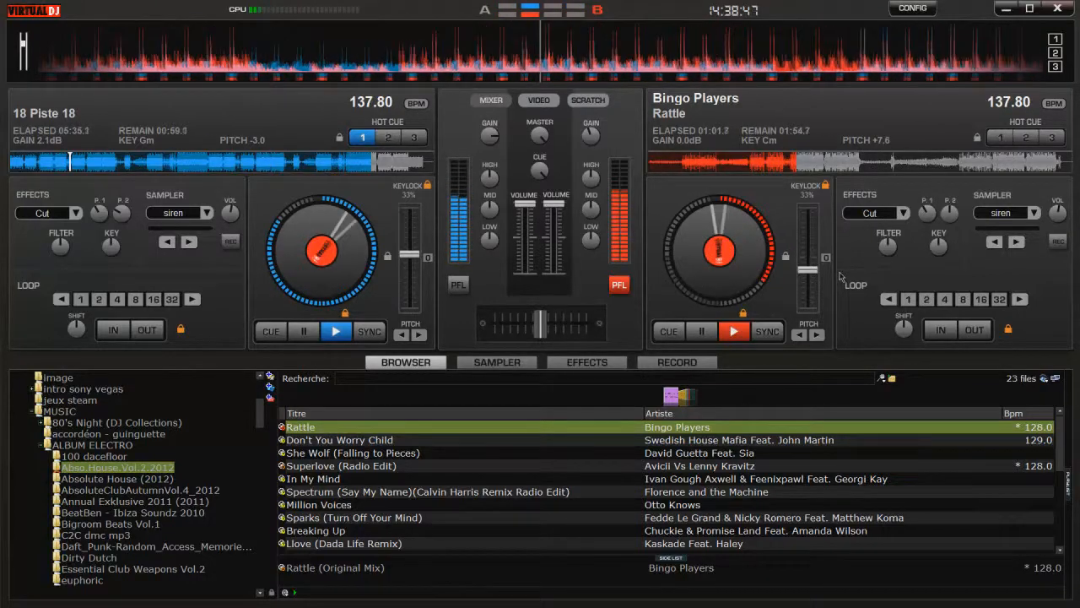
double_click(701, 330)
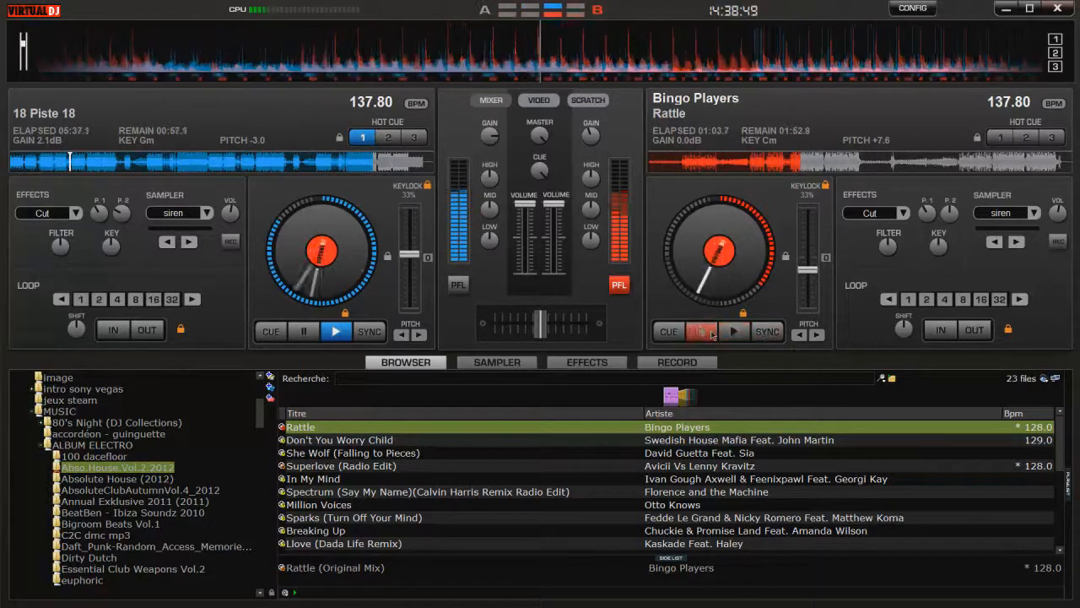
left_click(300, 334)
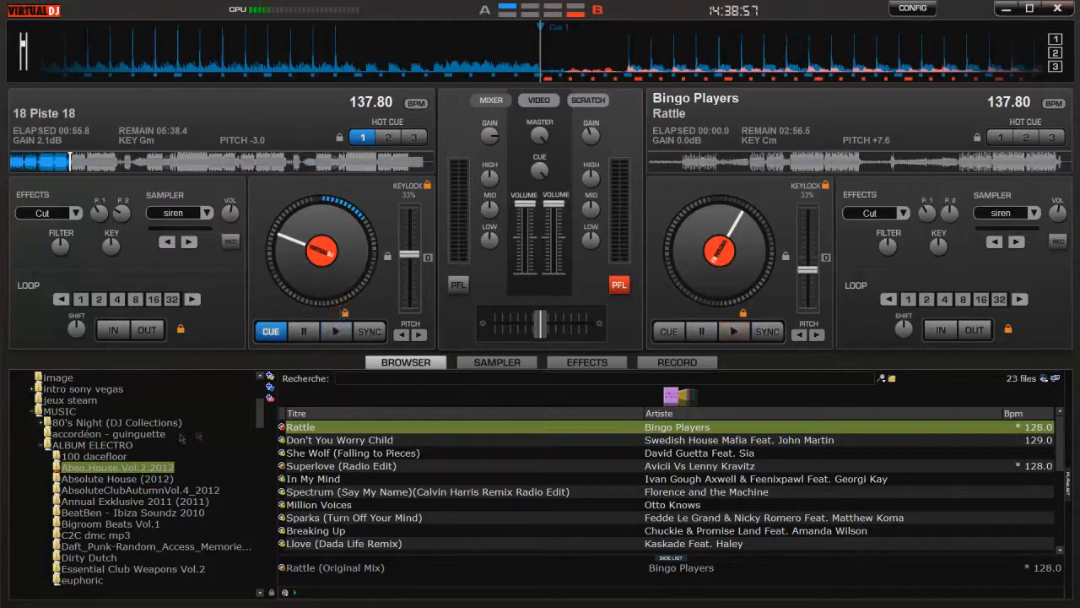
Reveal the playlist beside the file list and open the BEAT 10 WEB folder in the music library
left_click_drag(1065, 455, 621, 404)
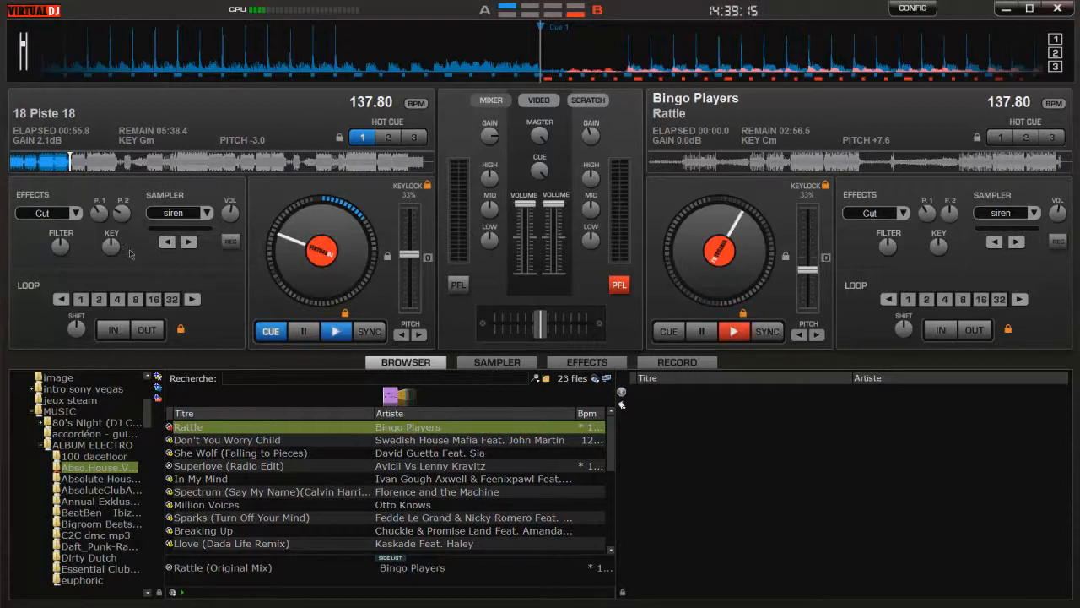
scroll(115, 504, "down", 2)
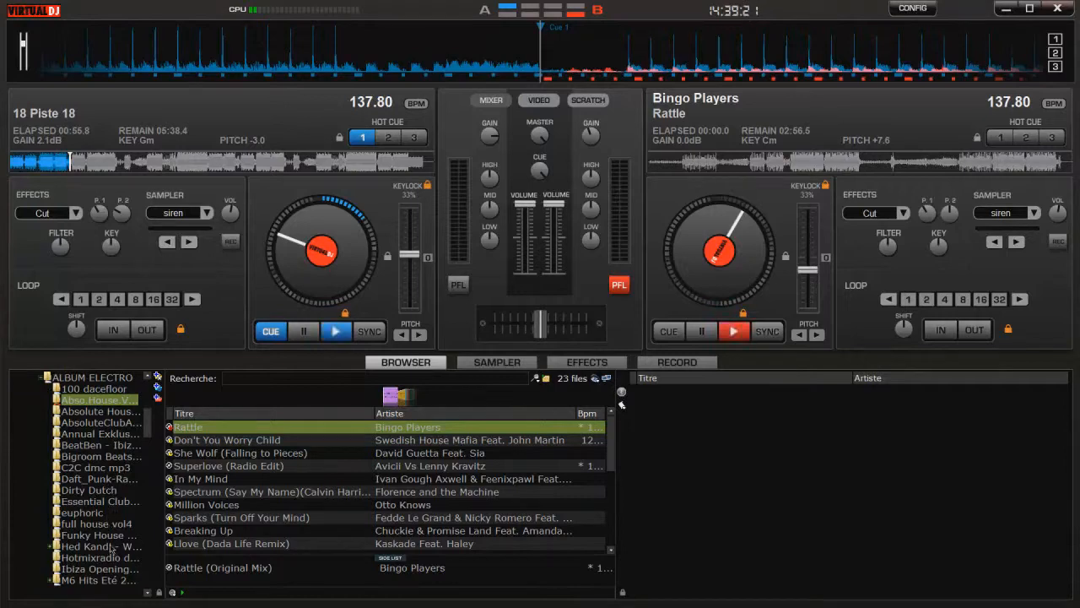
scroll(64, 407, "down", 12)
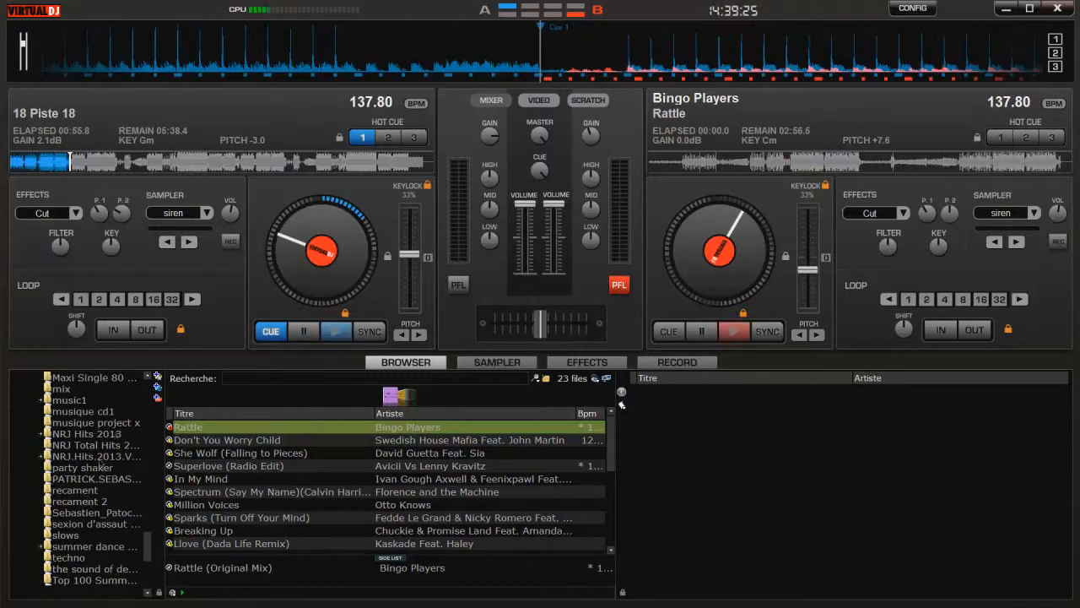
scroll(110, 499, "up", 2)
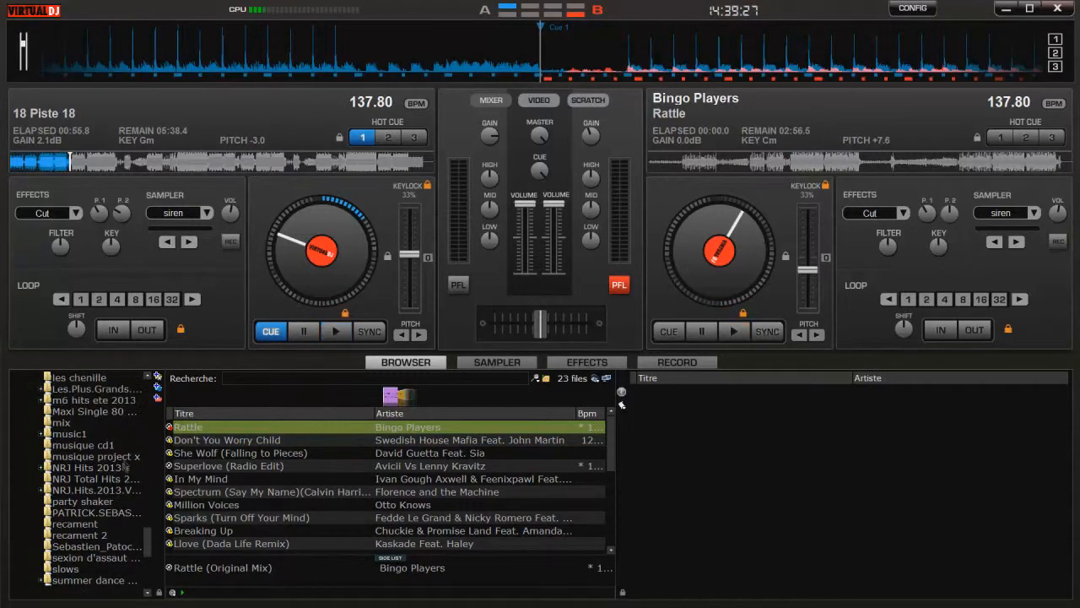
scroll(108, 417, "up", 1)
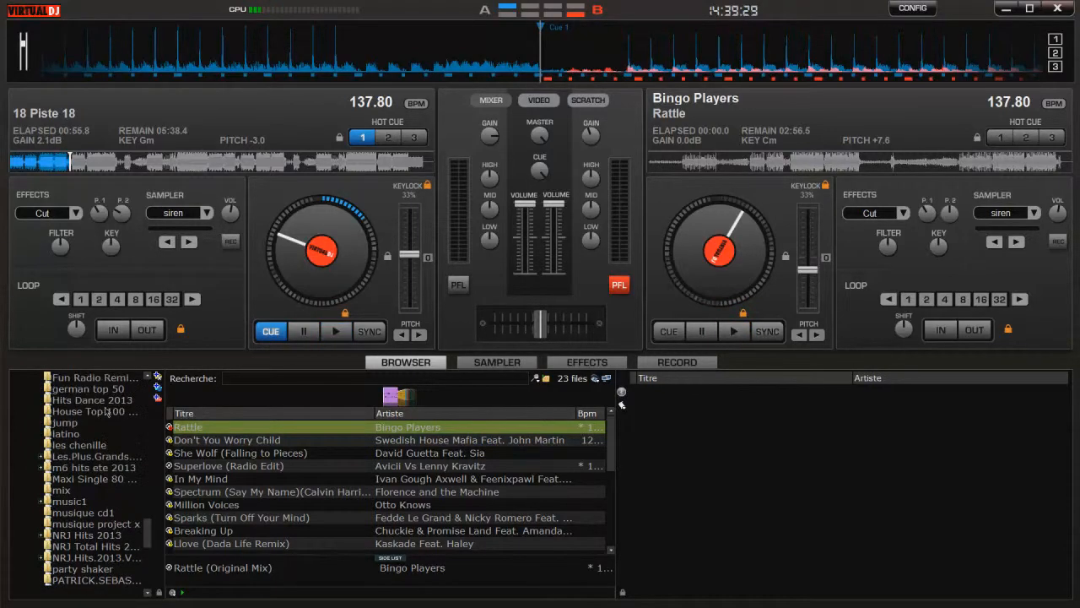
scroll(105, 431, "up", 1)
scroll(105, 439, "up", 5)
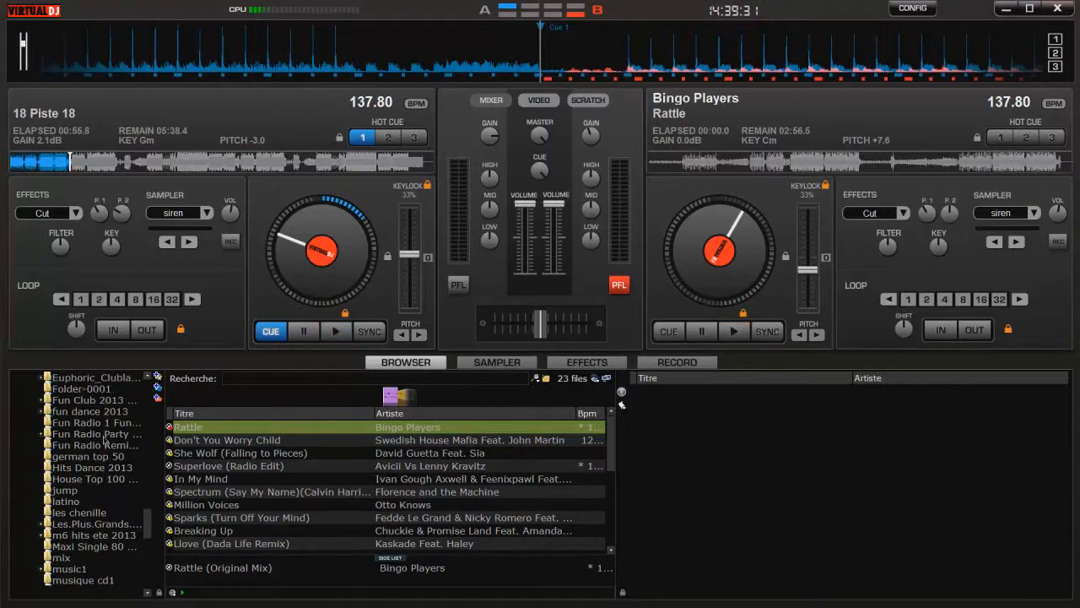
scroll(105, 445, "up", 2)
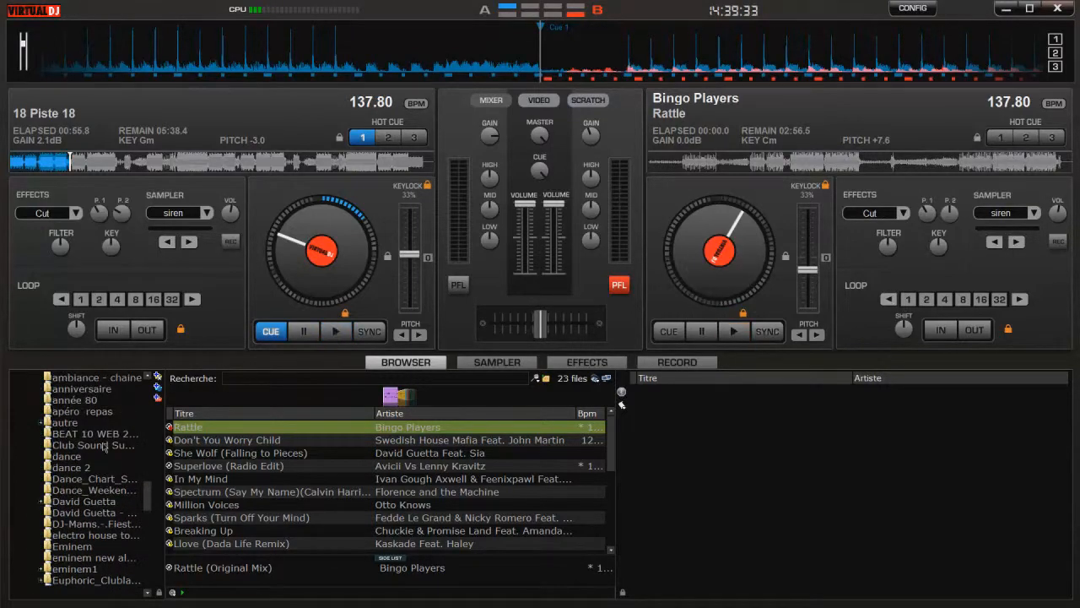
left_click(108, 432)
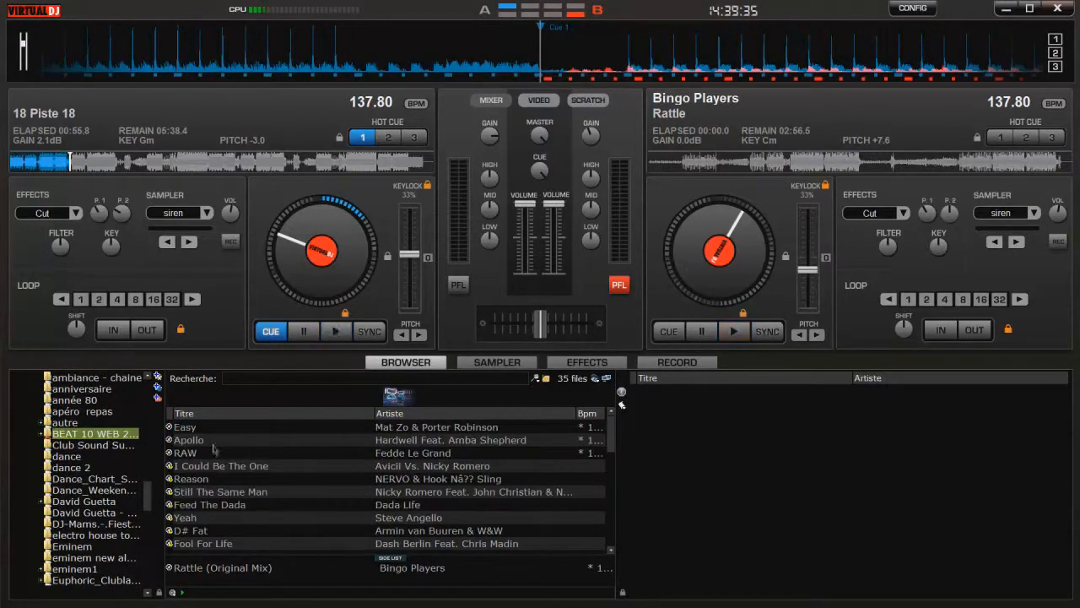
Add Apollo, RAW, Reason and D# Fat from the BEAT 10 WEB folder to the playlist
left_click_drag(221, 440, 887, 463)
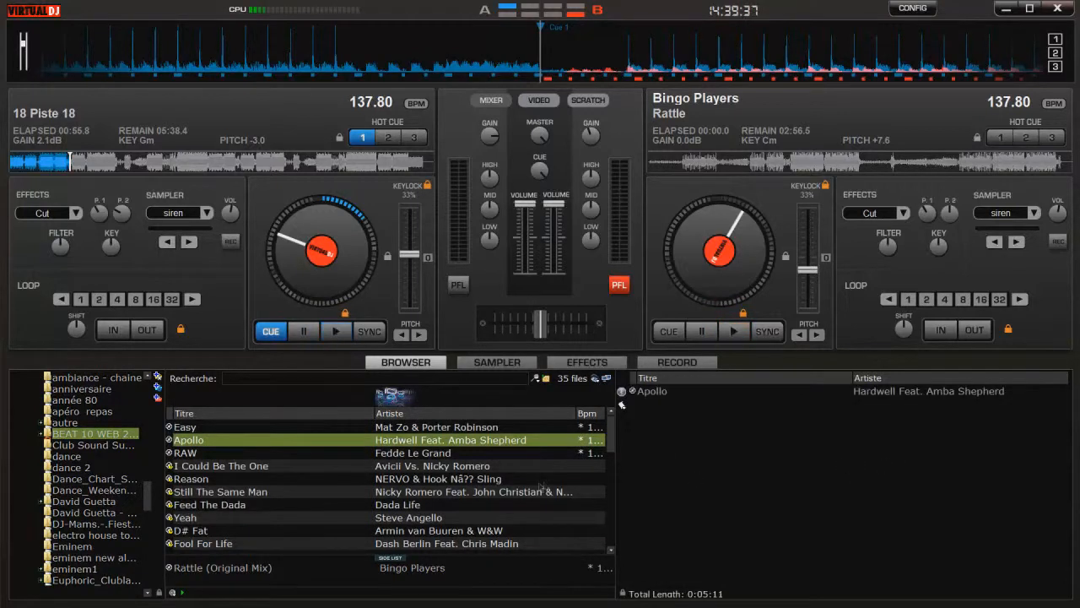
left_click_drag(489, 453, 817, 492)
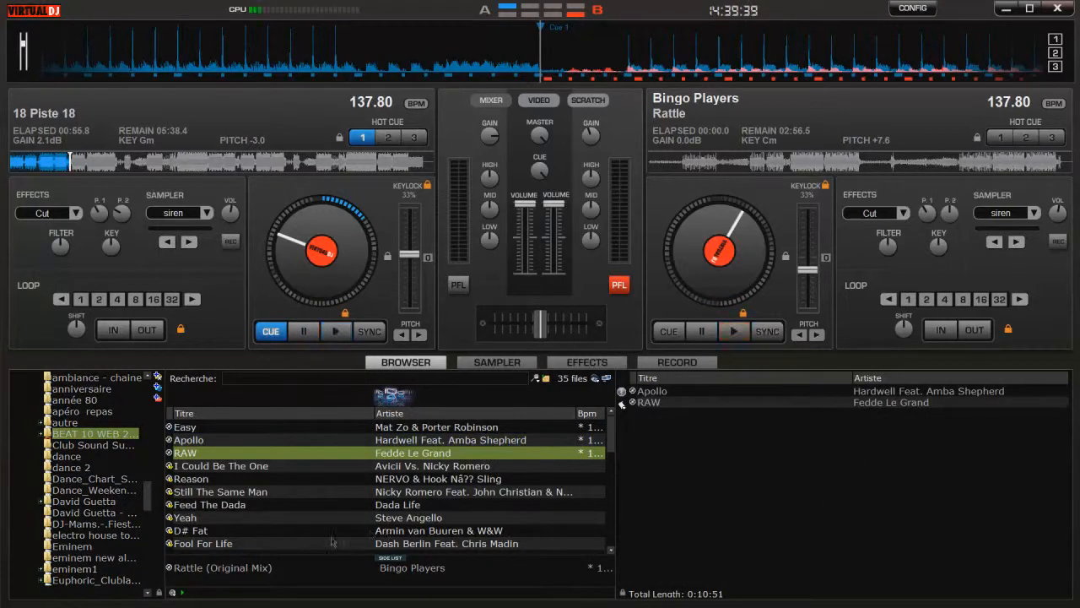
left_click_drag(286, 486, 752, 518)
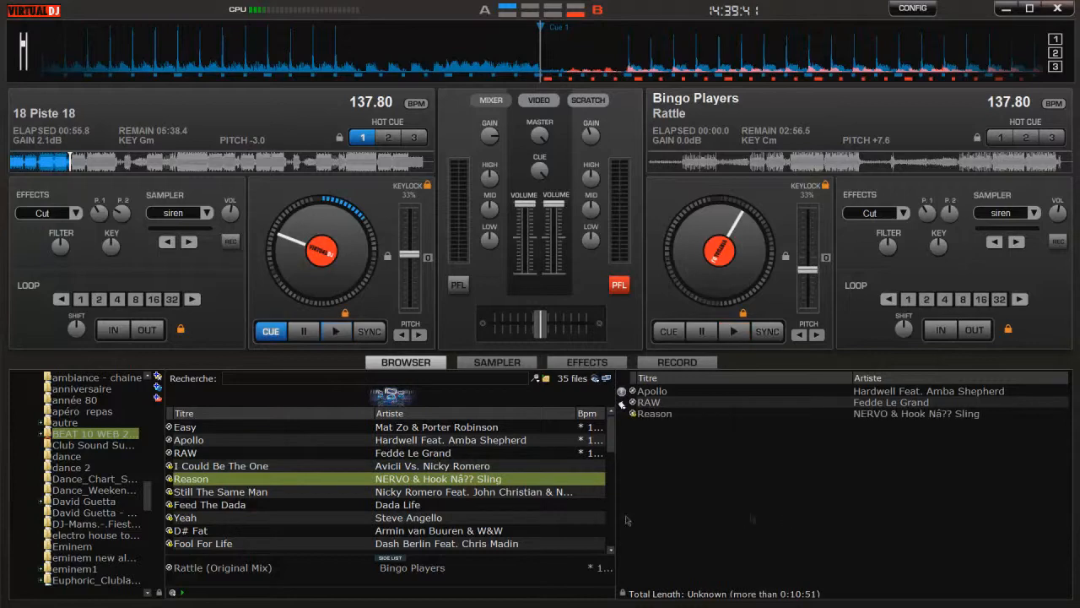
scroll(383, 518, "down", 1)
left_click_drag(322, 498, 880, 506)
Load D# Fat onto deck A, listen to two points further into the track and pause it
left_click_drag(383, 352, 320, 254)
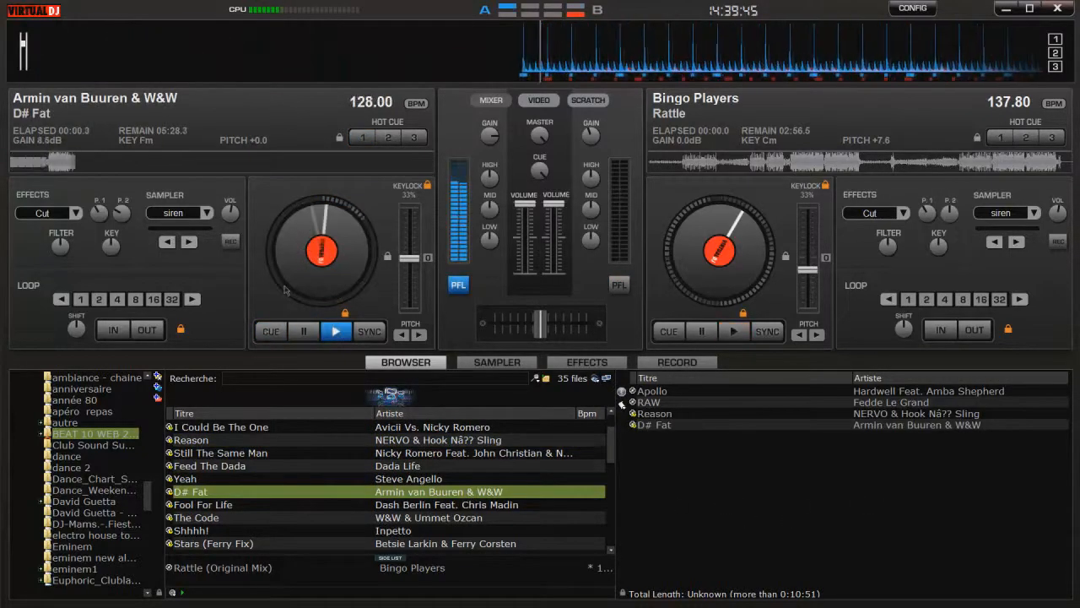
left_click(132, 162)
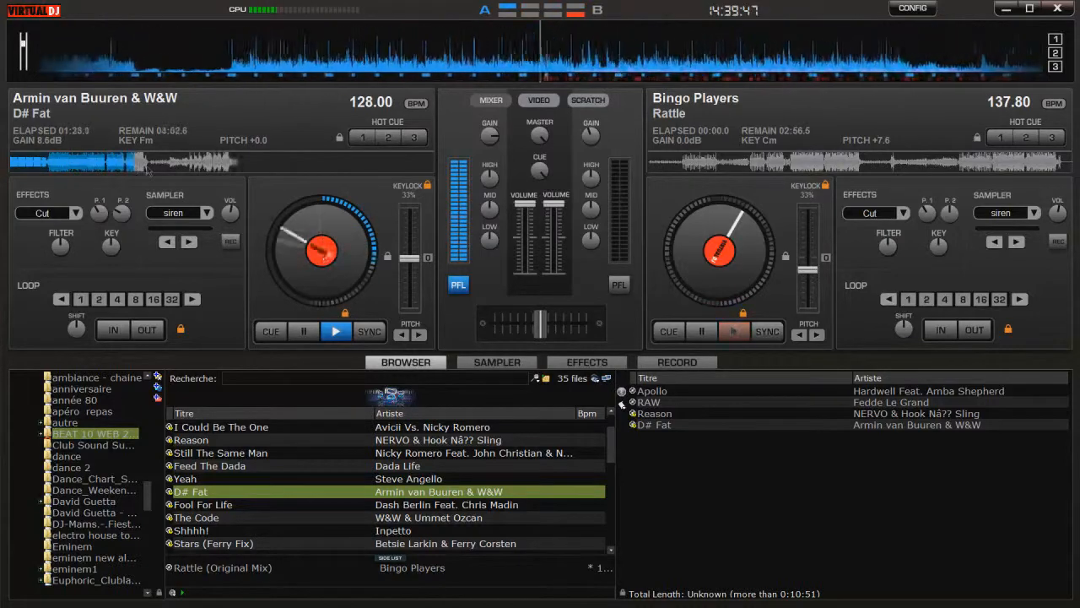
left_click(207, 169)
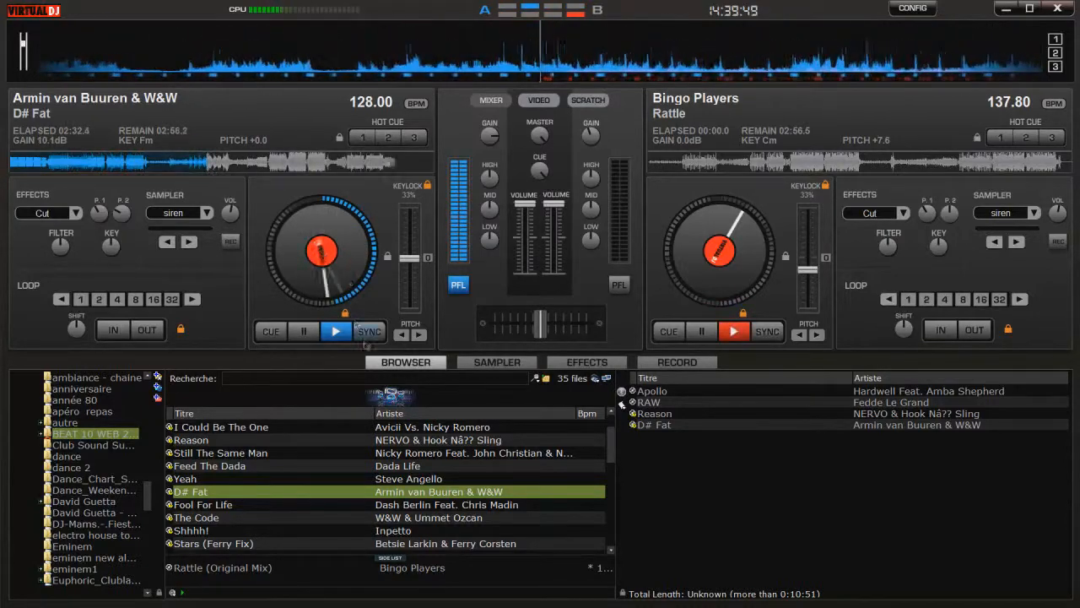
left_click(309, 334)
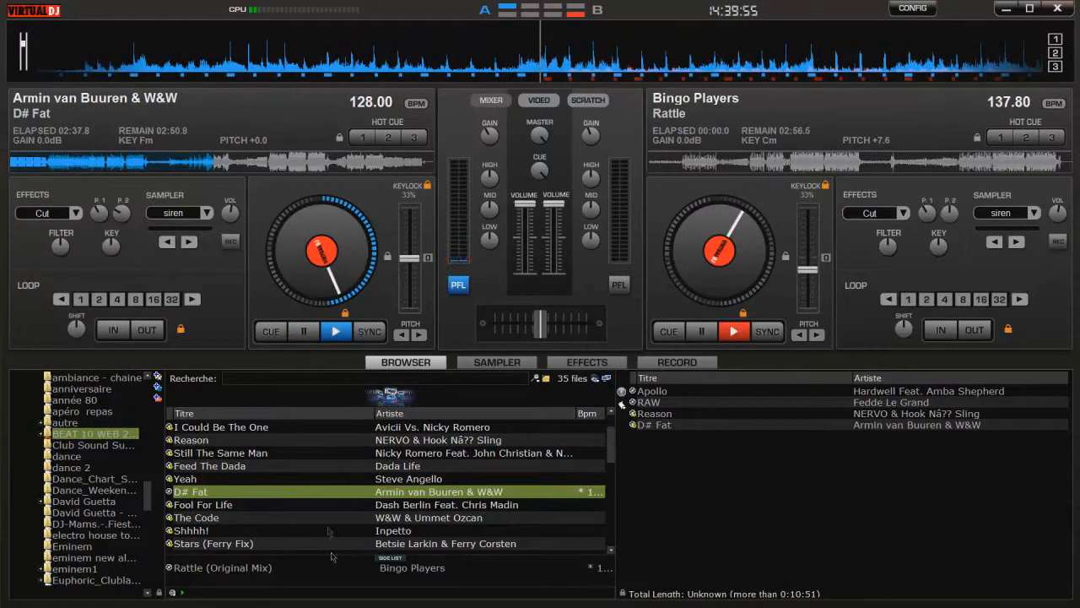
Preview Black Room Boy by Above & Beyond at several points on deck A and add it to the playlist
scroll(323, 506, "down", 2)
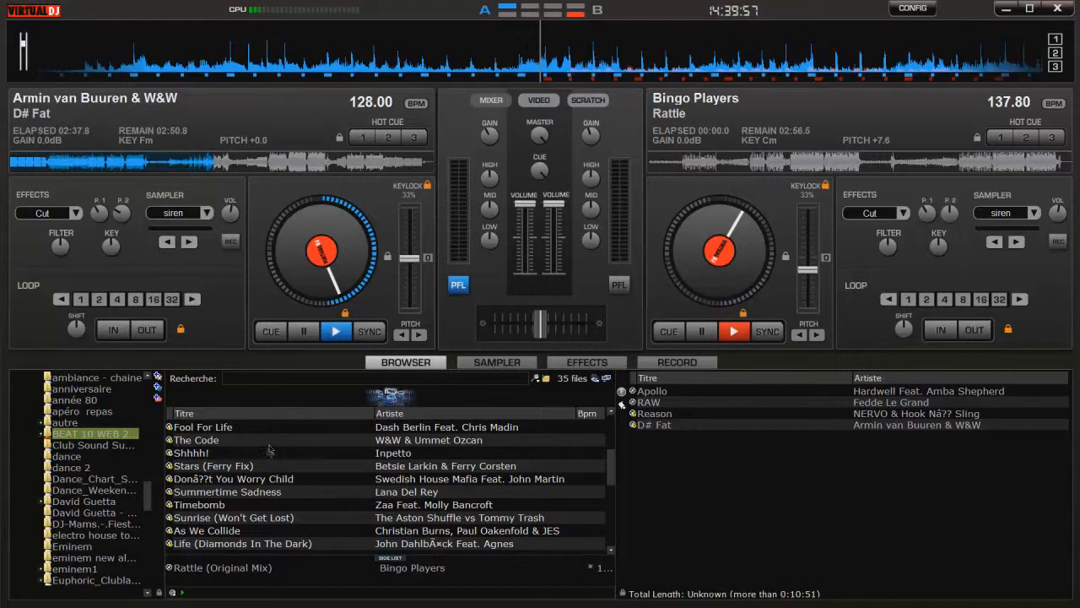
scroll(266, 456, "down", 3)
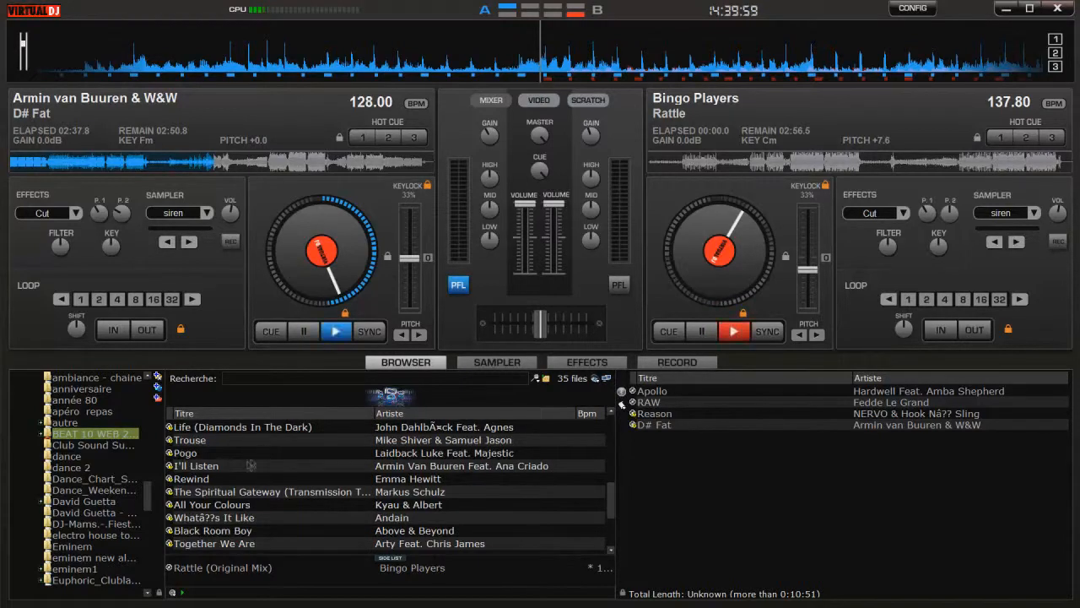
scroll(253, 491, "down", 2)
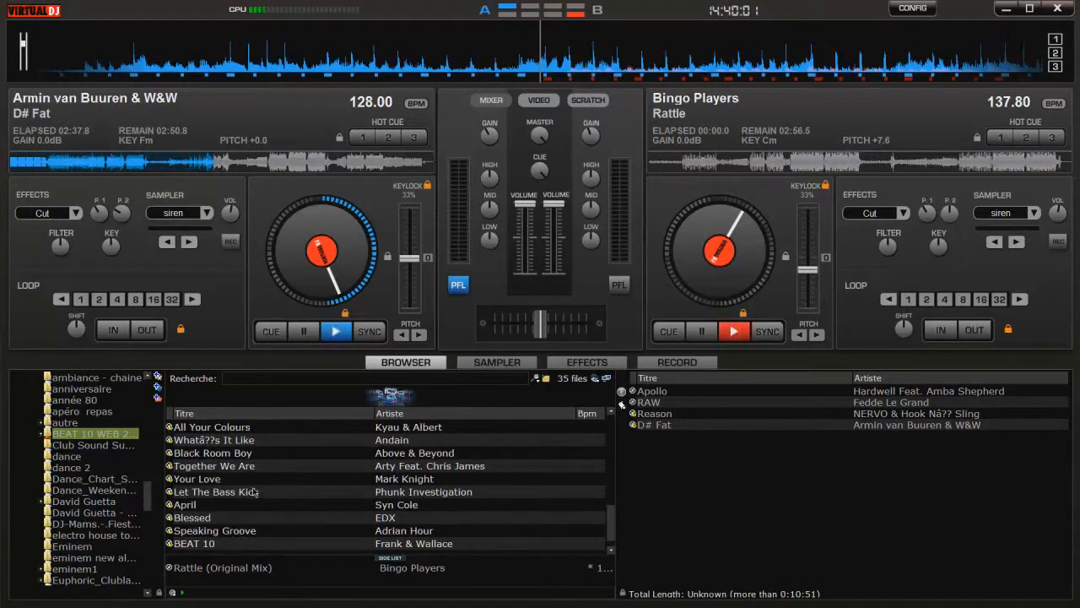
scroll(240, 491, "down", 1)
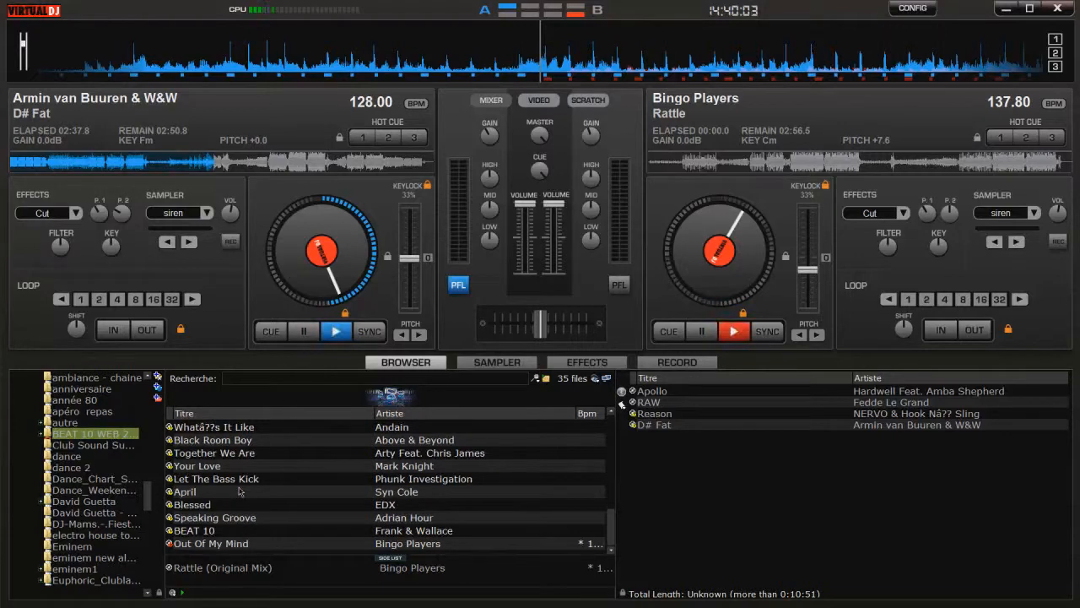
left_click(232, 544)
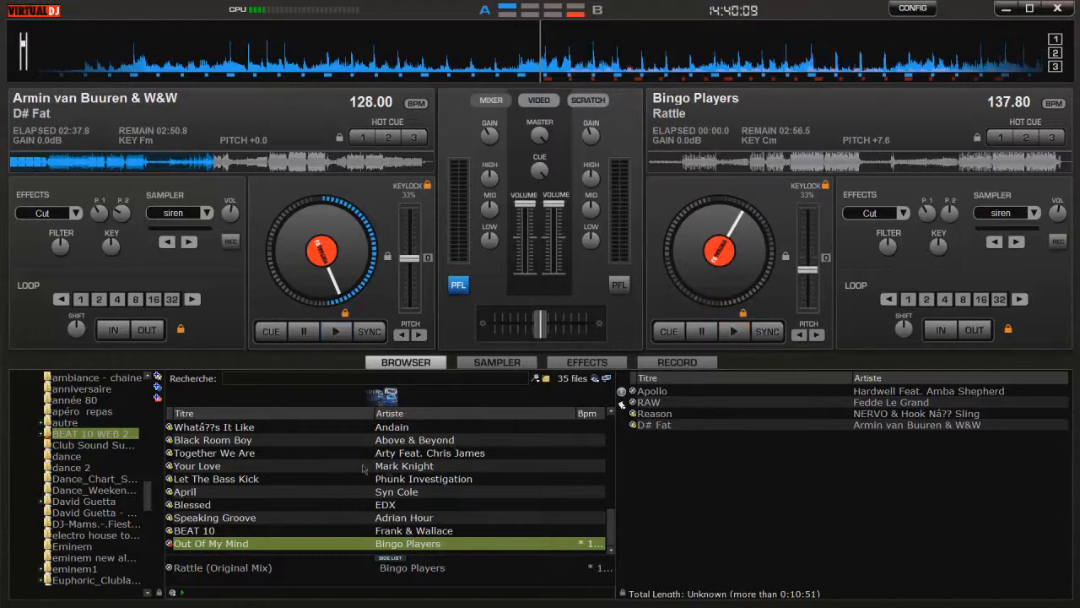
left_click(297, 446)
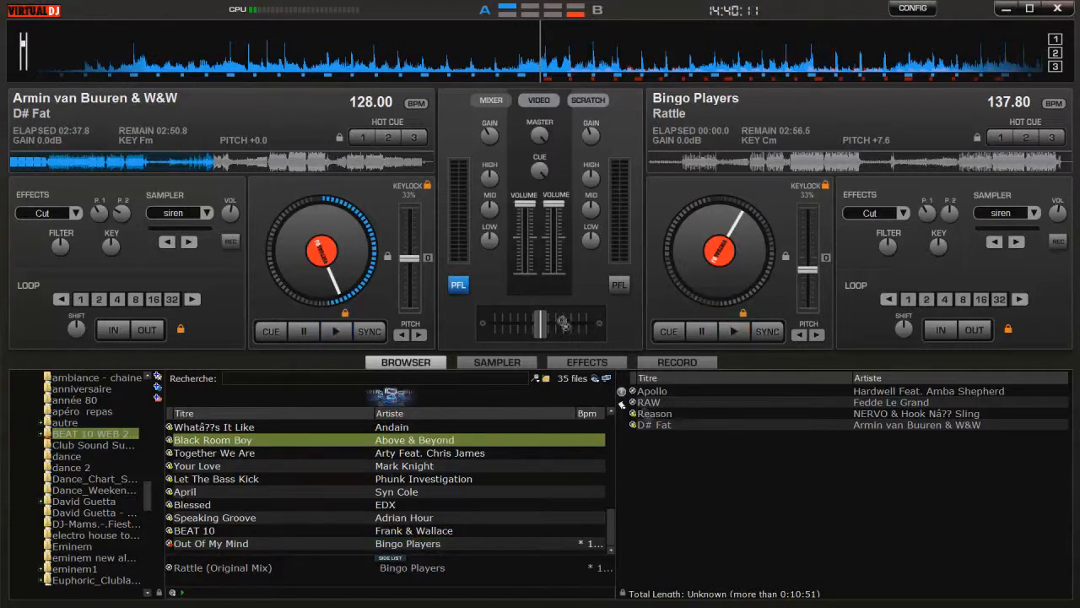
left_click_drag(312, 439, 85, 163)
left_click(154, 163)
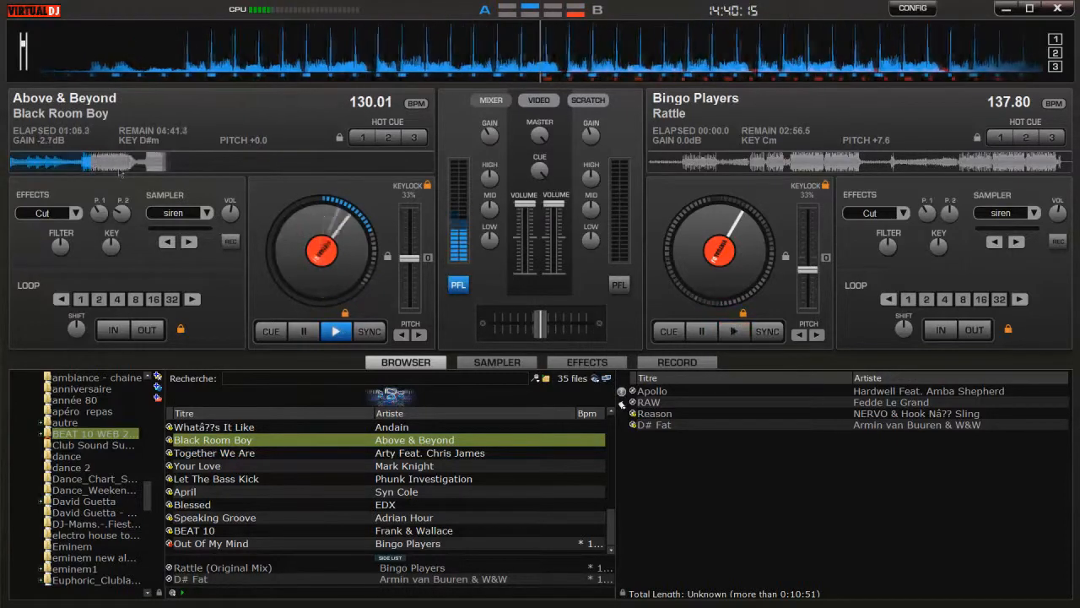
left_click(198, 163)
left_click_drag(299, 440, 769, 512)
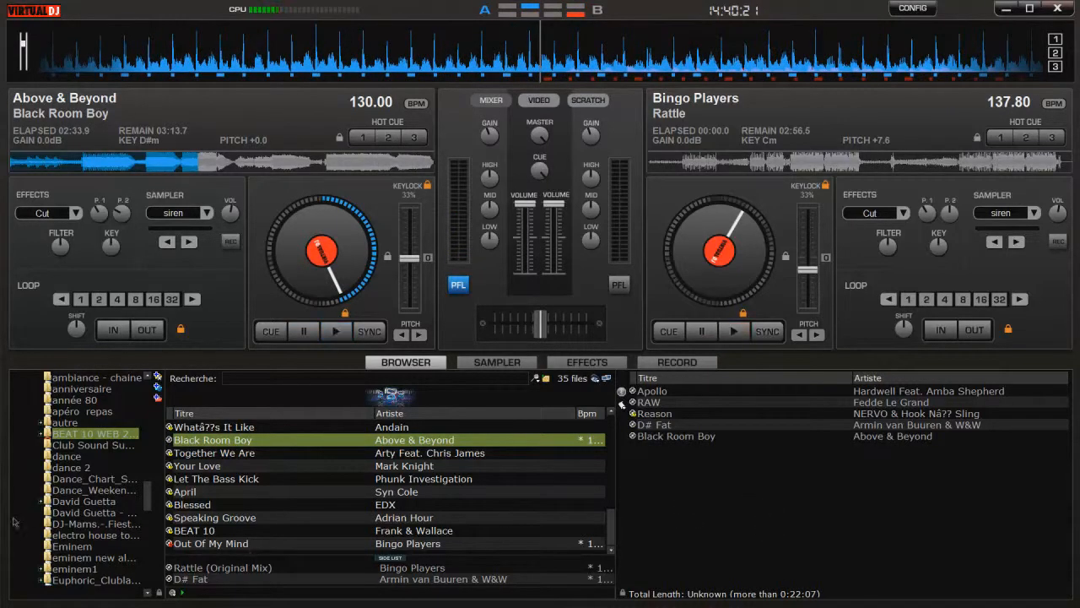
Preview Be Bop (Radio Mix) from the Club Sound folder on deck A, stop it and add it to the playlist
left_click(78, 456)
left_click(79, 445)
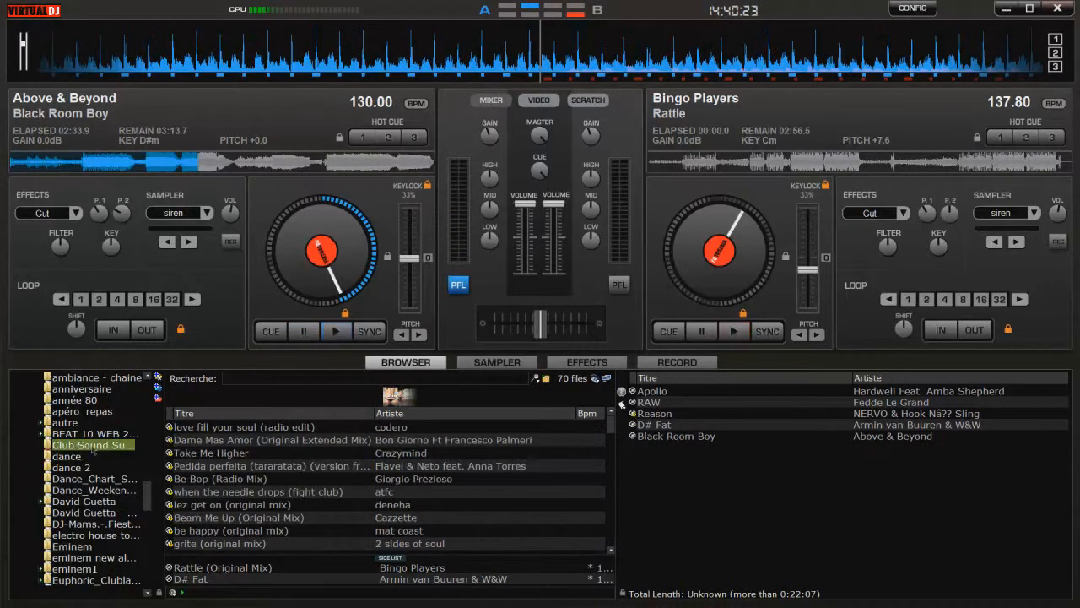
left_click_drag(247, 479, 325, 253)
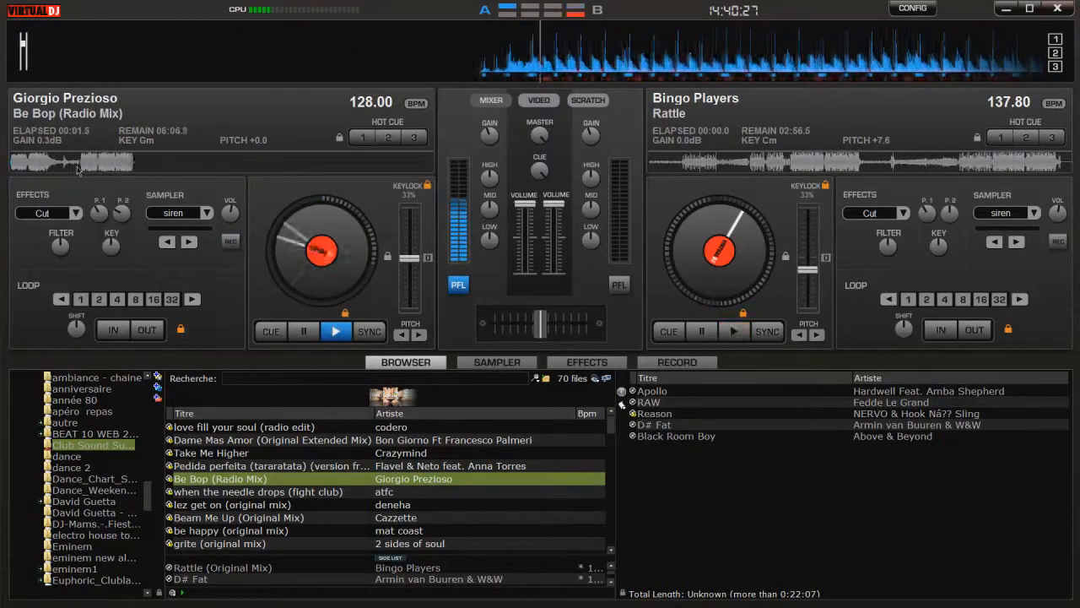
left_click(95, 171)
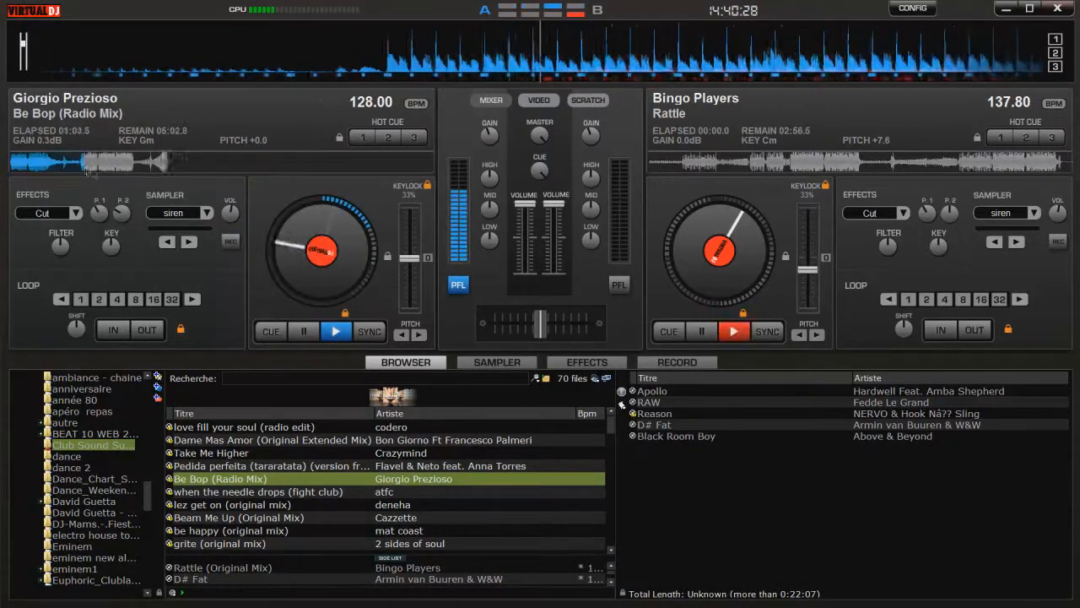
double_click(311, 336)
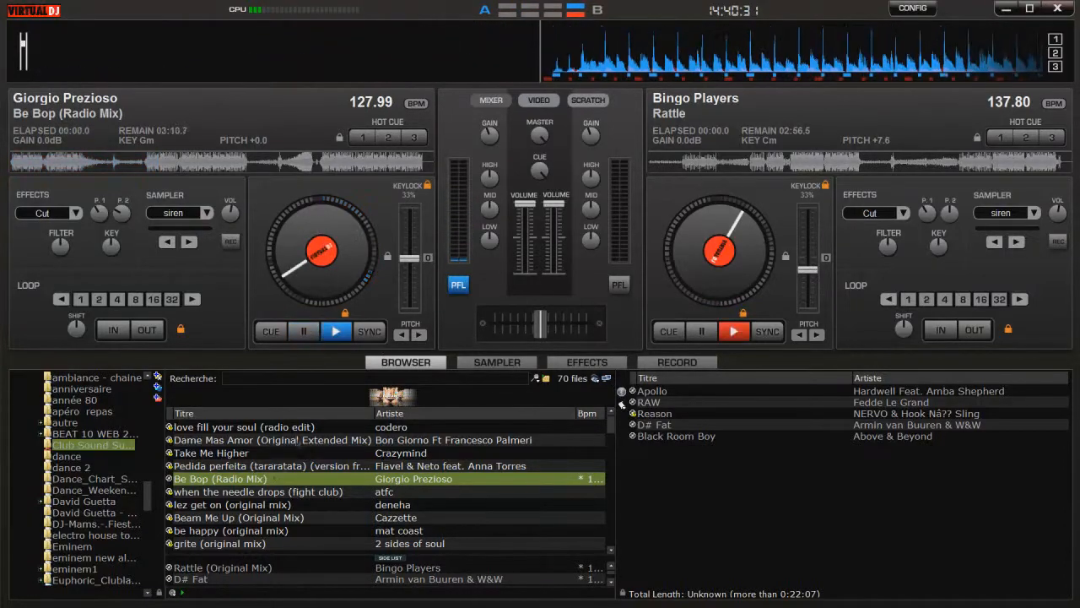
left_click_drag(317, 499, 711, 509)
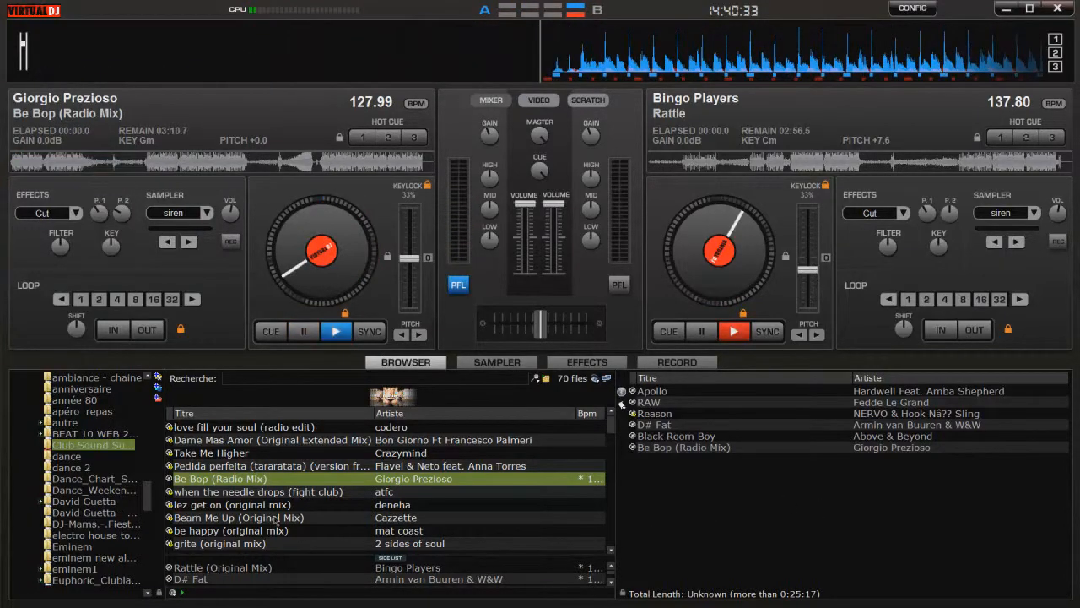
Preview Airport (Original Mix) by Ummet Ozcan & DJ Ghost at several points on deck A and pause it
scroll(277, 521, "down", 8)
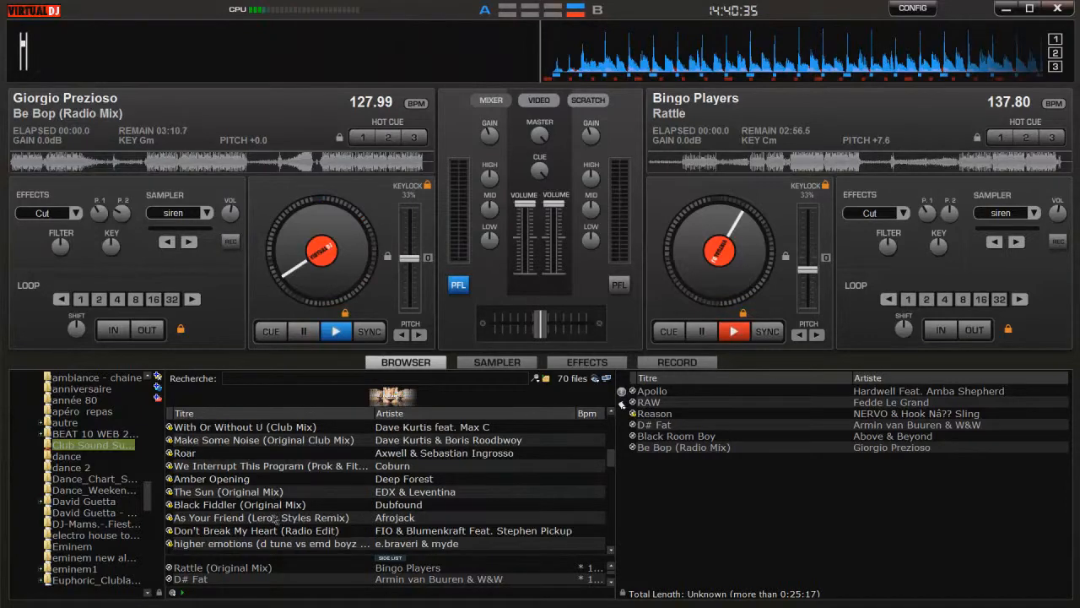
scroll(276, 521, "down", 2)
scroll(276, 519, "down", 2)
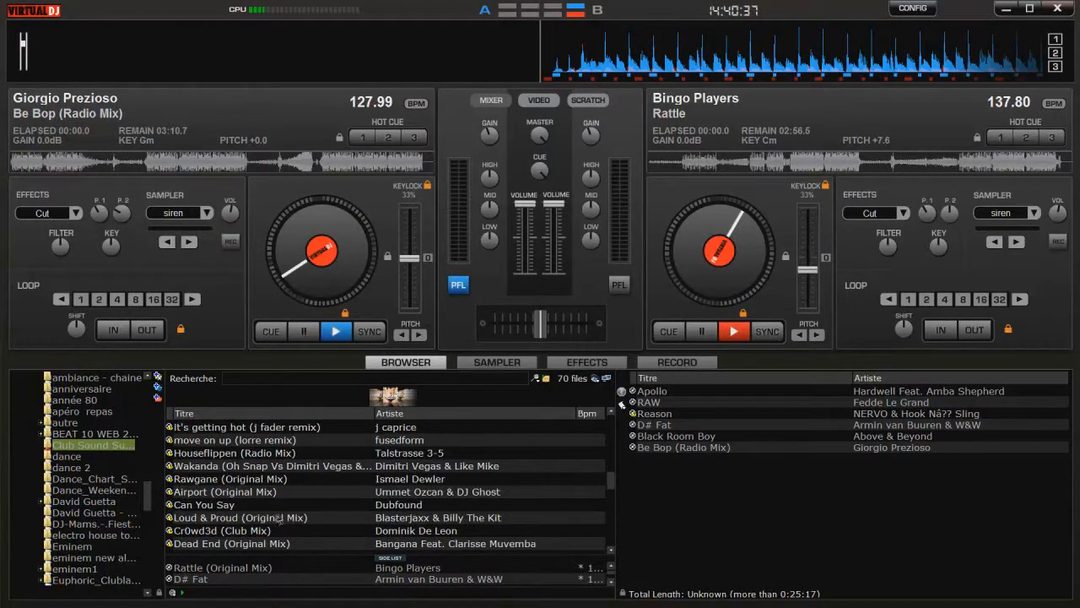
left_click_drag(250, 499, 215, 200)
key("space")
left_click(128, 163)
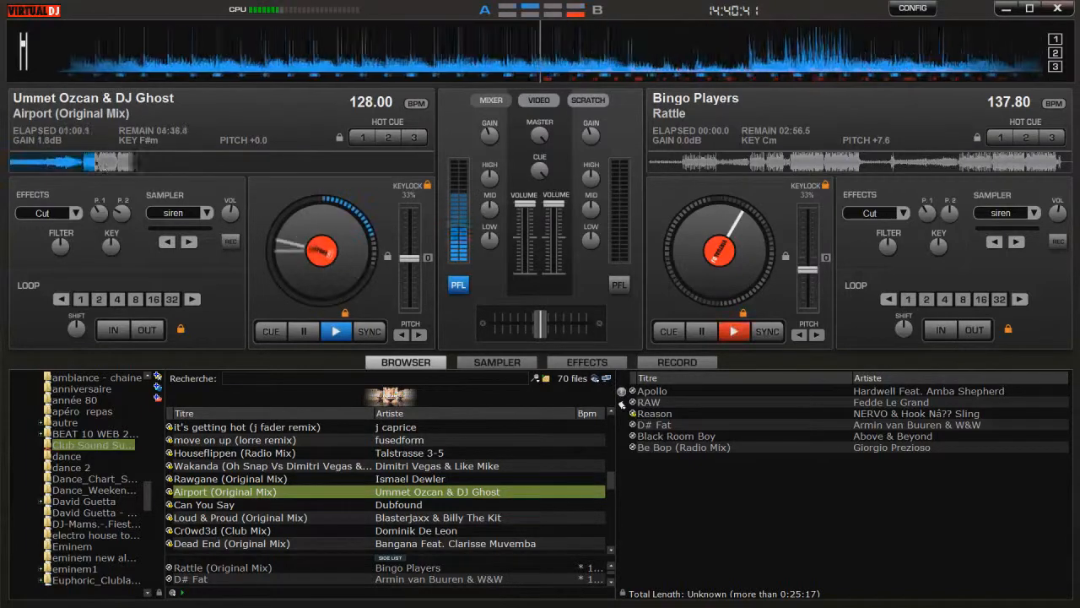
left_click(244, 163)
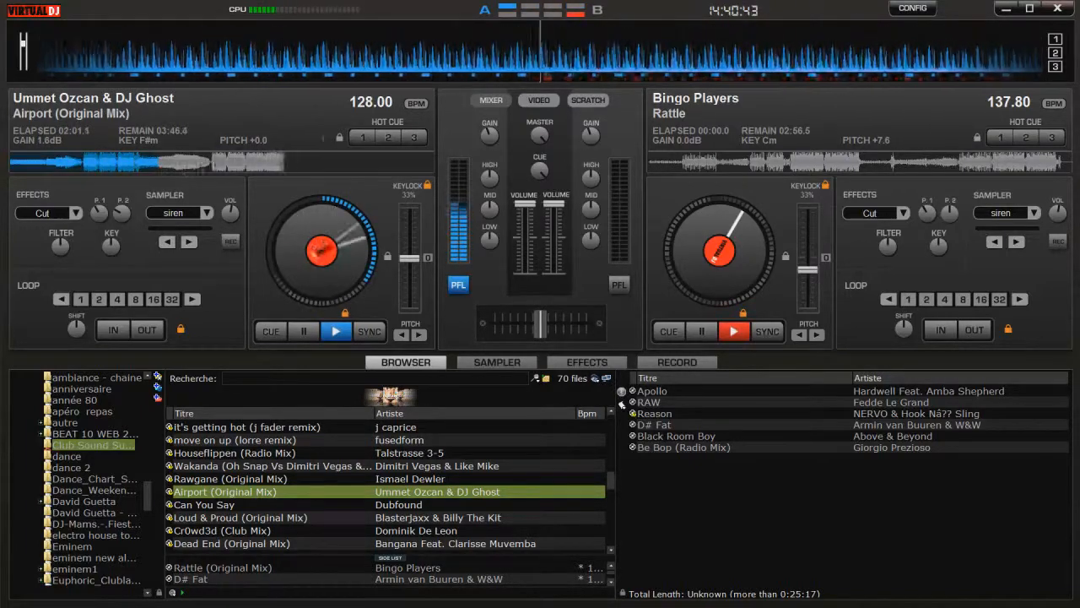
left_click(306, 331)
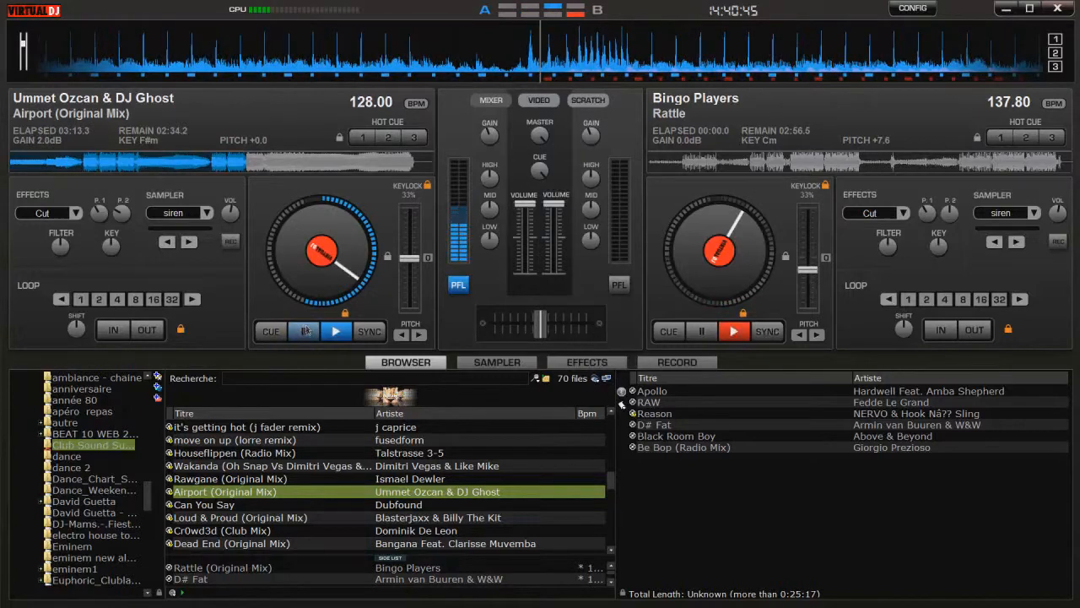
left_click(333, 329)
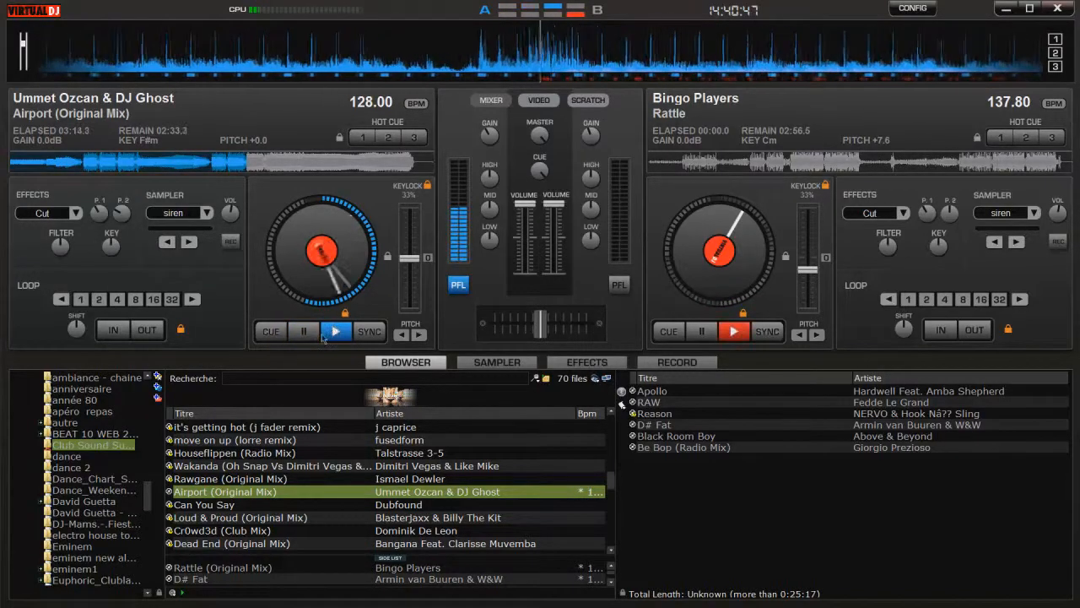
Preview A Little More Love by Duff Disco further into the track on deck A and stop it
scroll(290, 445, "down", 1)
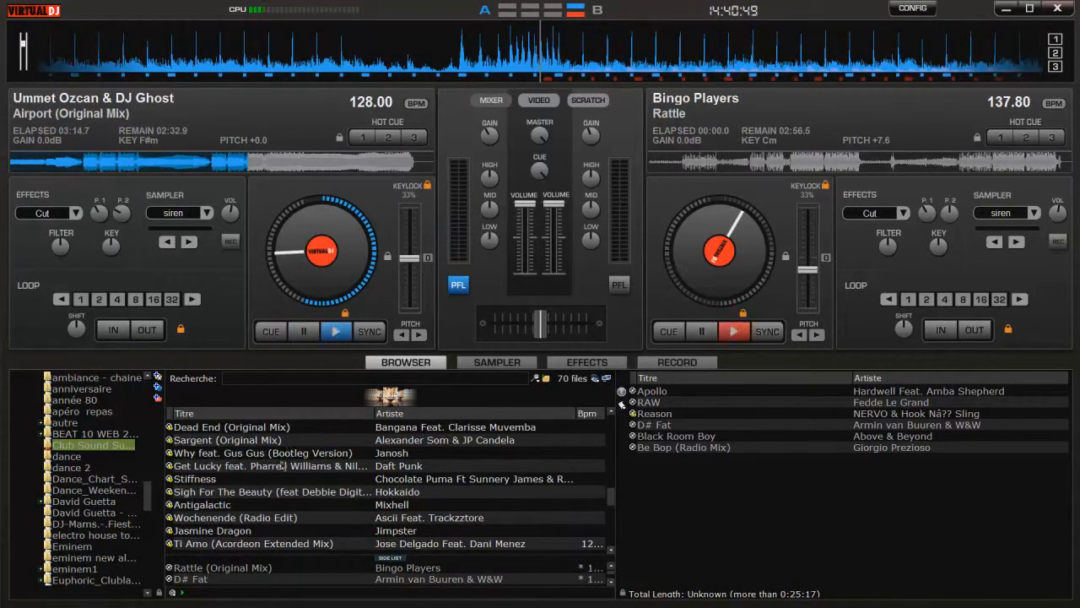
scroll(259, 473, "down", 2)
scroll(256, 487, "down", 1)
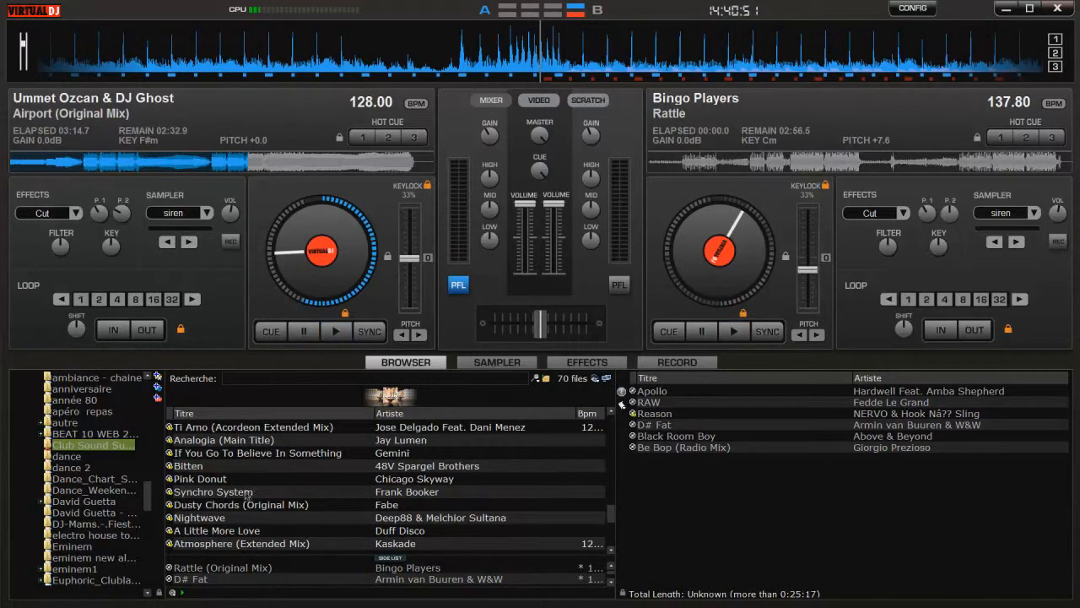
left_click_drag(241, 531, 351, 270)
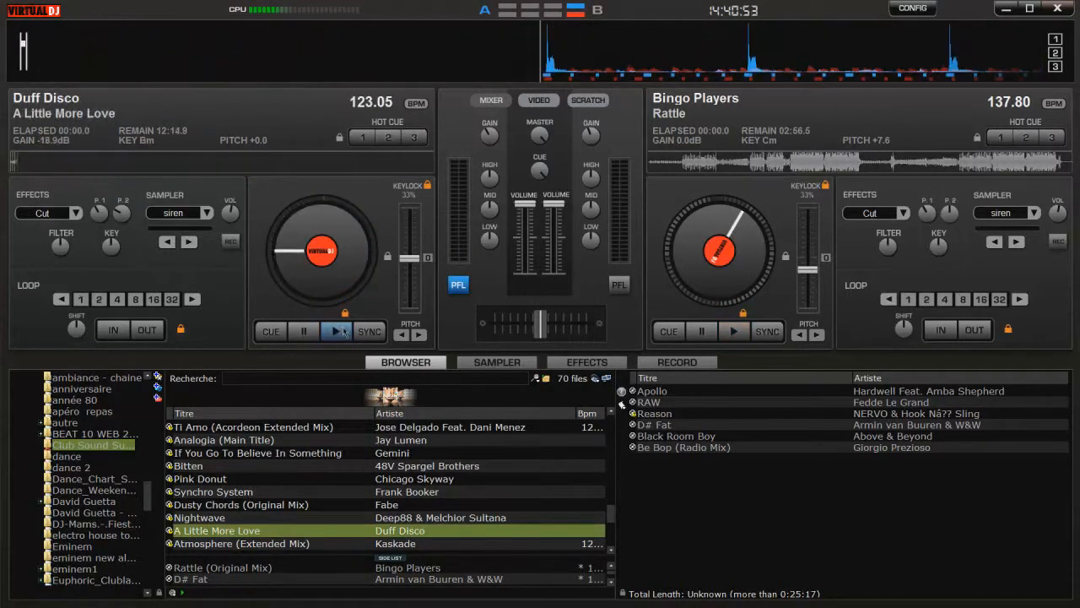
left_click(336, 331)
left_click_drag(38, 162, 106, 167)
left_click(272, 333)
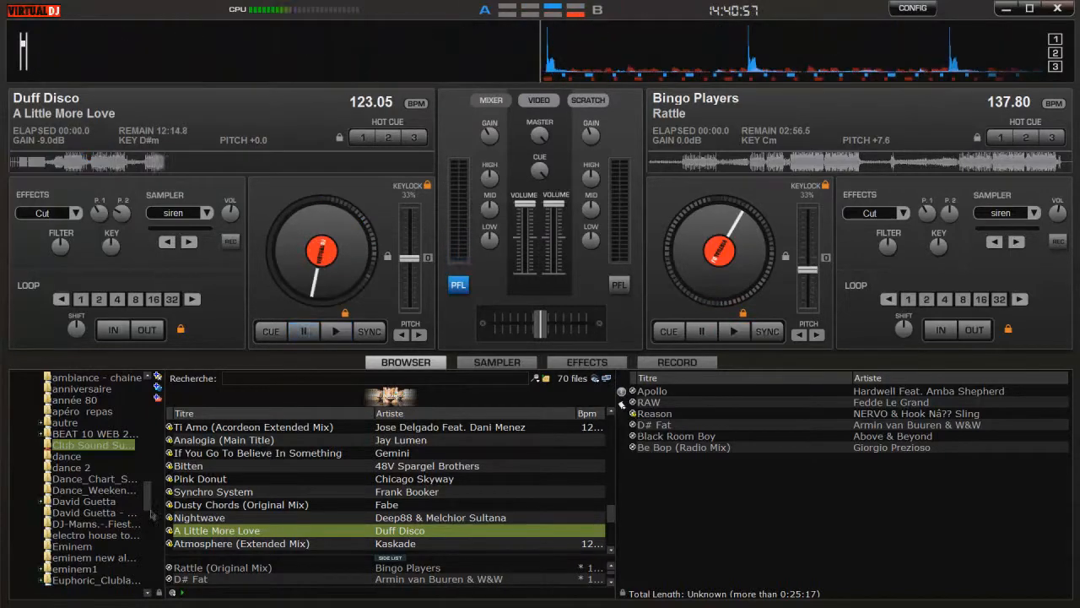
Open the german top 50 folder, preview Umf by Avicii on deck A and stop it
scroll(96, 544, "down", 2)
scroll(95, 545, "down", 2)
left_click(107, 525)
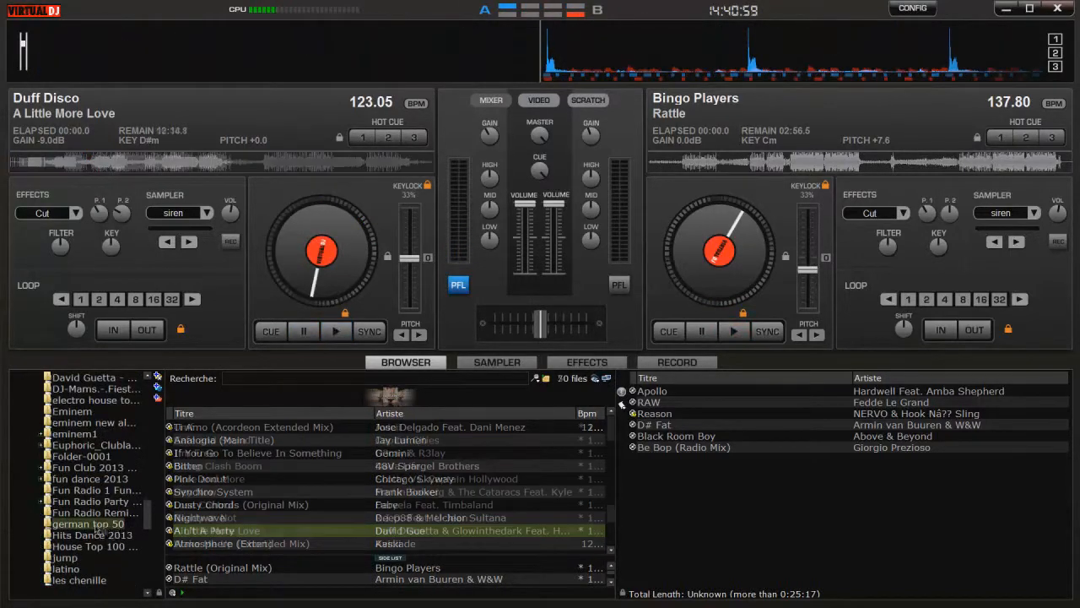
left_click_drag(258, 428, 140, 179)
left_click(168, 168)
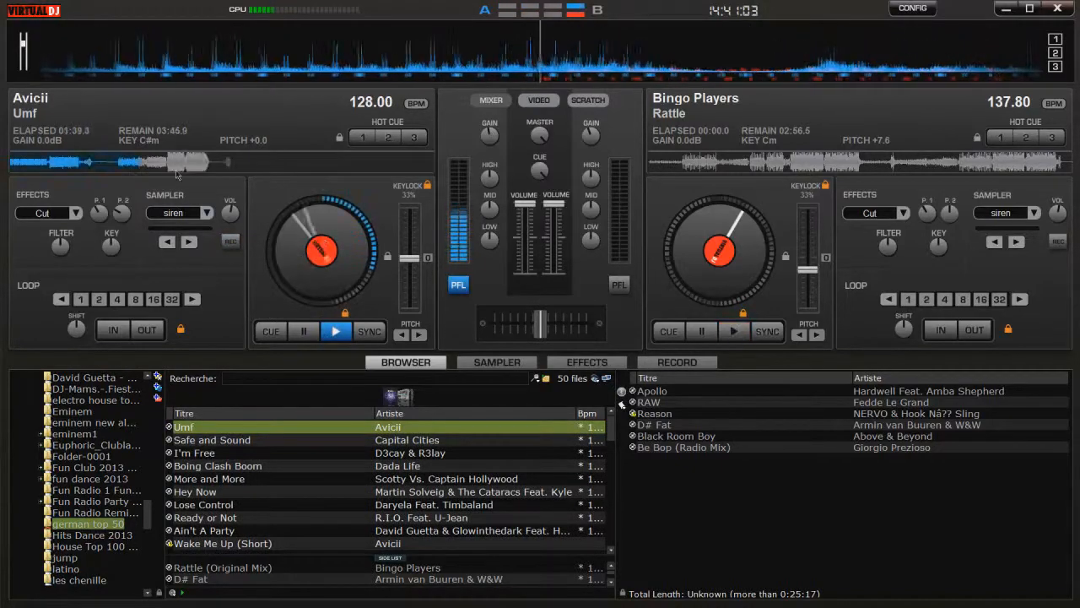
double_click(305, 332)
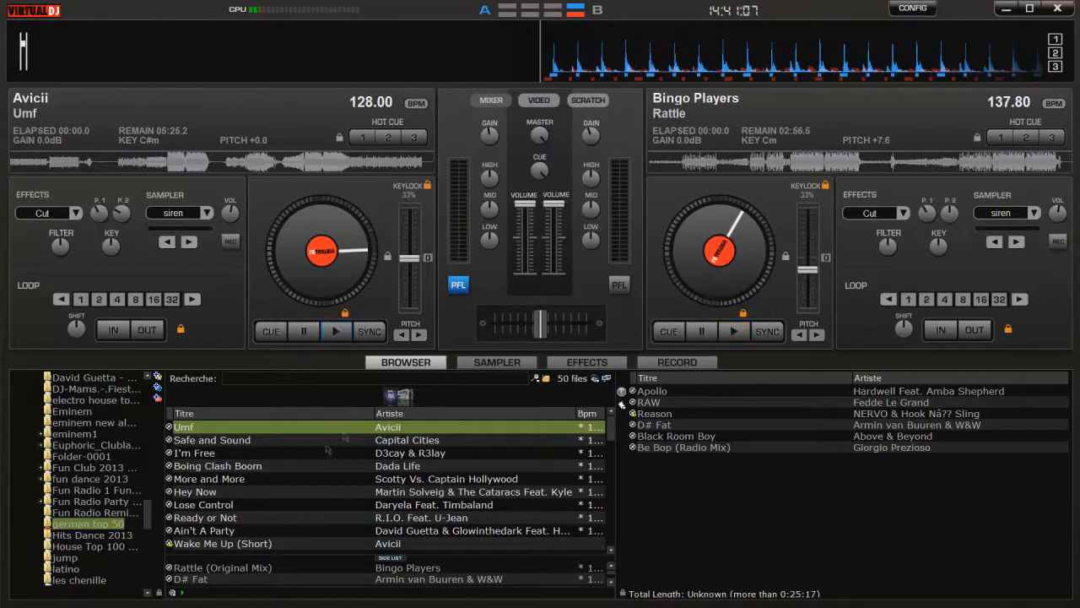
Preview I'm Free by D3cay & R3lay on deck A and add Umf and I'm Free to the playlist
left_click_drag(258, 456, 245, 252)
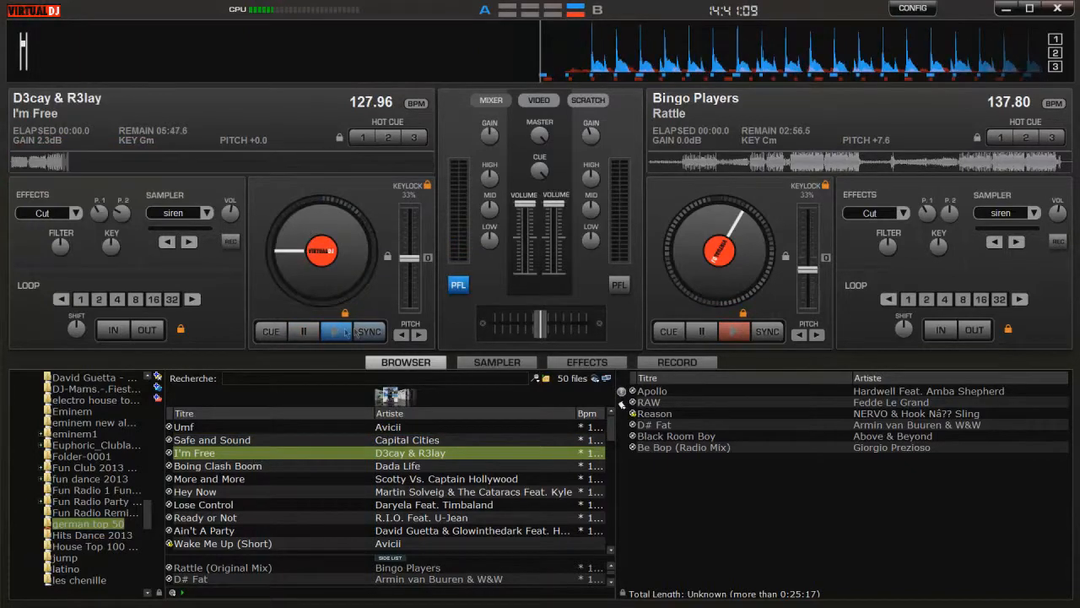
left_click(180, 164)
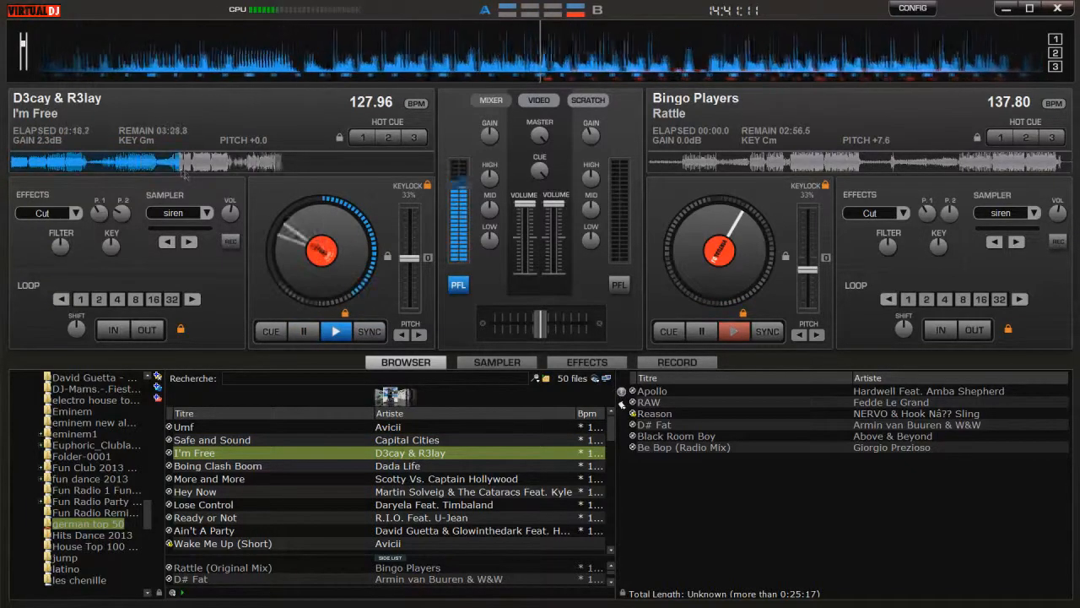
left_click_drag(270, 428, 692, 521)
left_click_drag(404, 451, 707, 454)
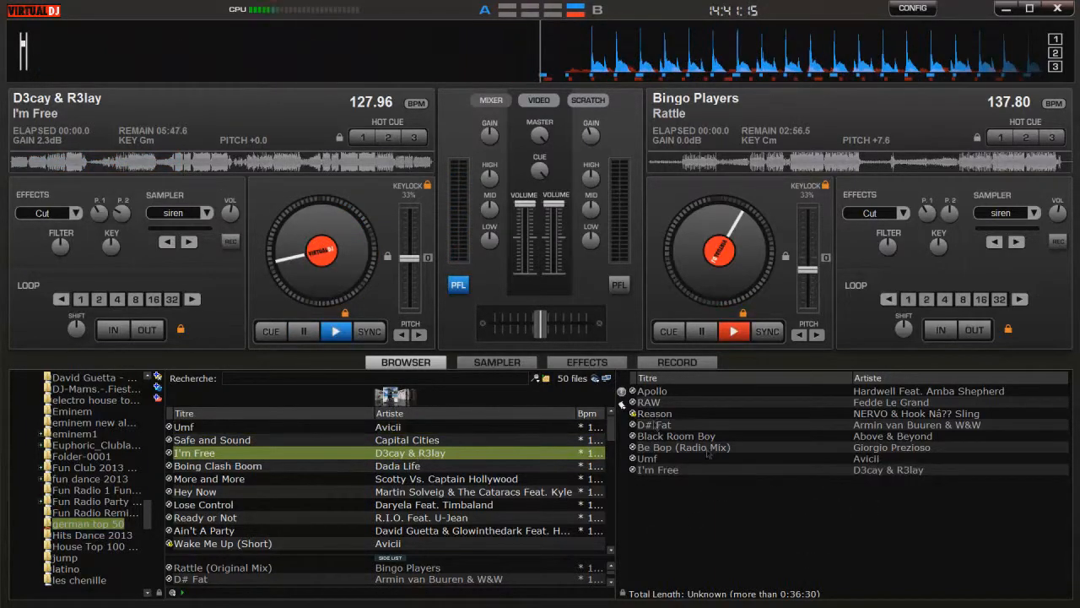
Start the playlist's automix and jump through I'm Free and Apollo toward their transitions to the next song
left_click(624, 393)
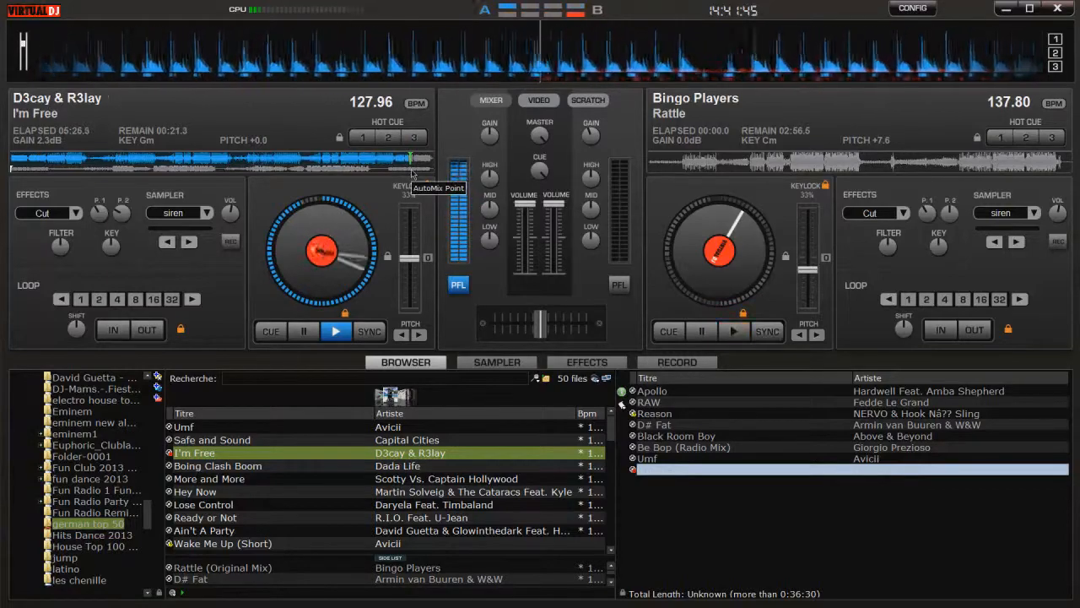
left_click(266, 158)
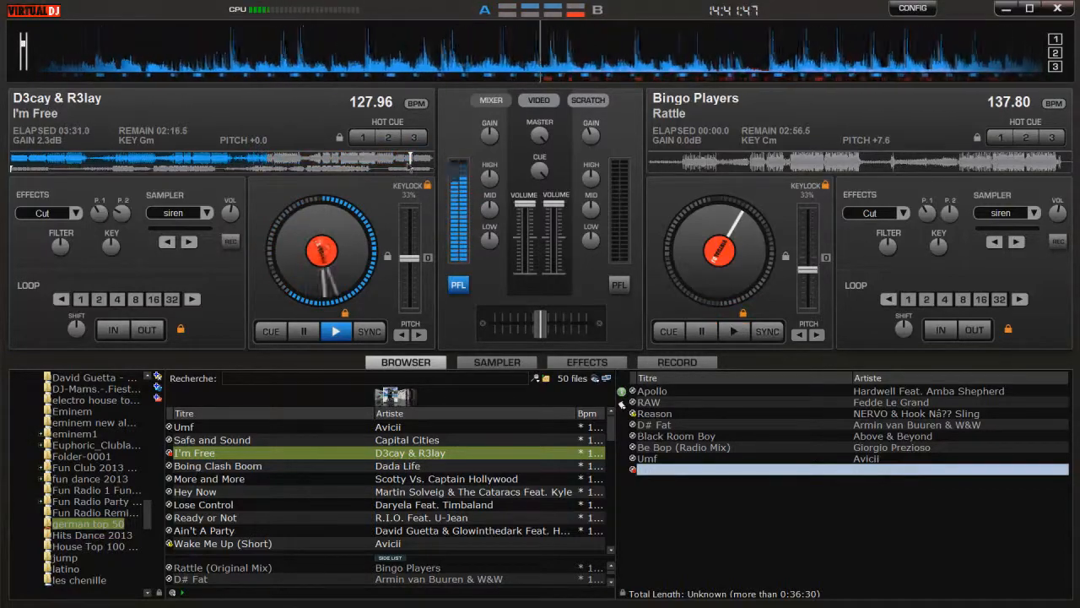
left_click(410, 160)
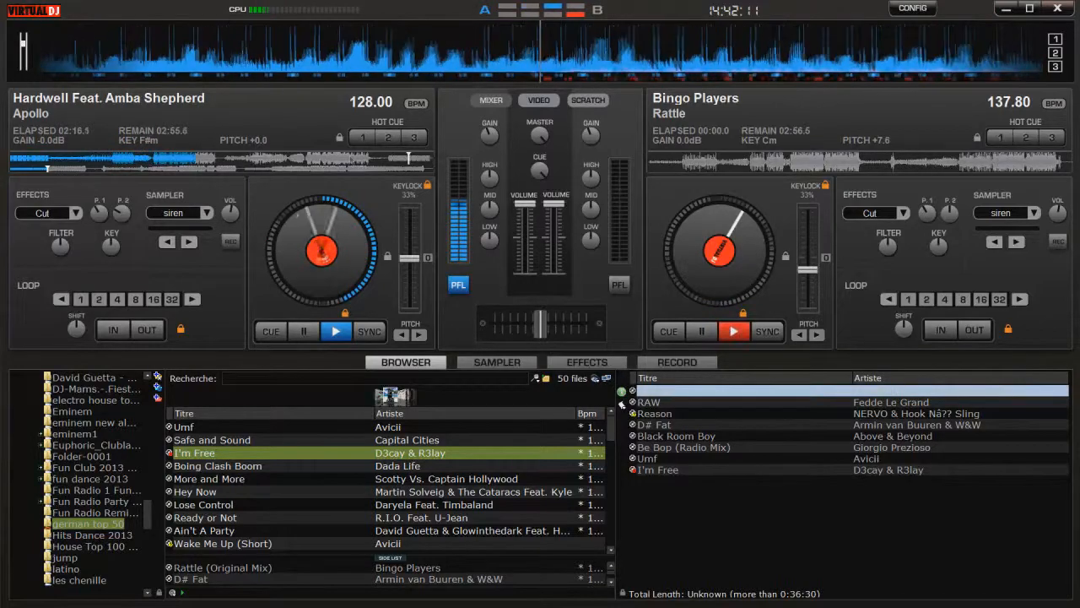
left_click(365, 164)
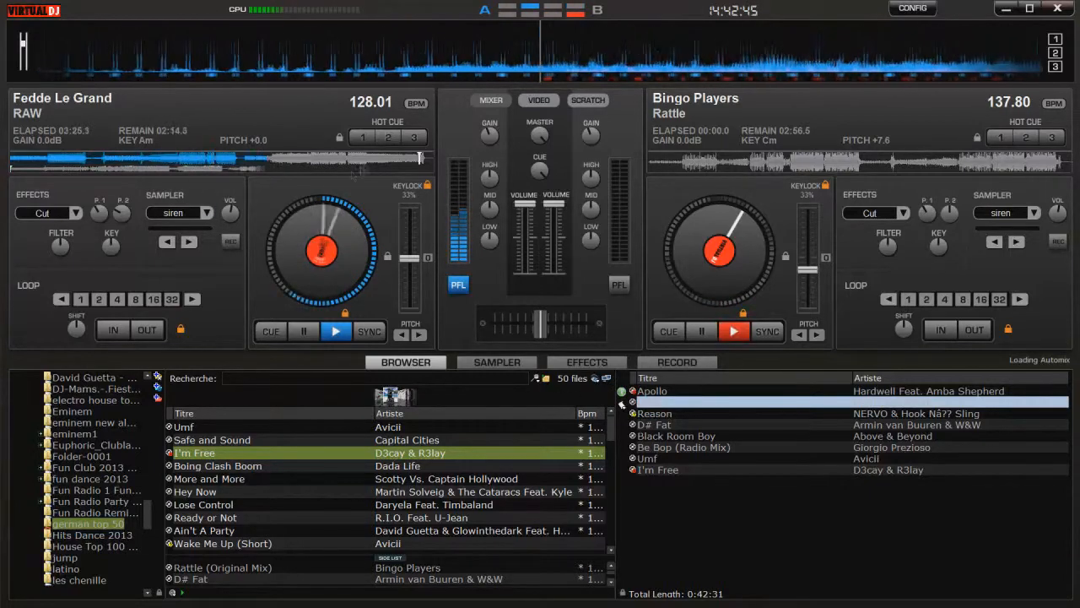
Move Be Bop (Radio Mix) directly after RAW in the playlist and adjust the automix points between the two songs
double_click(664, 448)
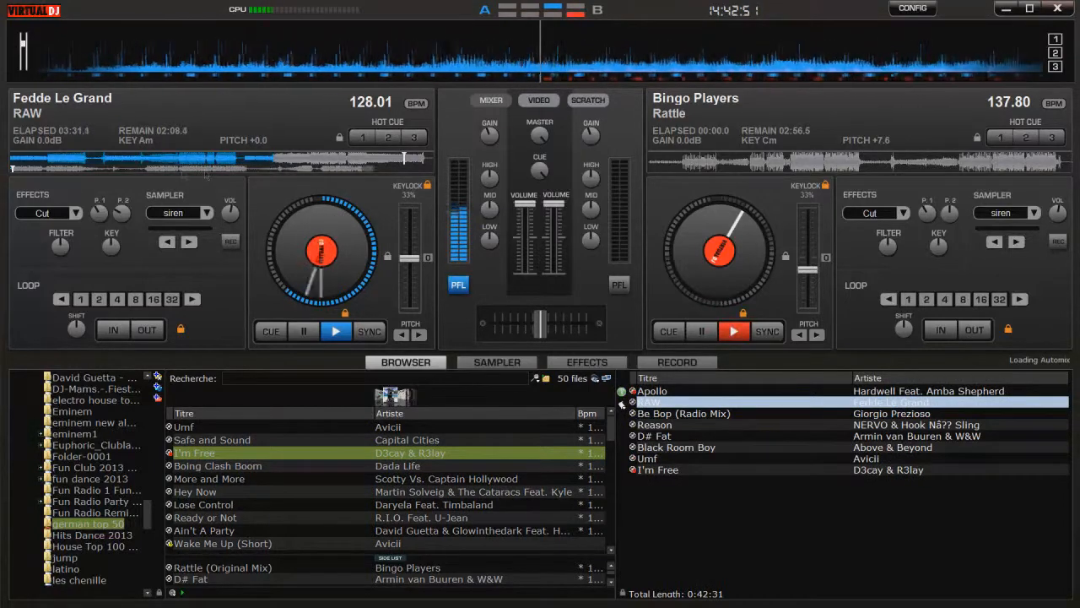
left_click(148, 167)
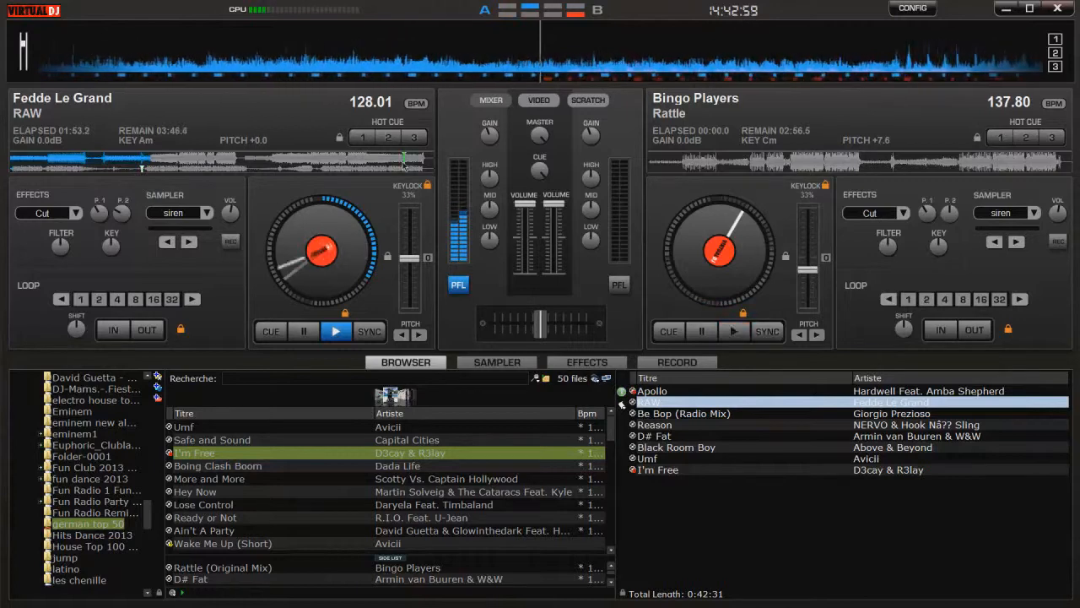
left_click(364, 159)
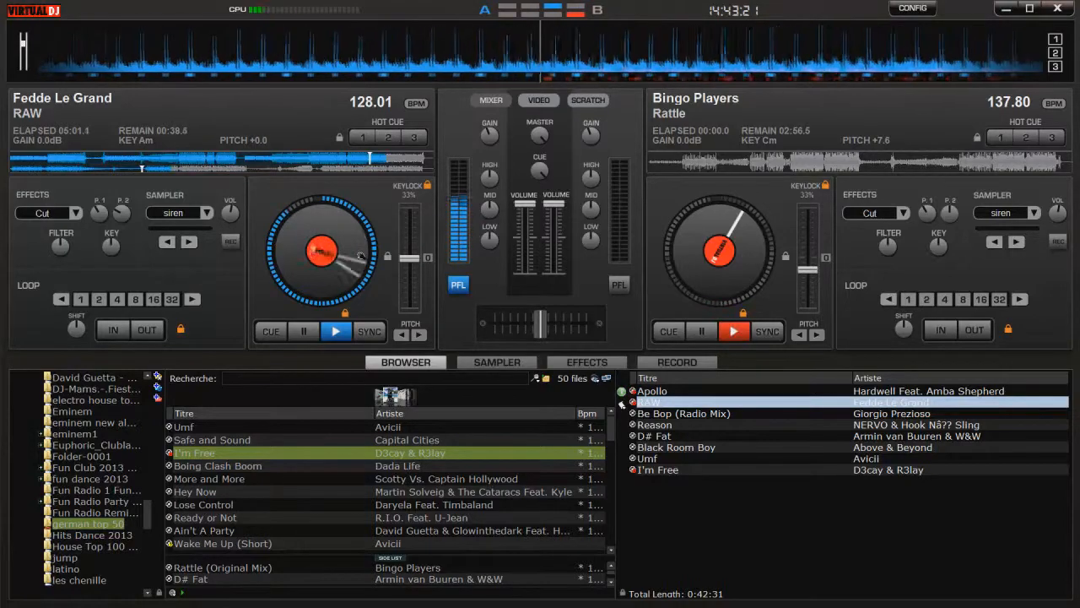
Stop playback on deck A, empty the playlist and hide it
double_click(307, 334)
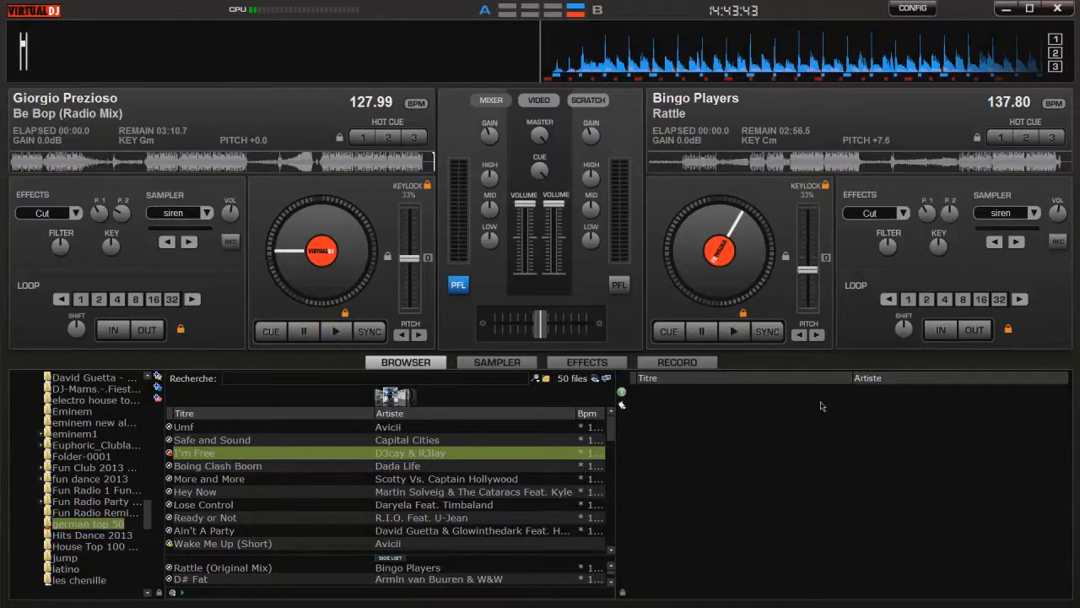
left_click(622, 593)
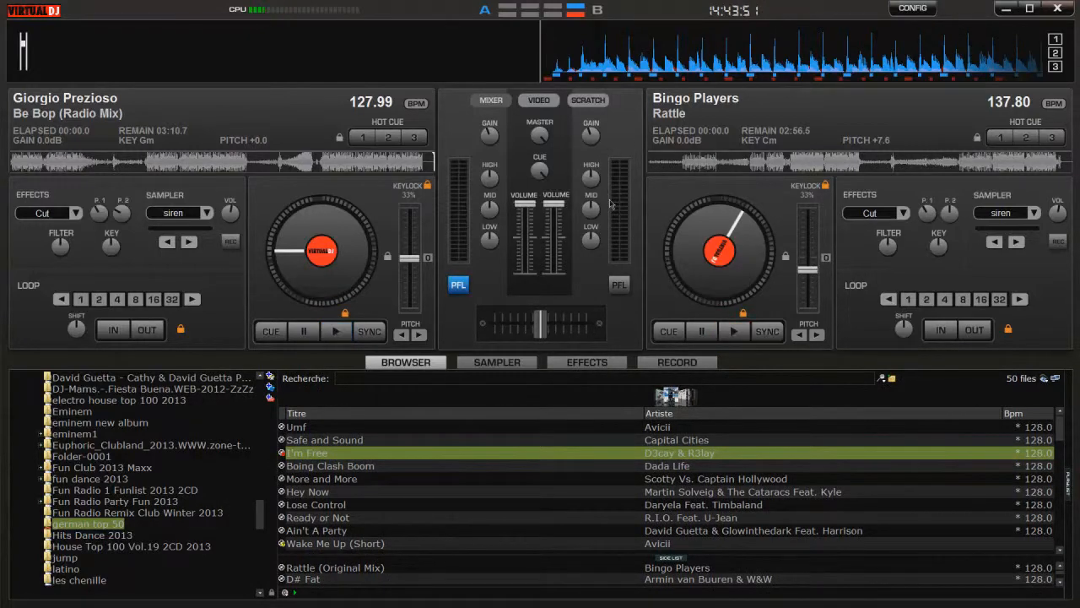
Review the sound card and output choices in the audio configuration and close the settings
left_click(934, 10)
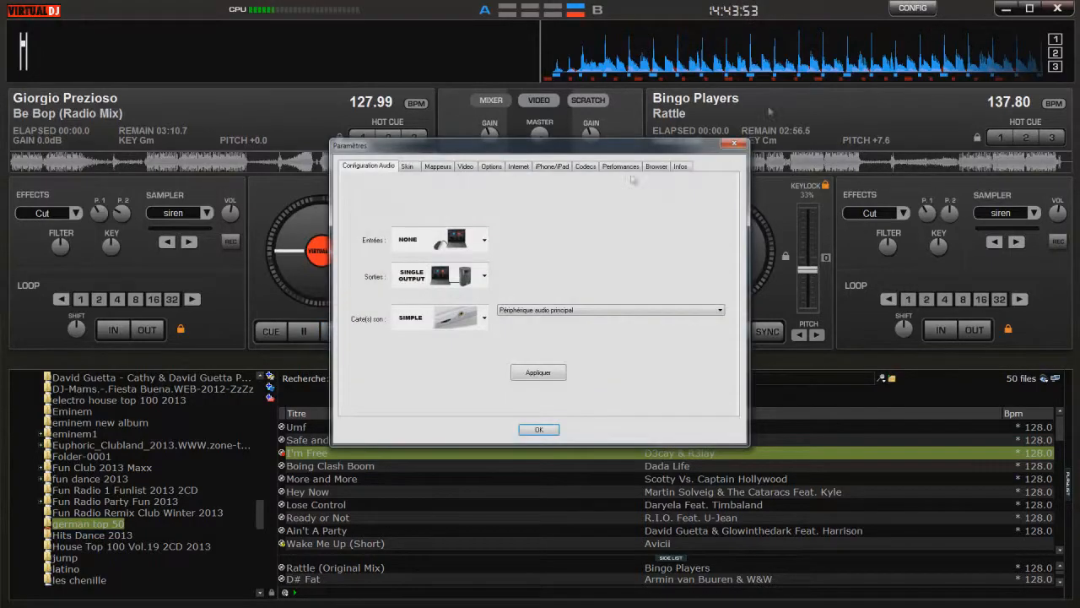
left_click(484, 319)
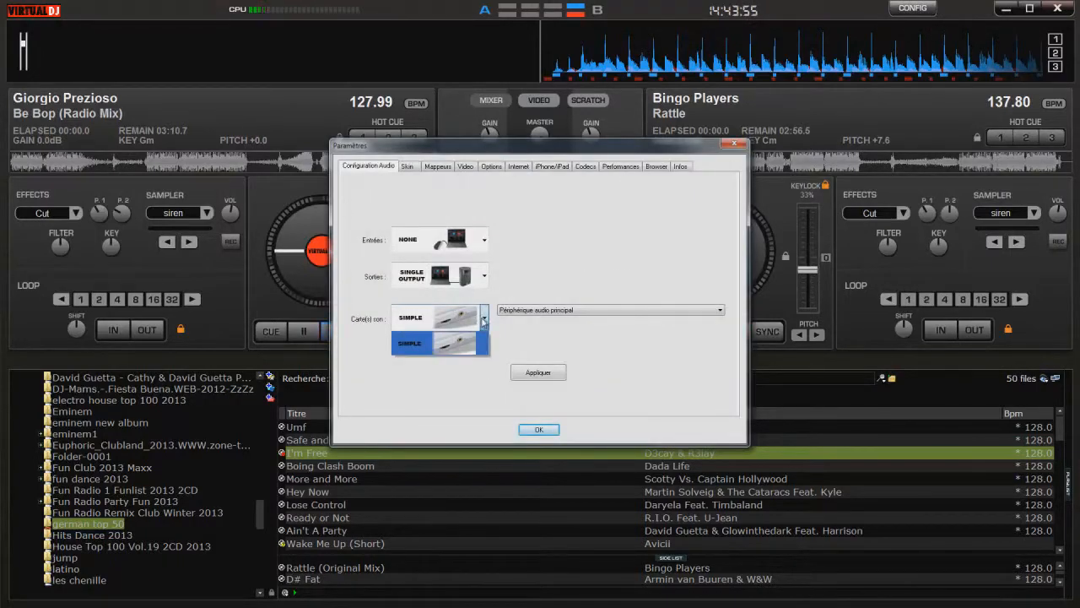
left_click(473, 343)
left_click(484, 275)
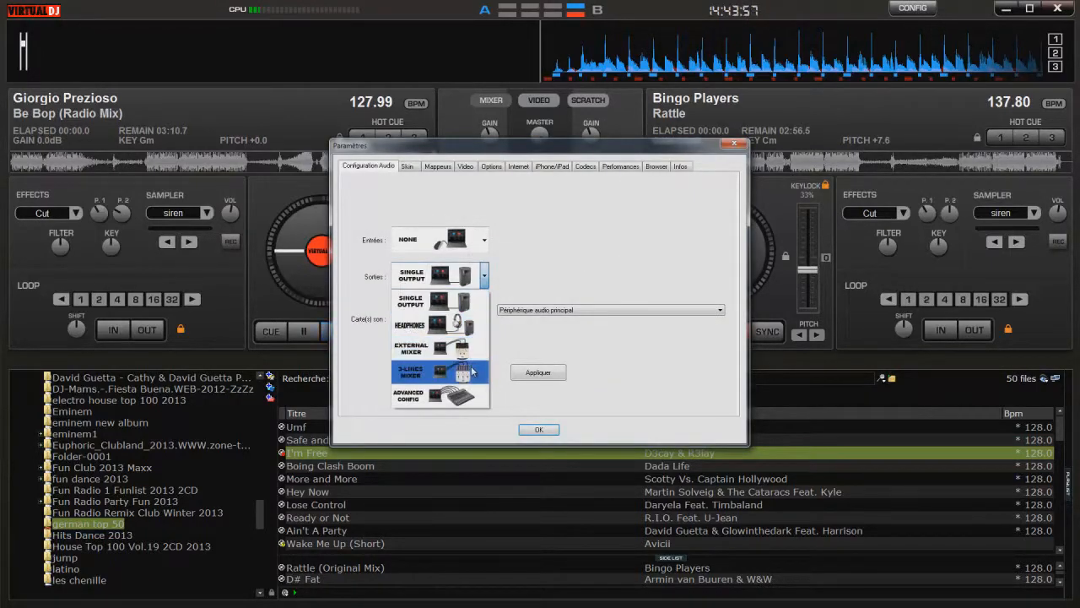
left_click(485, 277)
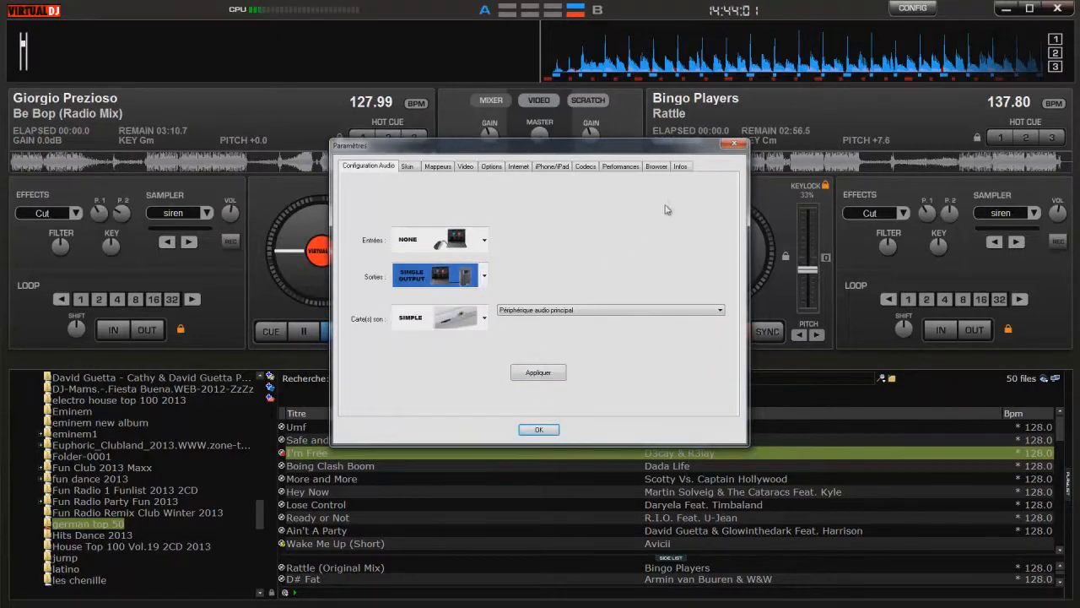
left_click(734, 145)
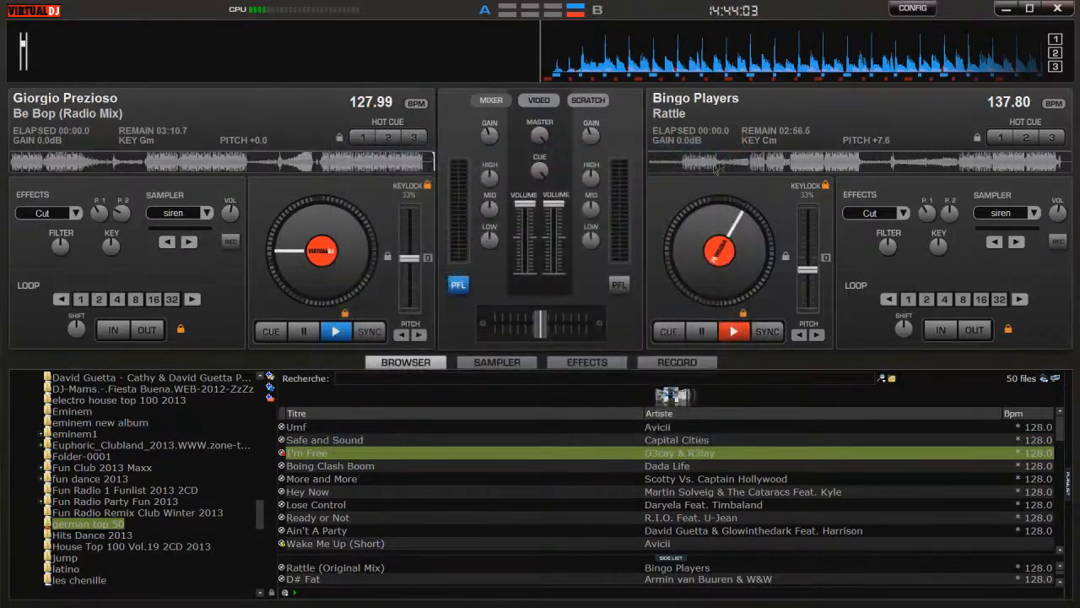
Choose the 32-band Equaliser effect for deck A and show its effect controls
left_click(77, 215)
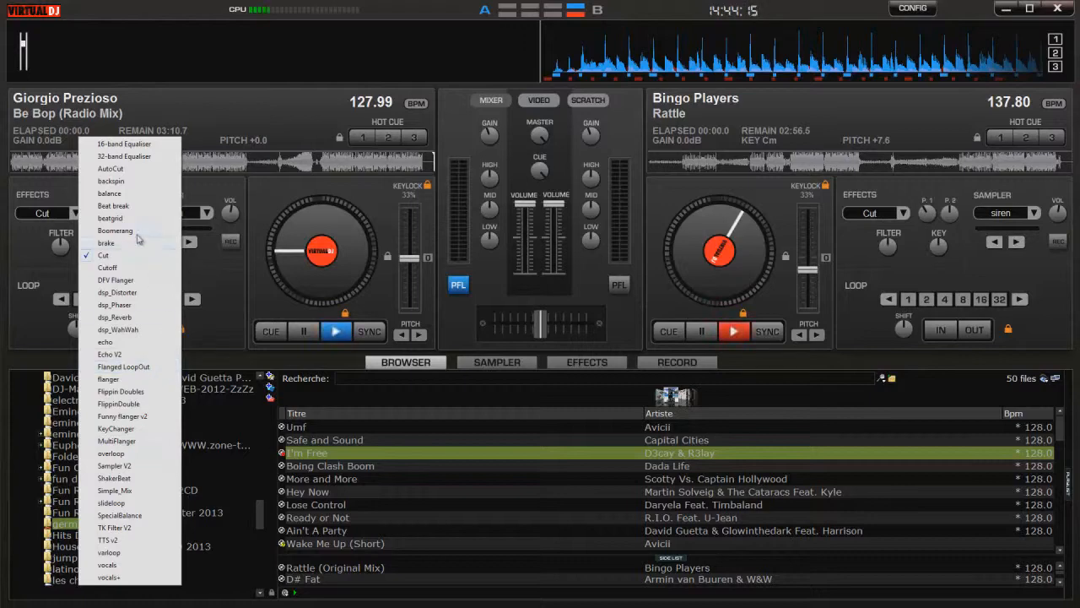
left_click(156, 162)
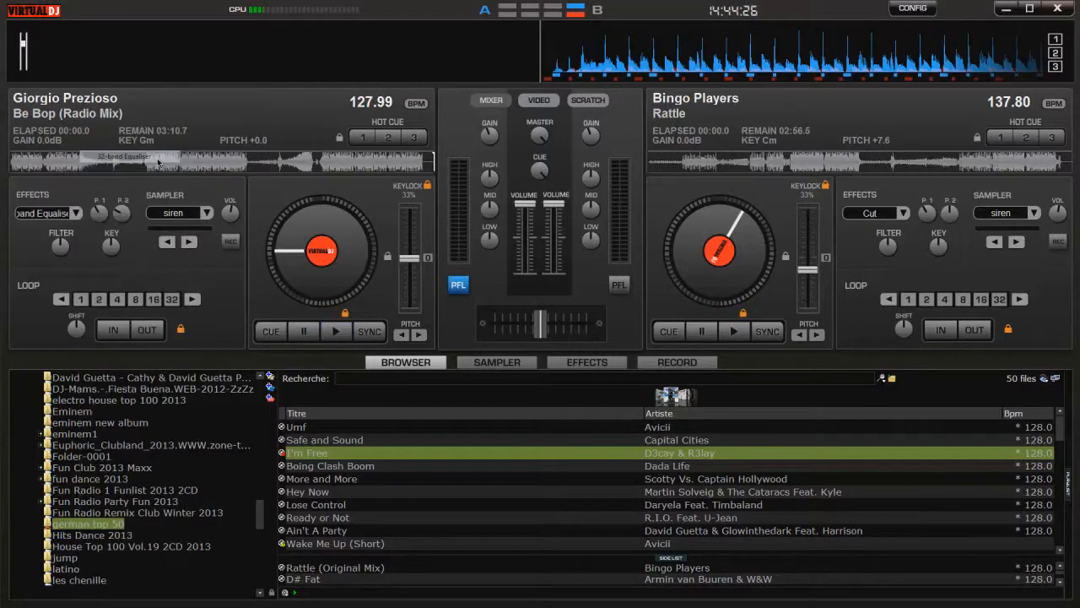
left_click(619, 363)
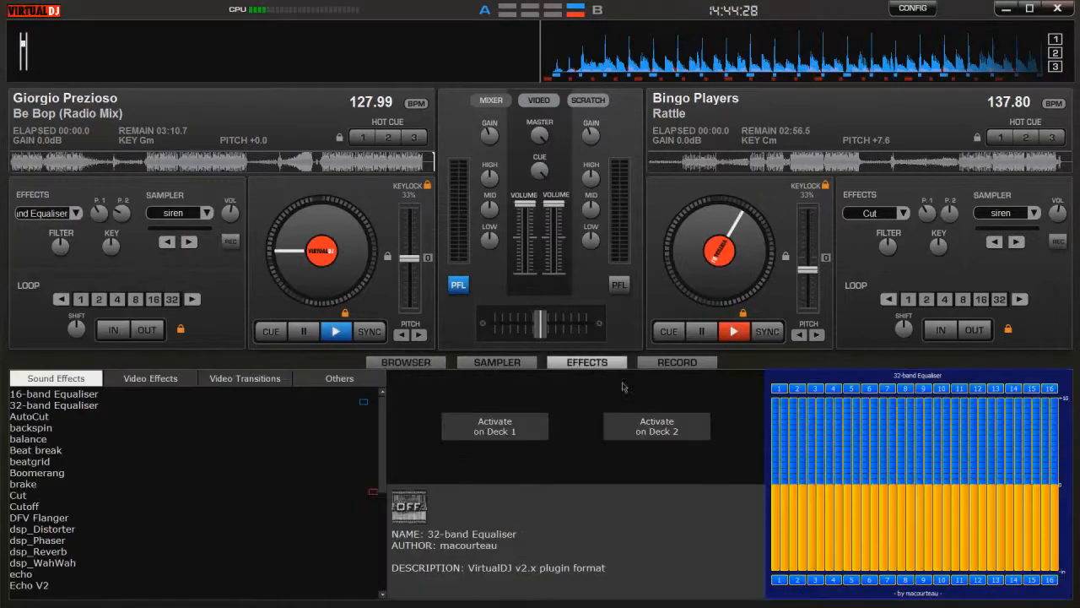
Play Be Bop (Radio Mix) on deck A from about 1:00 and activate the 32-band Equaliser on Deck 1
left_click(335, 331)
left_click(144, 162)
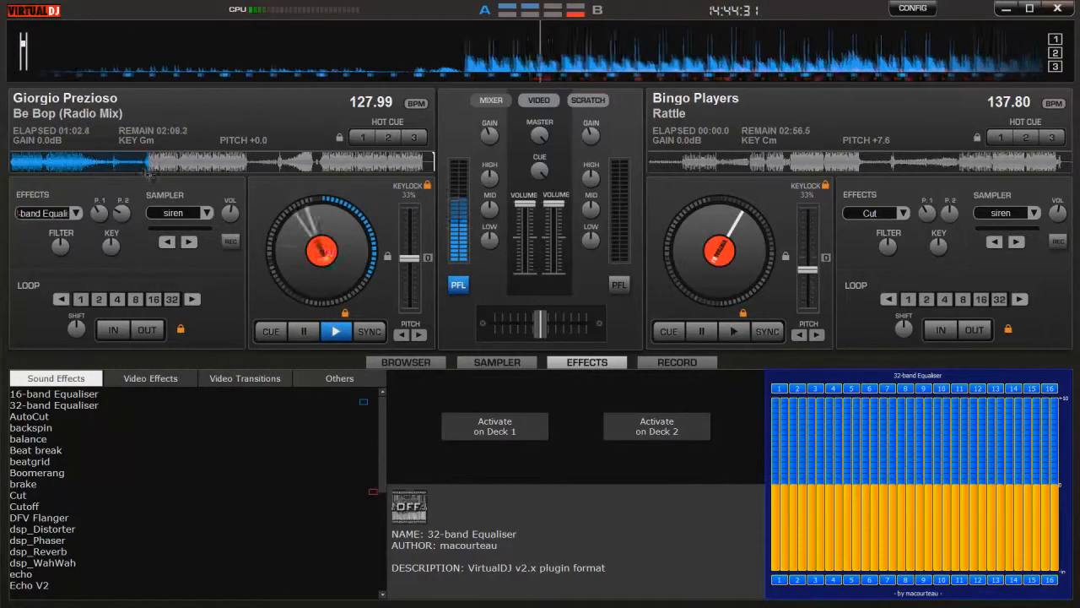
left_click(538, 426)
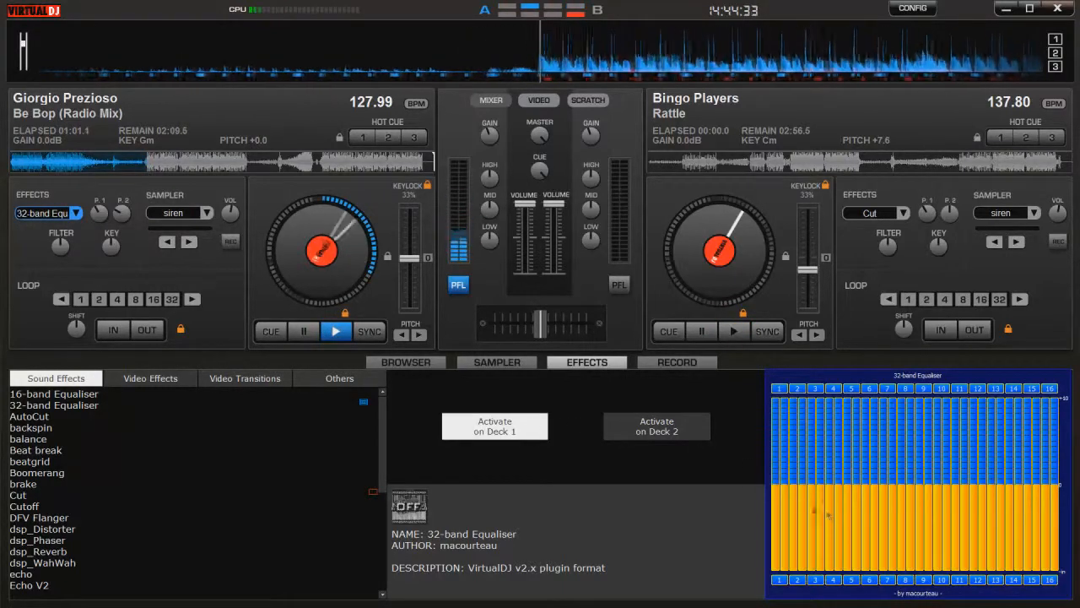
Test the lowest bands of the 32-band Equaliser on deck A, switch the effect off and pause the track
mouse_move(778, 466)
left_mouse_down()
mouse_move(842, 426)
mouse_move(951, 474)
mouse_move(987, 523)
mouse_move(1062, 570)
mouse_move(947, 523)
mouse_move(826, 567)
mouse_move(772, 553)
mouse_move(850, 496)
mouse_move(1055, 490)
mouse_move(1060, 505)
mouse_move(1050, 487)
mouse_move(878, 487)
mouse_move(791, 521)
mouse_move(775, 486)
left_mouse_up()
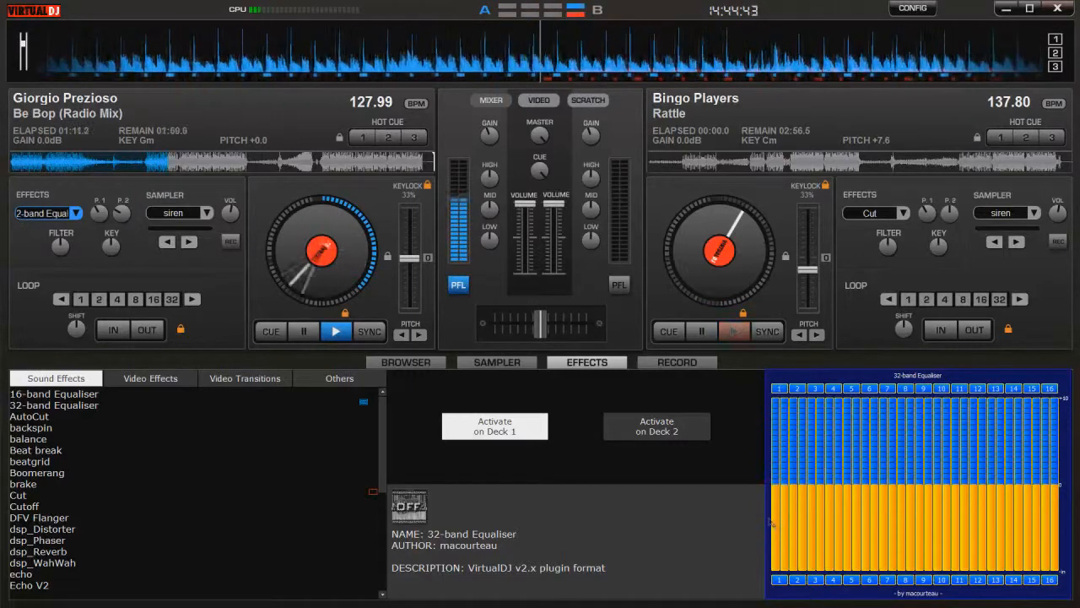
left_click(303, 331)
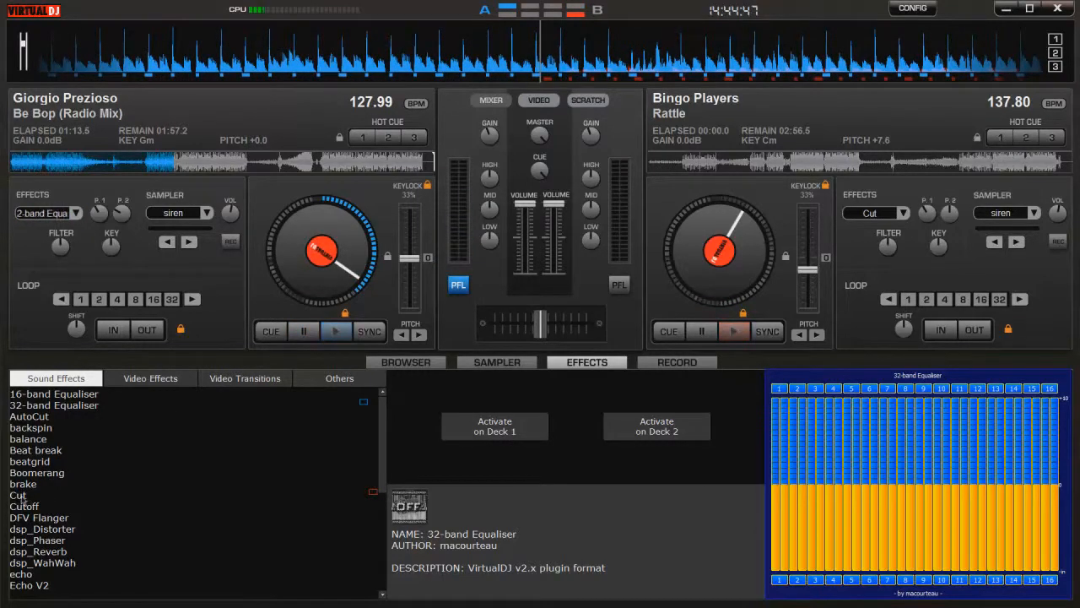
Play deck A with the Cut effect active, vary the cut length up to 1/2 beat and switch the effect off
left_click(33, 495)
left_click(336, 332)
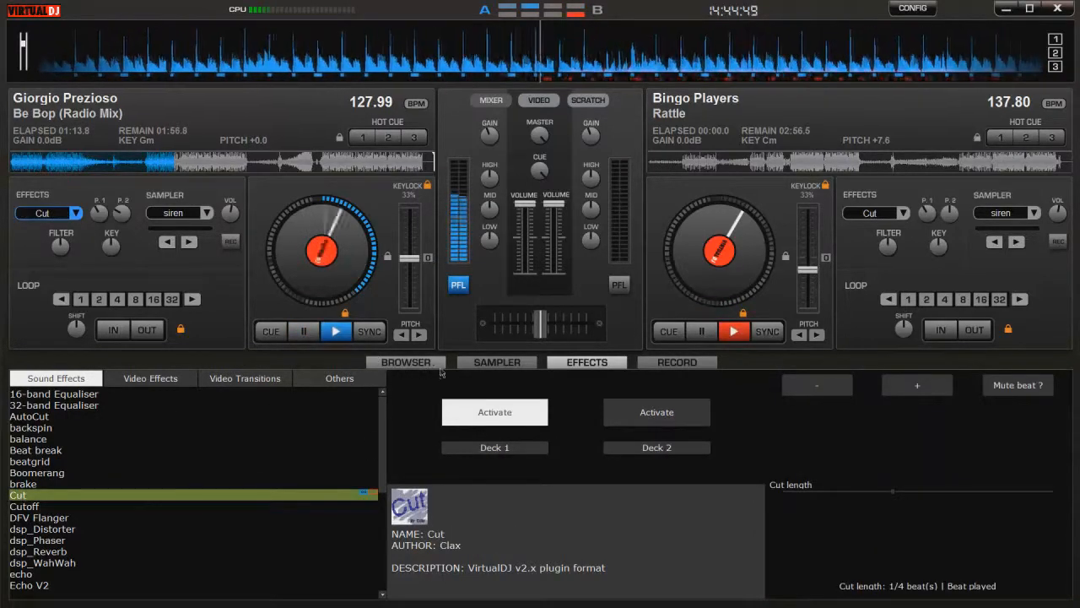
mouse_move(933, 489)
left_mouse_down()
mouse_move(1015, 507)
mouse_move(810, 507)
left_mouse_up()
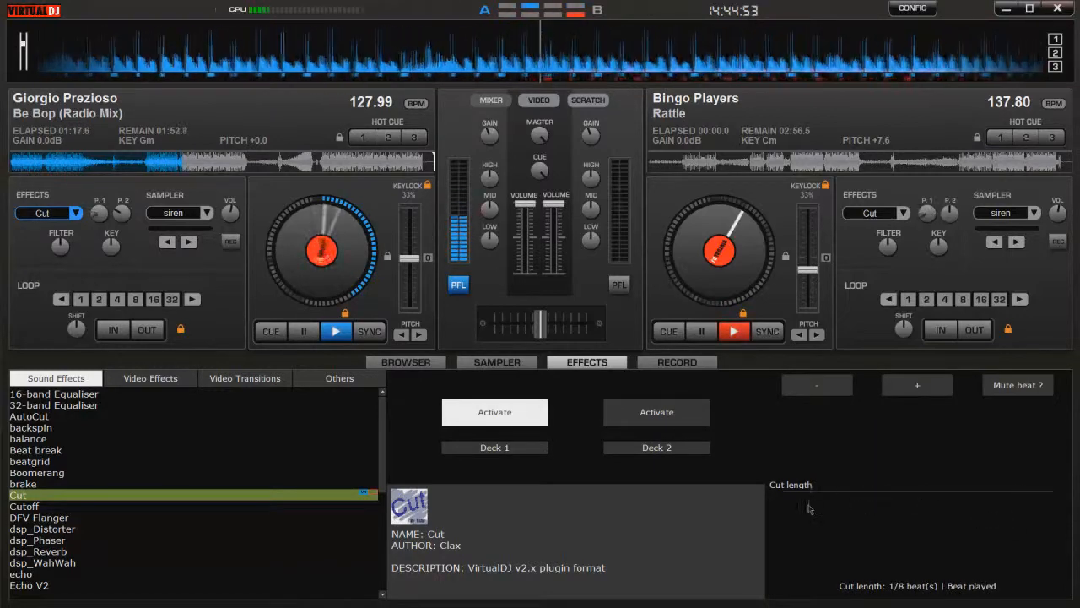
left_click(504, 417)
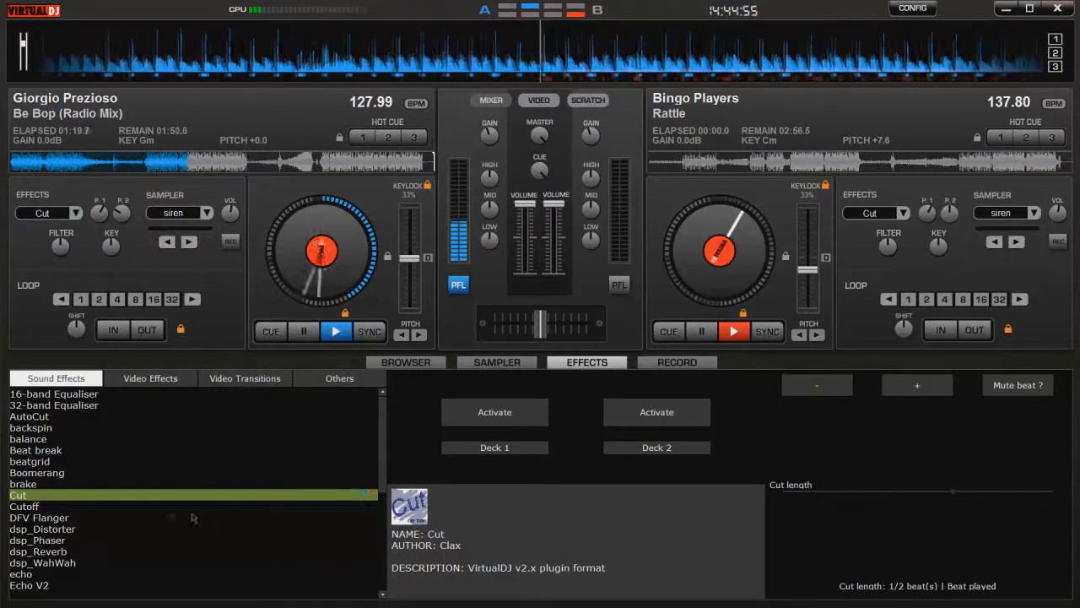
Activate the AutoCut effect on Deck 1 and vary its cyclic ratio while the track plays
left_click(38, 416)
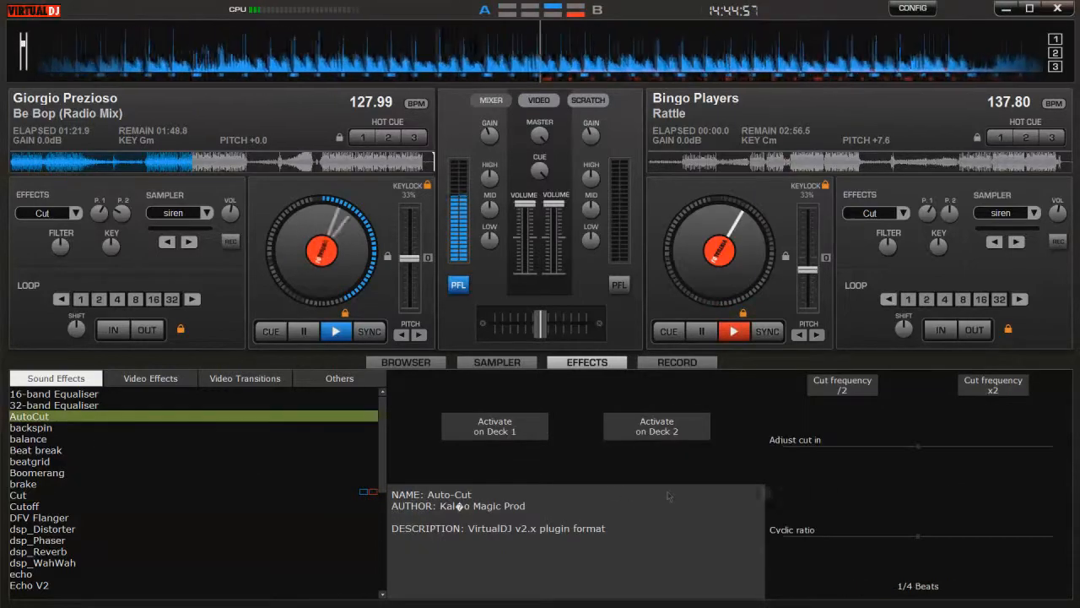
left_click(544, 431)
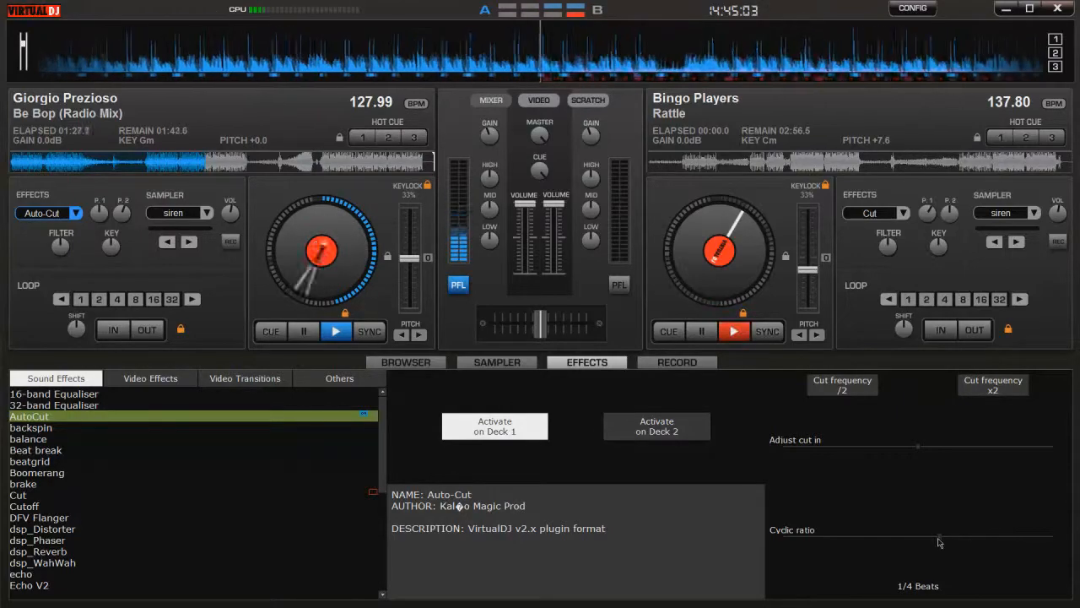
left_click_drag(939, 542, 1039, 543)
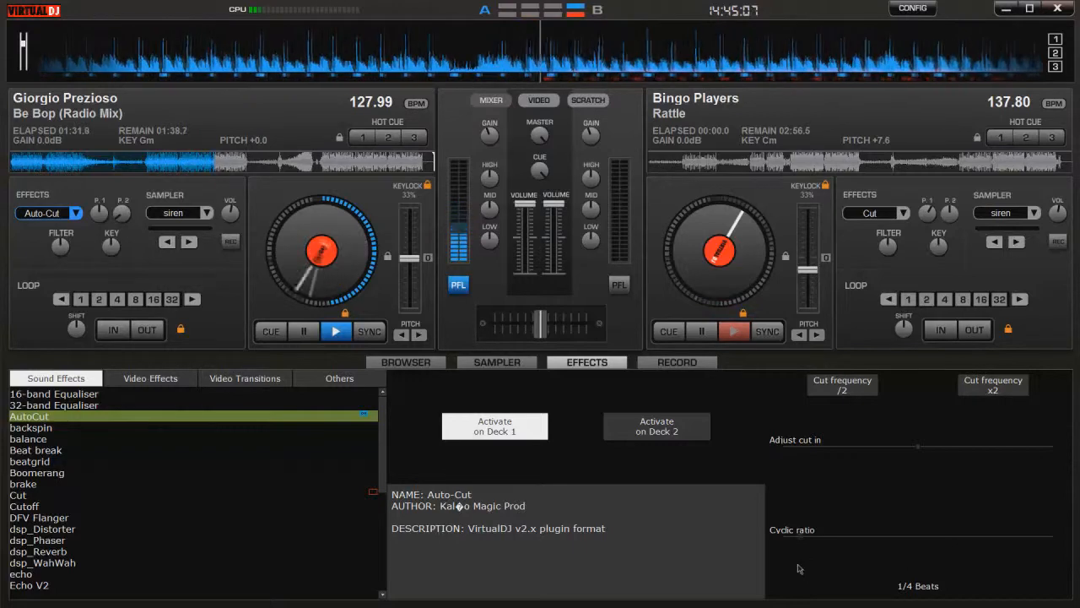
left_click(851, 558)
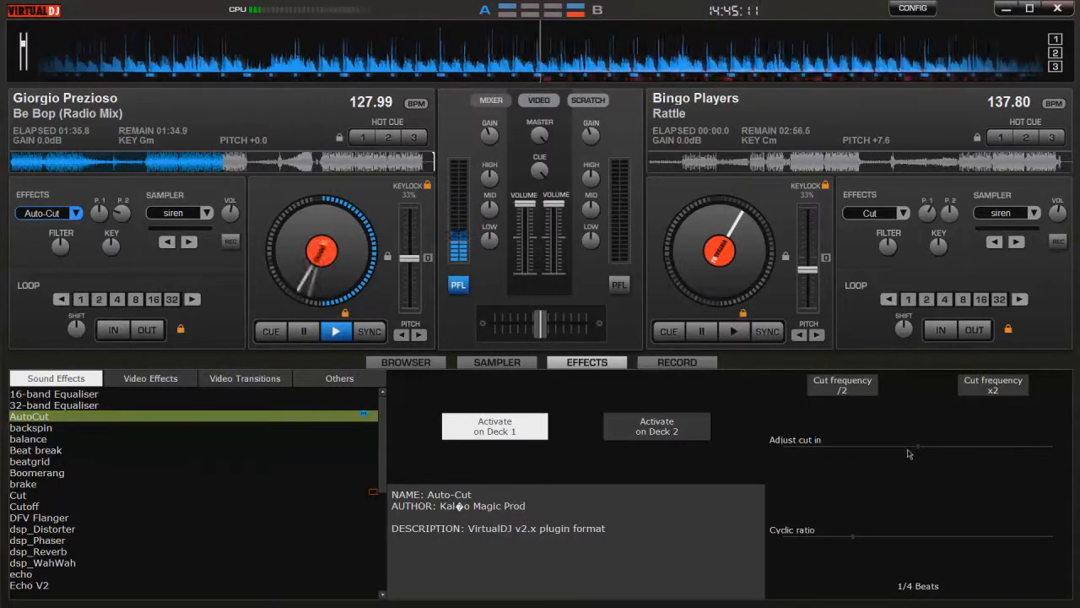
Vary AutoCut's cut-in adjustment, change its cut frequency to 1/2 beats and deactivate the effect on Deck 1
left_click(822, 482)
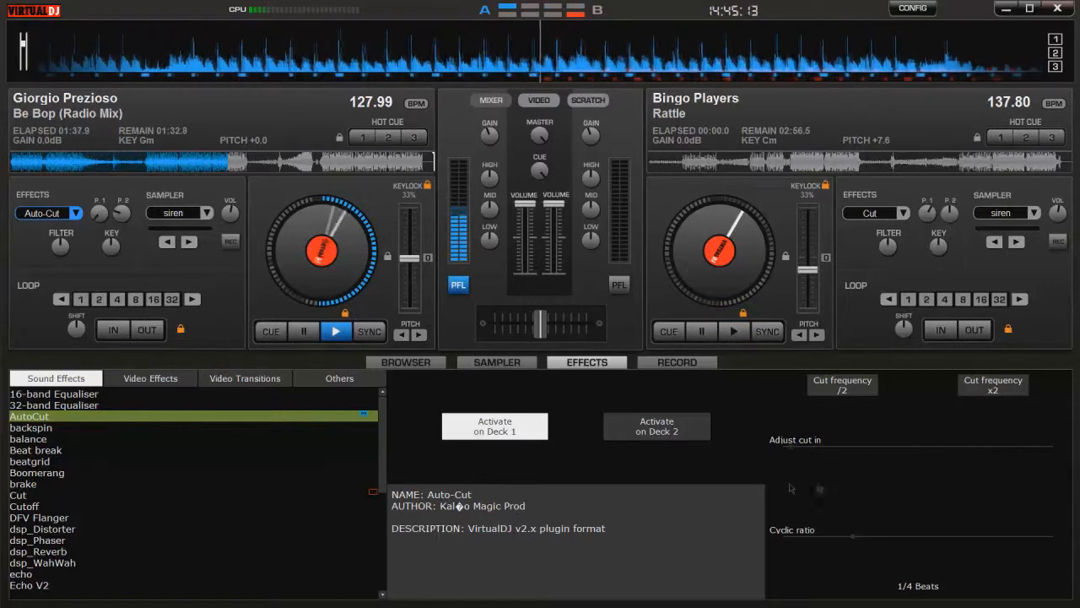
left_click(1045, 445)
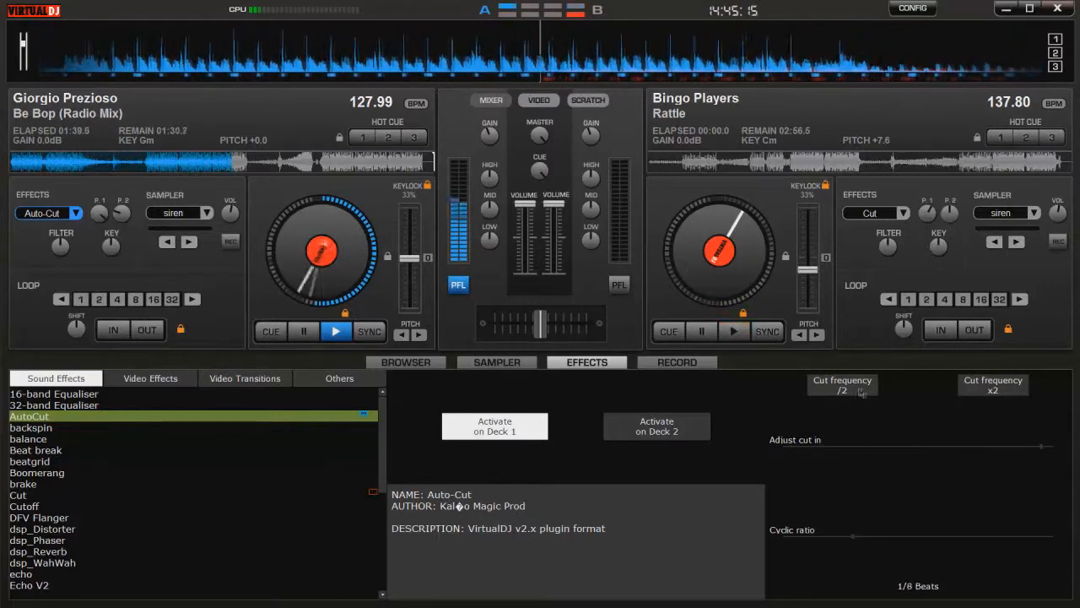
left_click(989, 386)
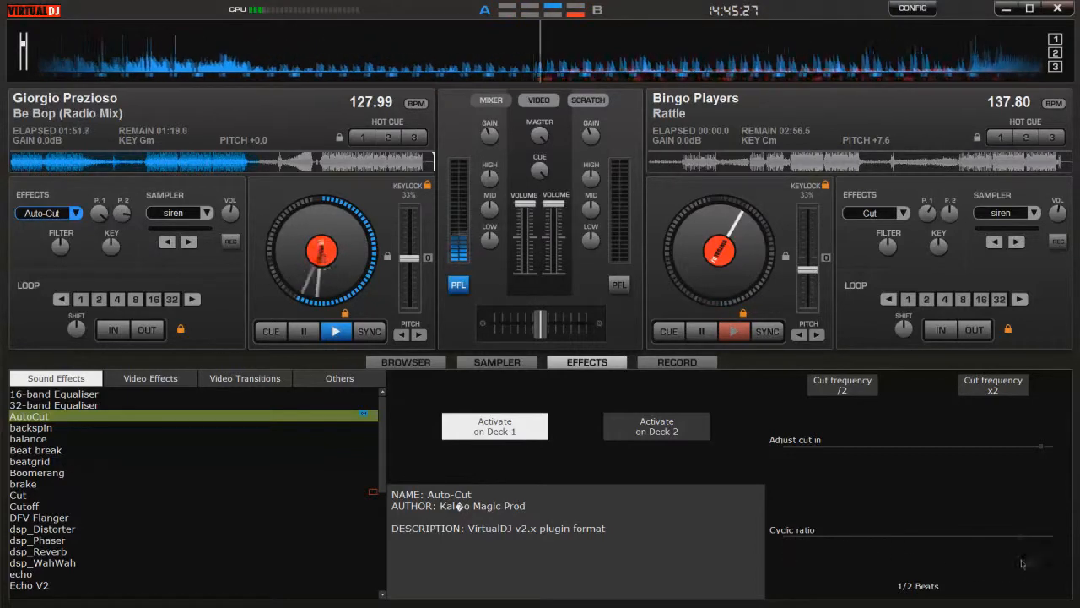
left_click(494, 426)
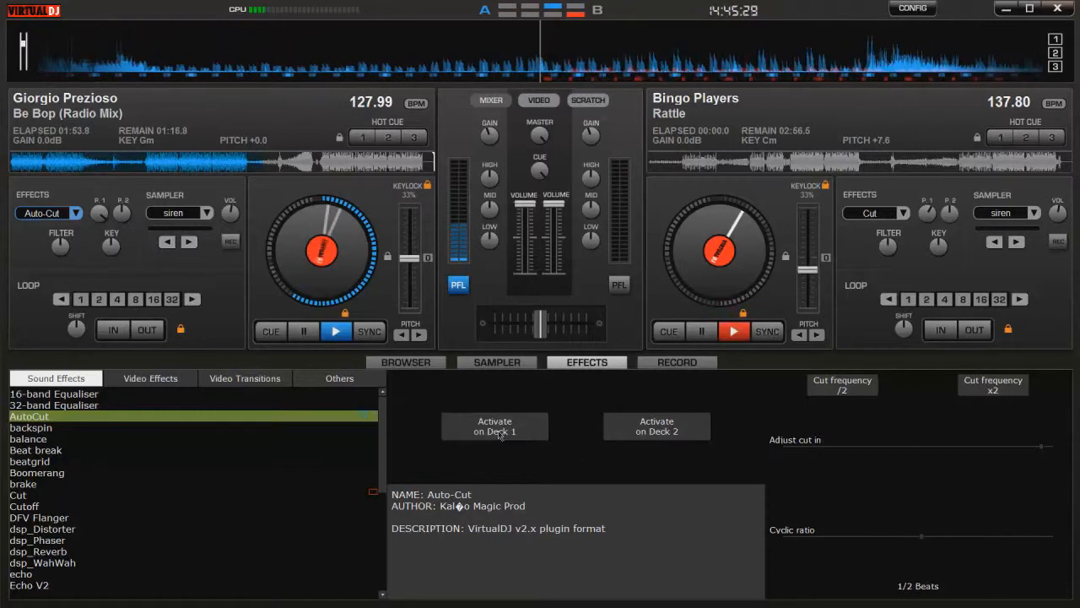
Try the Boomerang effect on Deck 1, switch it off and pause the track
scroll(259, 408, "down", 1)
left_click(341, 440)
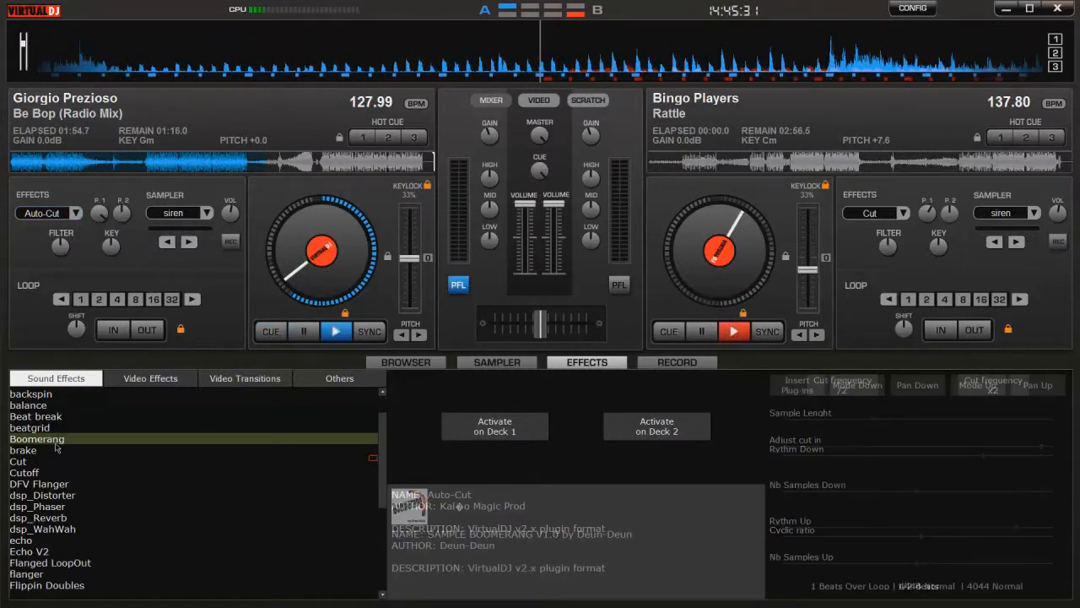
left_click(493, 432)
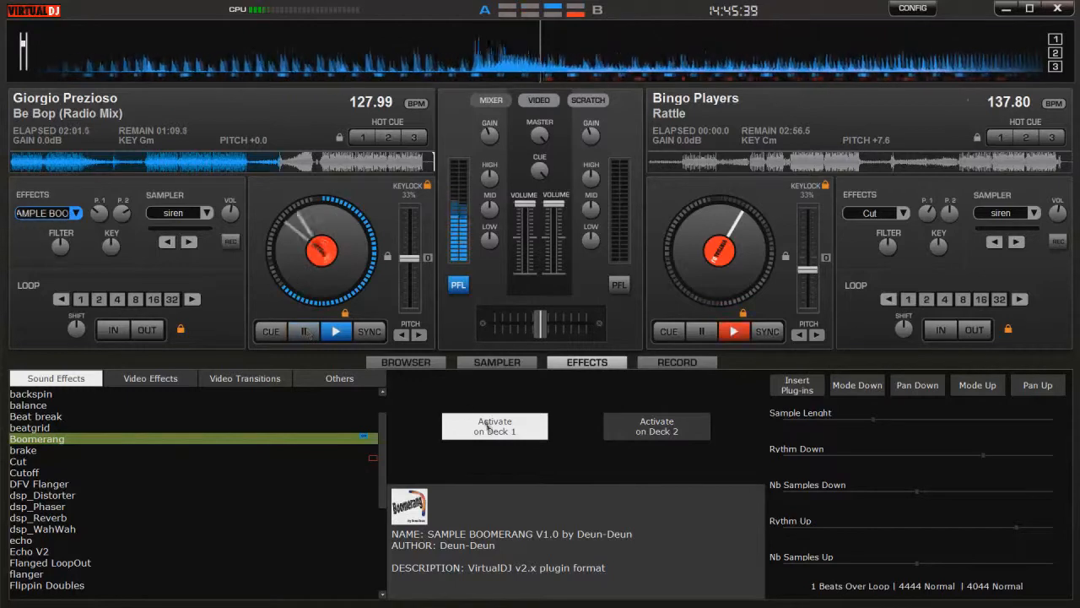
left_click(488, 428)
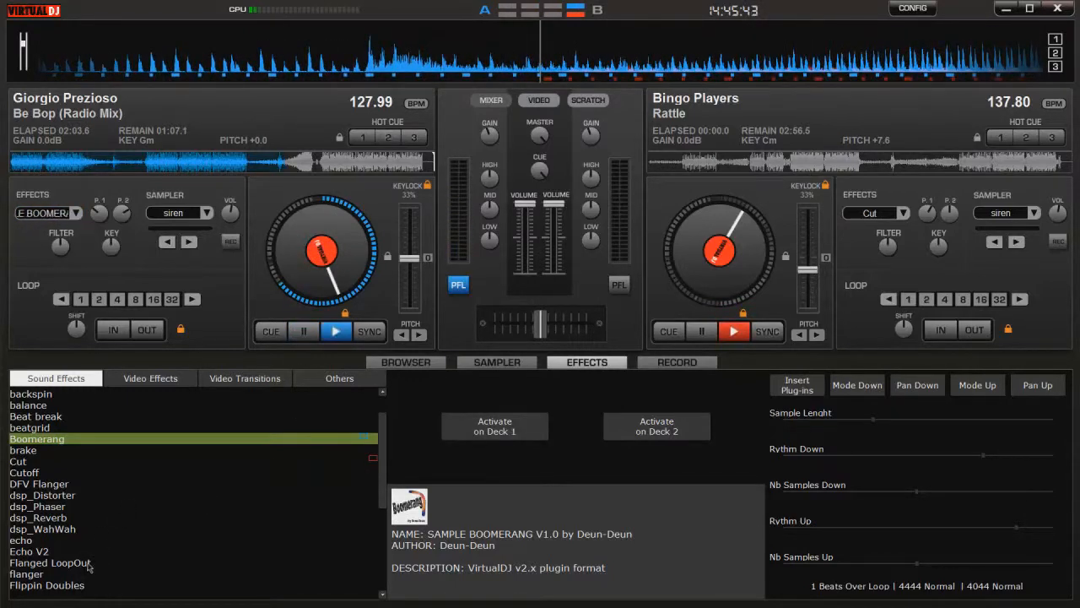
Examine the controls of the Funny flanger v2, MultiFlanger, TTS v2, varloop and vocals+ sound effects
scroll(88, 567, "down", 3)
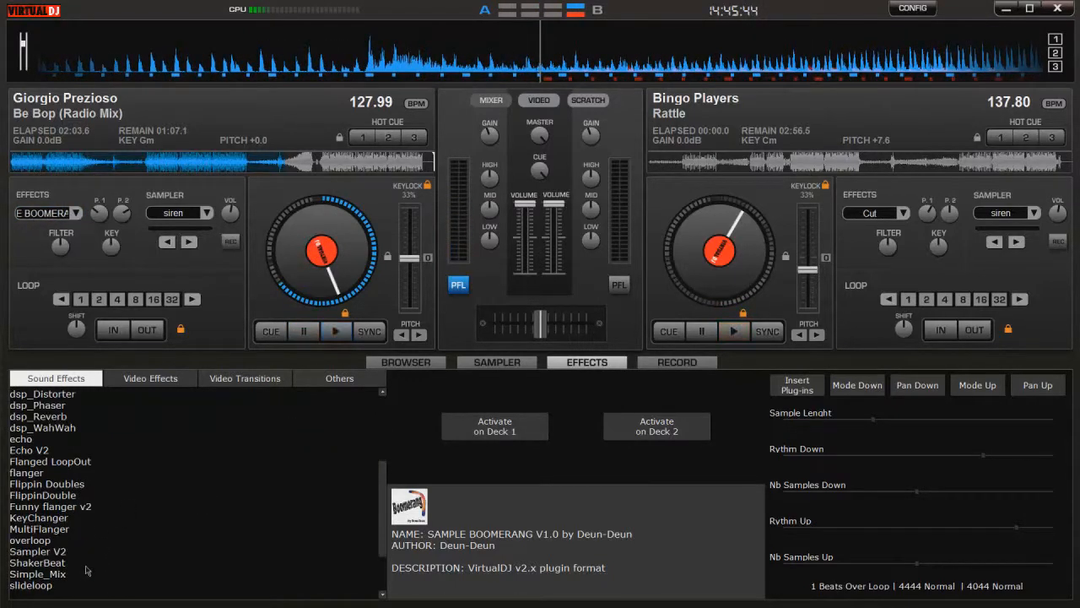
left_click(80, 506)
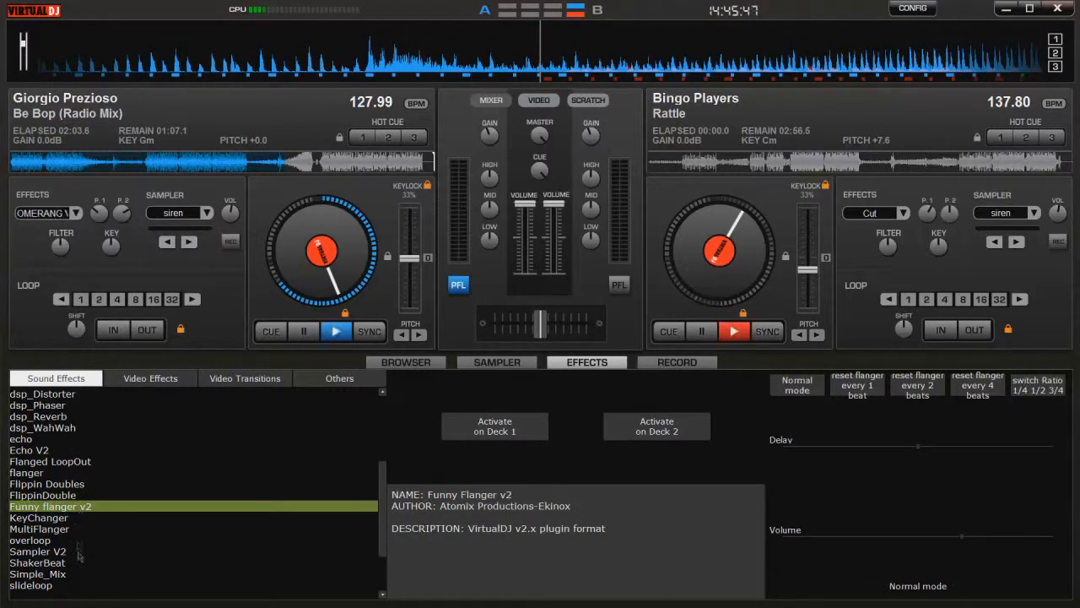
left_click(64, 529)
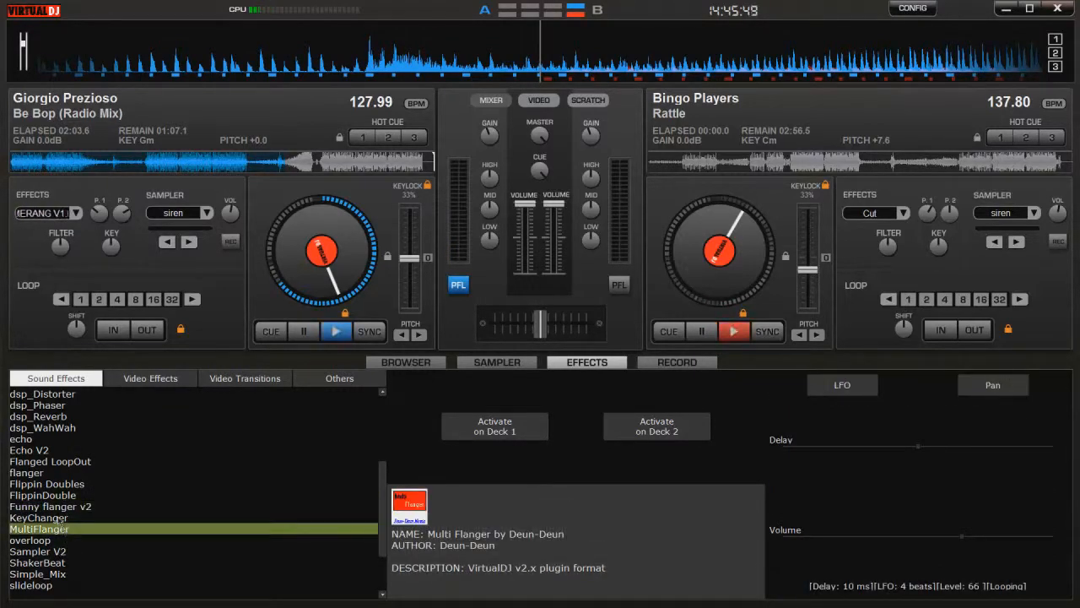
scroll(121, 556, "down", 2)
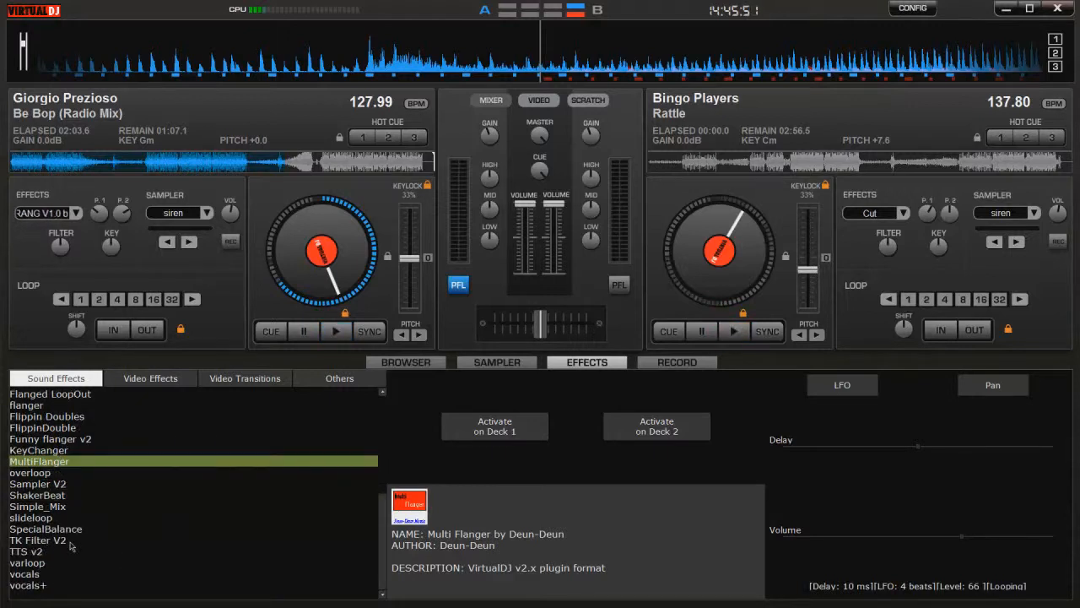
left_click(39, 551)
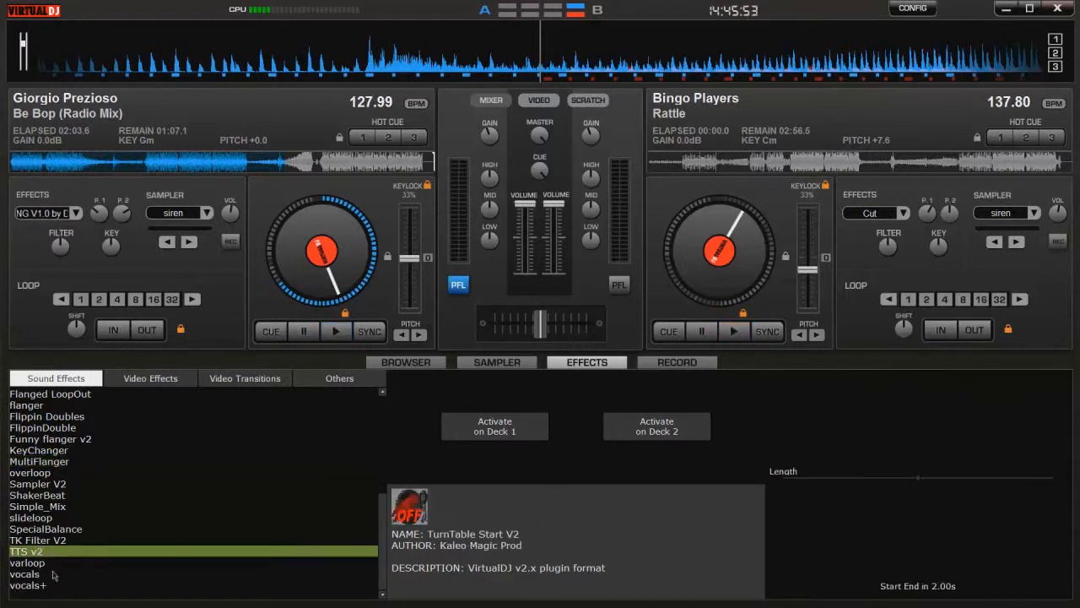
left_click(47, 566)
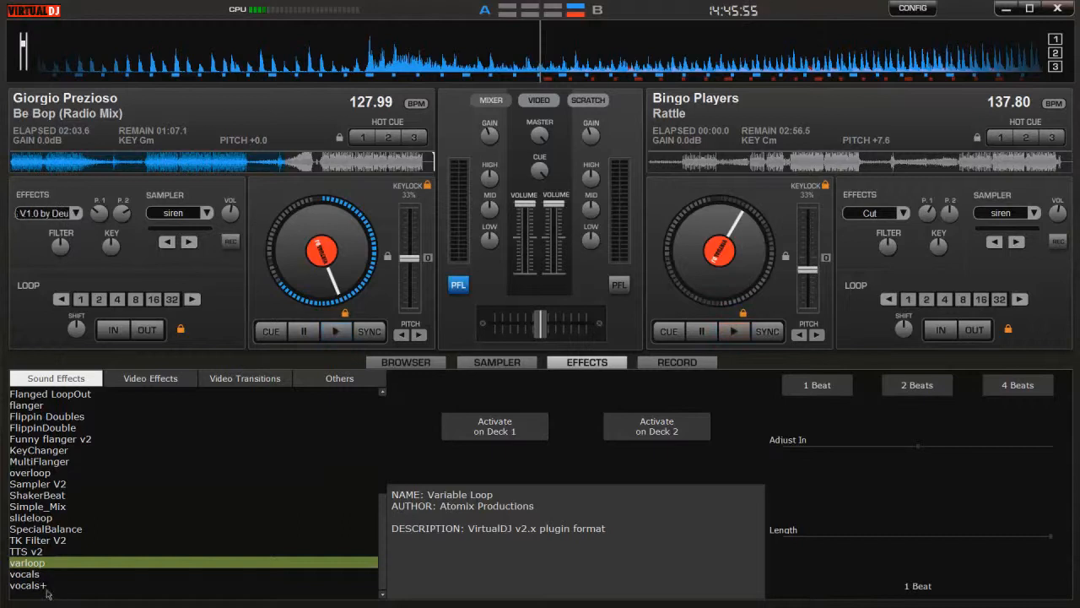
left_click(38, 587)
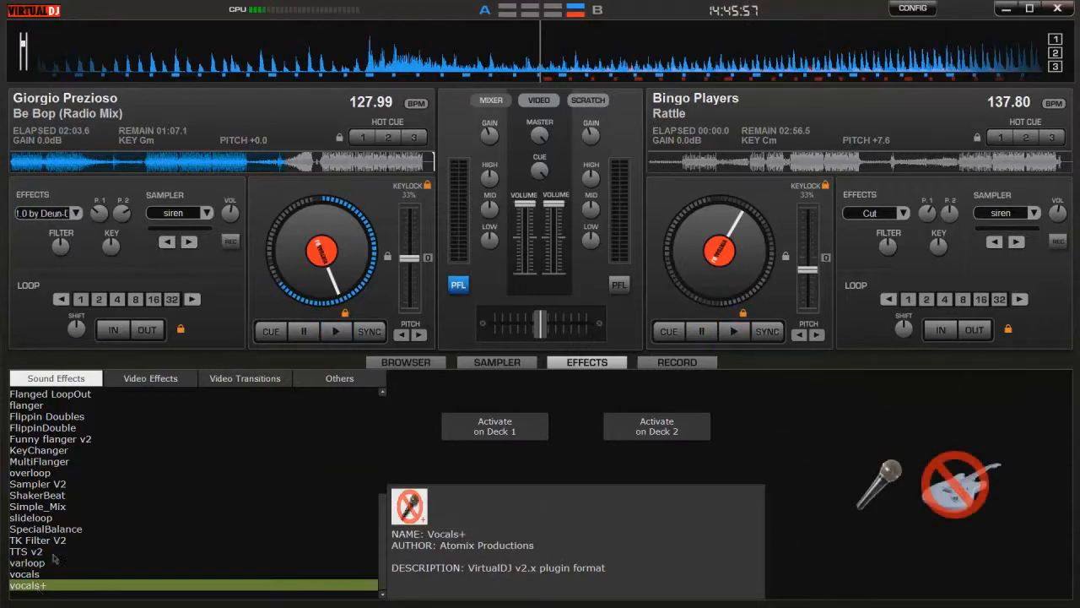
Examine the controls of the KeyChanger, Sampler V2, ShakerBeat, Simple_Mix, slideloop and SpecialBalance sound effects
left_click(45, 451)
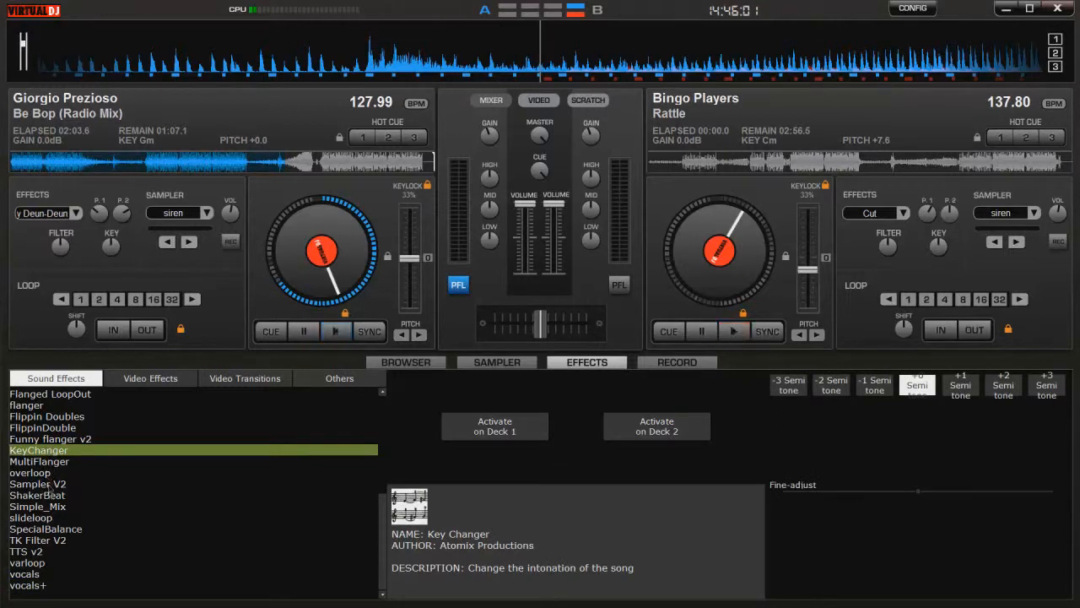
left_click(54, 483)
left_click(59, 495)
left_click(62, 507)
left_click(49, 518)
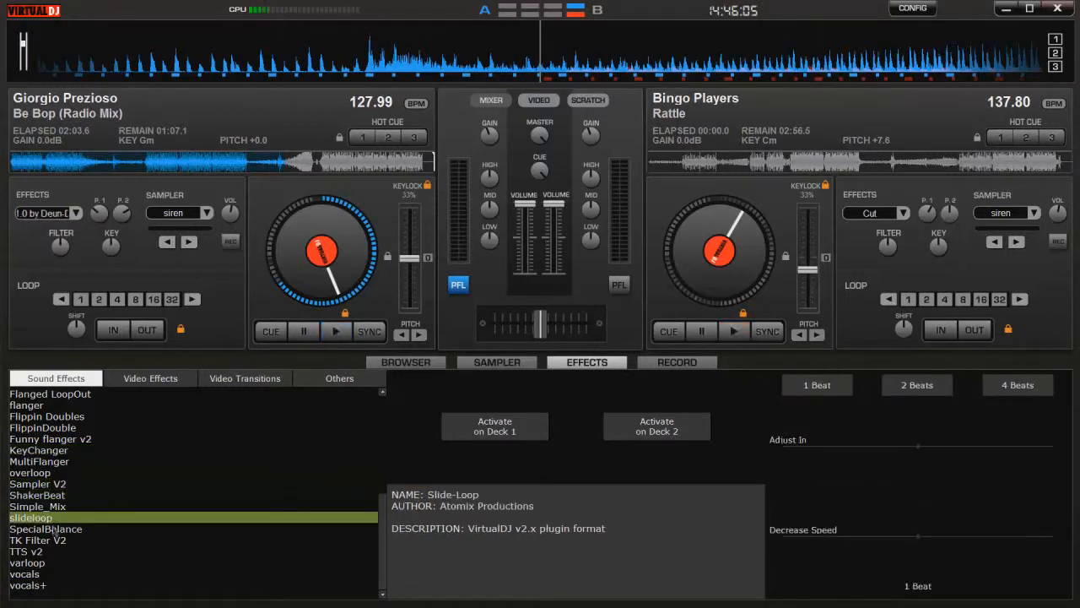
left_click(54, 529)
Activate the TK Filter V2 effect on Deck 1 and resume playback on deck A
left_click(59, 540)
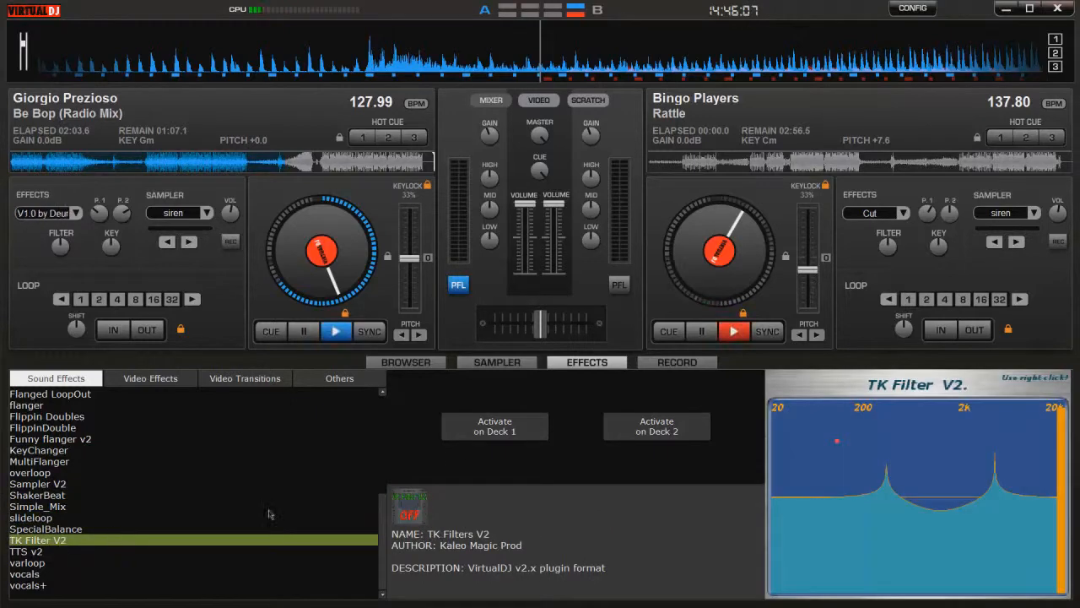
left_click(489, 423)
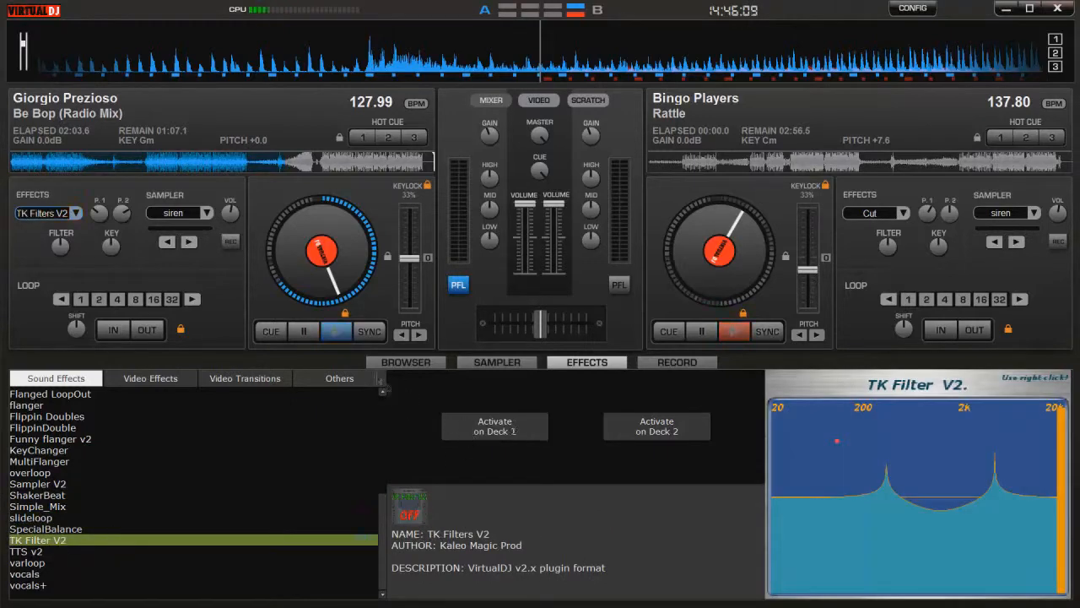
left_click(733, 331)
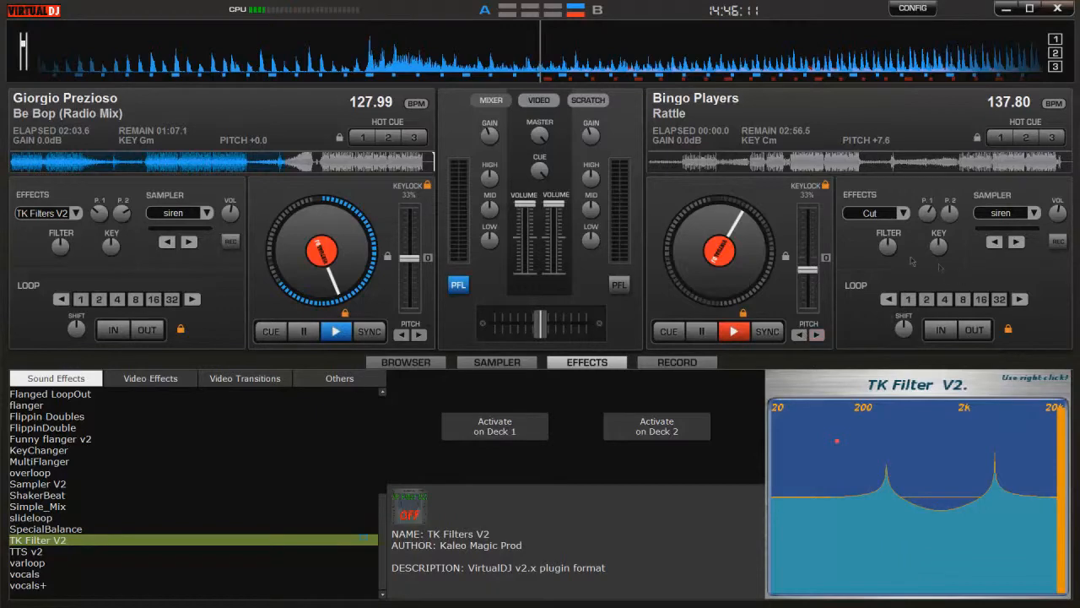
left_click(328, 334)
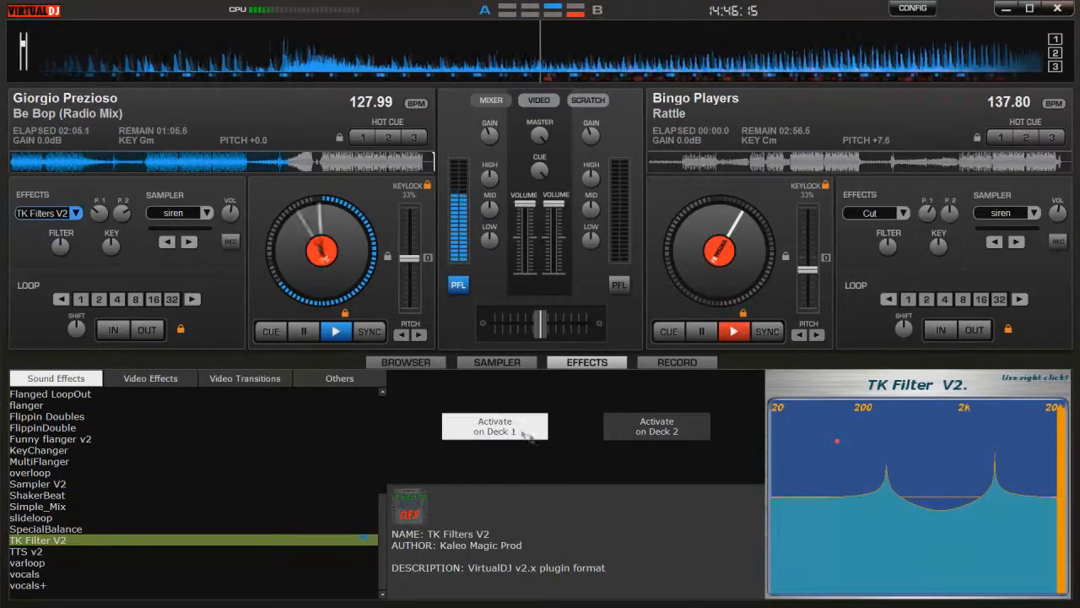
Lower the TK Filter V2 level slider, move its filter point, and toggle the effect off and on for Deck 1
left_click_drag(1066, 431, 1062, 491)
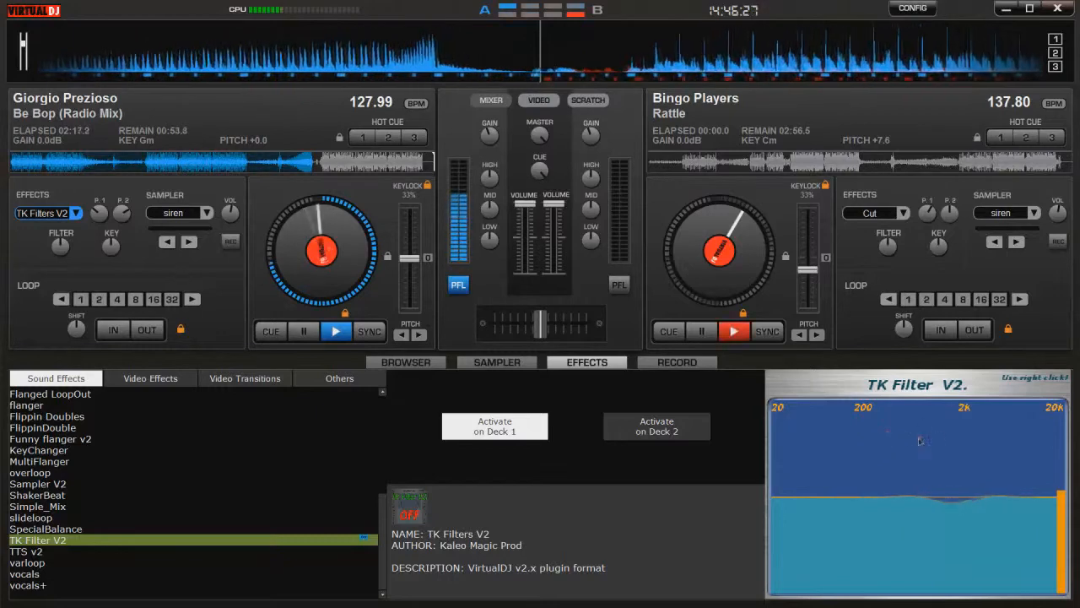
left_click(501, 432)
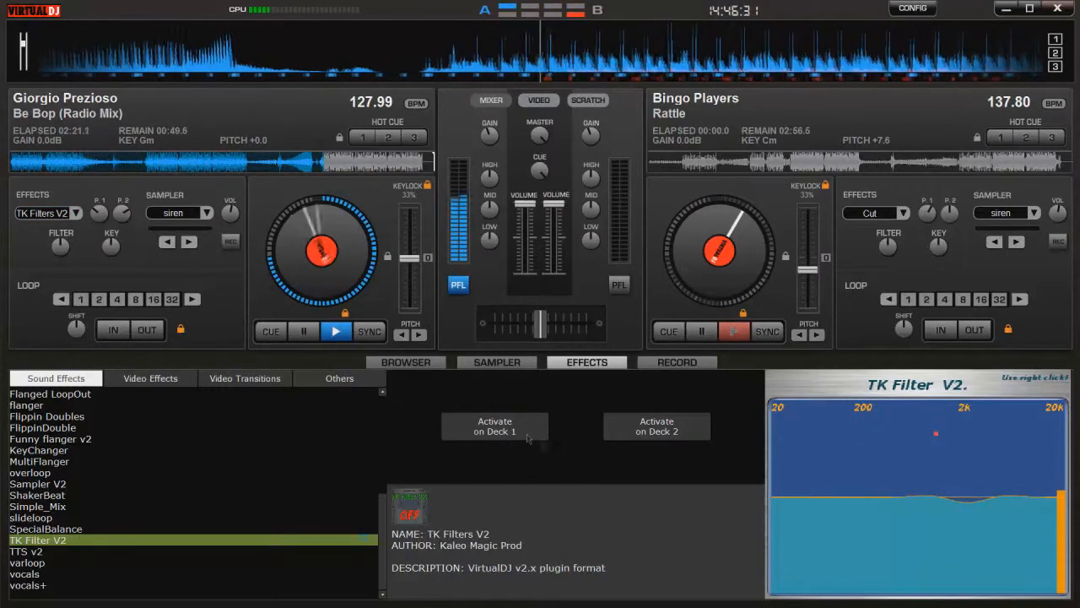
left_click(494, 426)
left_click(1061, 517)
left_click_drag(1062, 518, 1006, 471)
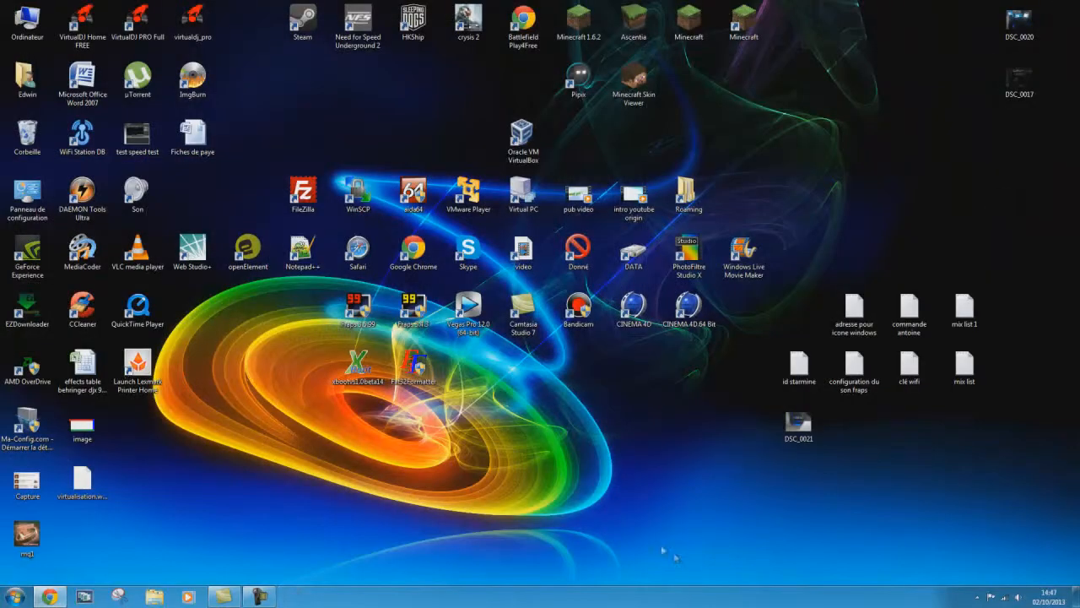
left_click(14, 597)
left_click(215, 568)
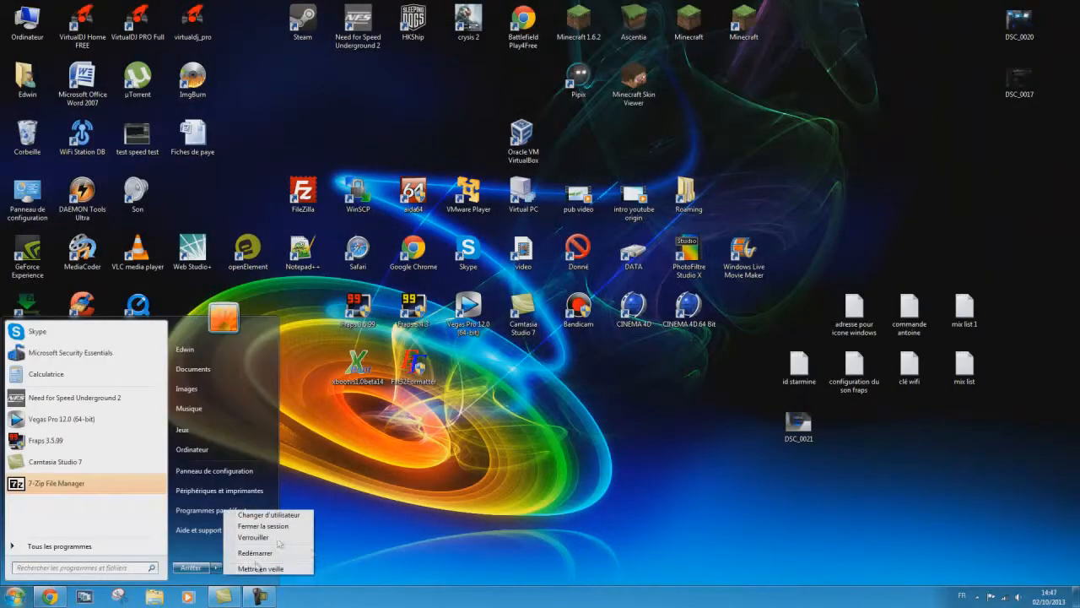
left_click(356, 547)
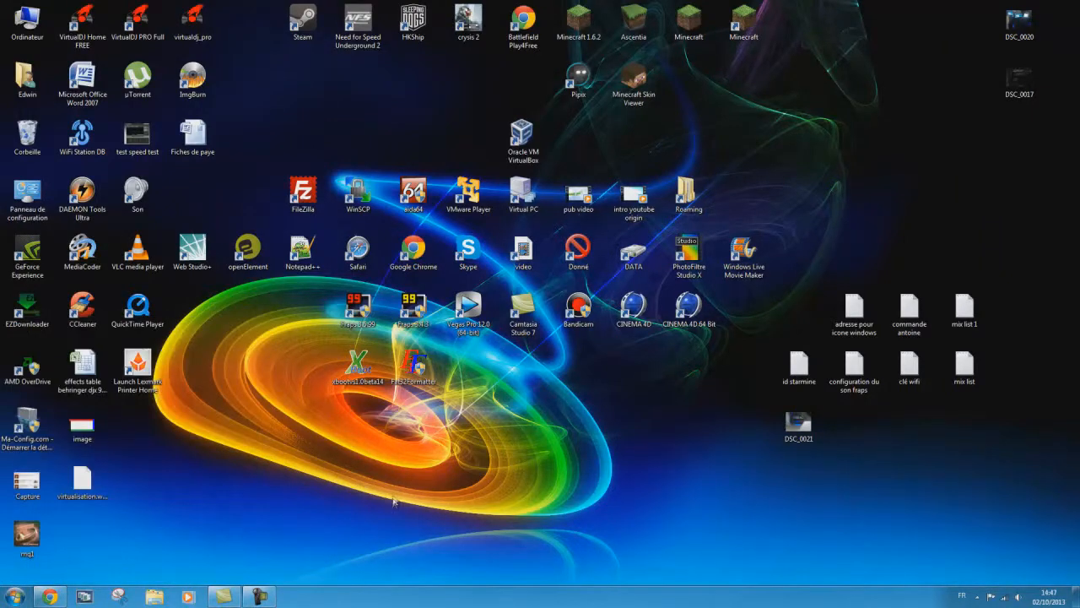
Empty the Recycle Bin and confirm the permanent deletion of its items
right_click(30, 133)
left_click(53, 154)
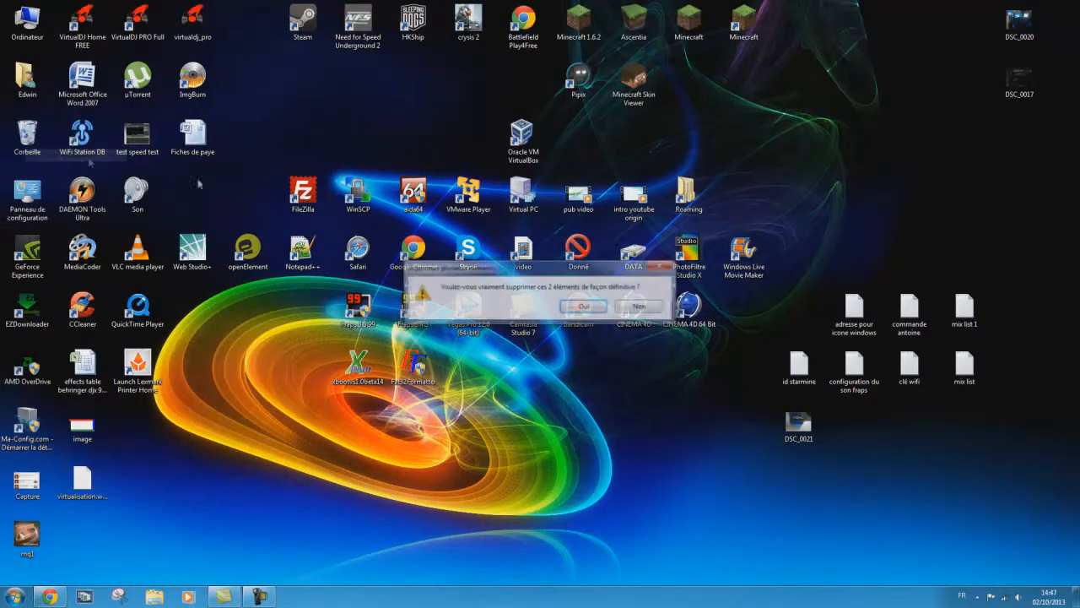
left_click(584, 307)
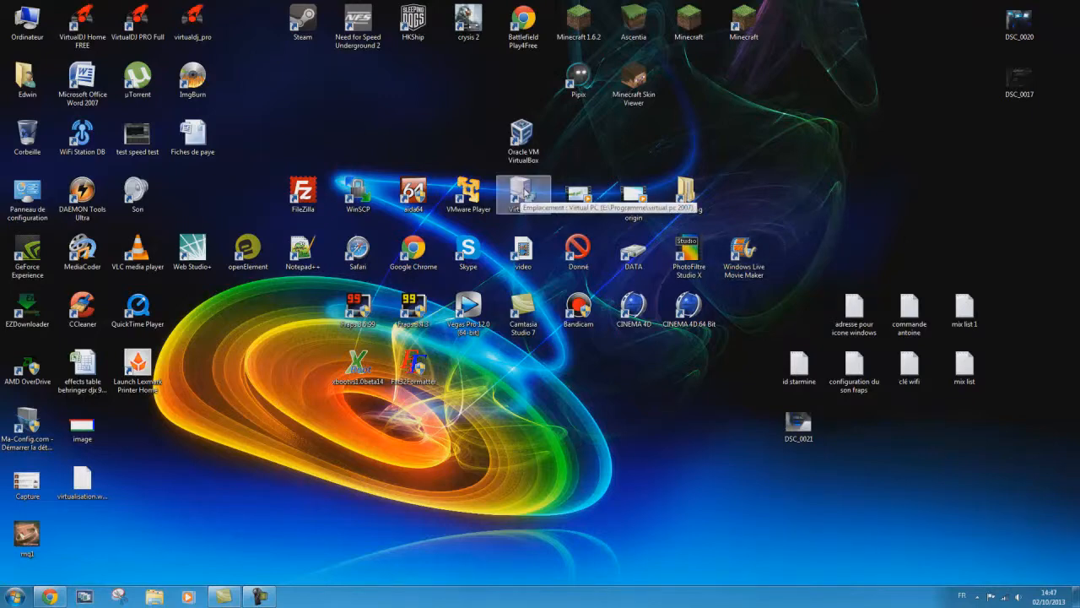
Start the existing virtual machine in Virtual PC, check its CD options, and close the machine and the console
double_click(525, 194)
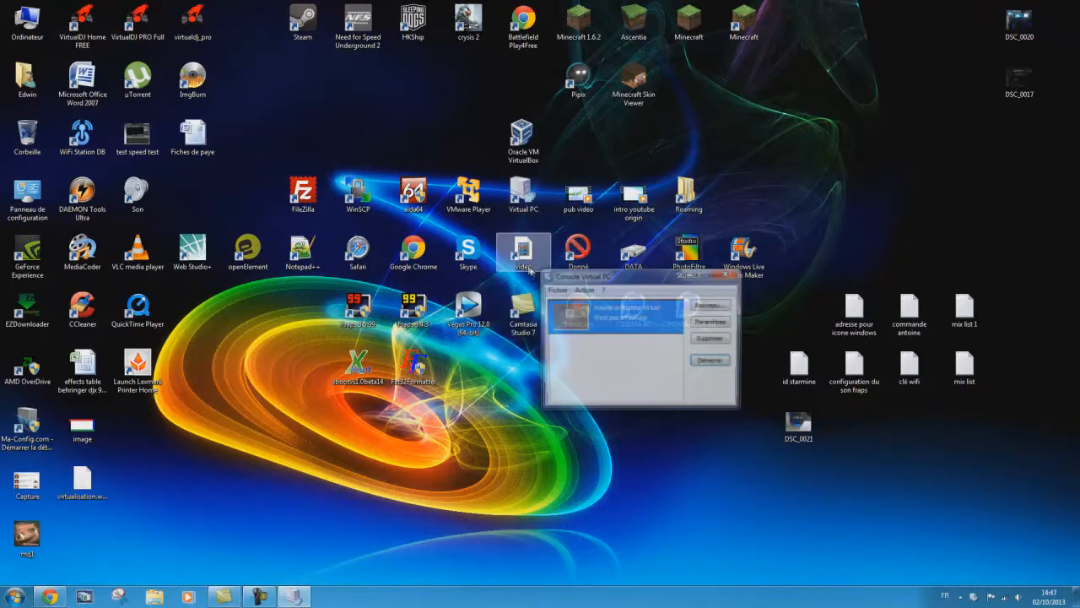
left_click(707, 361)
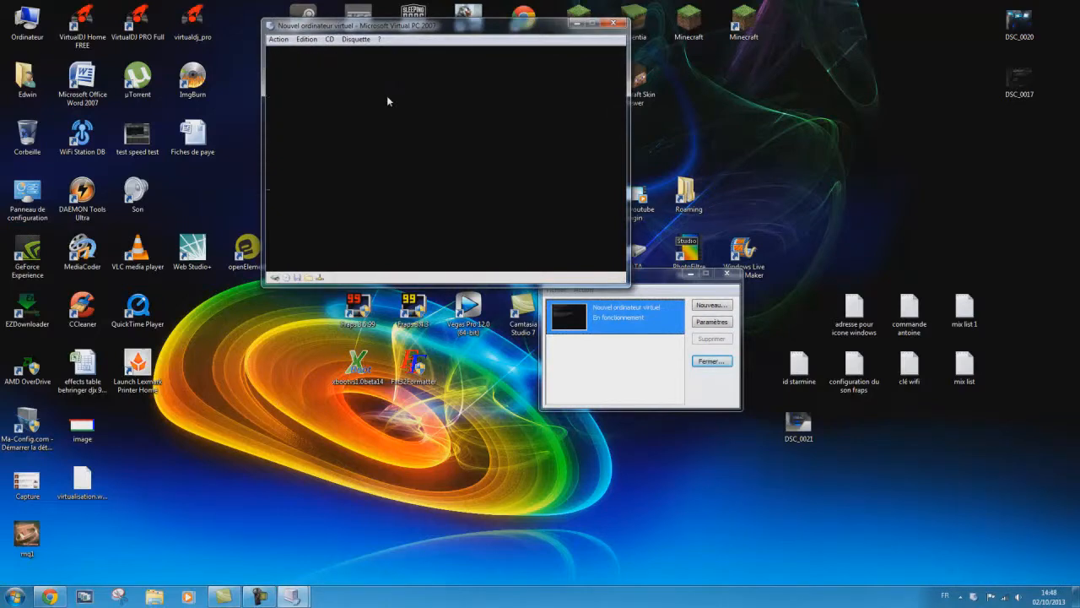
left_click(330, 40)
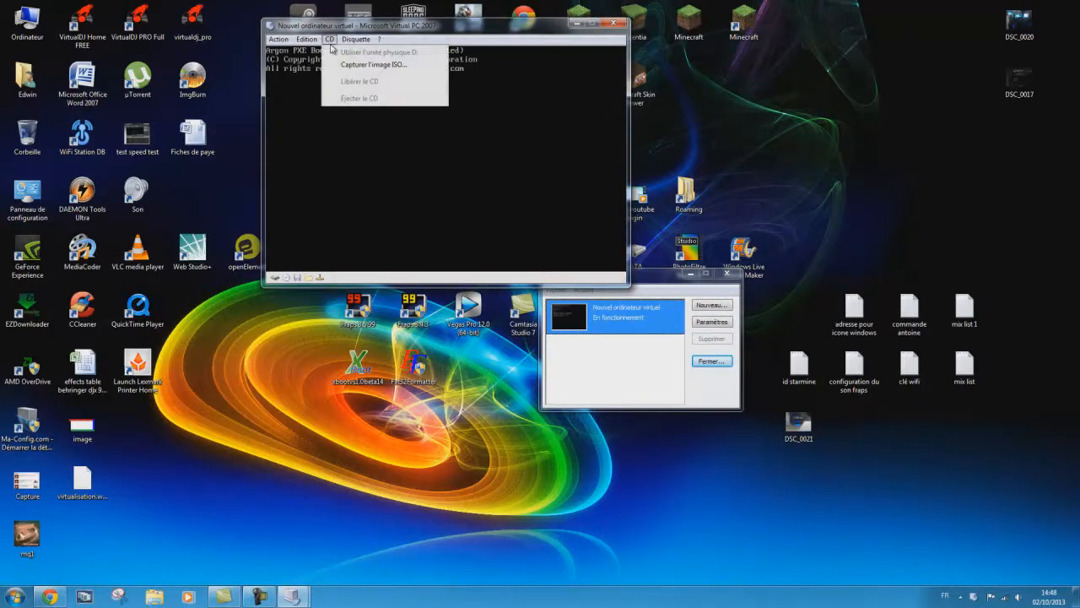
left_click(331, 41)
left_click(614, 24)
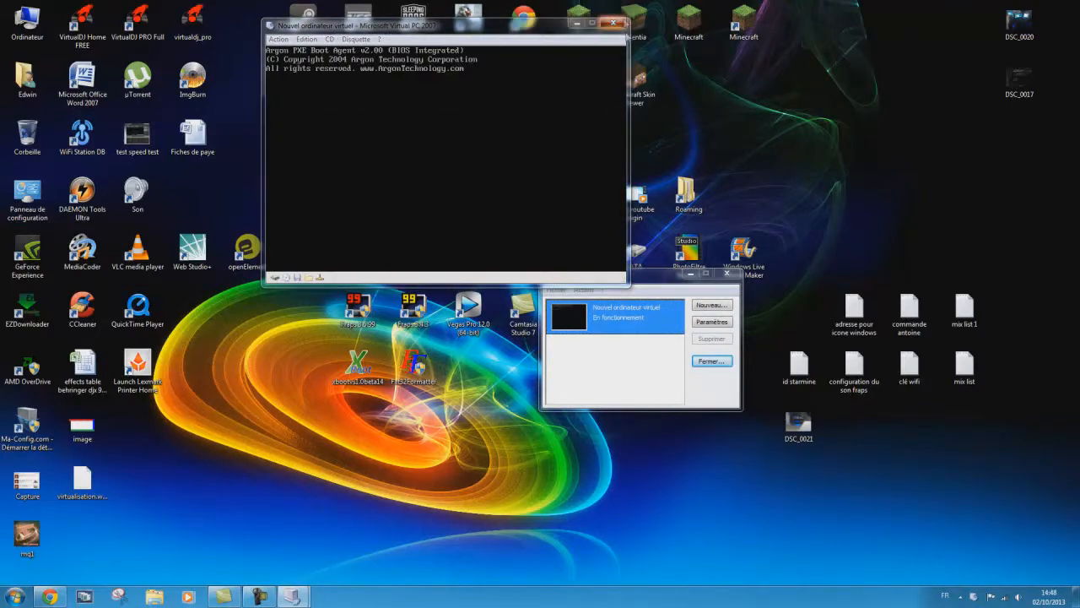
left_click(727, 273)
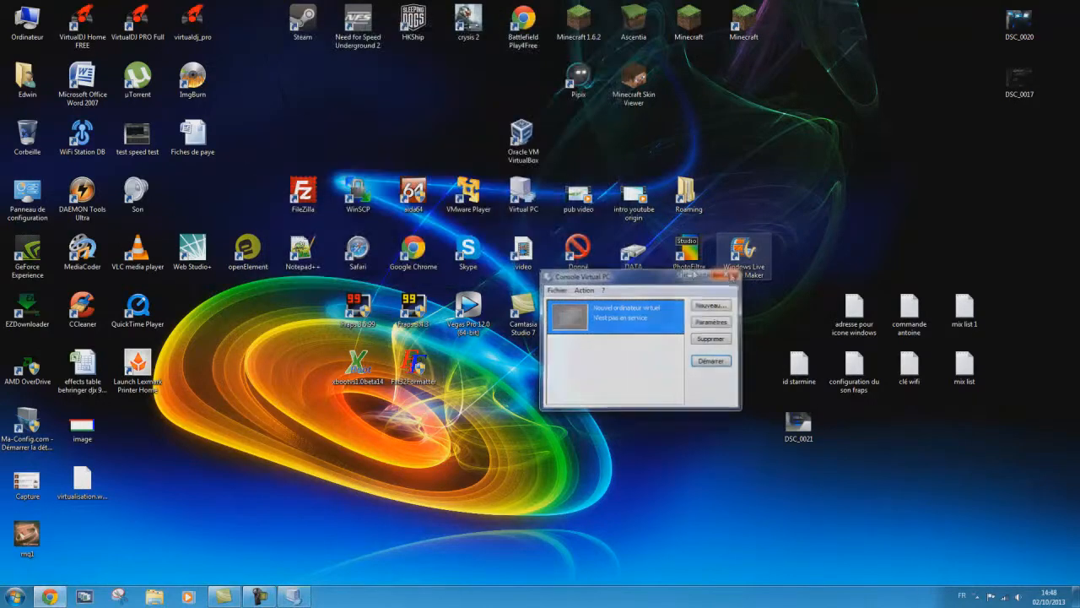
Start the Windows 7 virtual machine in VMware Player, postponing the VMware Tools download and dismissing the removable devices notice
double_click(471, 190)
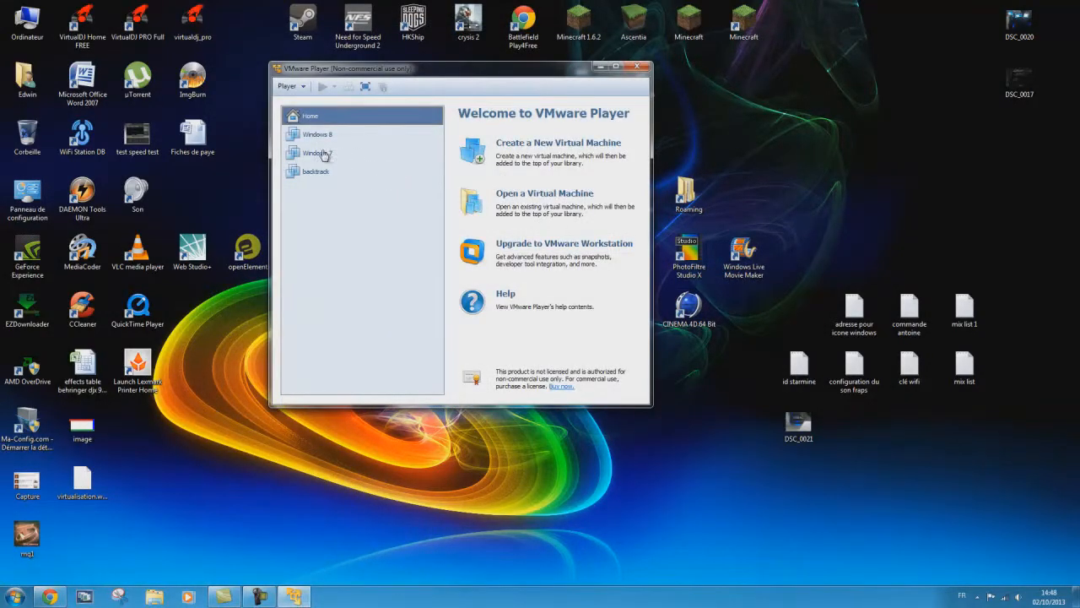
left_click(319, 154)
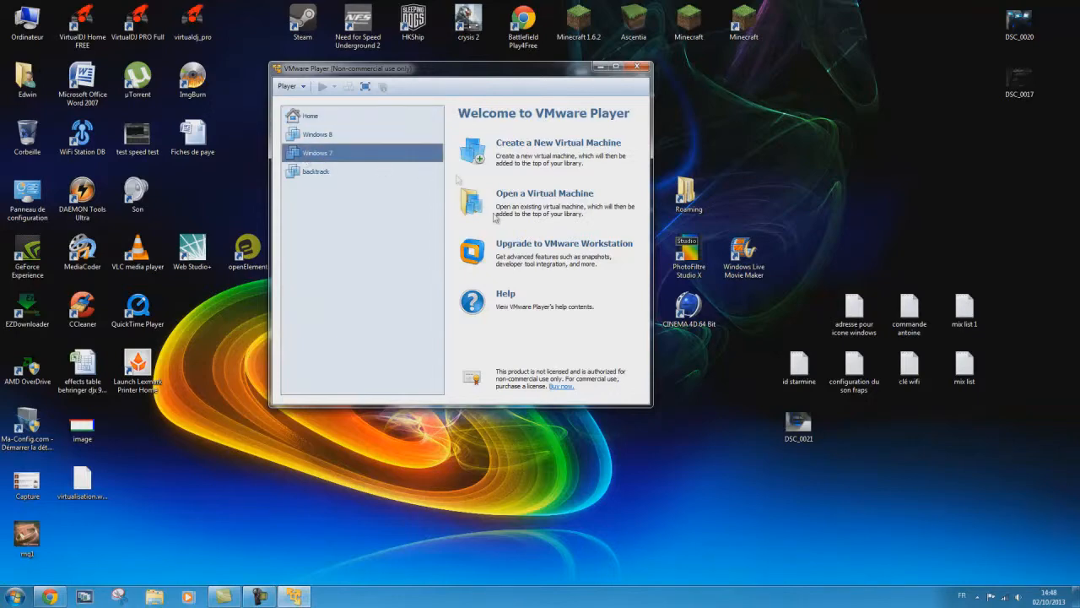
left_click(323, 86)
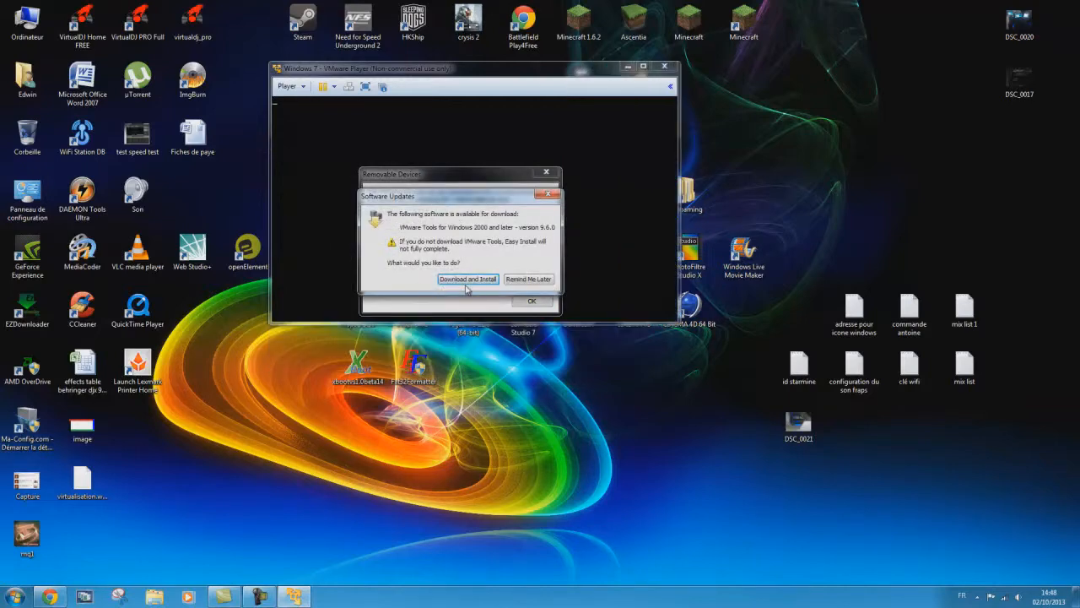
left_click(536, 284)
left_click(427, 286)
left_click(533, 302)
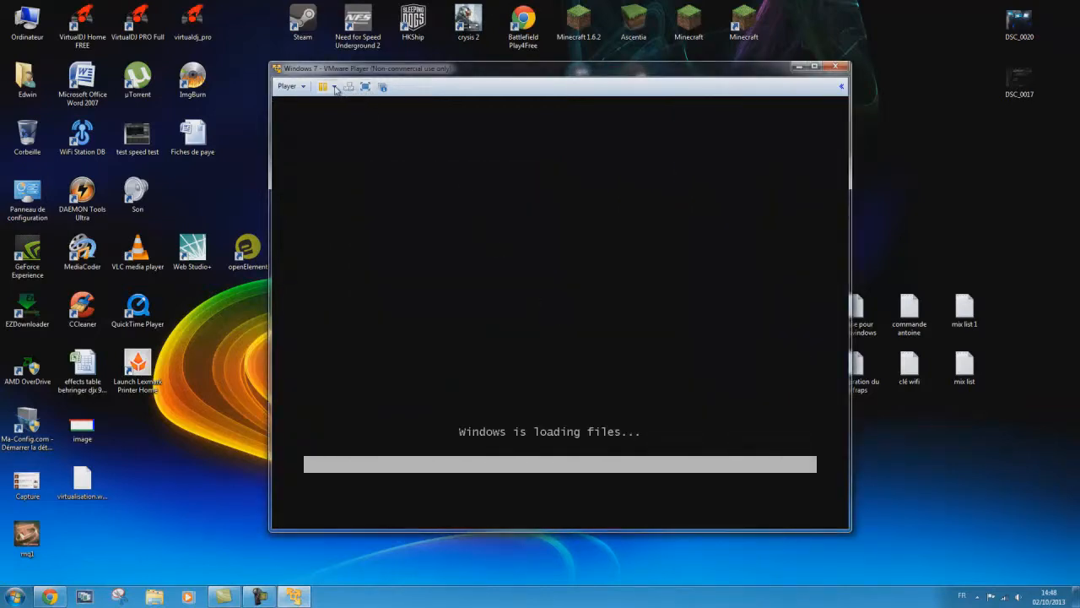
Power off the Windows 7 virtual machine and return to the virtual machine library
left_click(335, 87)
left_click(346, 103)
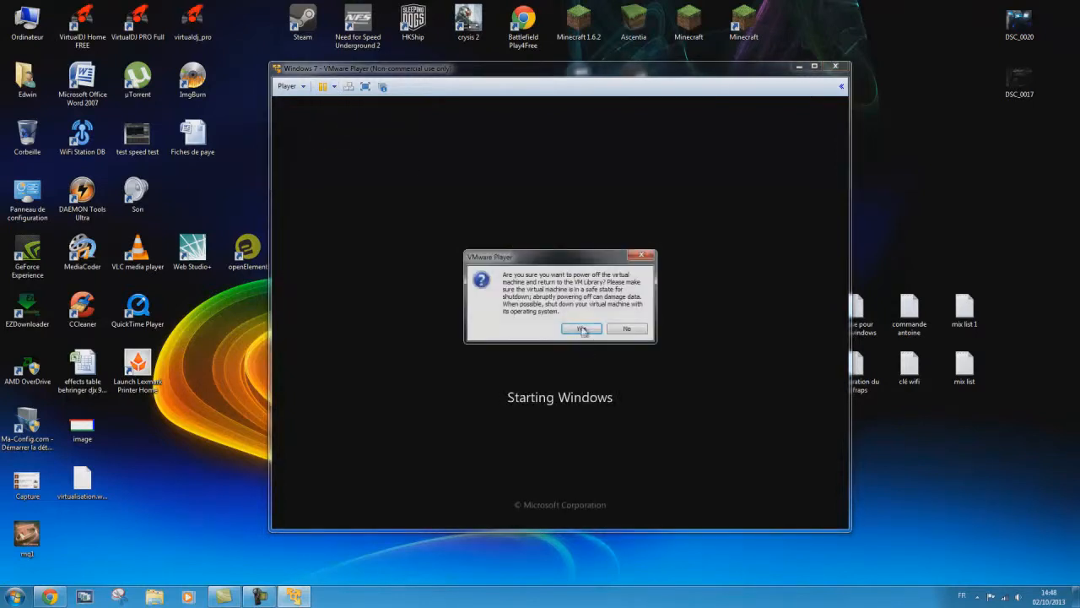
left_click(582, 329)
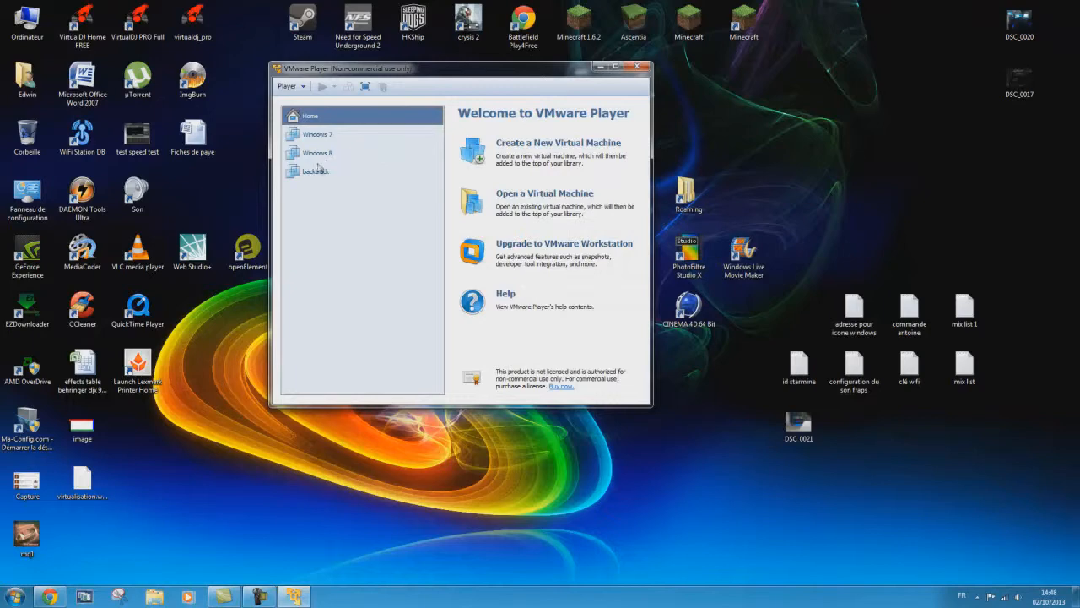
View the backtrack and Windows 8 virtual machines in the library, and close VMware Player
left_click(319, 171)
left_click(324, 153)
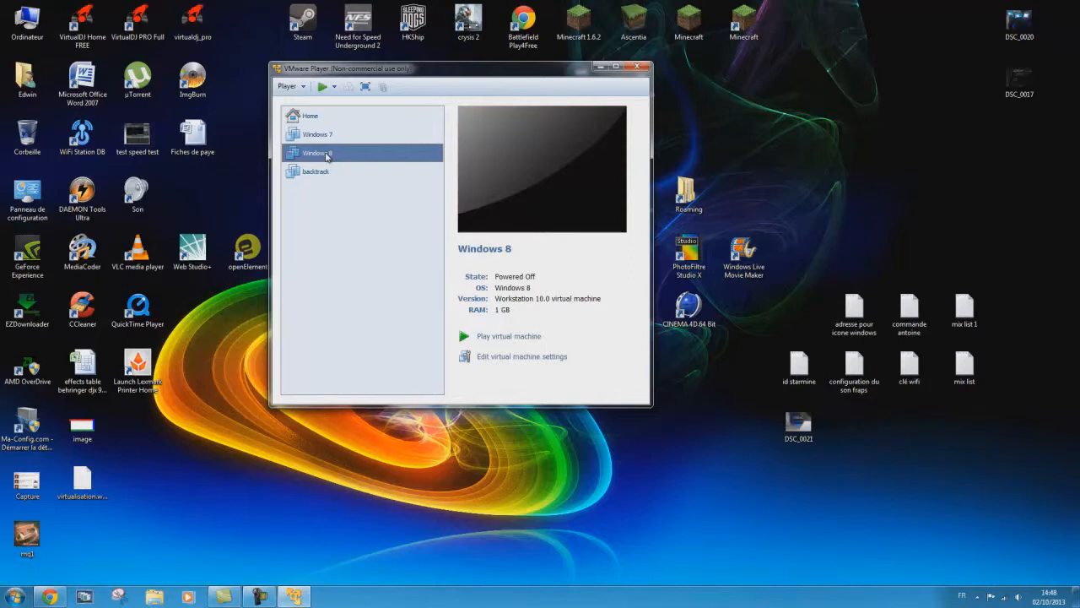
left_click(639, 66)
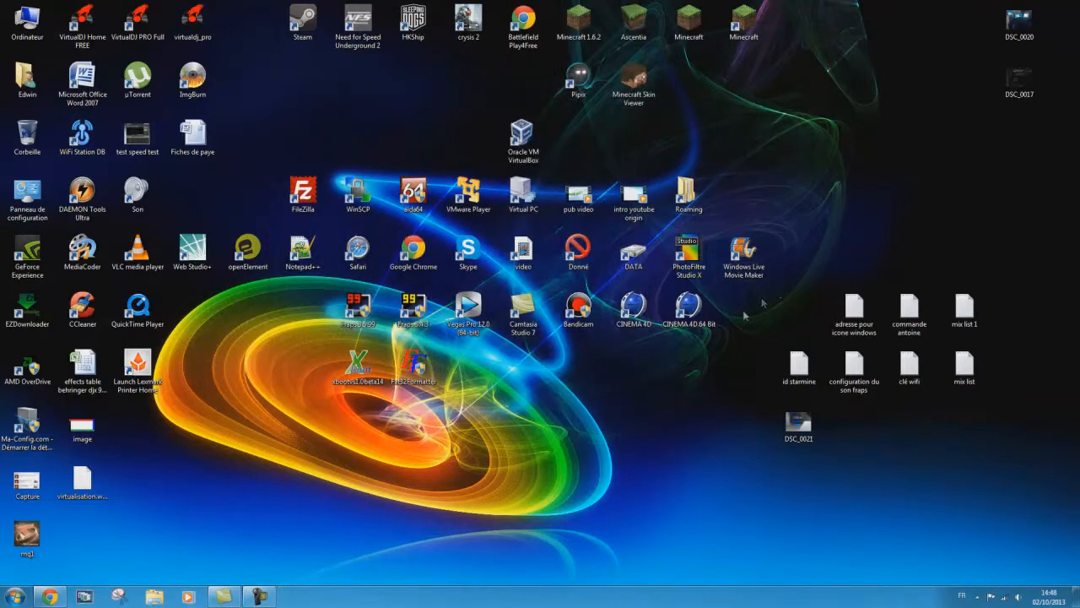
Begin a new desktop shortcut, move its placeholder icon clear of the wizard, and enter the location shutdown -s -t 00
right_click(549, 417)
mouse_move(578, 516)
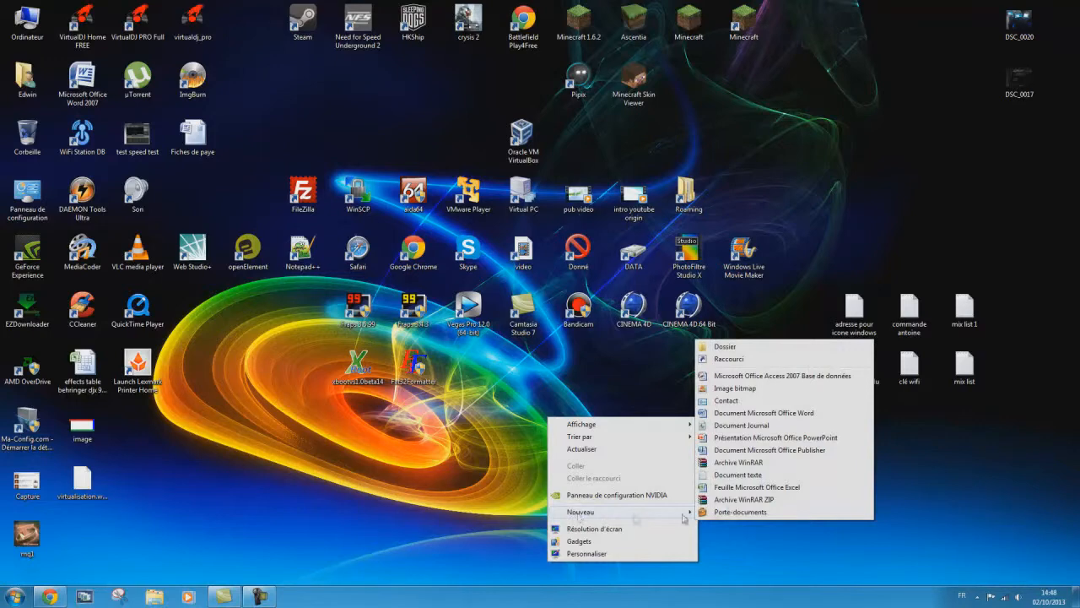
left_click(762, 360)
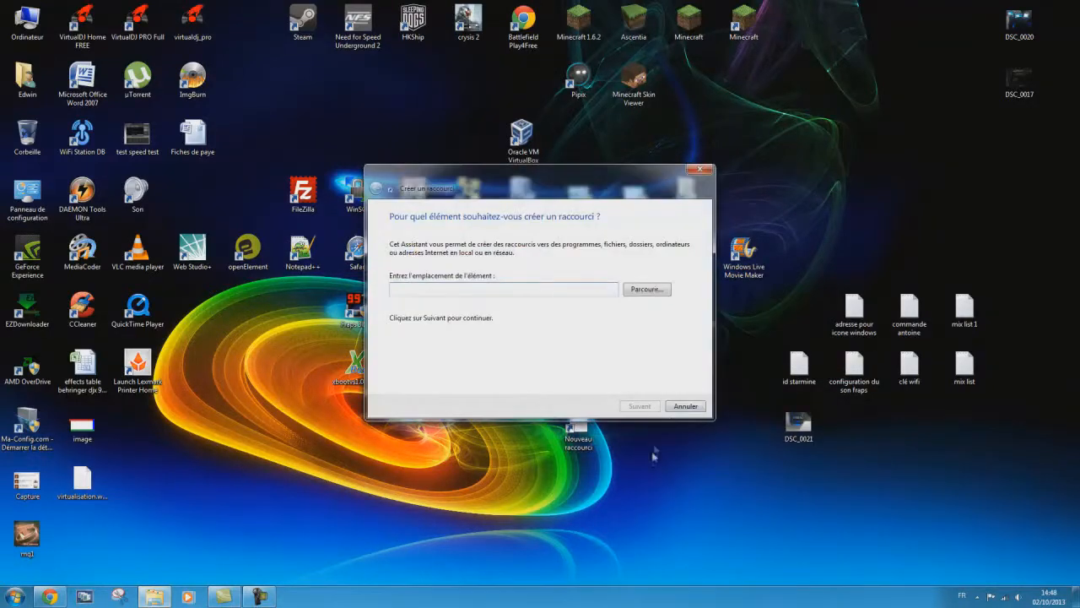
left_click_drag(598, 450, 653, 504)
left_click(523, 300)
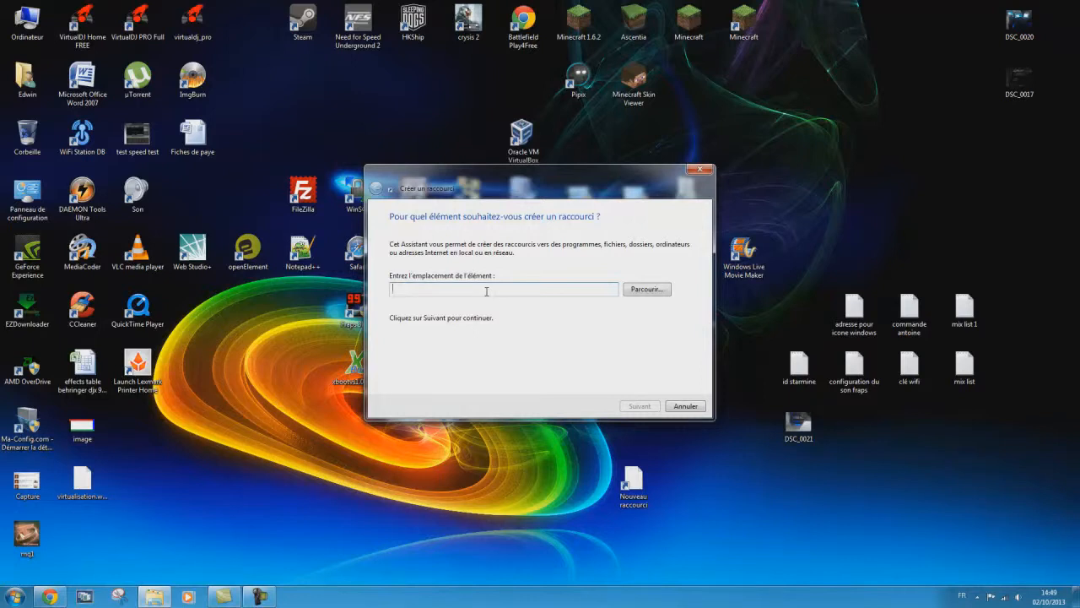
type("shutdown -s -t 00")
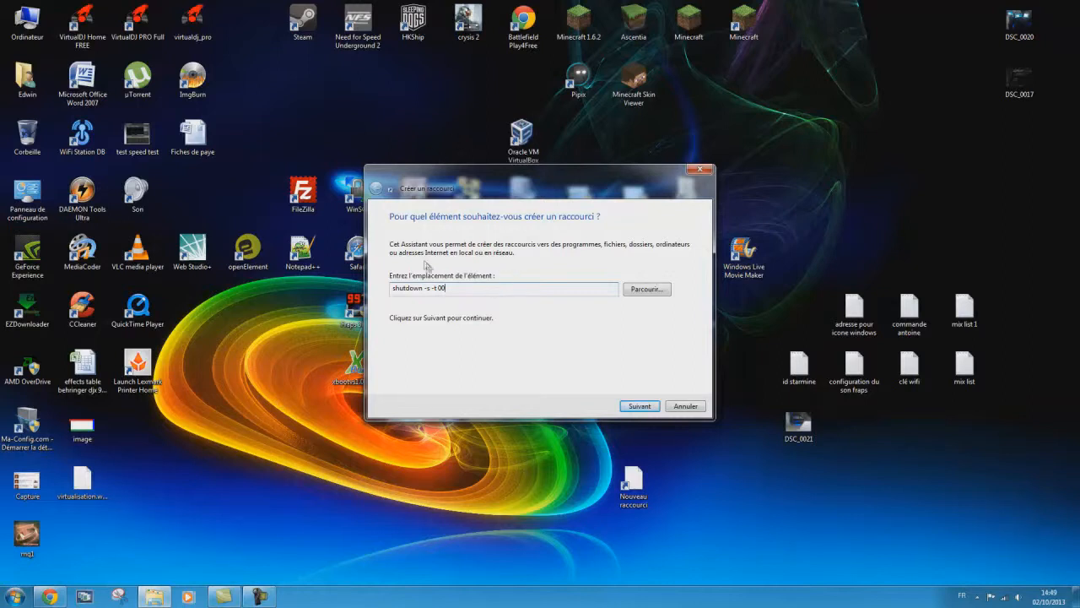
Review the -s switch and the 00 delay in the shortcut's shutdown command by highlighting them
double_click(429, 288)
left_click(326, 108)
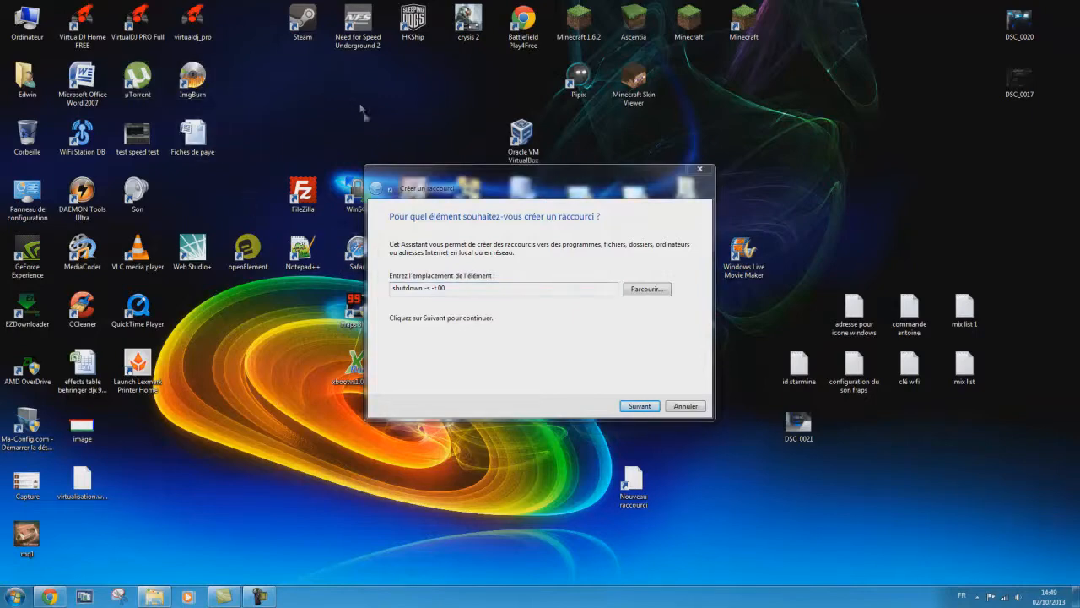
left_click_drag(428, 175, 421, 169)
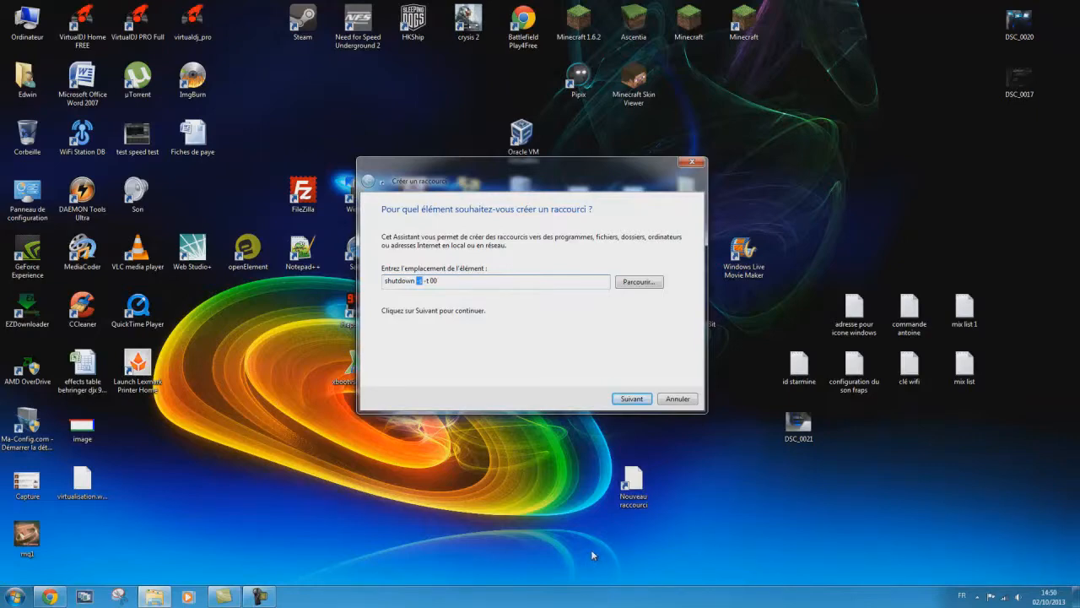
left_click_drag(439, 282, 427, 282)
left_click(443, 283)
double_click(433, 282)
Name the shortcut arret, finish creating it, and place it next to the image file on the desktop
left_click(618, 398)
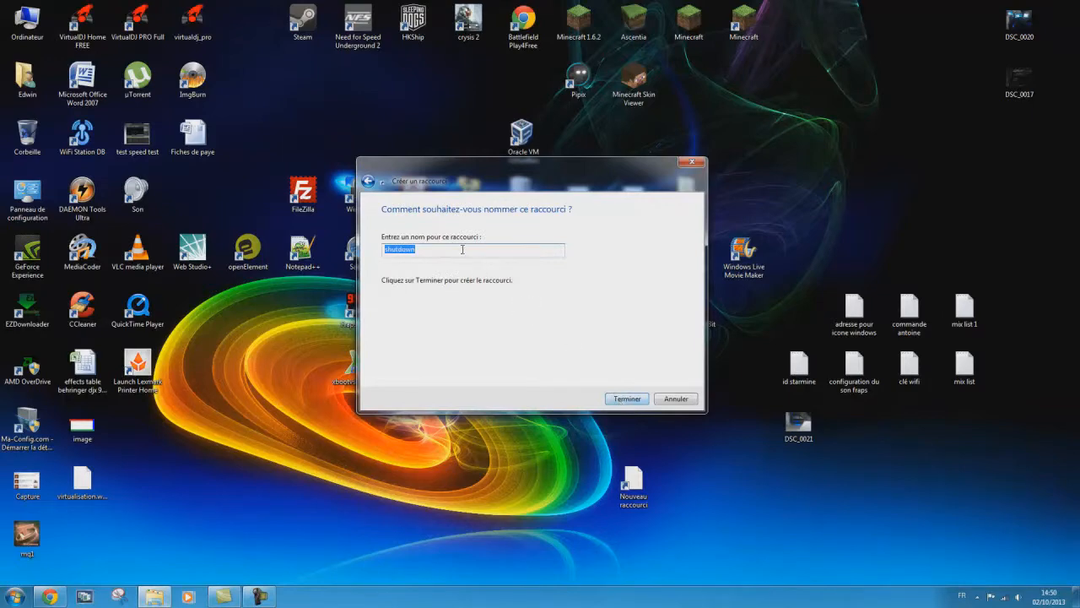
type("arret")
left_click(626, 399)
left_click_drag(638, 489, 136, 426)
Open the icon chooser from the arret shortcut's properties, select the red power icon, and browse the remaining SHELL32.dll icons
right_click(136, 424)
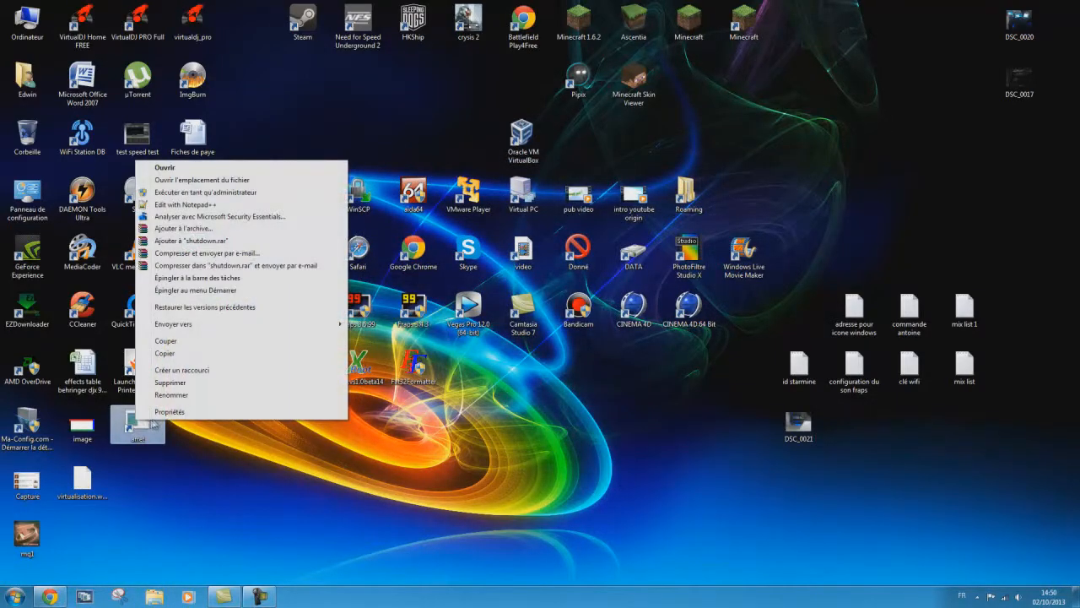
left_click(162, 412)
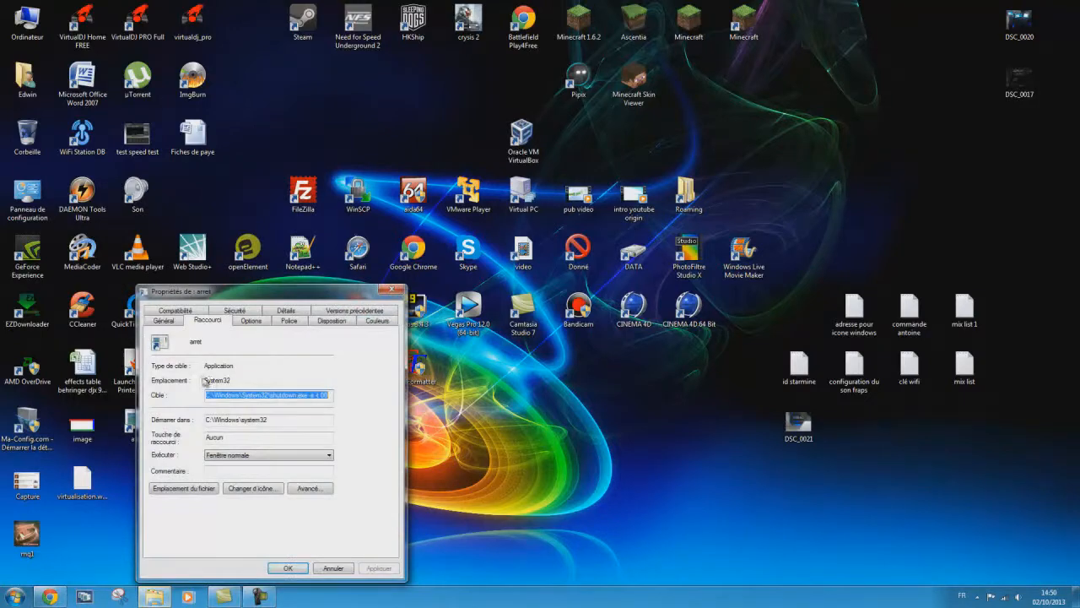
left_click(249, 489)
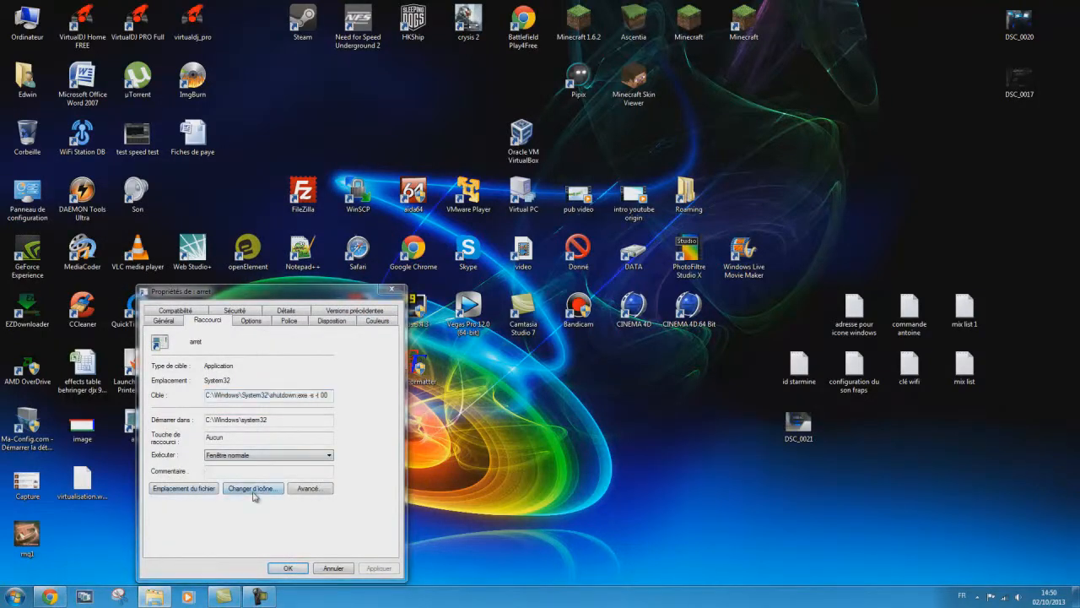
left_click(638, 305)
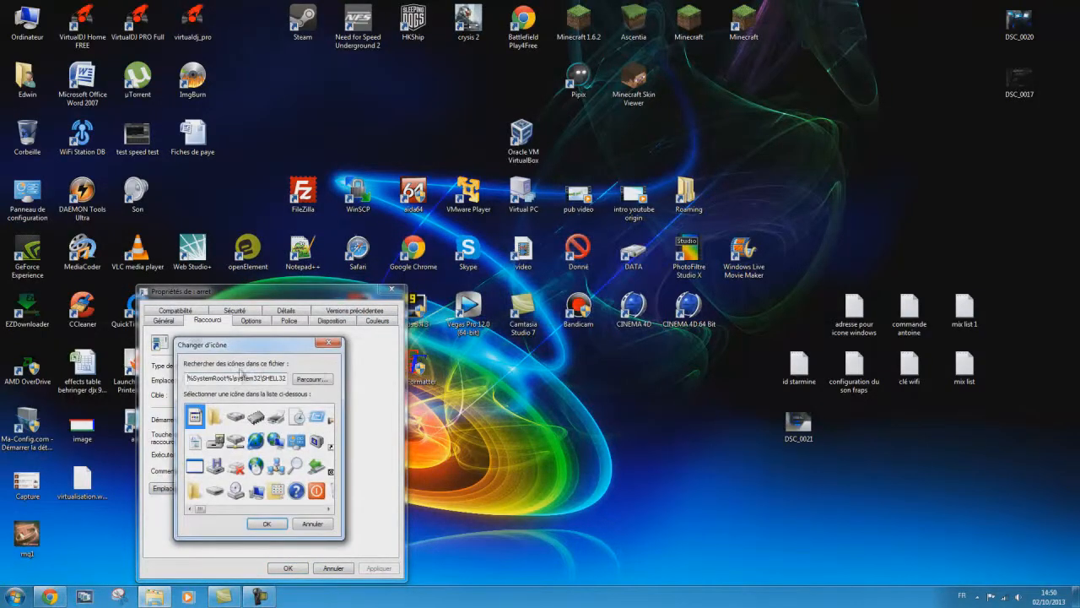
left_click_drag(247, 280, 294, 314)
left_click(369, 453)
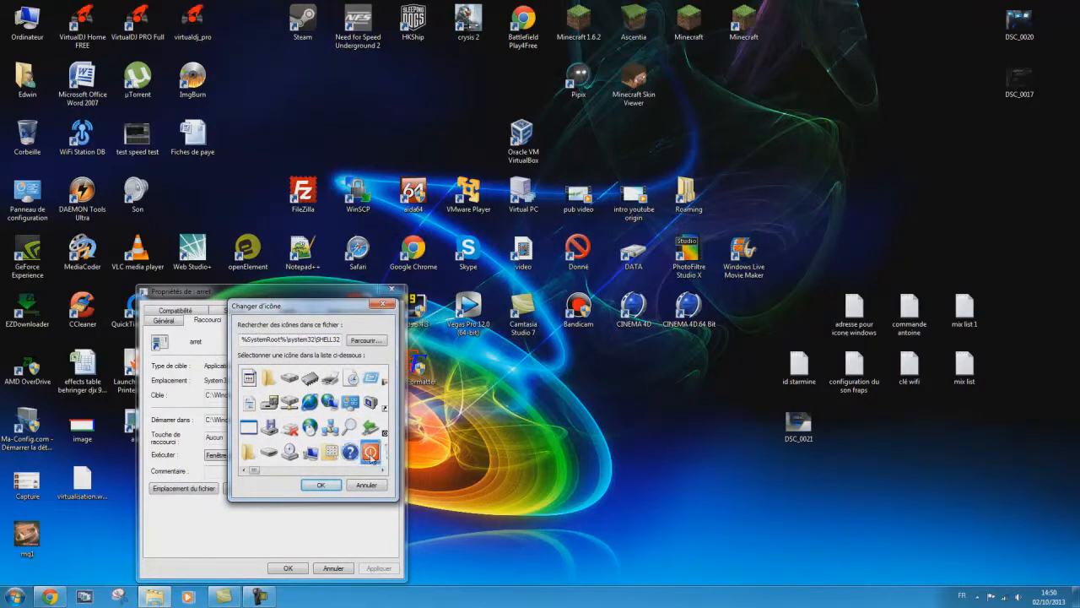
left_click_drag(261, 466, 388, 486)
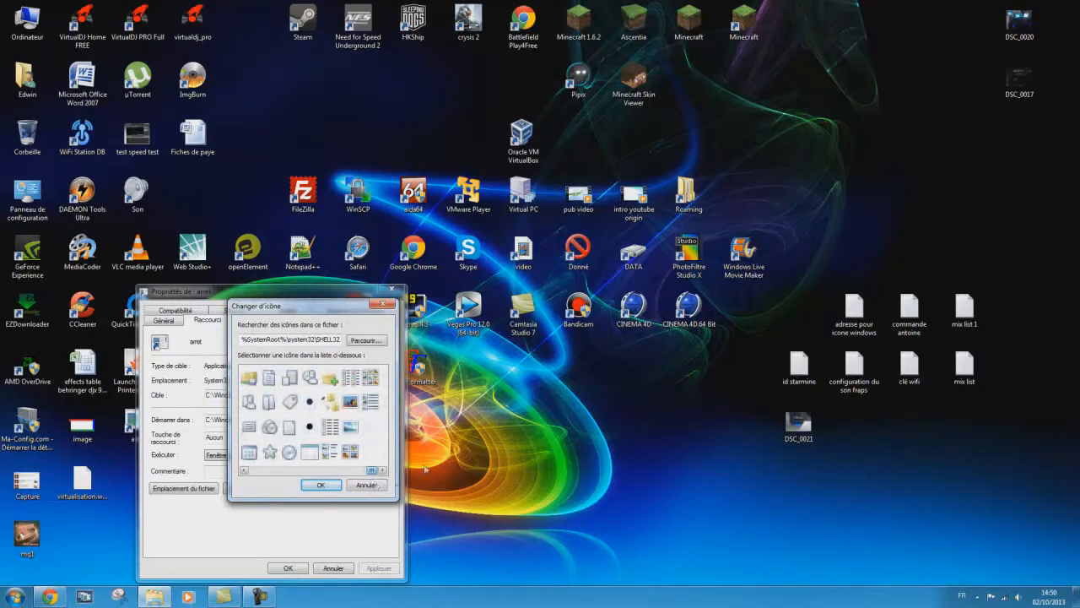
Look briefly in the Donné folder and close it, and open the desktop text file adresse pour icone windows
double_click(569, 253)
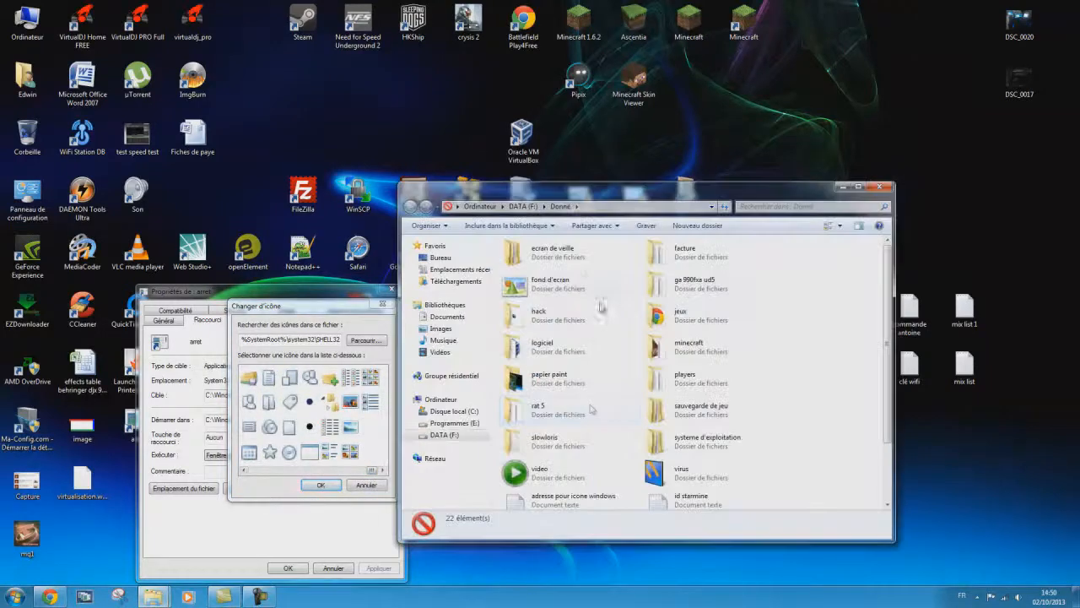
left_click(880, 185)
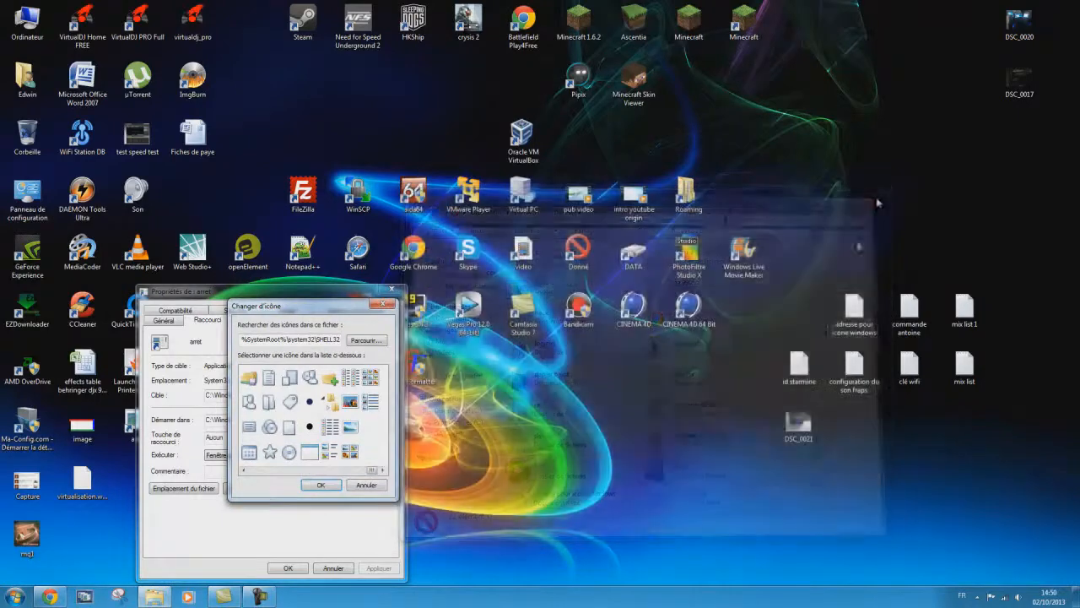
left_click(943, 409)
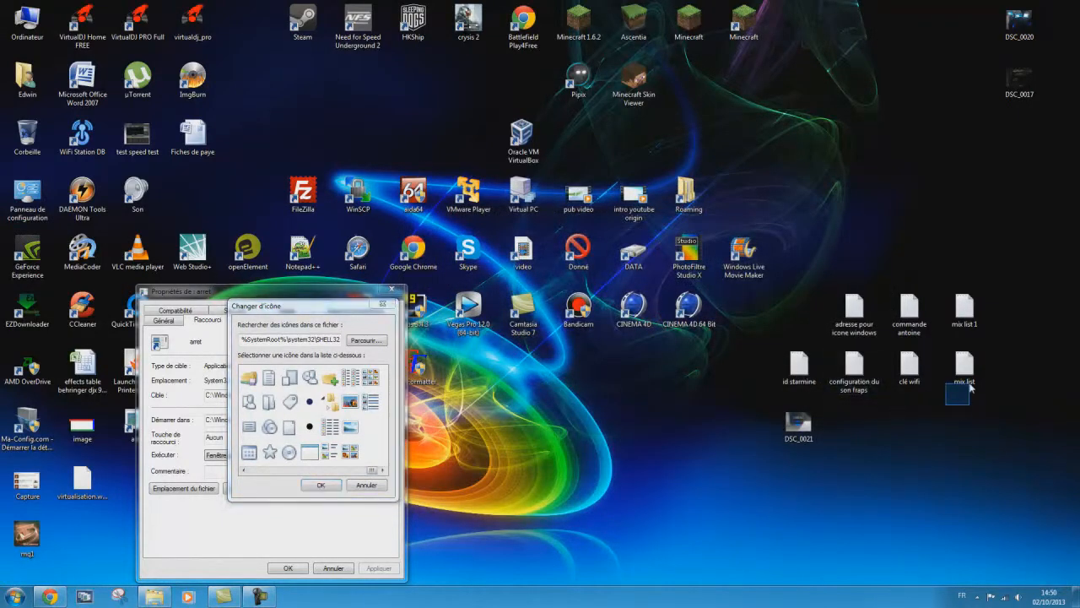
double_click(853, 308)
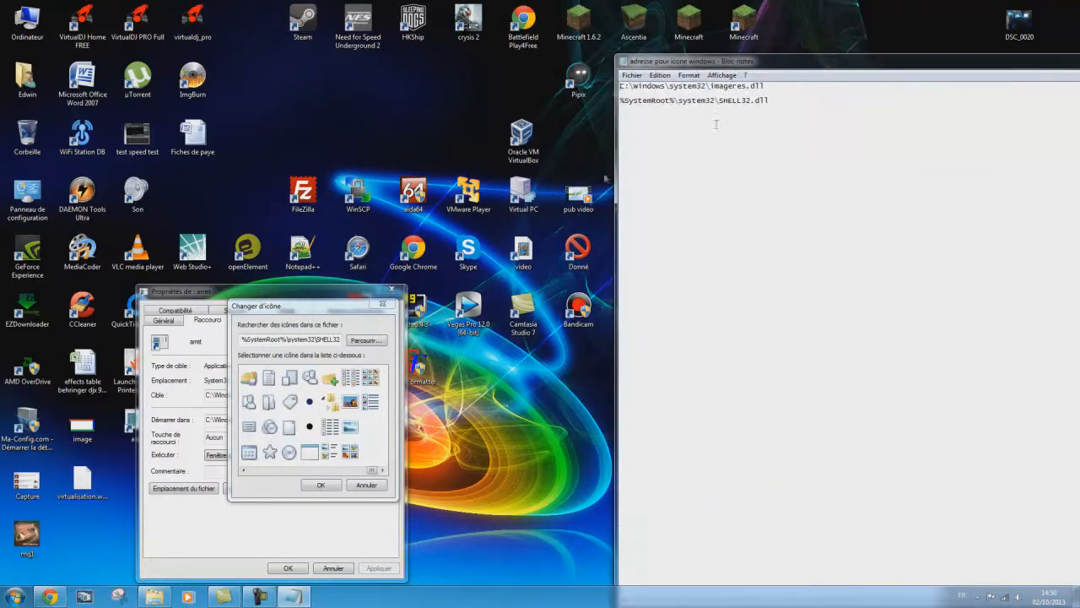
Copy the path C:\Windows\system32\imageres.dll from the text file and load that file's icons in the icon chooser for arret
left_click_drag(305, 338, 374, 337)
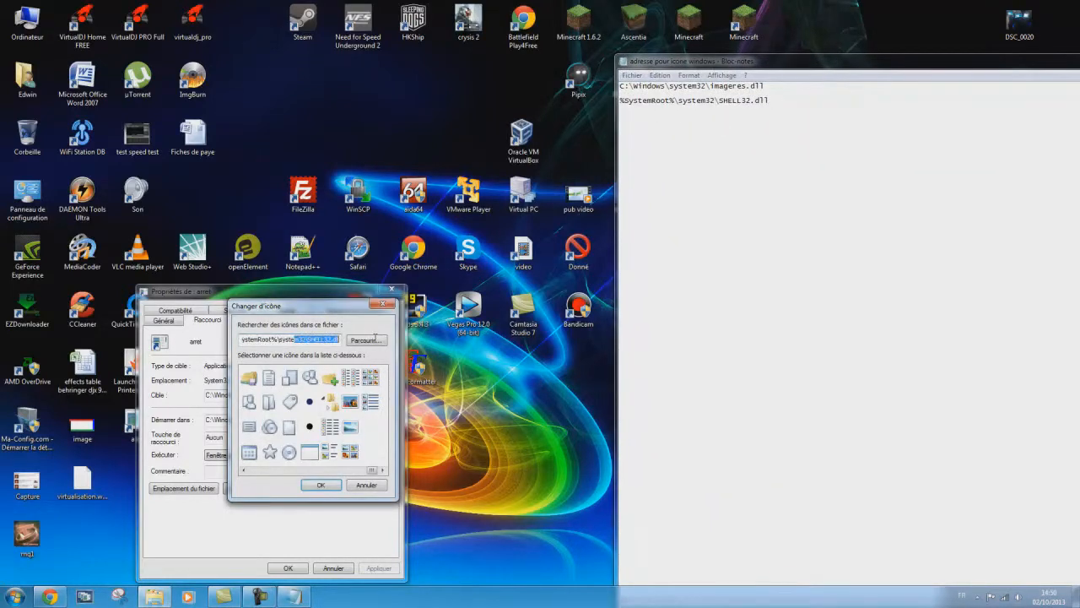
left_click_drag(720, 101, 589, 97)
left_click(770, 101)
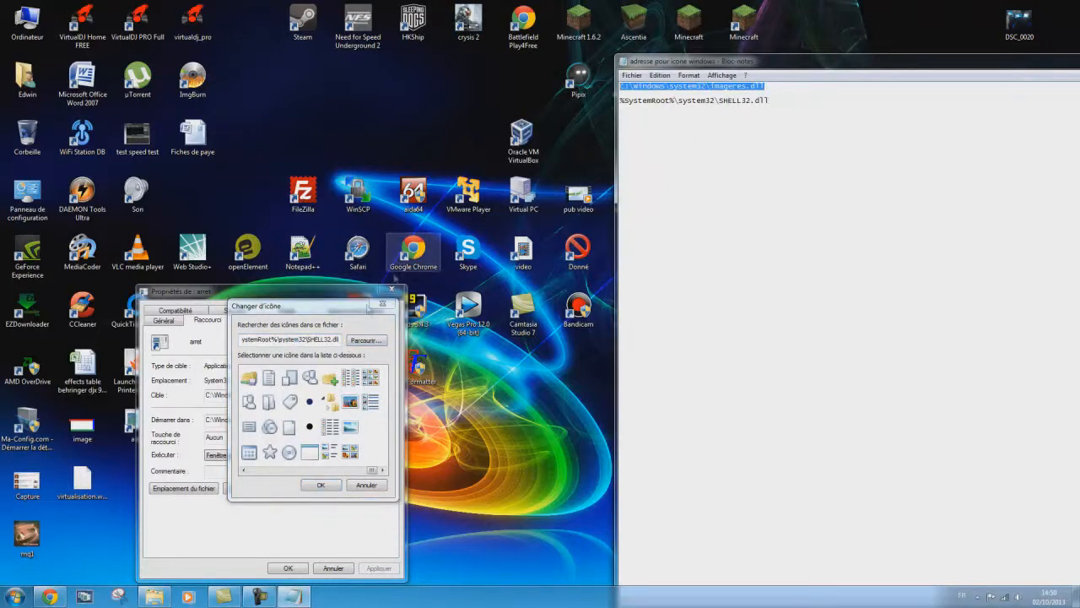
left_click(322, 339)
double_click(323, 338)
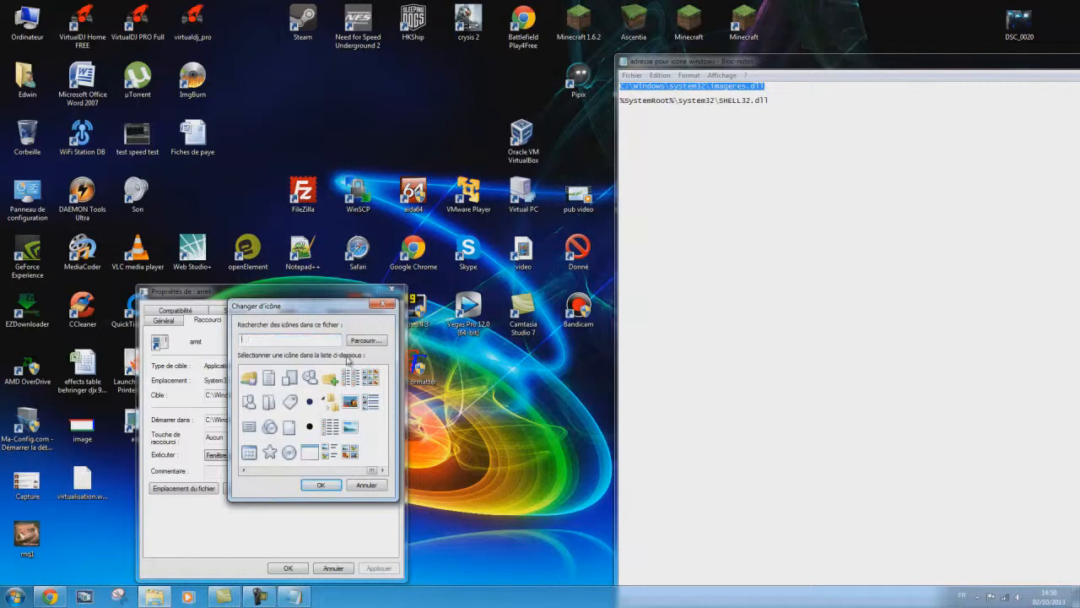
key("ctrl+v")
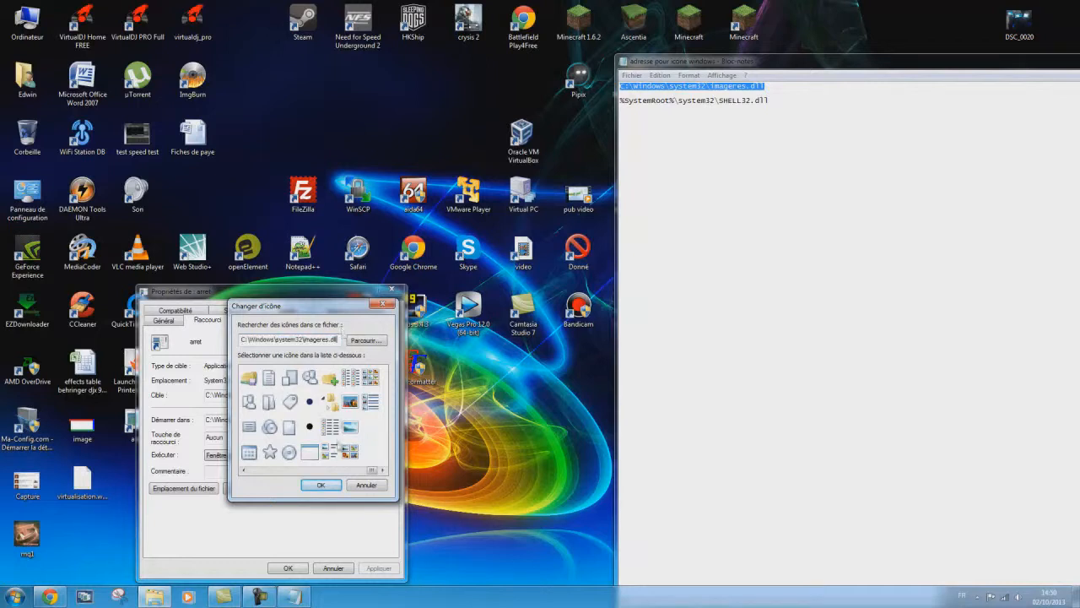
left_click(321, 484)
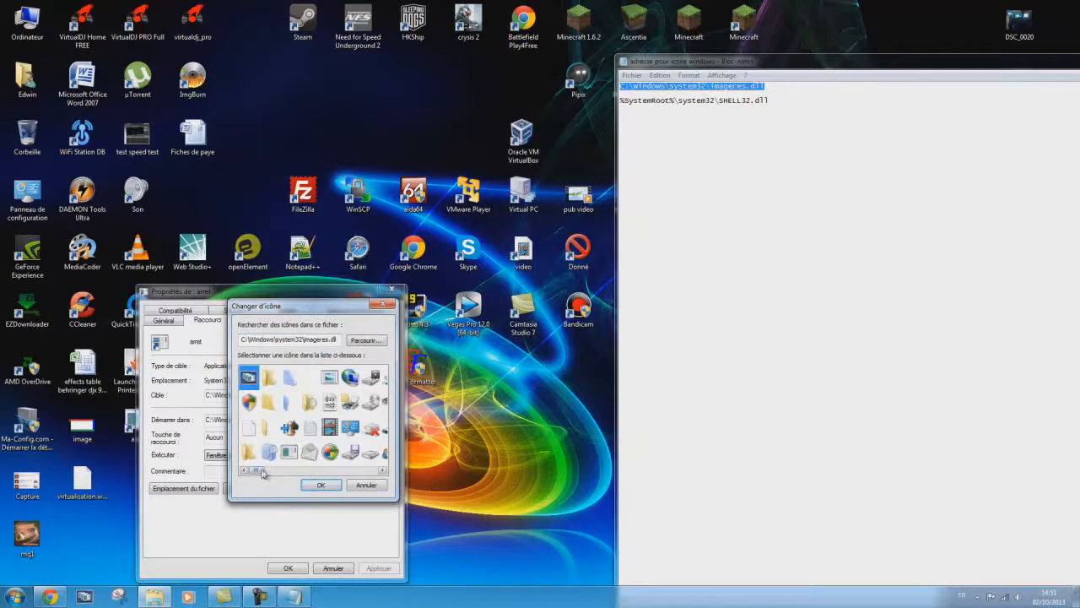
Apply the orange square X icon from imageres.dll to the arret shortcut, and look briefly at its target's file location
left_click_drag(256, 470, 383, 458)
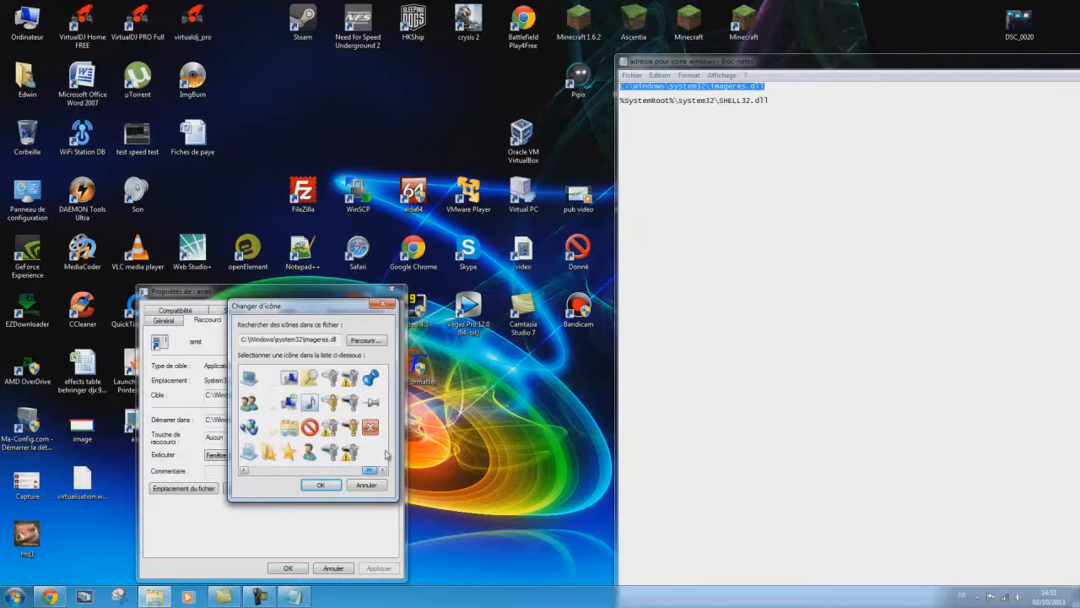
left_click(371, 427)
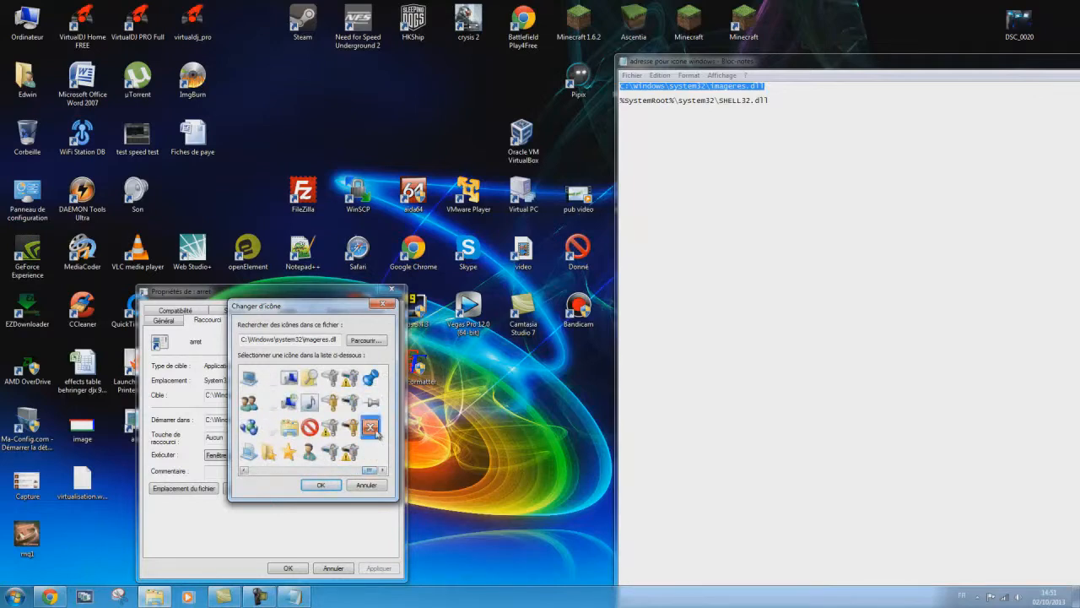
left_click(321, 485)
left_click_drag(277, 297, 378, 286)
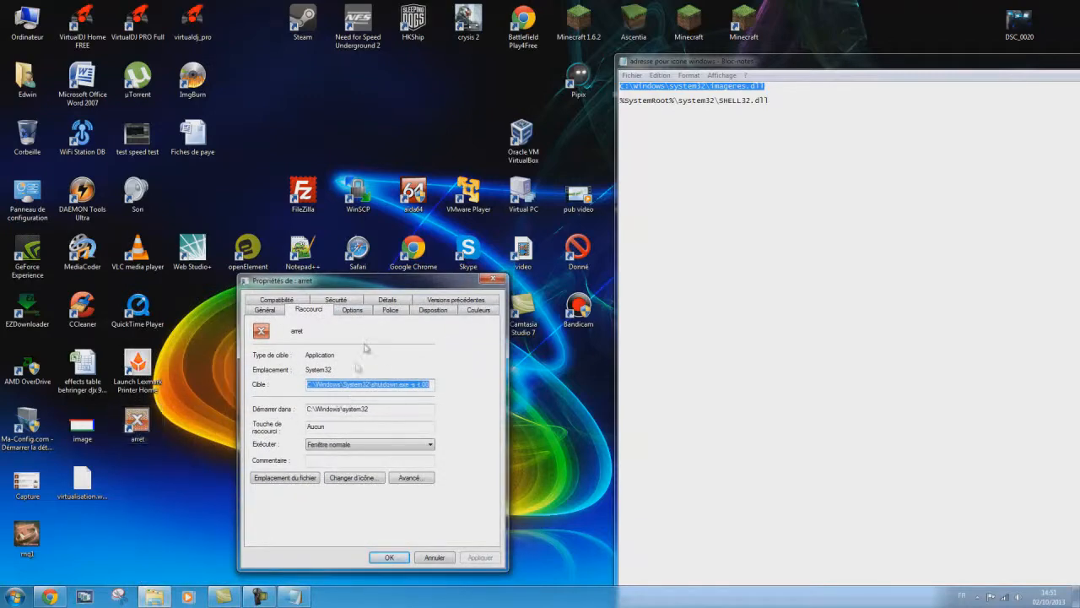
left_click(294, 479)
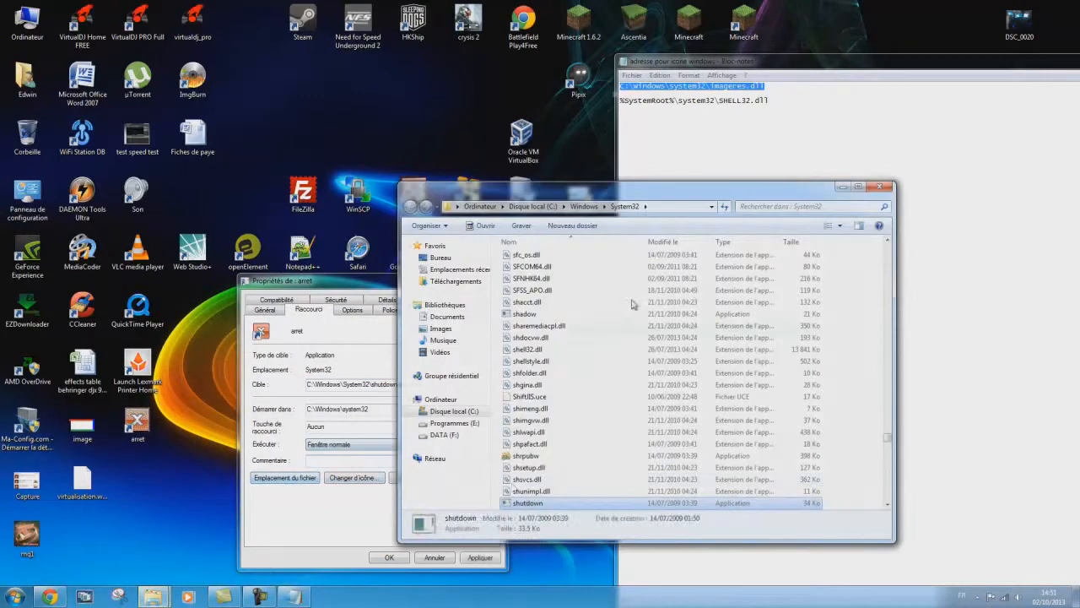
left_click(880, 185)
Change the arret shortcut's icon to the round red X from imageres.dll and apply it
left_click(349, 481)
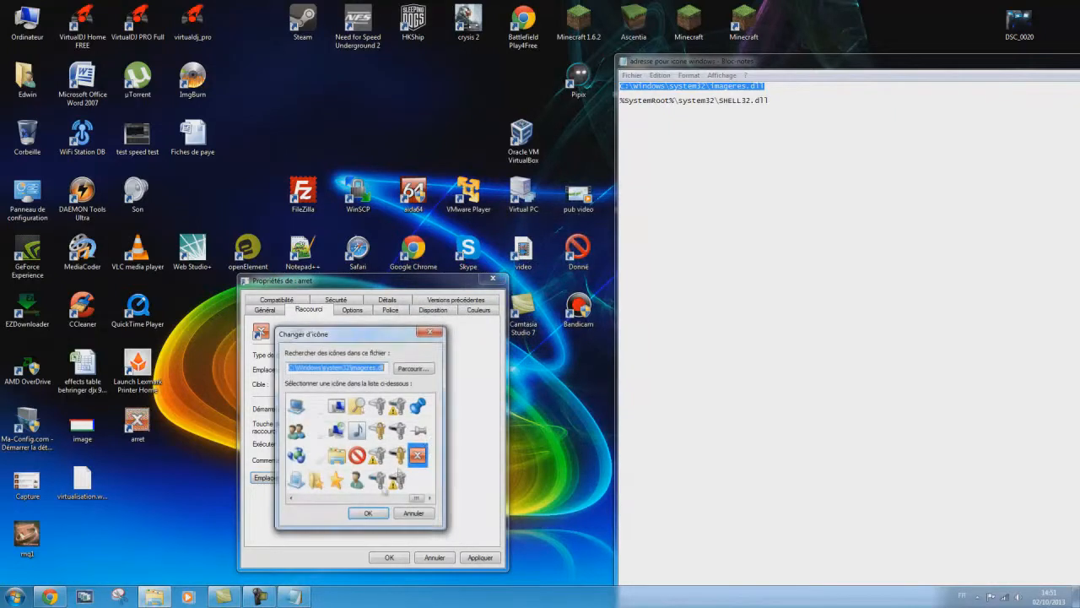
left_click_drag(417, 498, 355, 504)
left_click(357, 430)
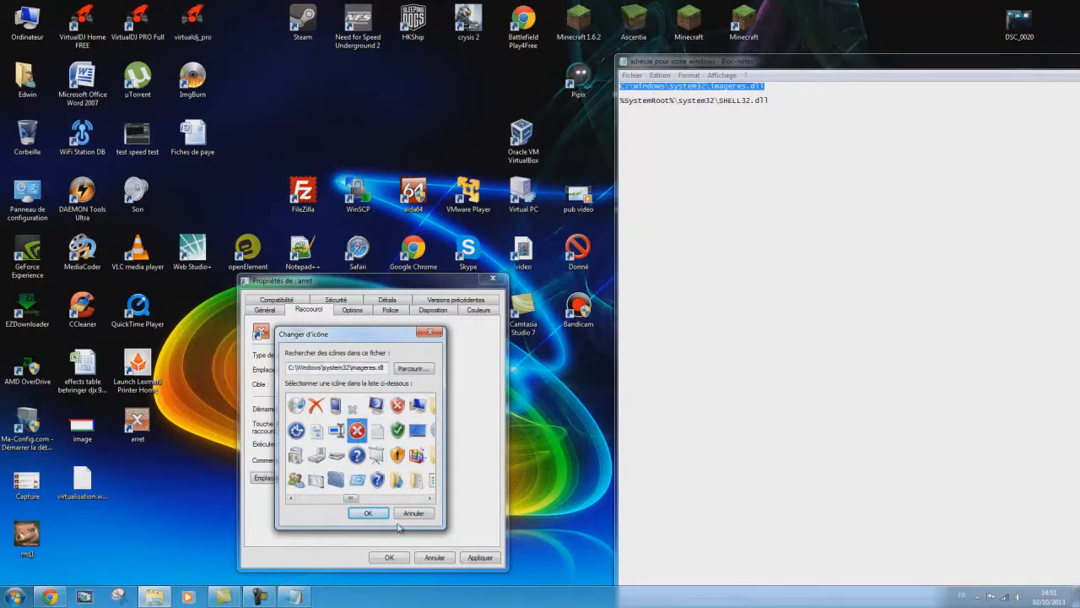
left_click(368, 513)
left_click(477, 560)
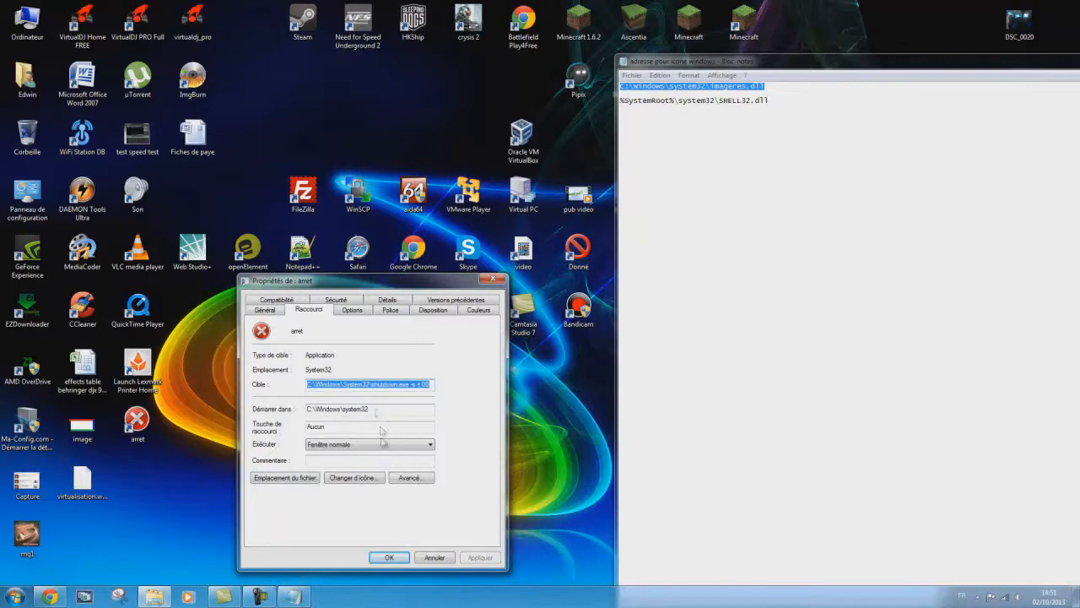
Open the file location of the arret shortcut's target and look through the System32 files around shutdown
left_click(285, 478)
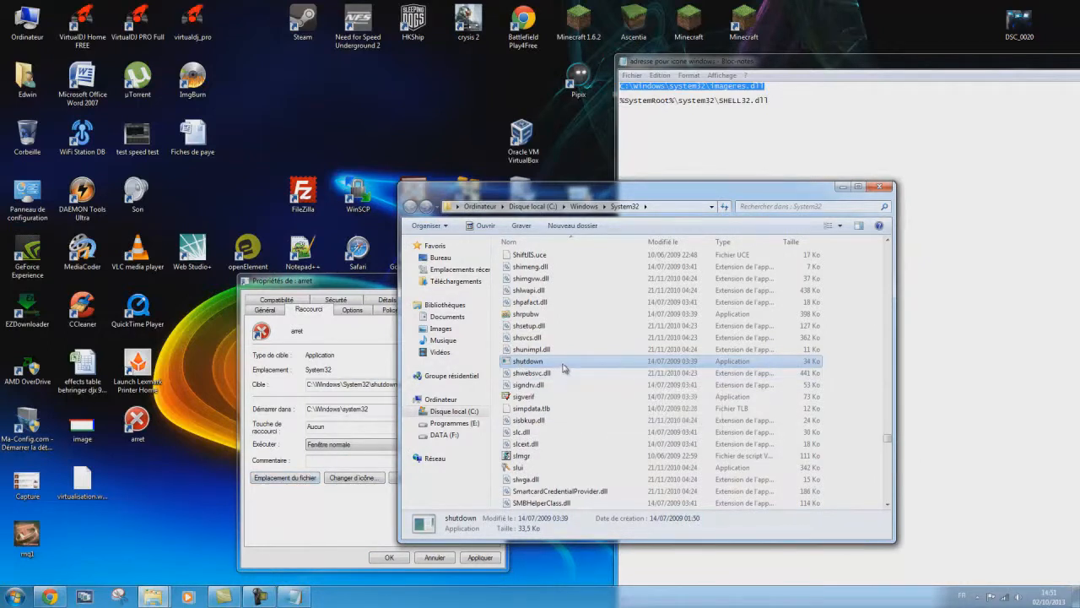
scroll(540, 376, "up", 1)
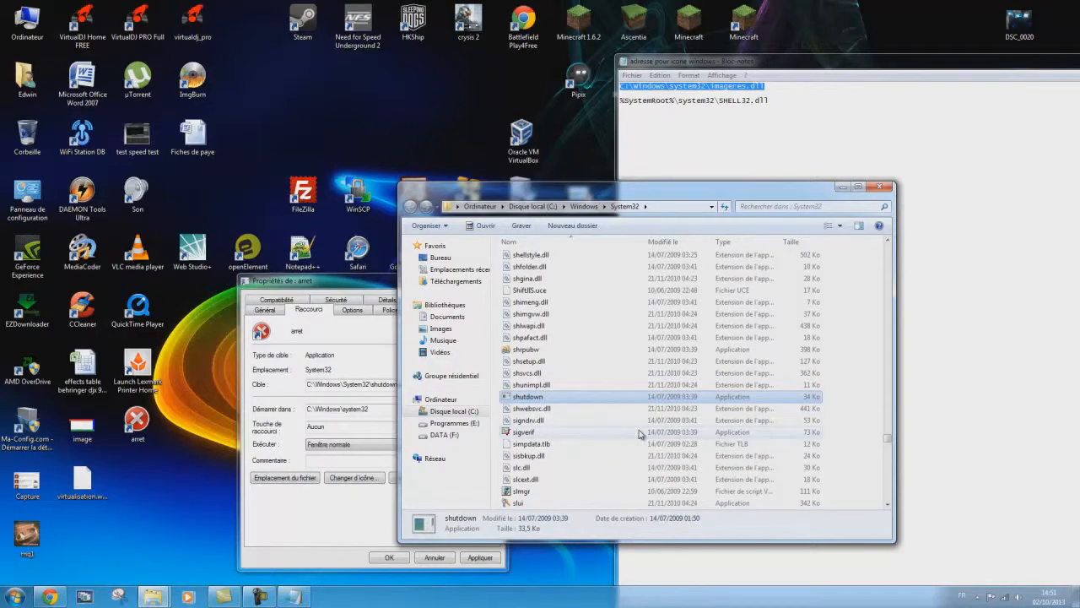
scroll(640, 433, "up", 12)
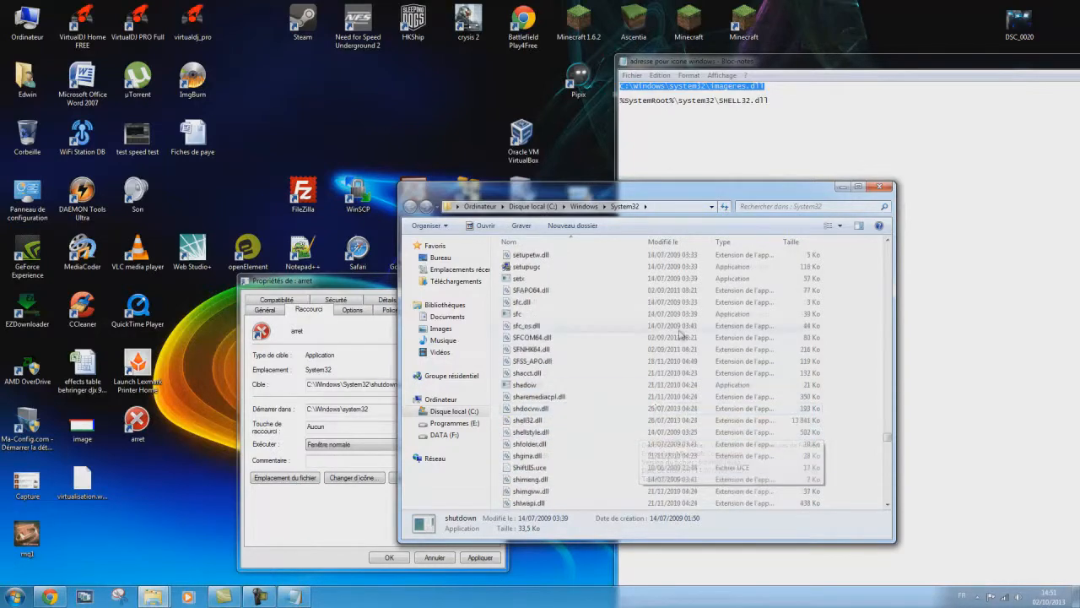
scroll(671, 337, "up", 15)
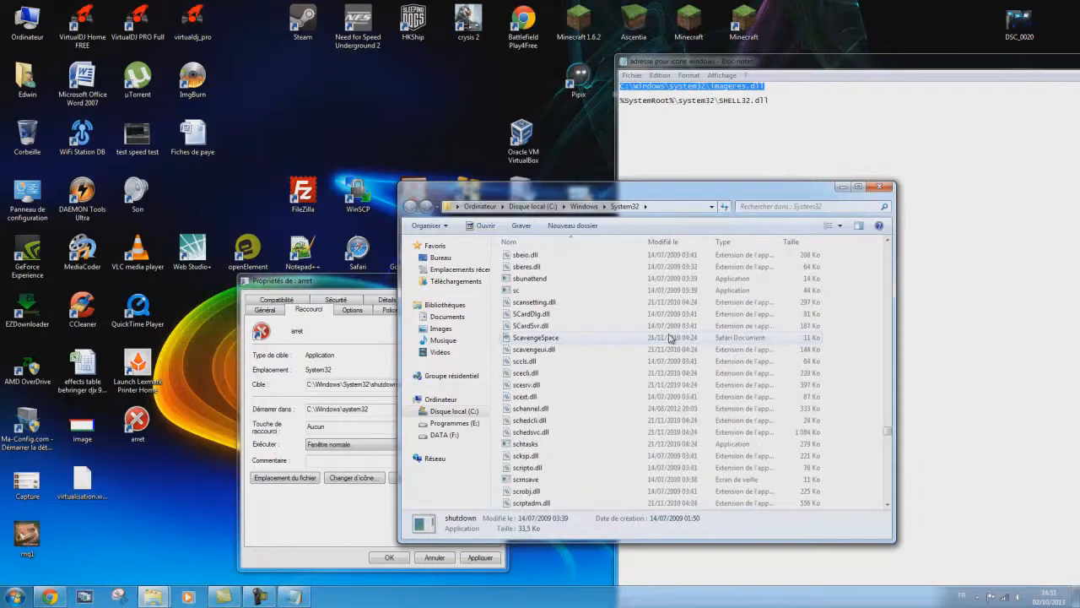
scroll(751, 324, "up", 7)
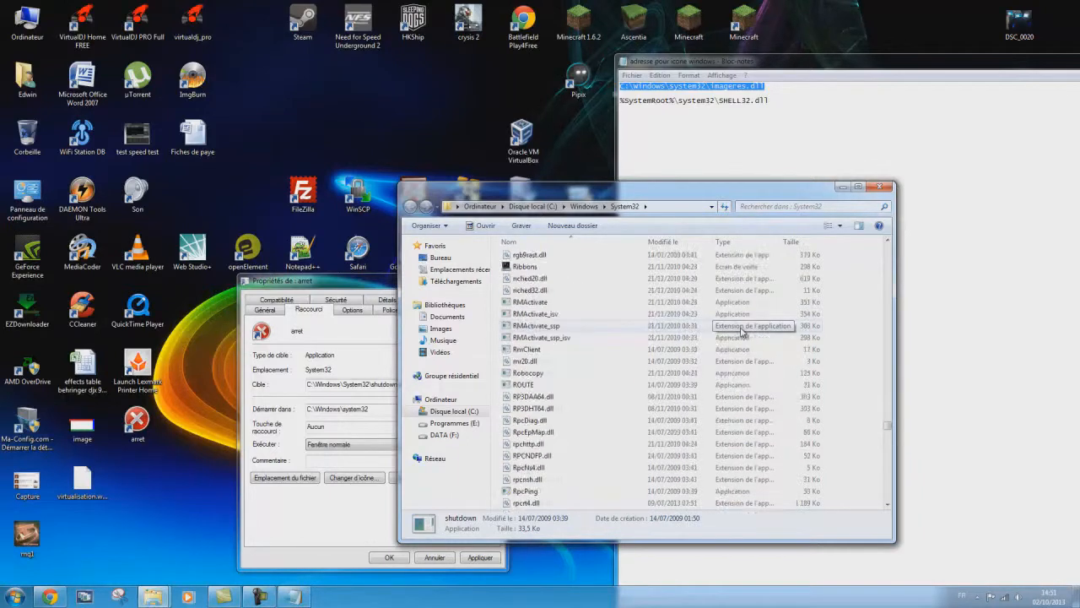
Close the System32 folder, the icon path text file and the arret shortcut's properties
left_click(881, 186)
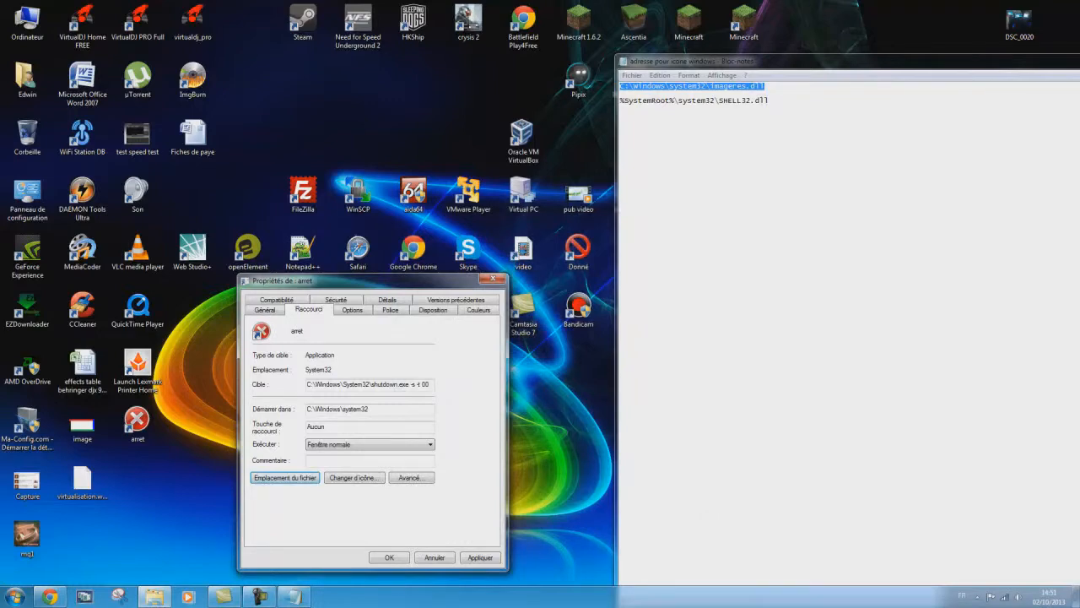
left_click(1079, 61)
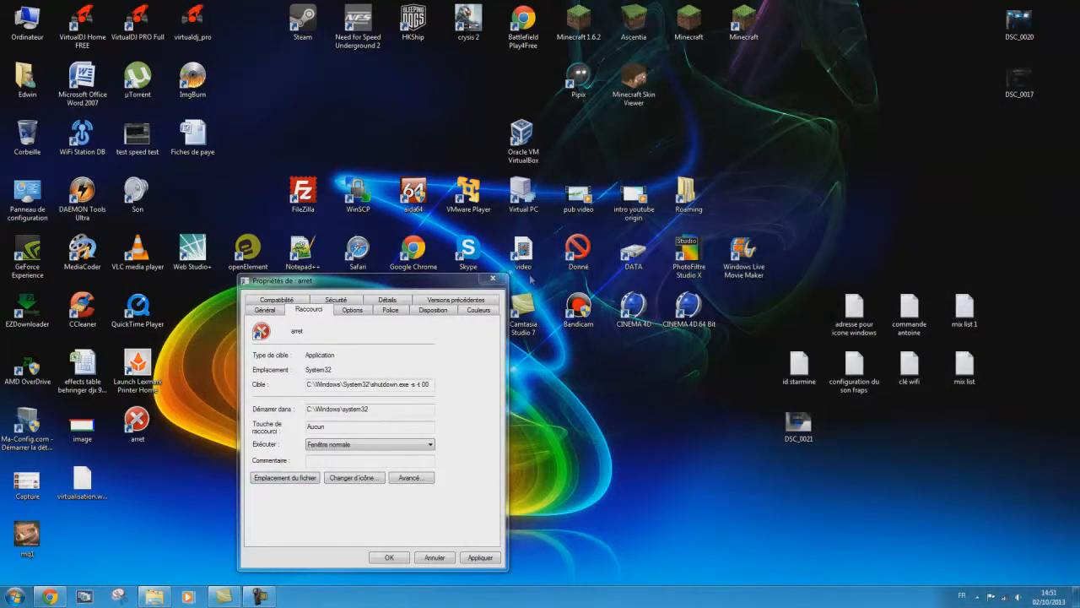
left_click(498, 278)
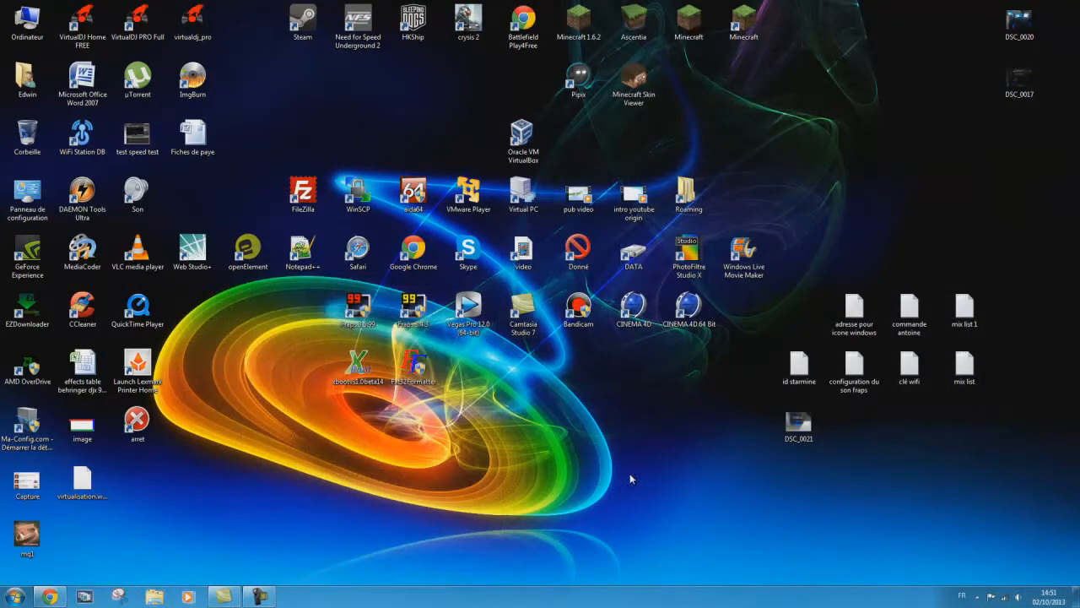